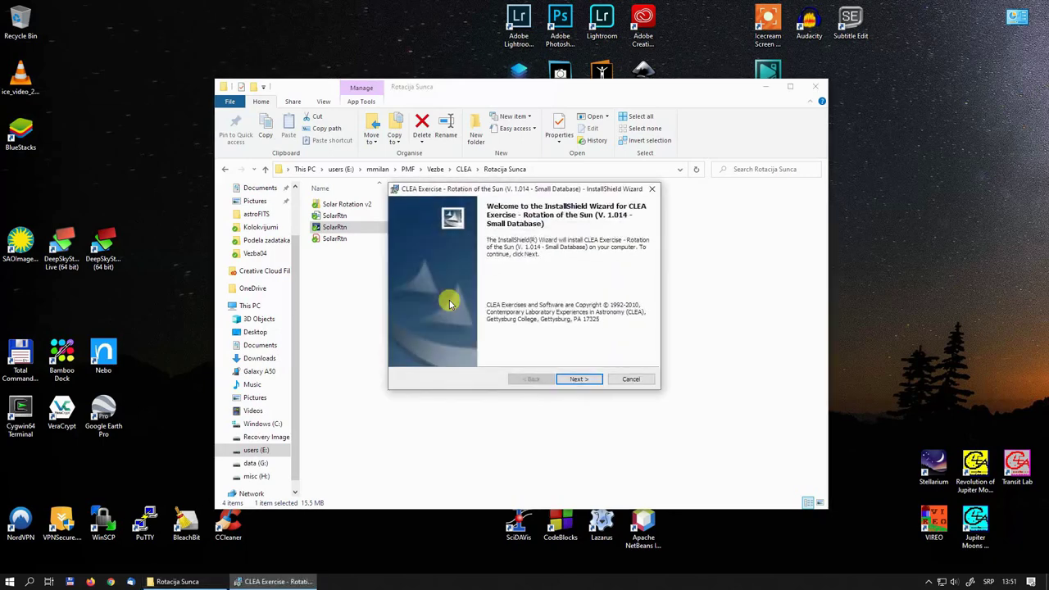
- Accept the license agreement of the Rotation of the Sun installer and continue past the readme information
click(579, 379)
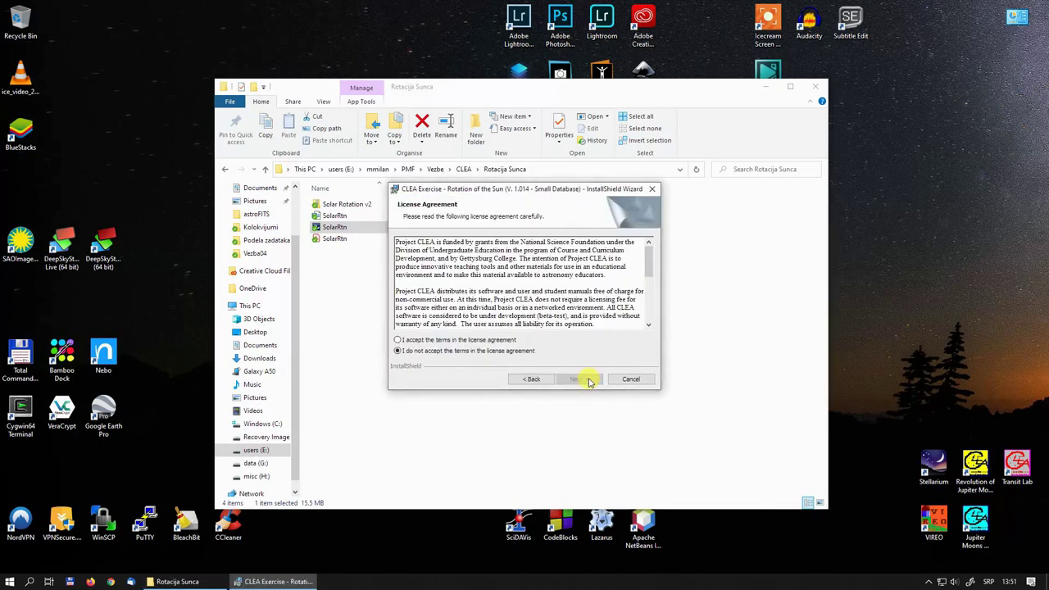
scroll(525, 293, down, 6)
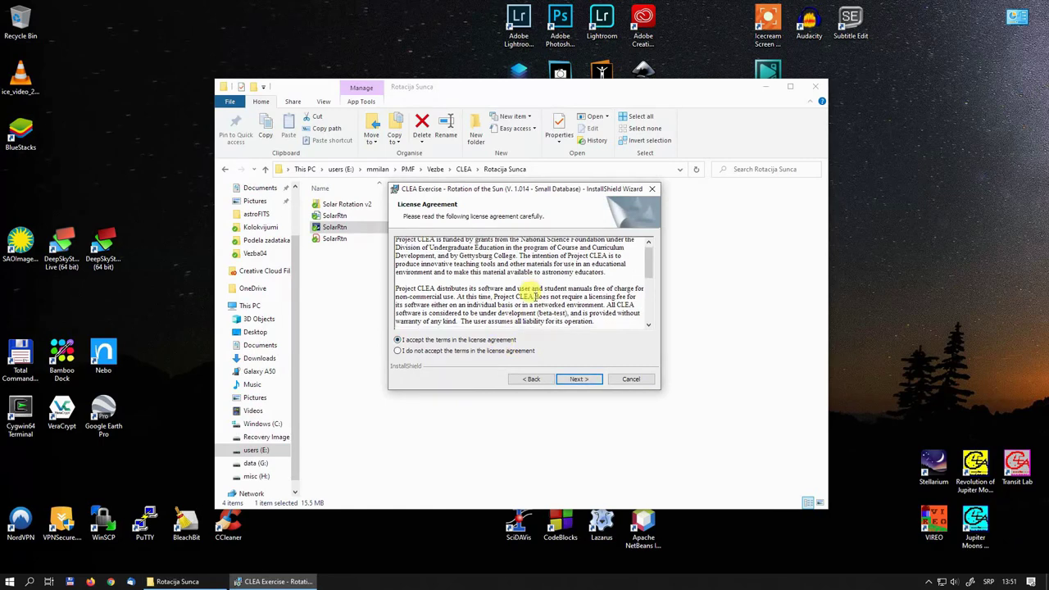
click(580, 379)
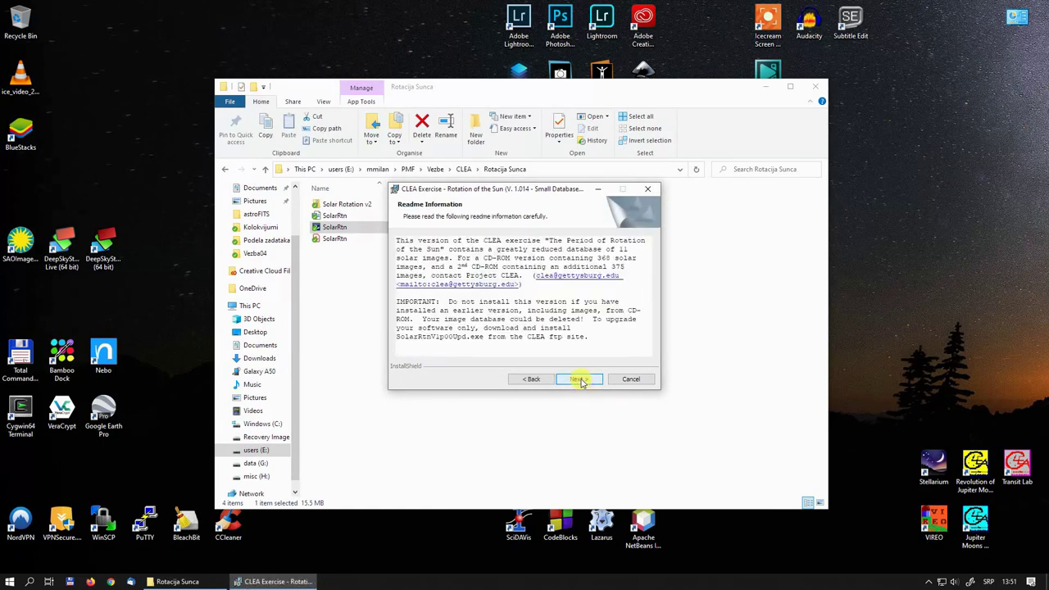
click(579, 380)
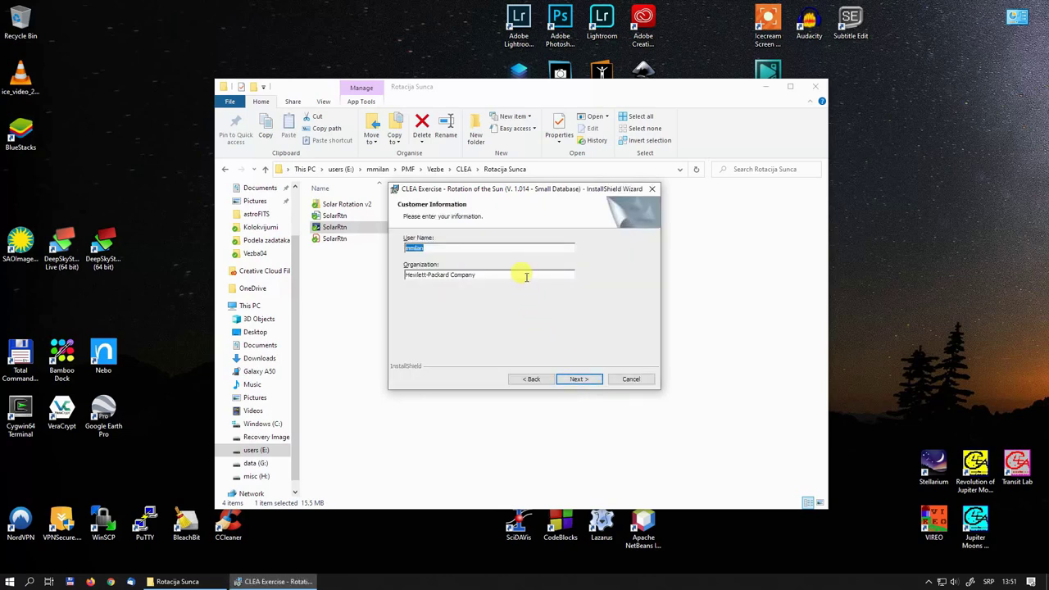
- Continue past the customer information, keep the default destination folder, and complete the installation for the current user only
drag(527, 277, 395, 269)
click(582, 381)
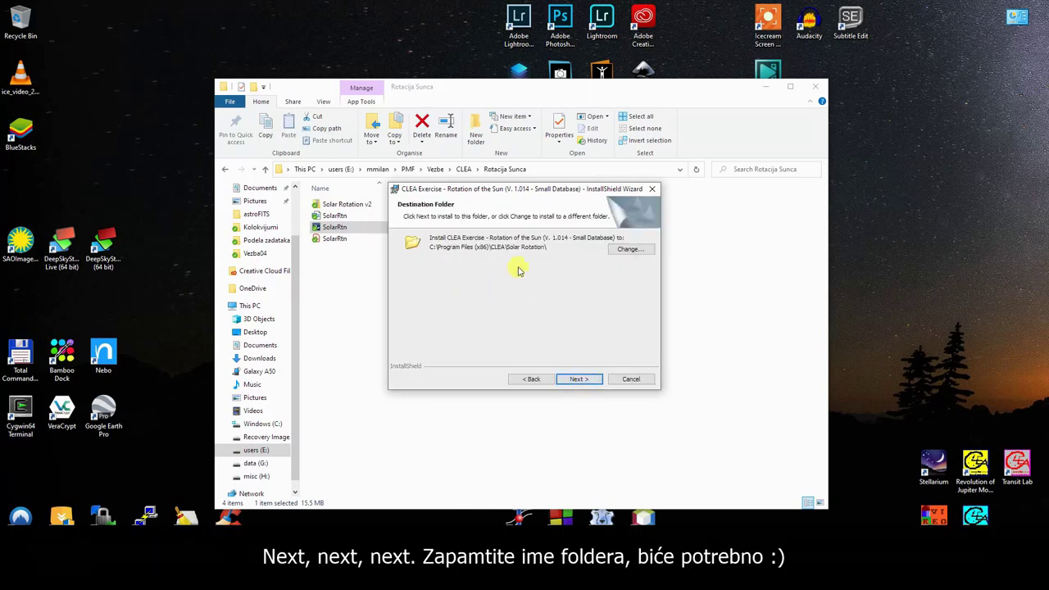
click(578, 378)
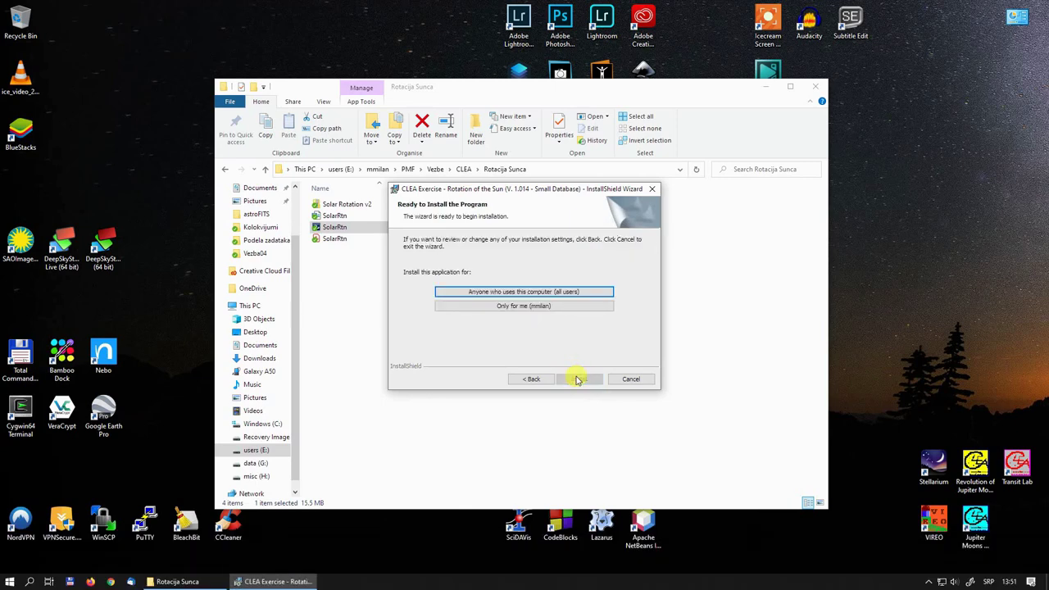
click(511, 307)
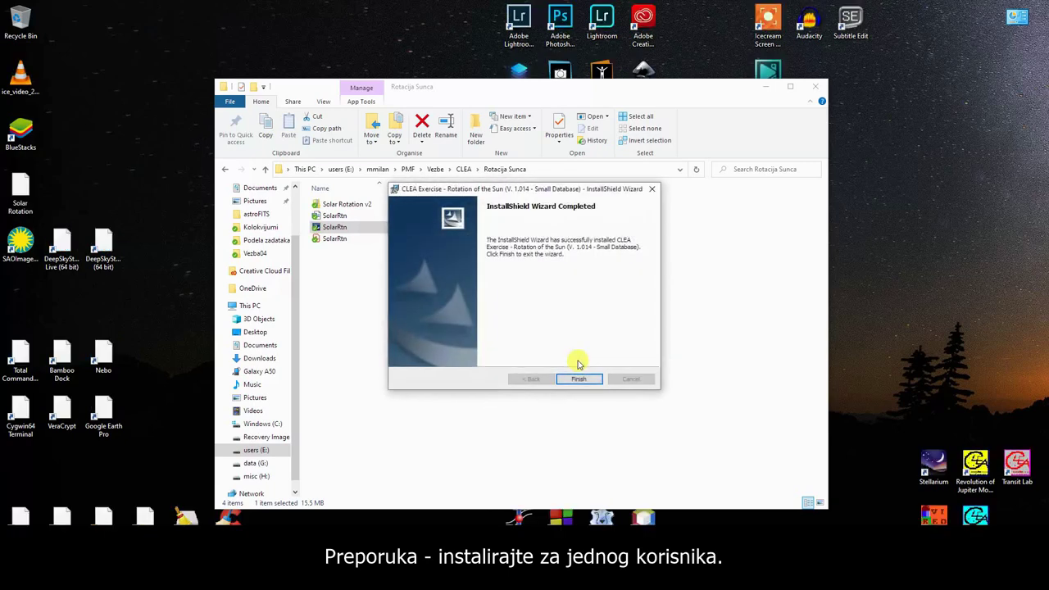
click(579, 380)
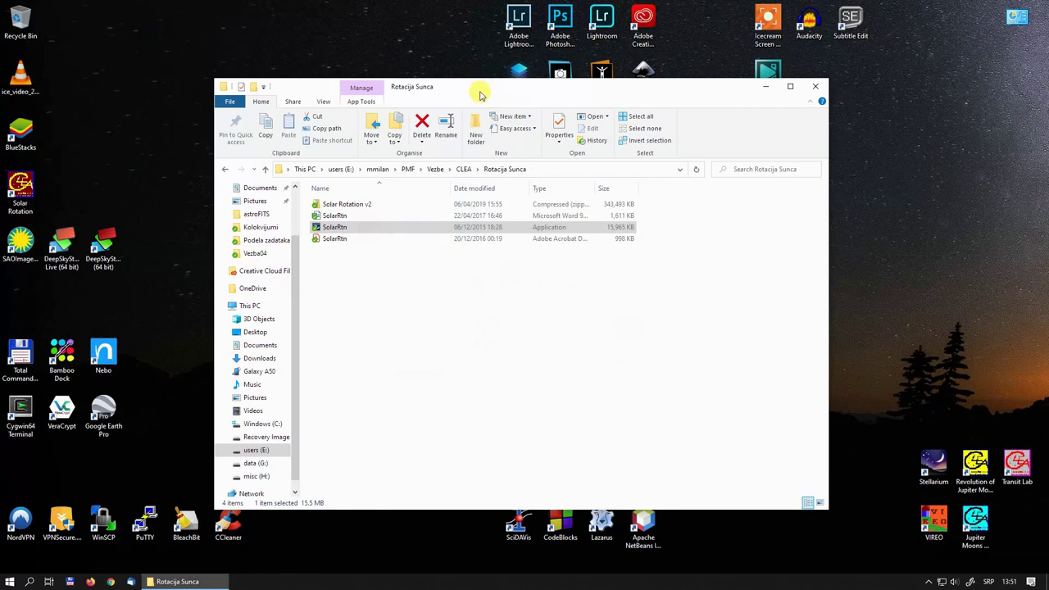
- Open the Windows (C:) drive in a second window and arrange it so the Rotacija Sunca file list stays visible
drag(478, 87, 368, 83)
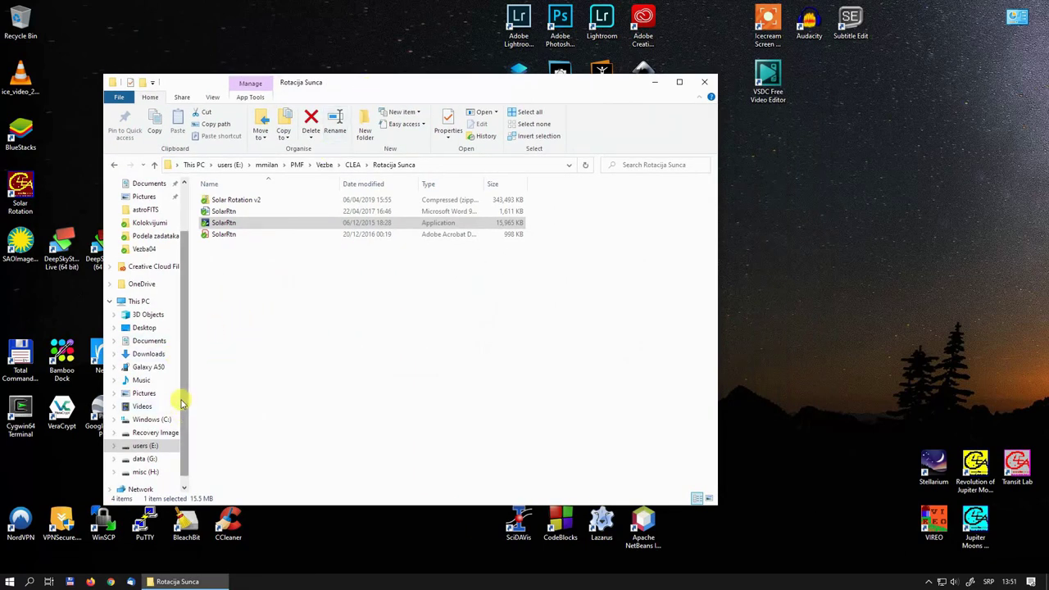
right_click(160, 421)
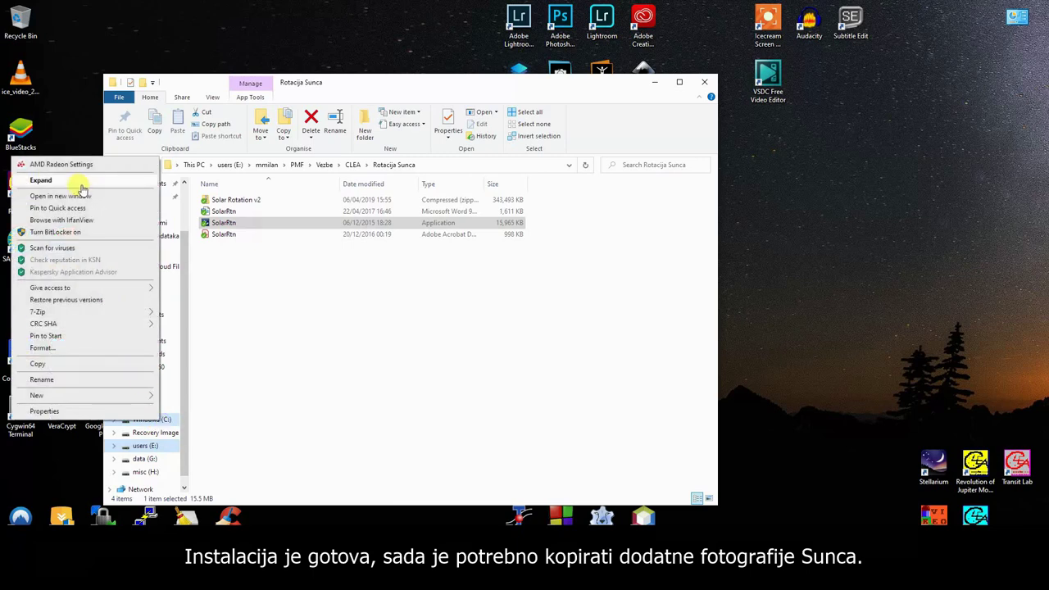
click(236, 395)
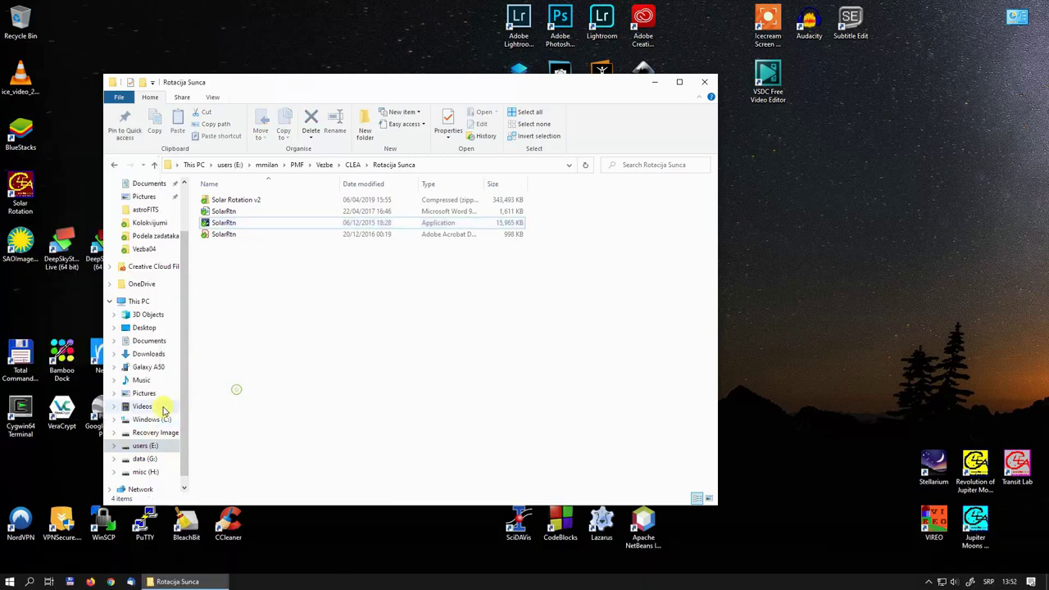
right_click(141, 447)
click(317, 424)
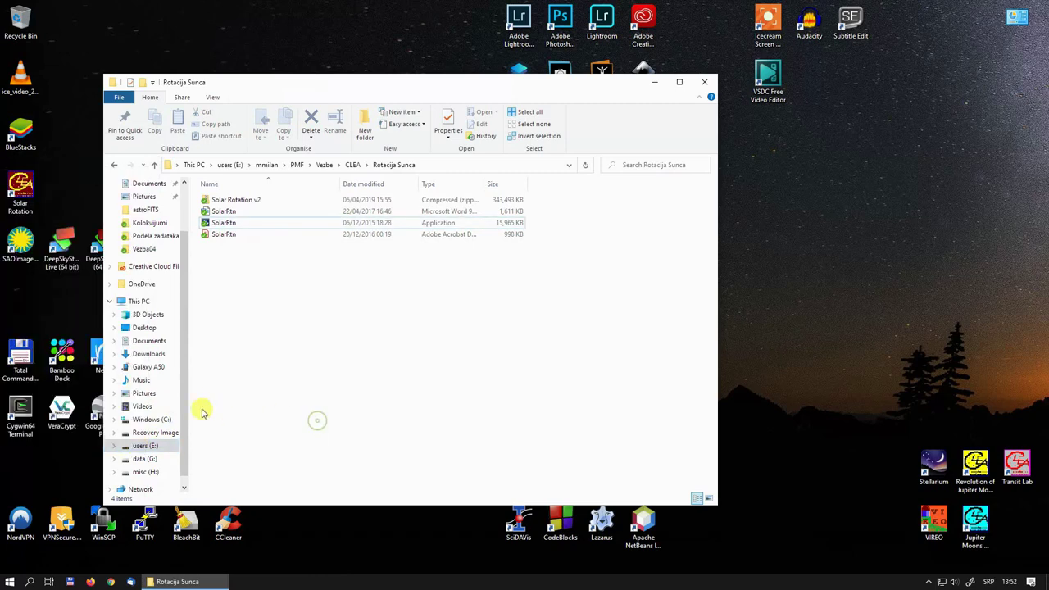
right_click(150, 421)
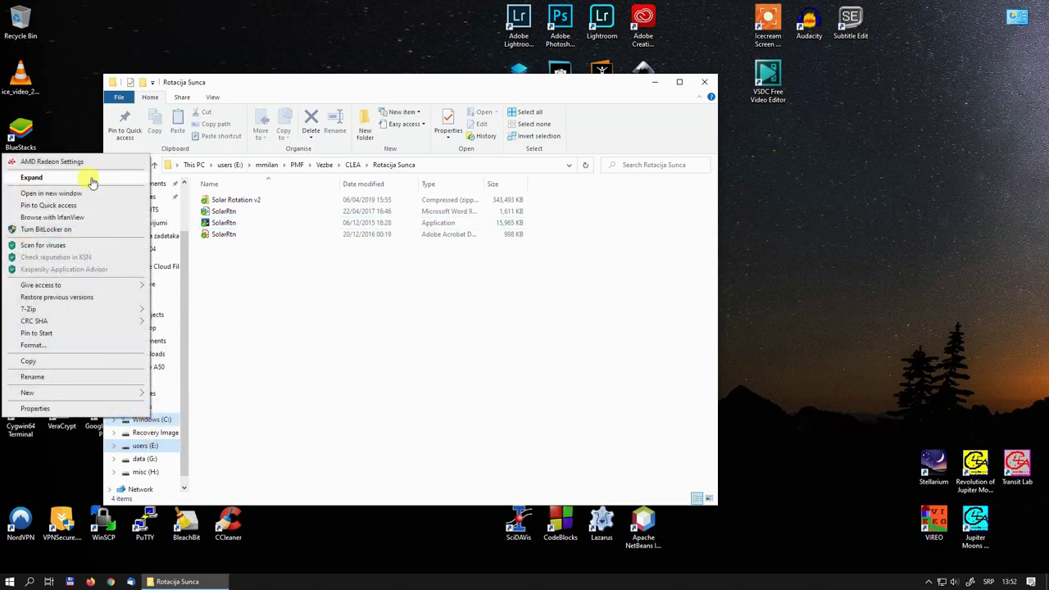
click(74, 194)
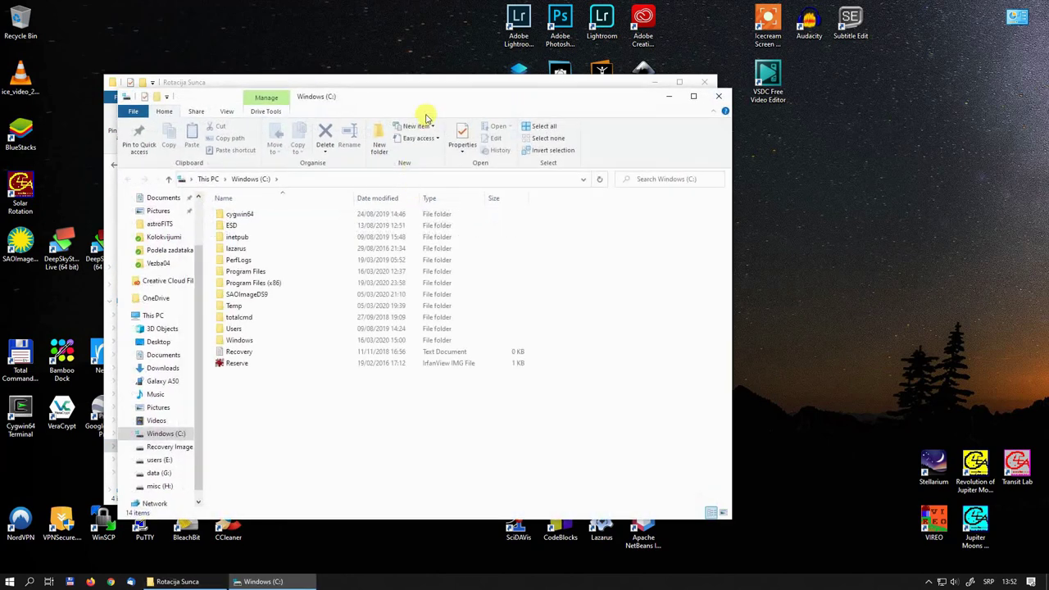
drag(417, 89, 592, 144)
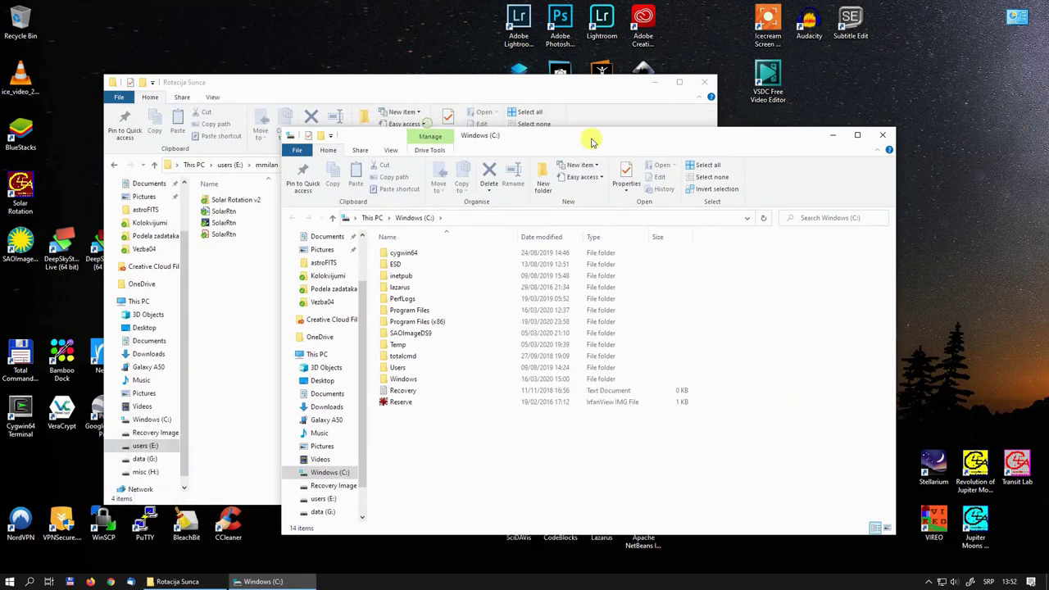
- Look through the Program Files (x86) folder on the C: drive for the CLEA installation folder
double_click(416, 322)
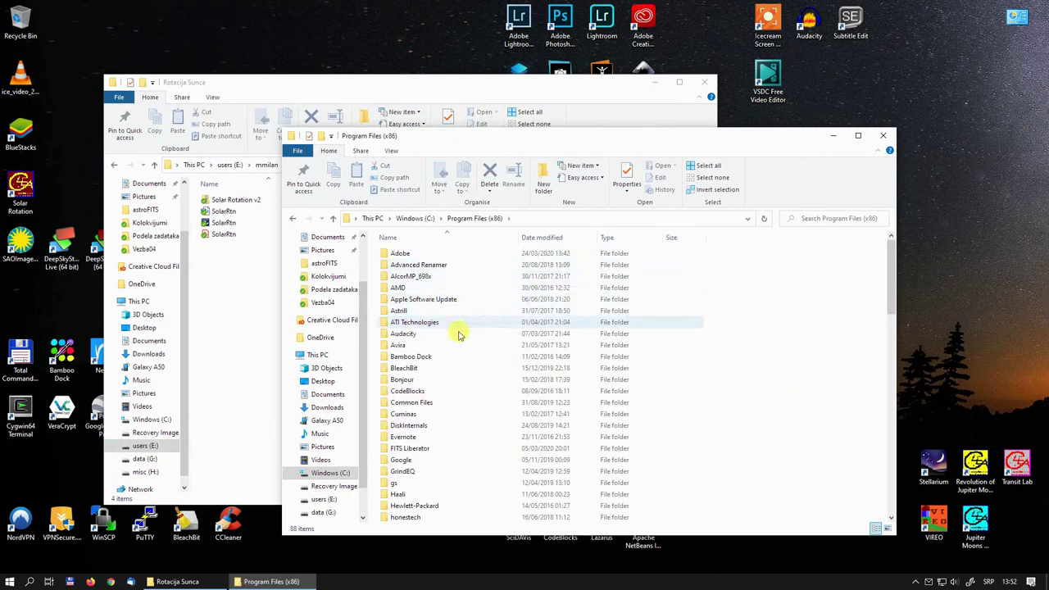
scroll(457, 406, down, 1)
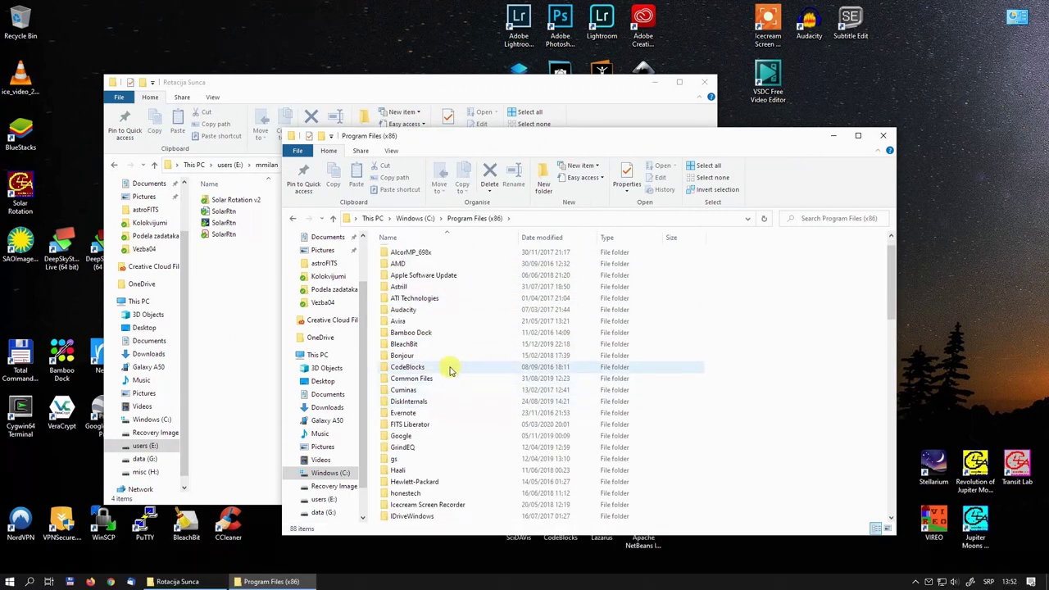
scroll(452, 348, down, 15)
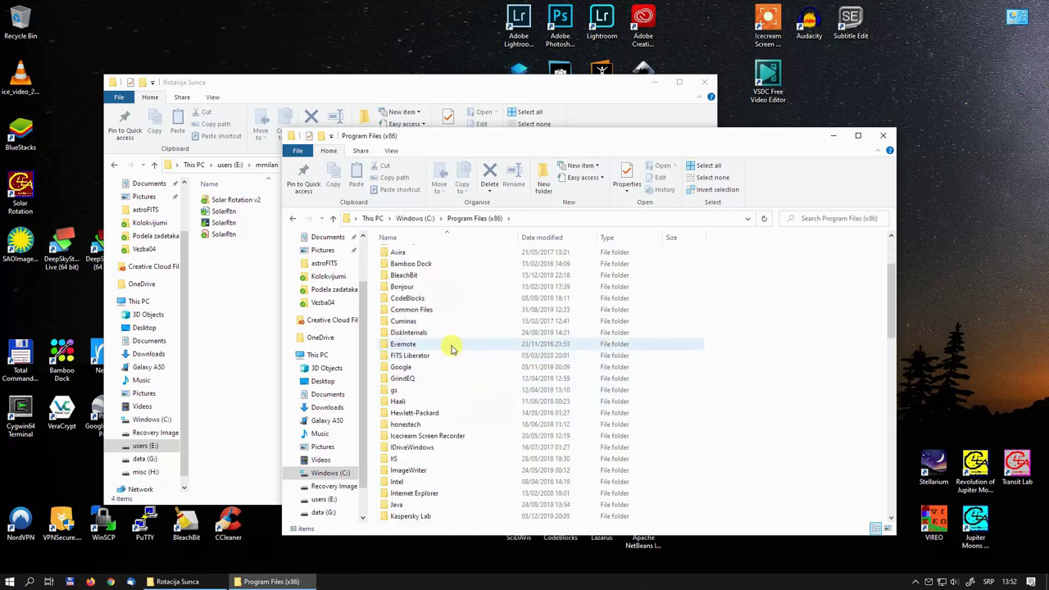
scroll(452, 348, down, 5)
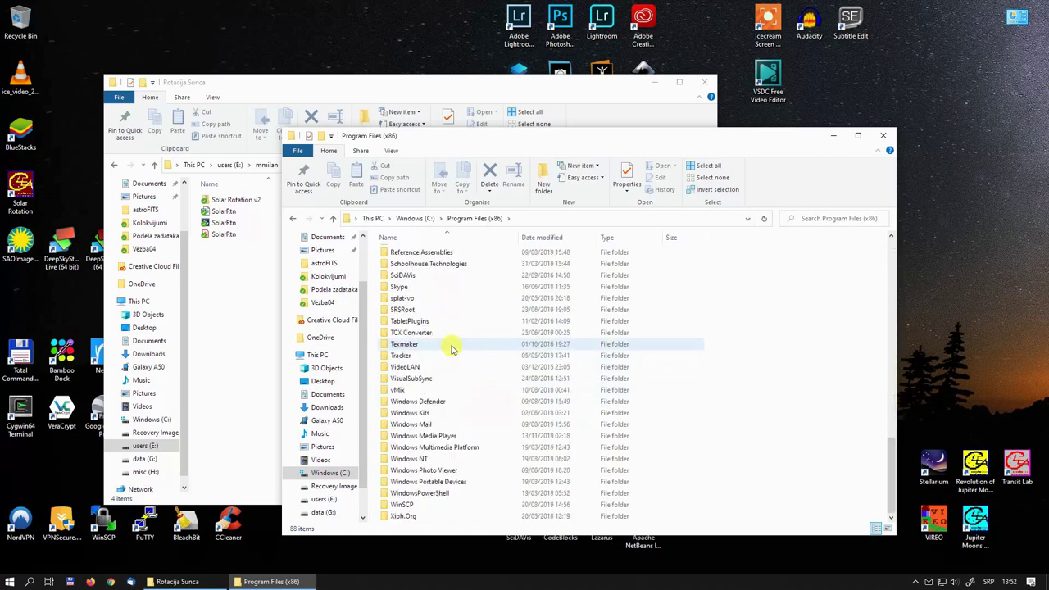
scroll(452, 349, up, 20)
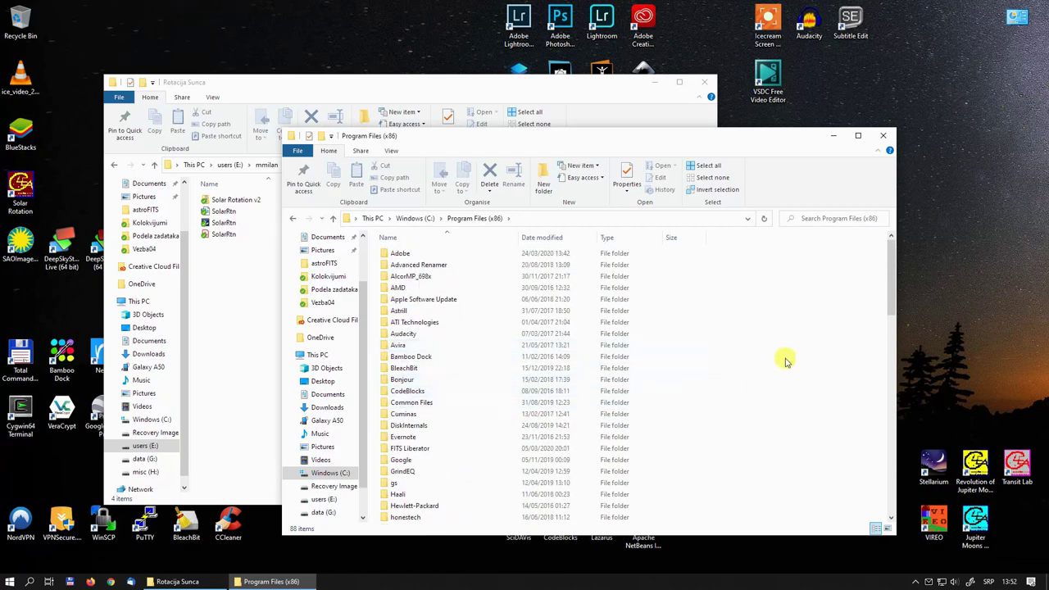
drag(889, 283, 836, 250)
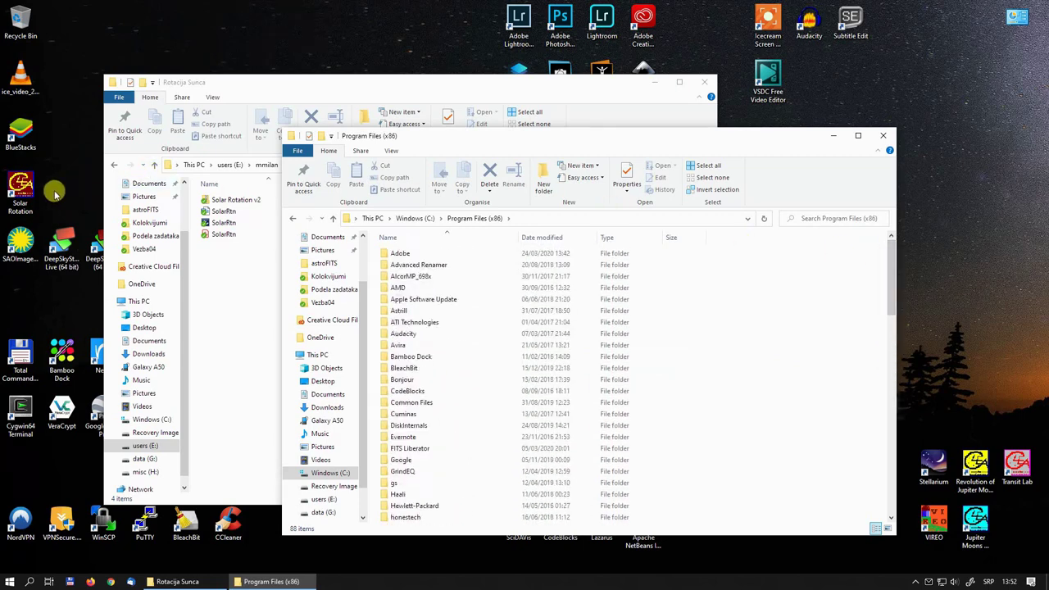
- Copy the installation folder path, without SolrRotn.exe, from the target in the Solar Rotation desktop shortcut's properties
right_click(8, 191)
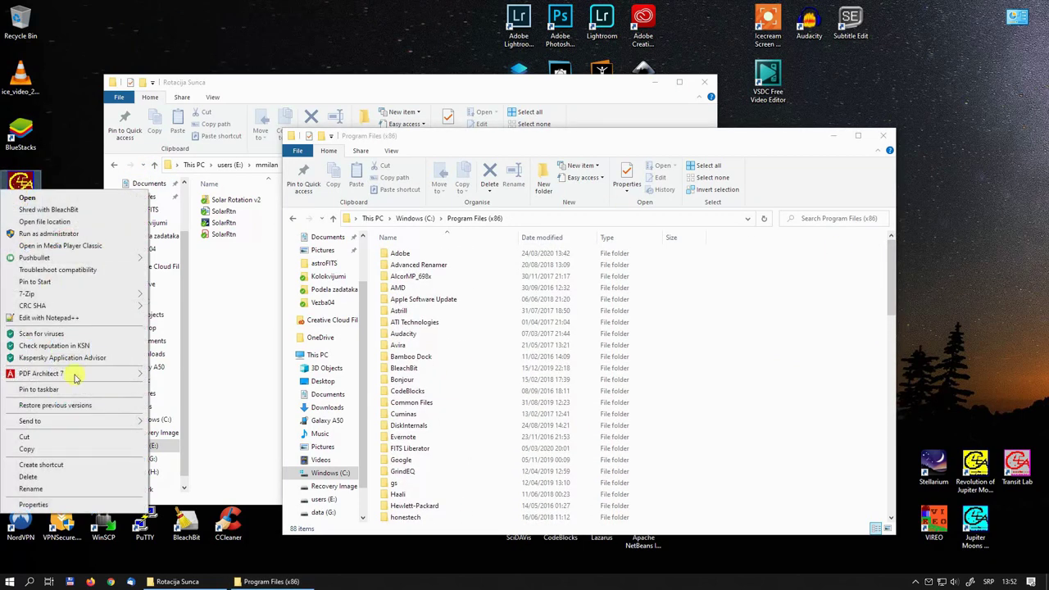
click(32, 504)
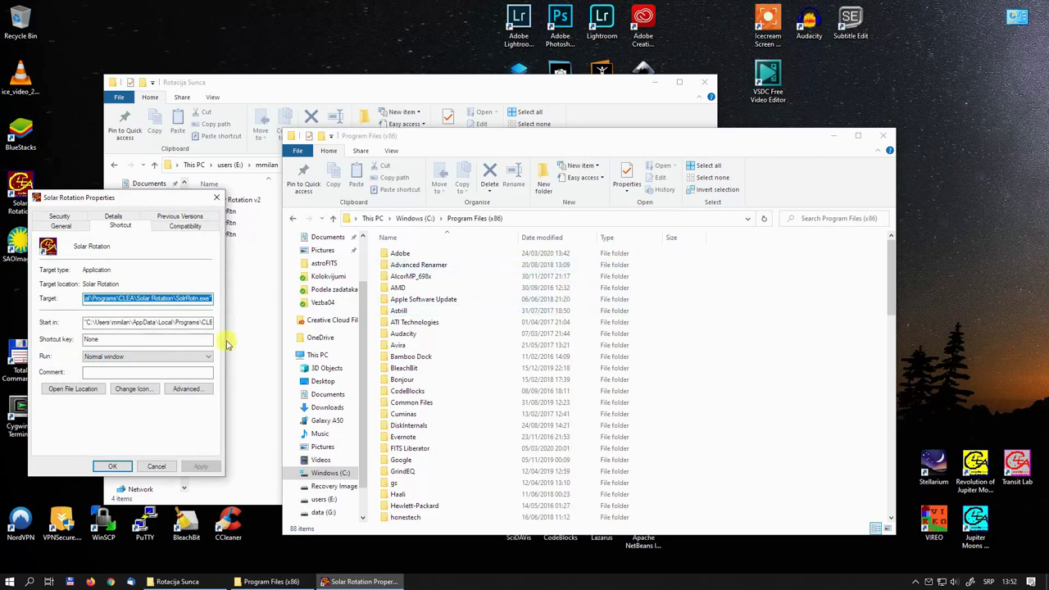
click(154, 298)
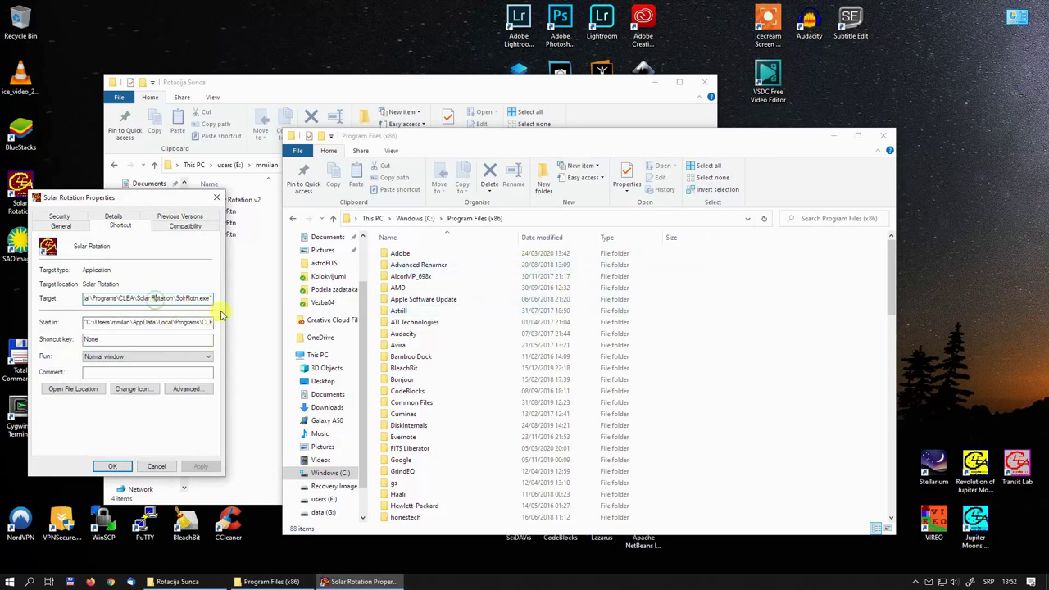
click(175, 324)
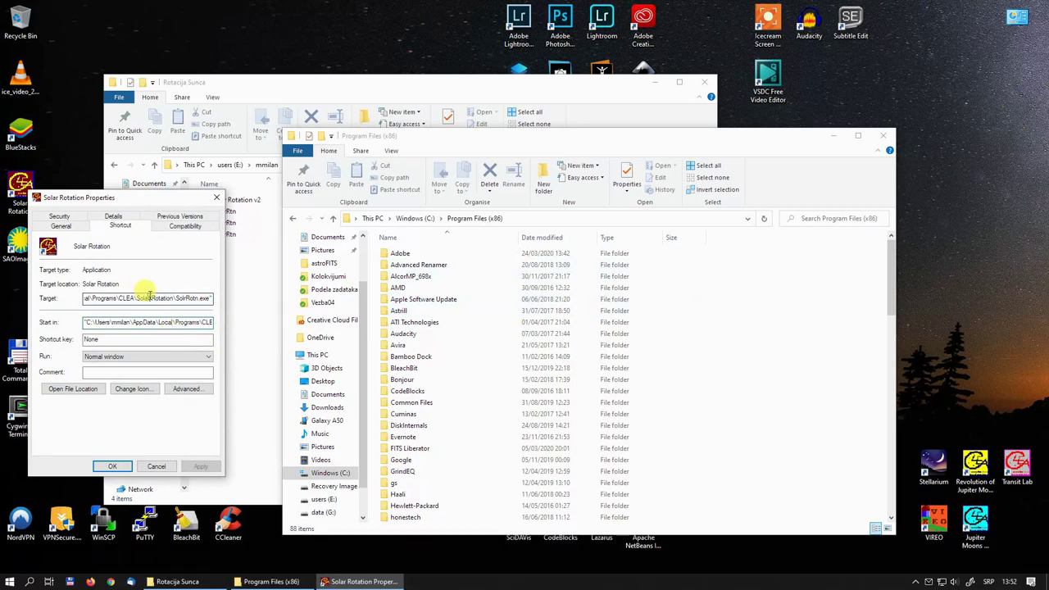
key(shift+Tab)
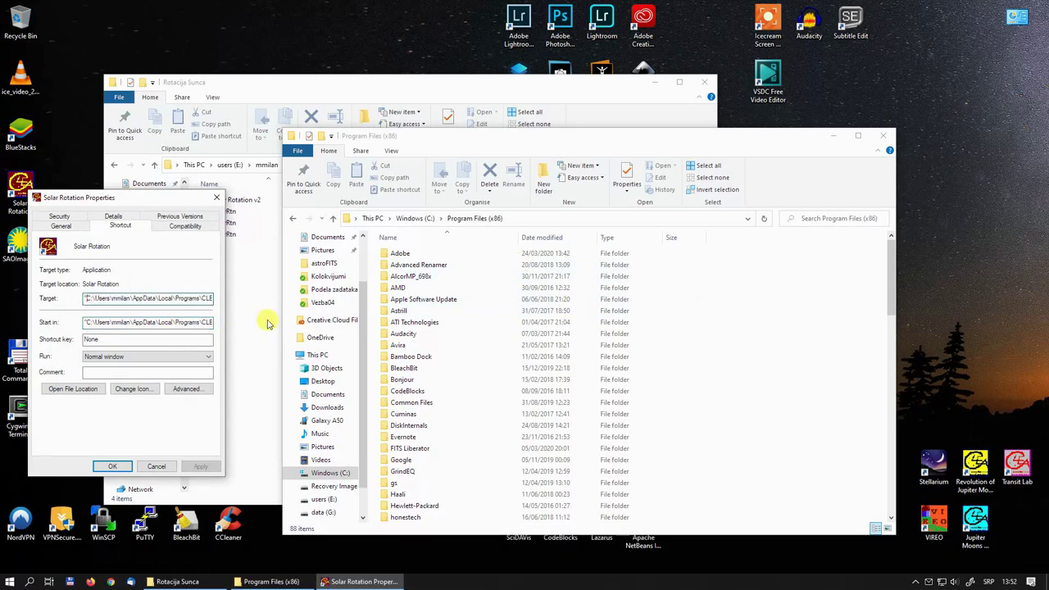
key(End)
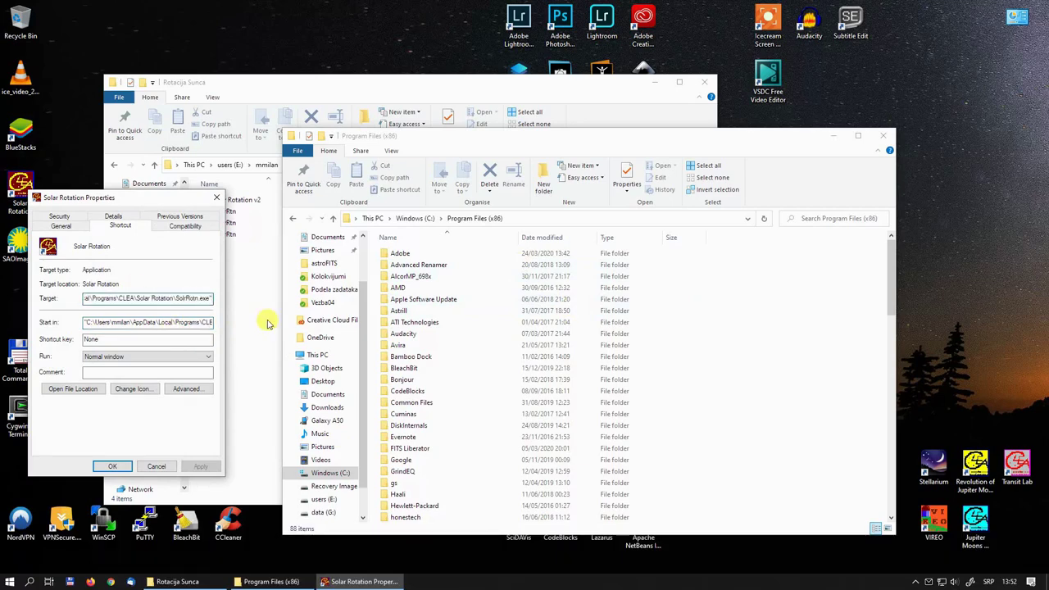
key(shift+Home)
key(Home)
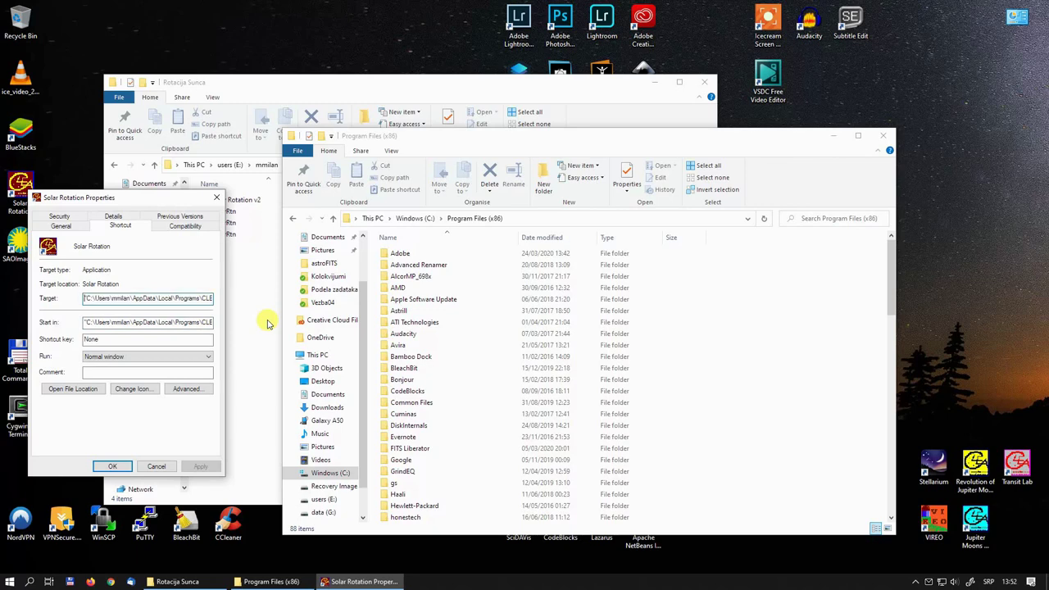
key(shift+End)
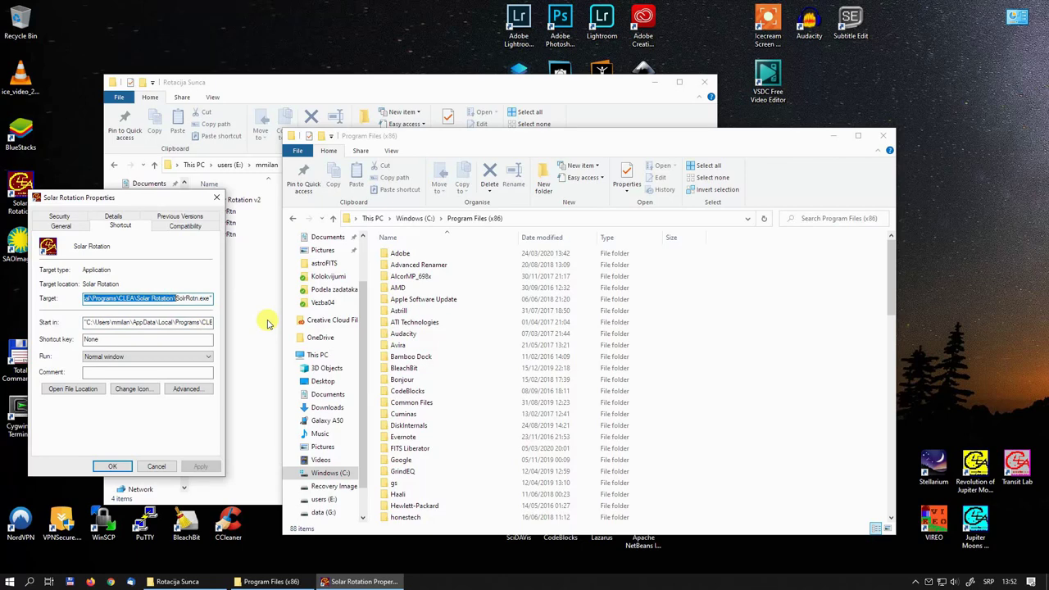
key(ctrl+c)
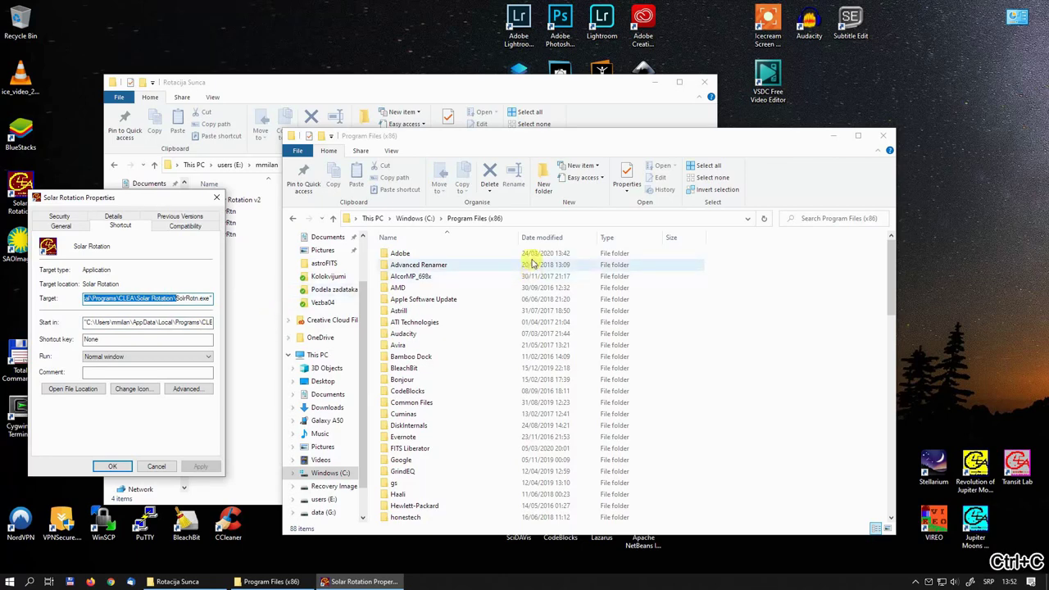
- Go to the copied installation path in the Program Files (x86) window and close the shortcut's properties
click(520, 218)
key(ctrl+v)
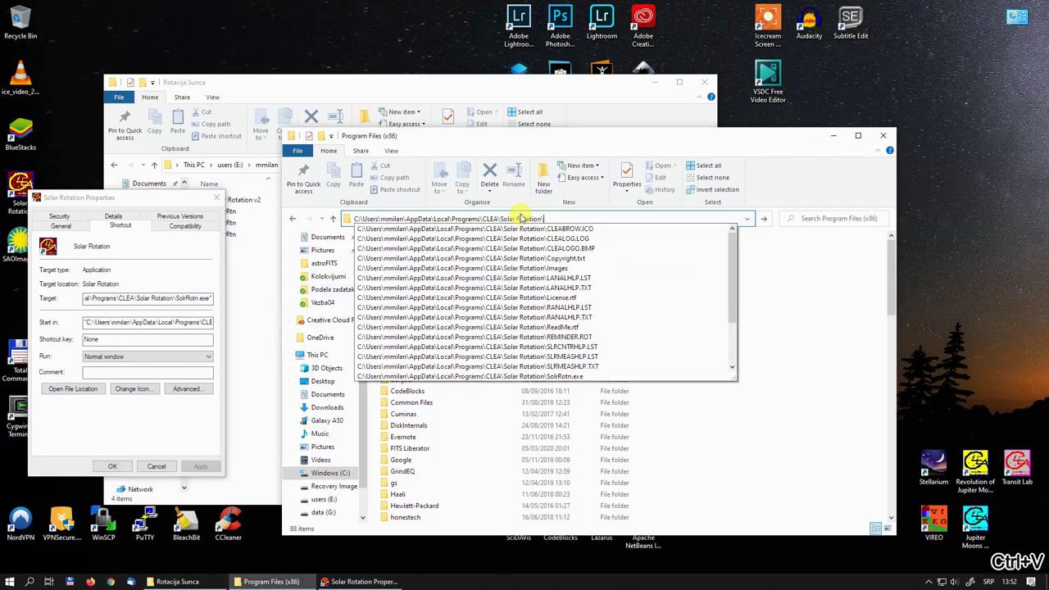
key(Return)
click(219, 199)
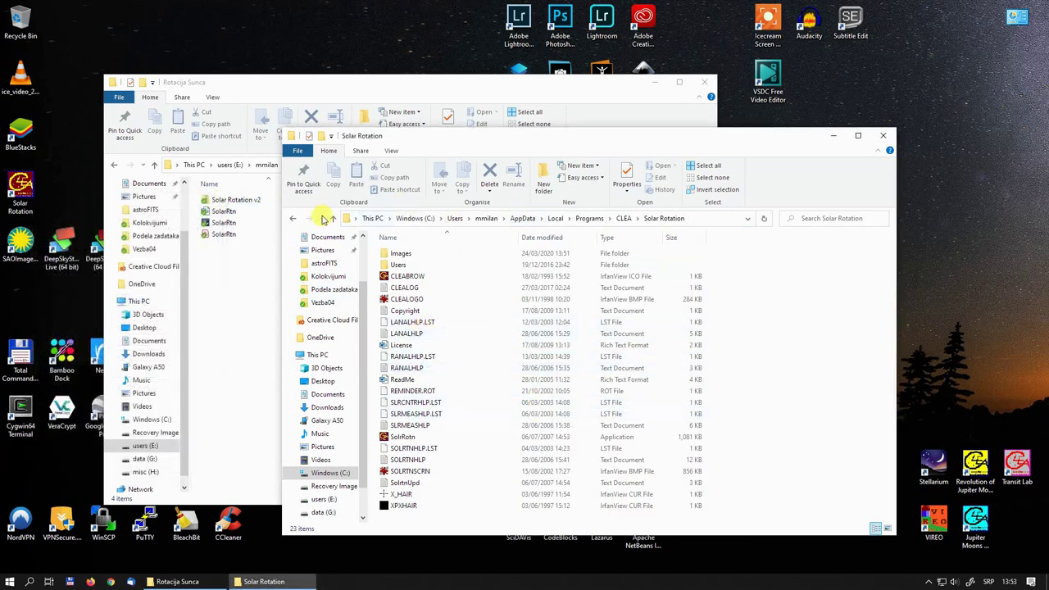
- Move the installation folder window aside and open the Solar Rotation v2 archive in the Rotacija Sunca folder
drag(484, 137, 616, 142)
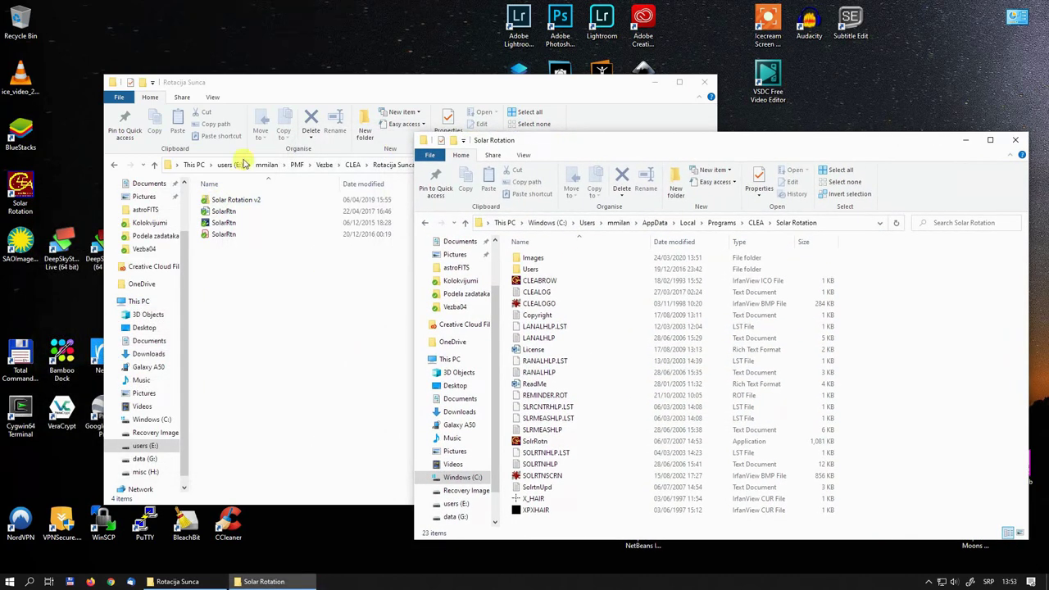
click(232, 200)
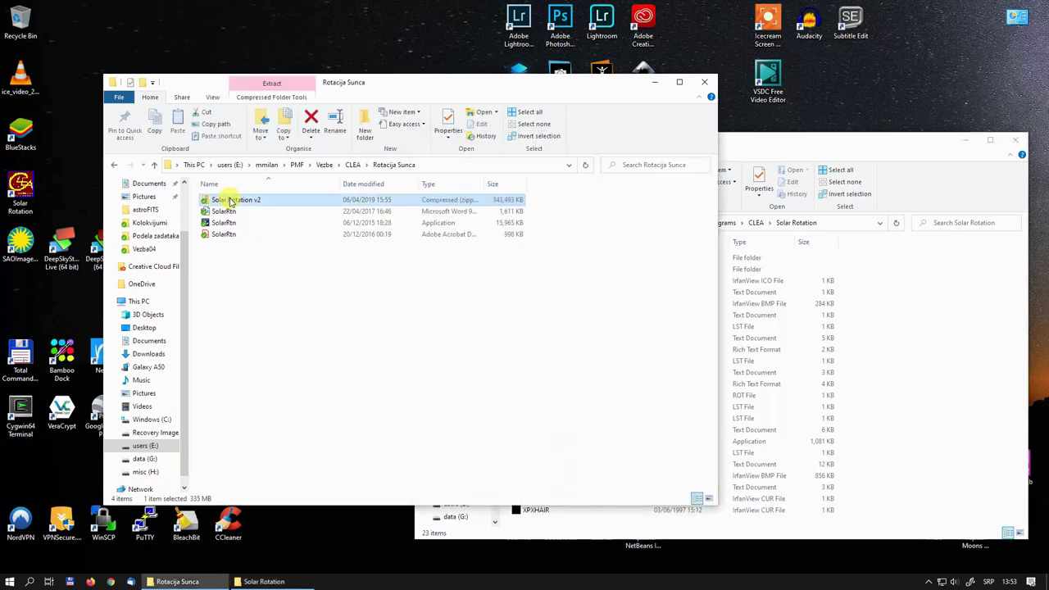
double_click(232, 200)
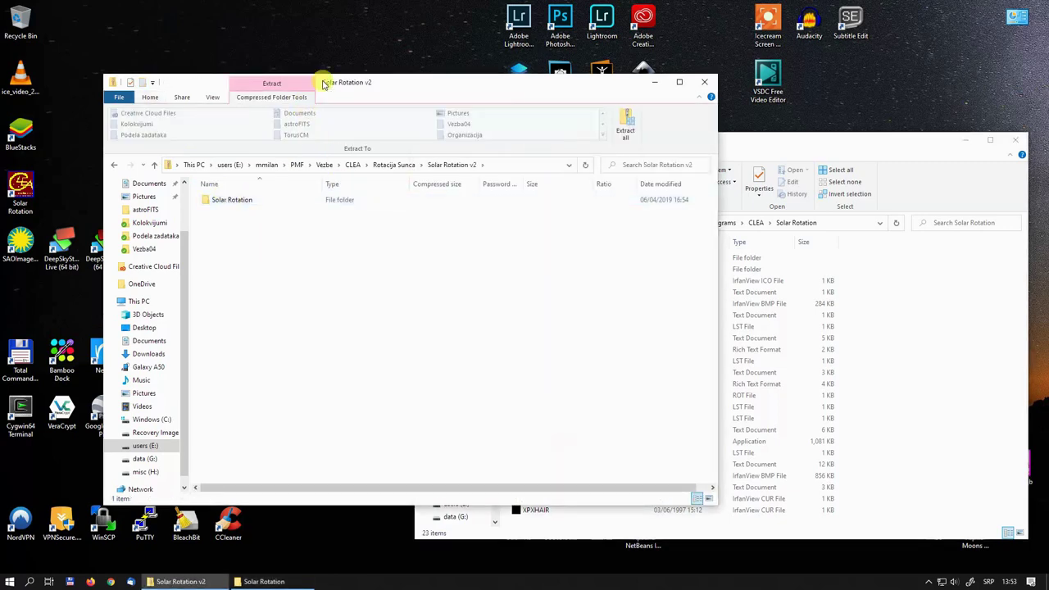
- Copy everything from the archive's Solar Rotation folder into the installation folder, replacing the files with the same names
drag(409, 82, 293, 85)
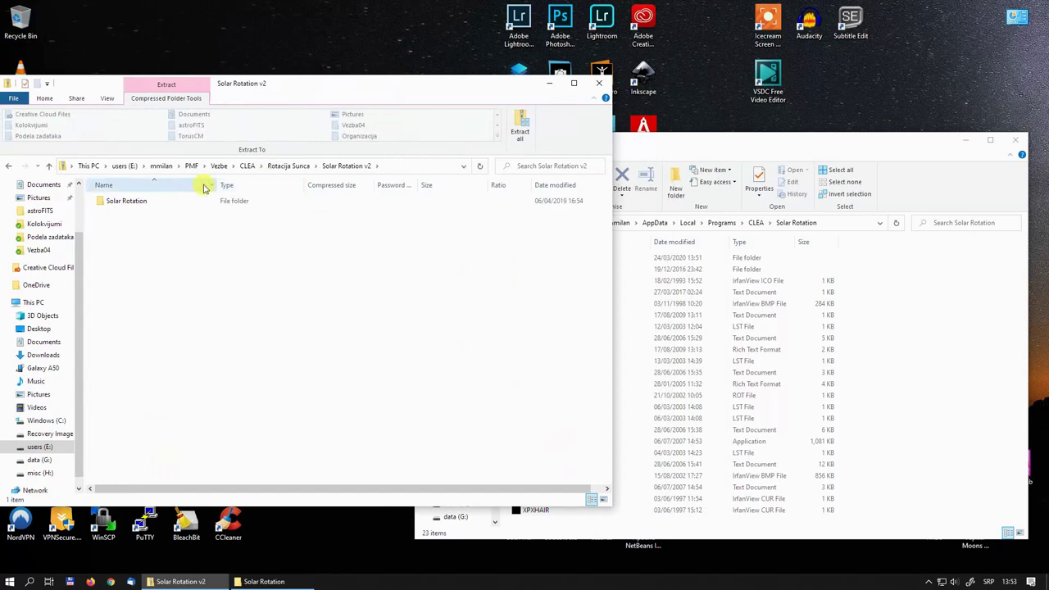
click(127, 202)
double_click(126, 203)
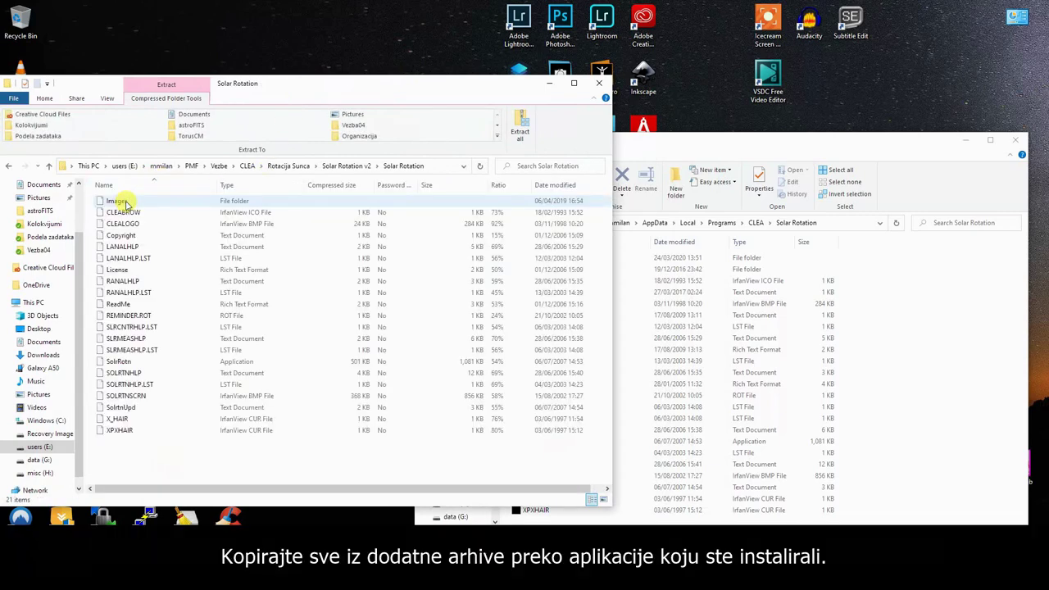
drag(335, 82, 328, 60)
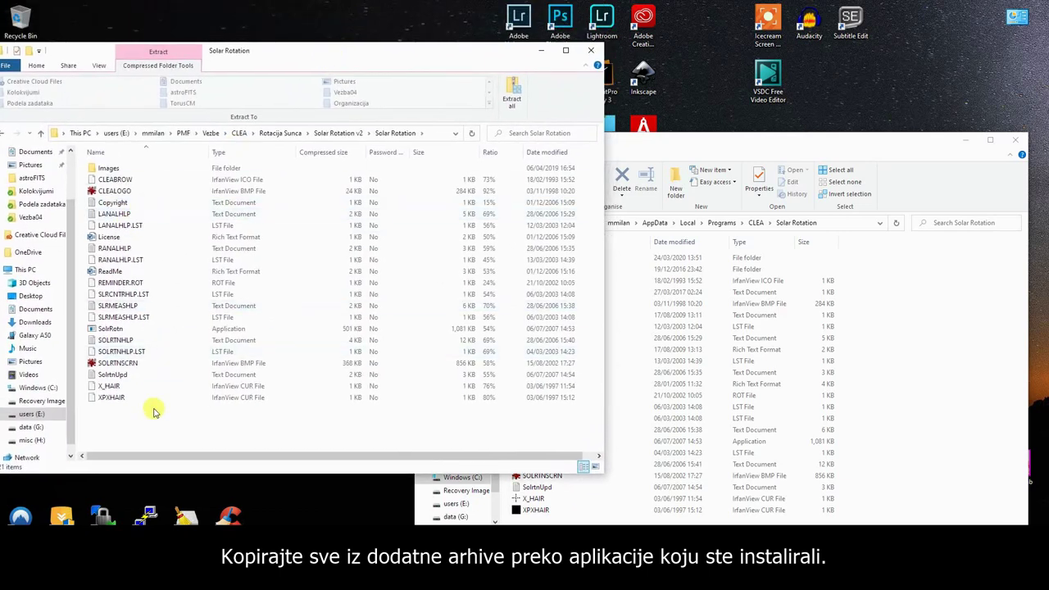
key(ctrl+a)
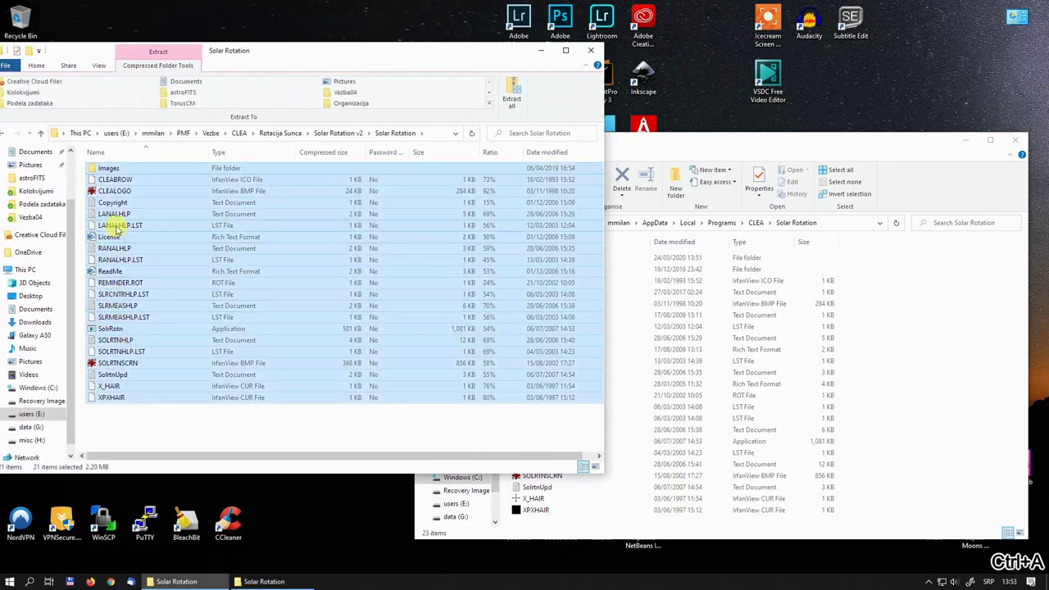
drag(117, 227, 725, 363)
click(756, 368)
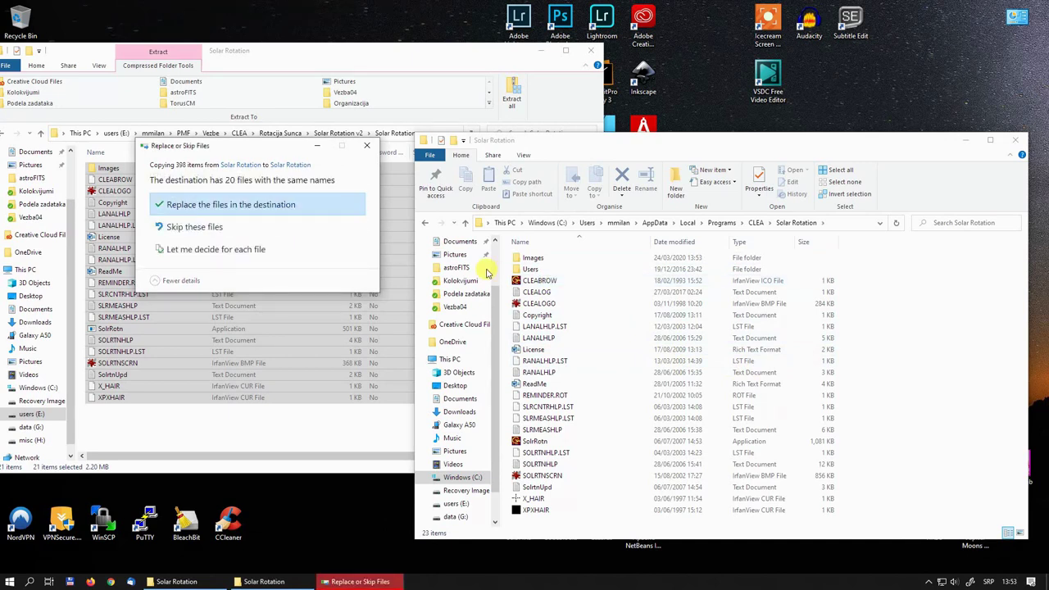
click(205, 206)
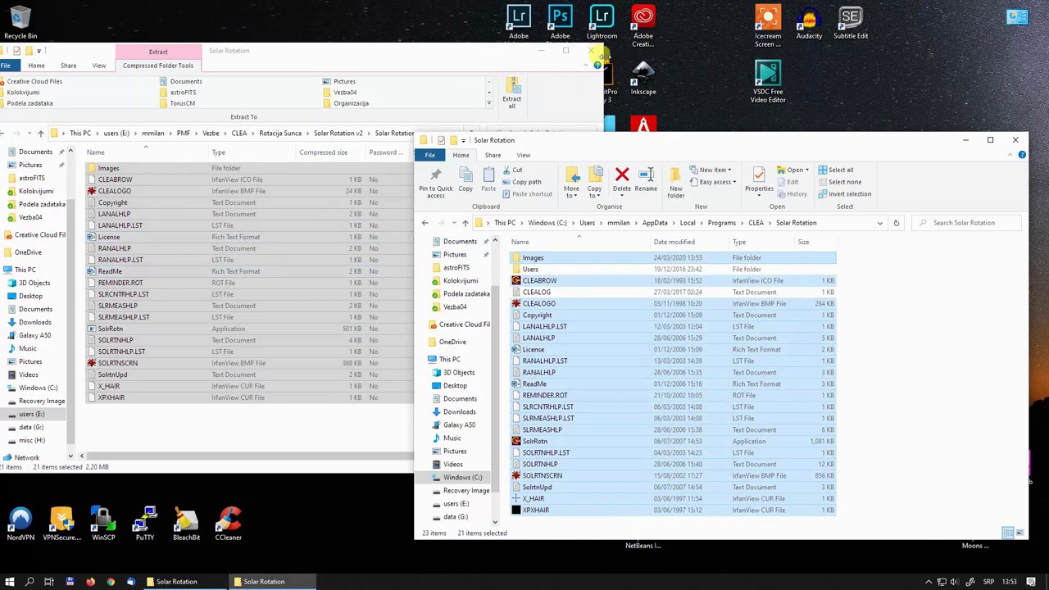
- Close the archive window and the Solar Rotation installation folder window
click(590, 50)
click(868, 351)
drag(680, 141, 450, 115)
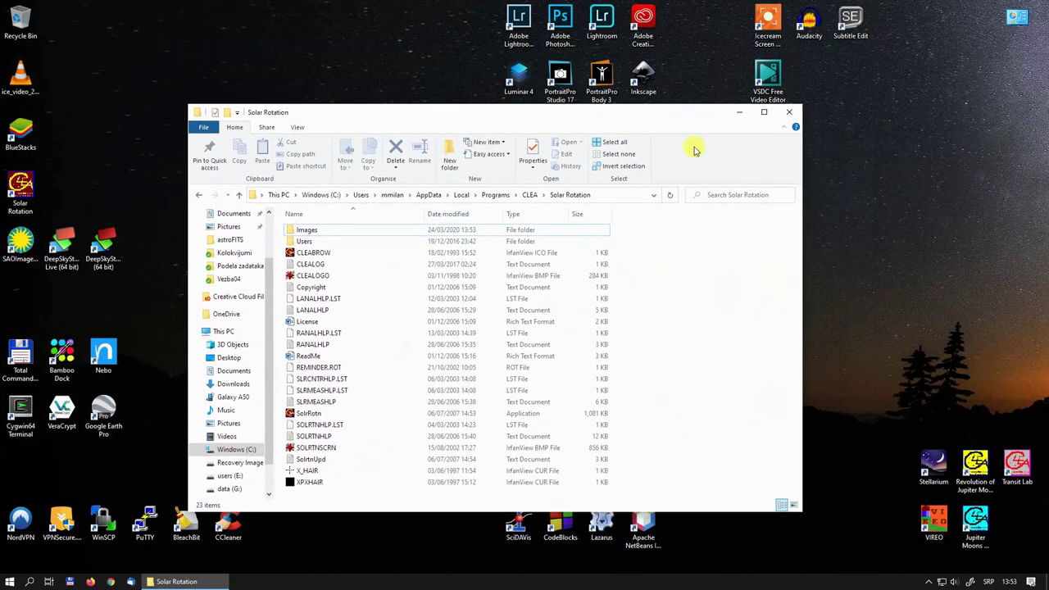
click(789, 112)
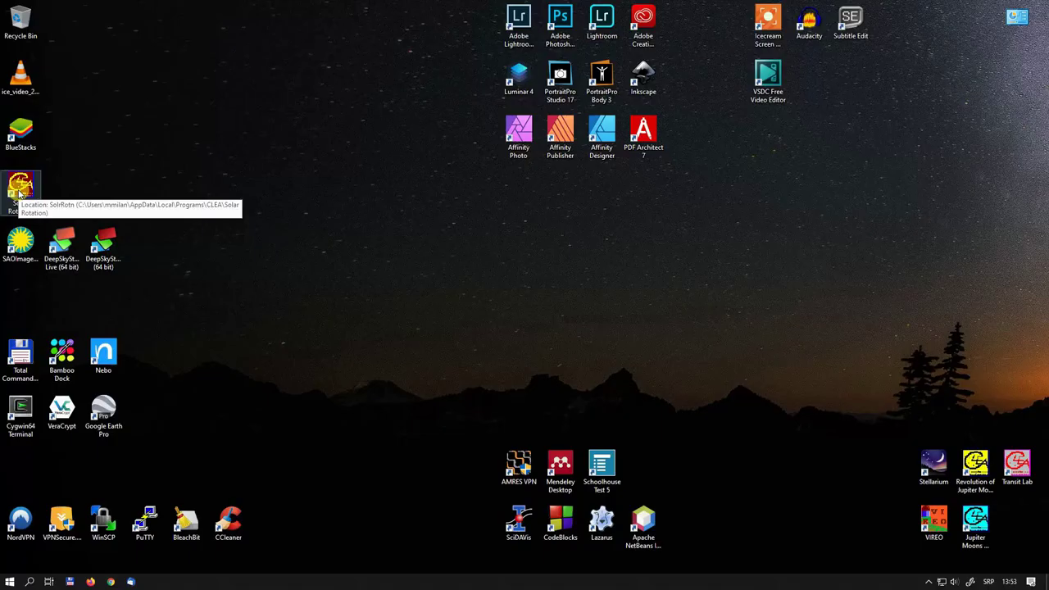
- Start the Solar Rotation exercise from the desktop and dismiss the request for a CDROM drive letter
click(25, 190)
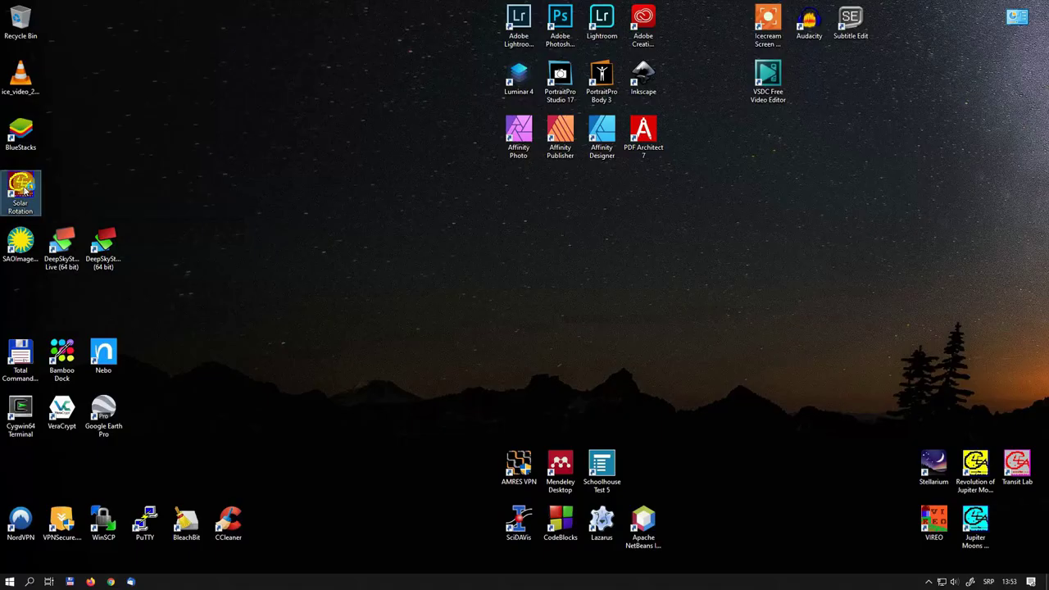
double_click(25, 190)
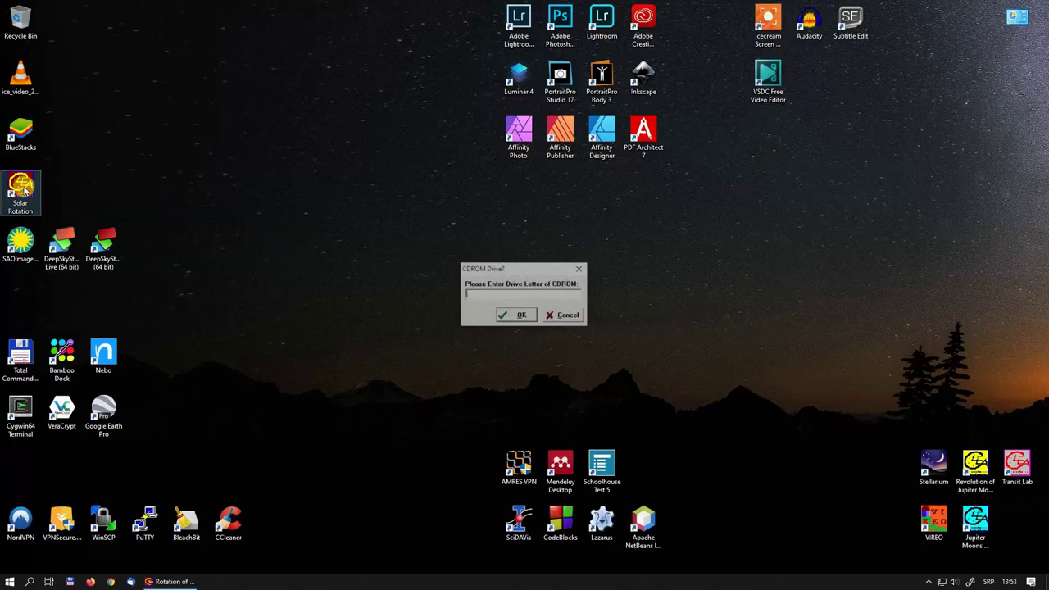
click(555, 322)
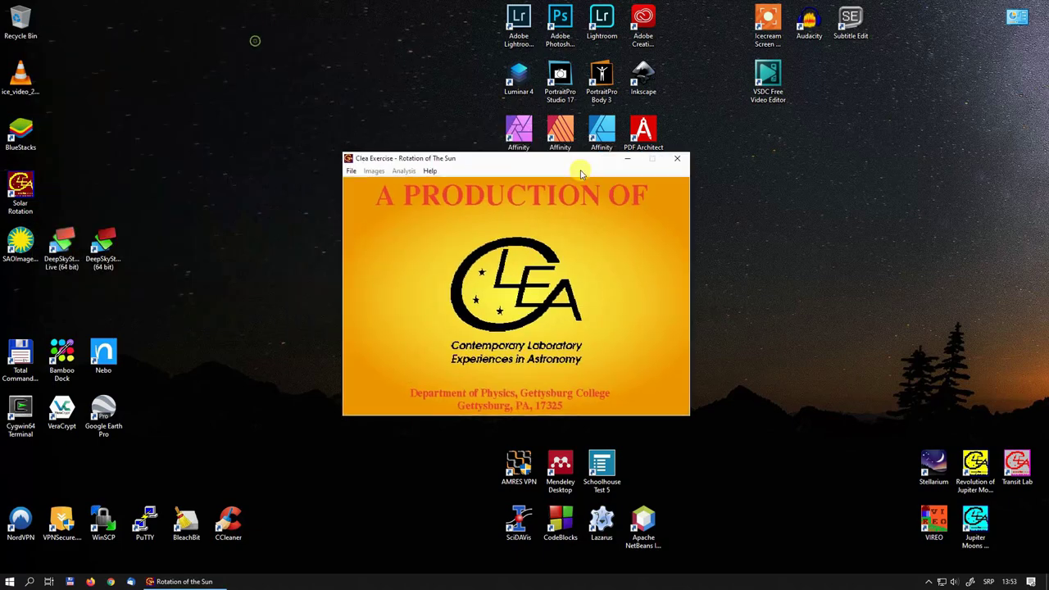
- Log in to the exercise with the prefilled name for Student #1 and confirm that the login is finished
click(377, 186)
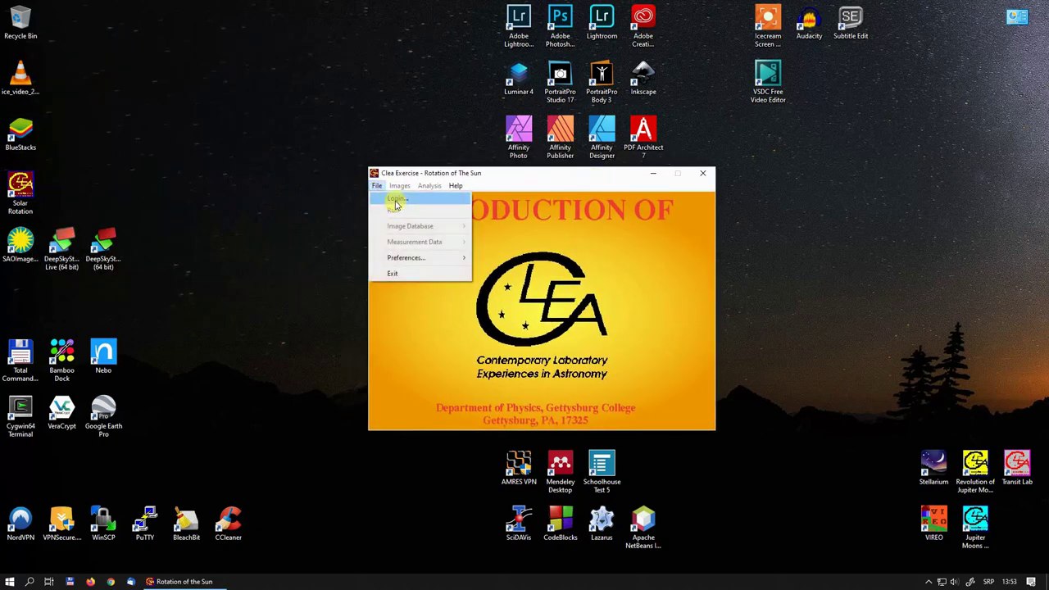
click(395, 201)
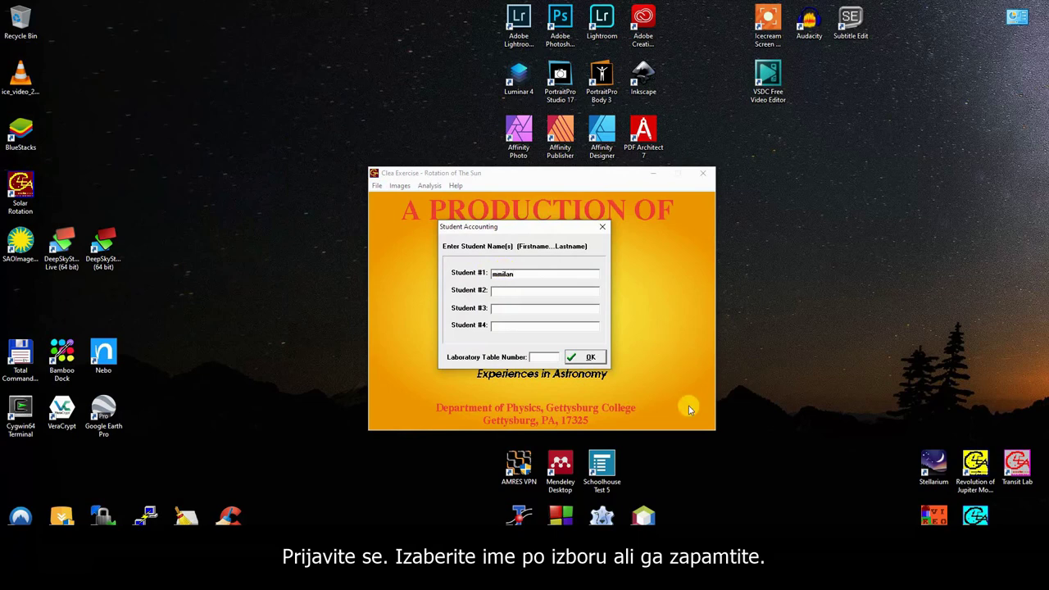
click(591, 357)
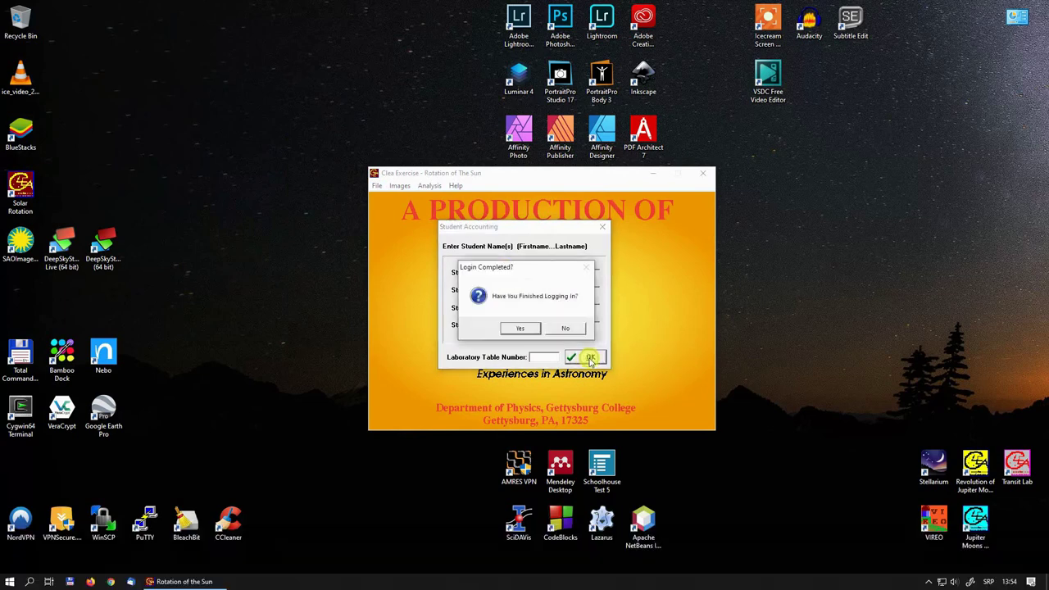
click(520, 329)
- Run the Rotation of the Sun exercise to bring up its image lists
drag(530, 171, 462, 178)
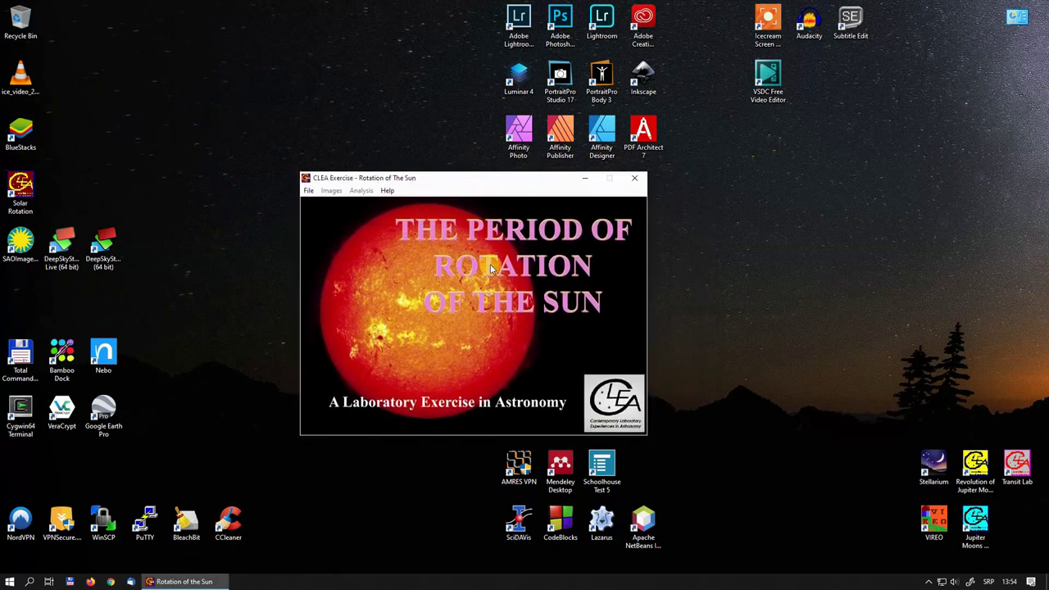
click(309, 191)
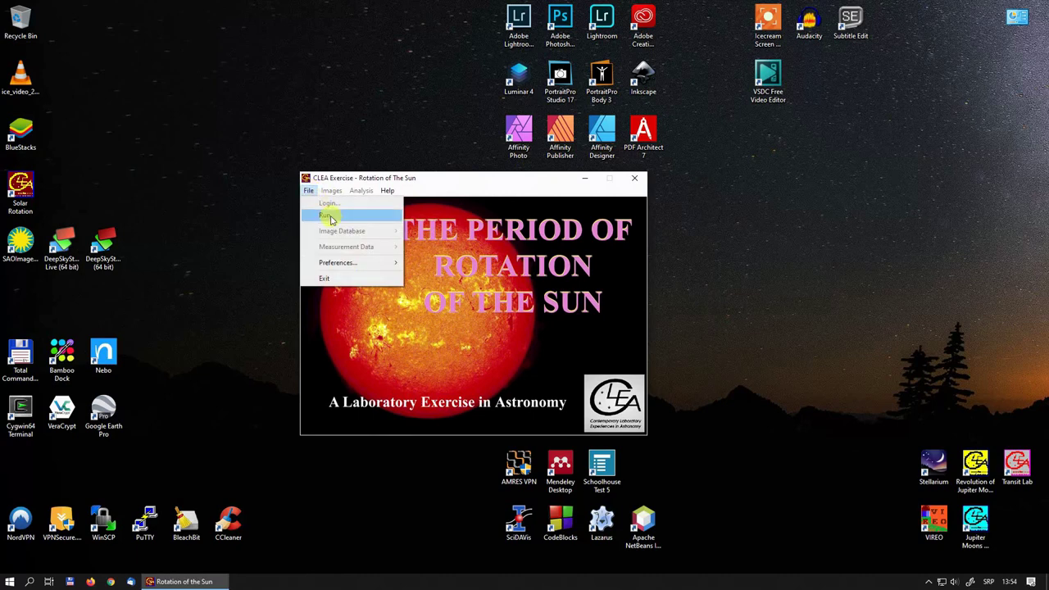
click(333, 220)
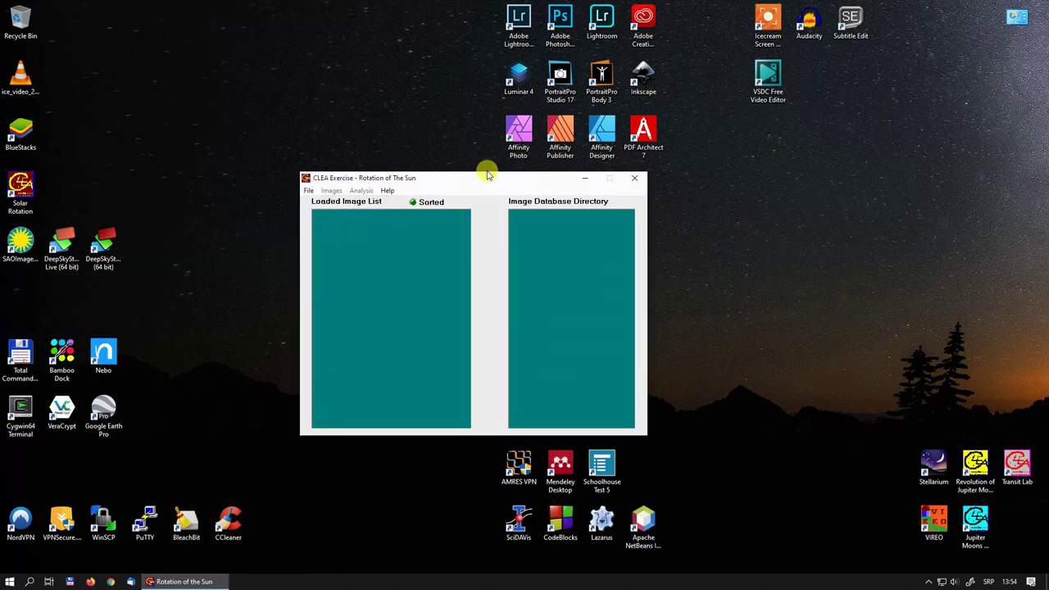
- Load the a2list image directory from the Images folder into the image database
drag(483, 178, 442, 188)
click(279, 196)
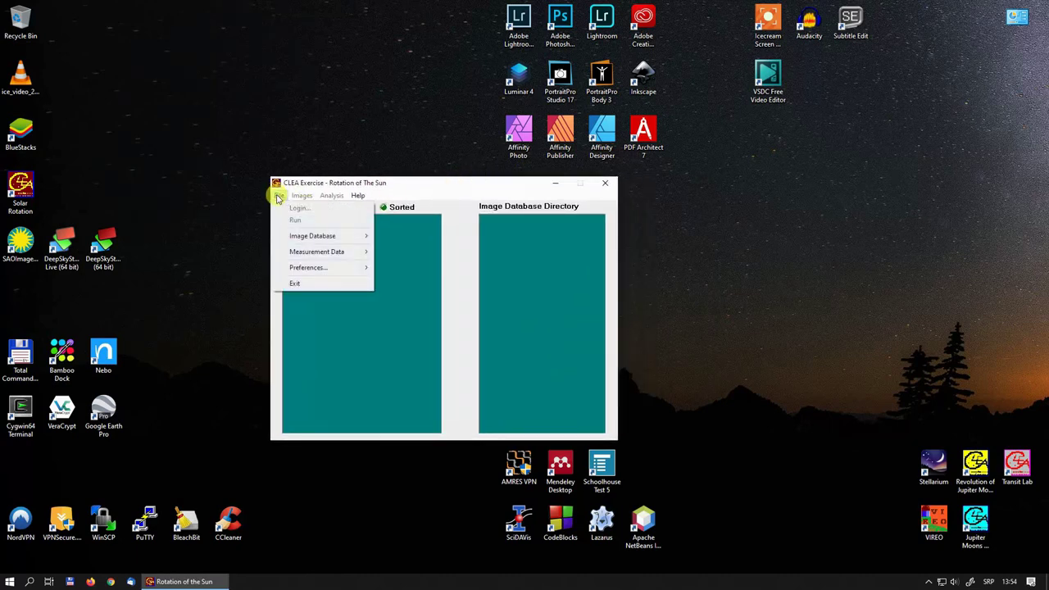
click(317, 236)
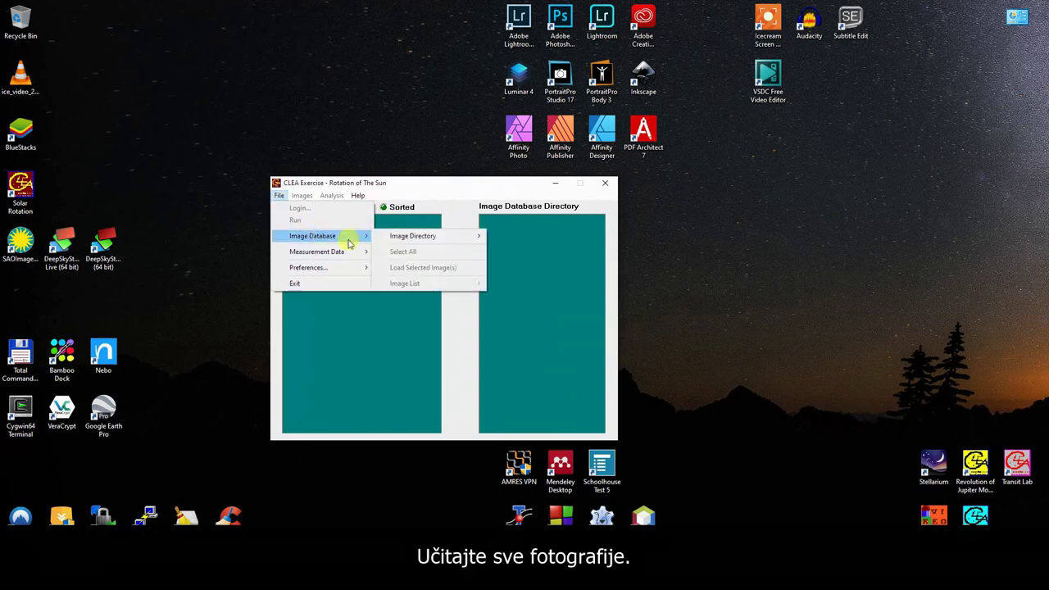
click(411, 237)
click(532, 238)
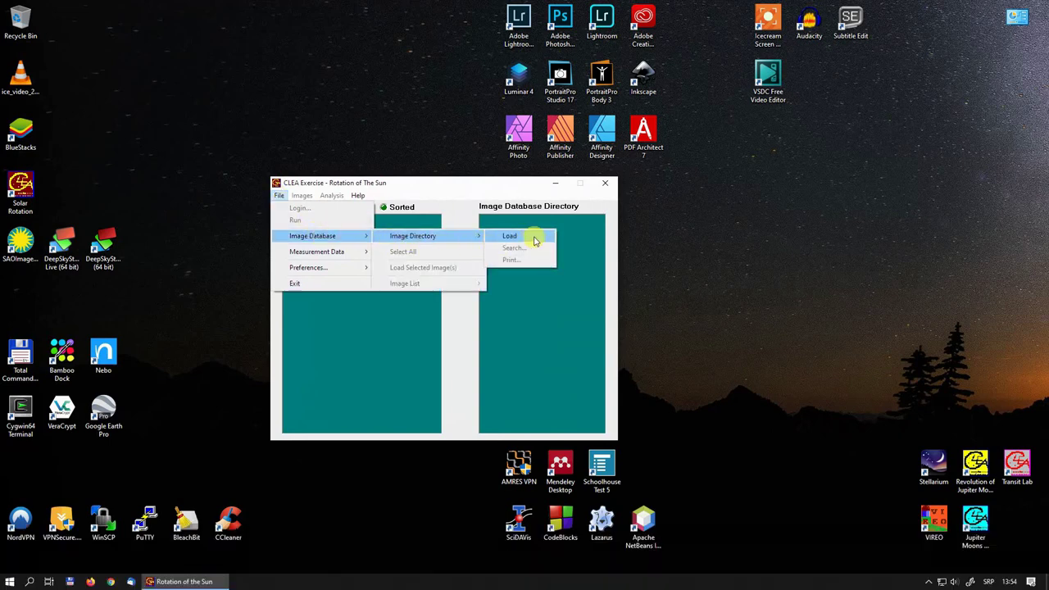
click(533, 237)
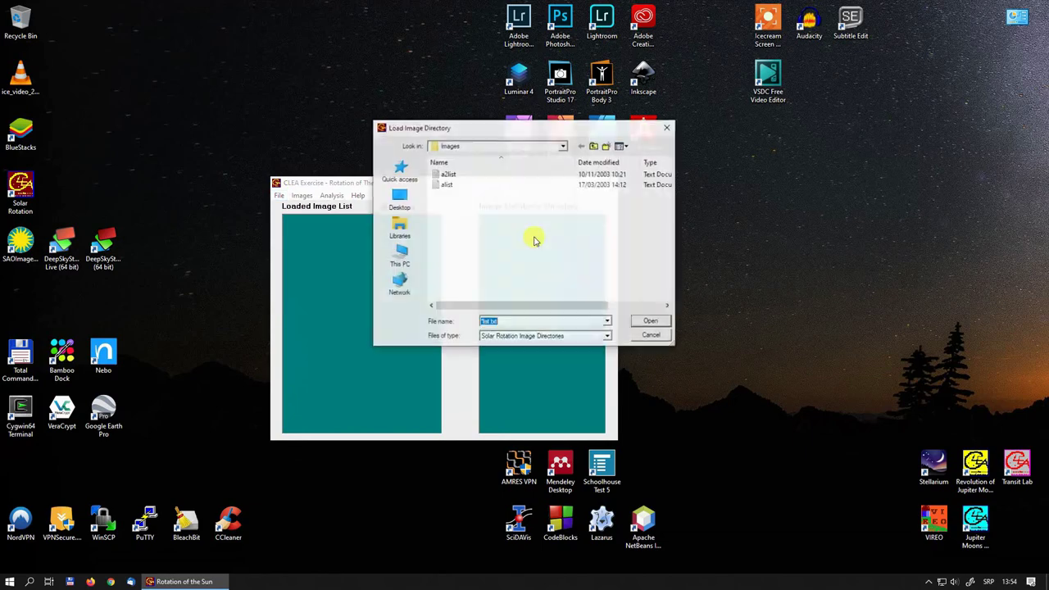
drag(504, 122, 448, 193)
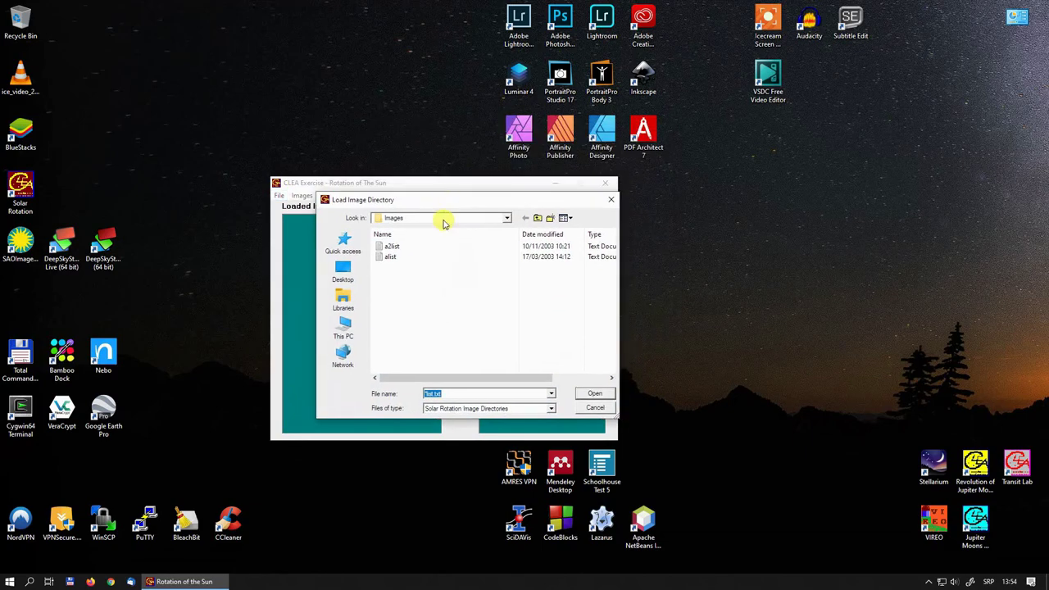
click(397, 246)
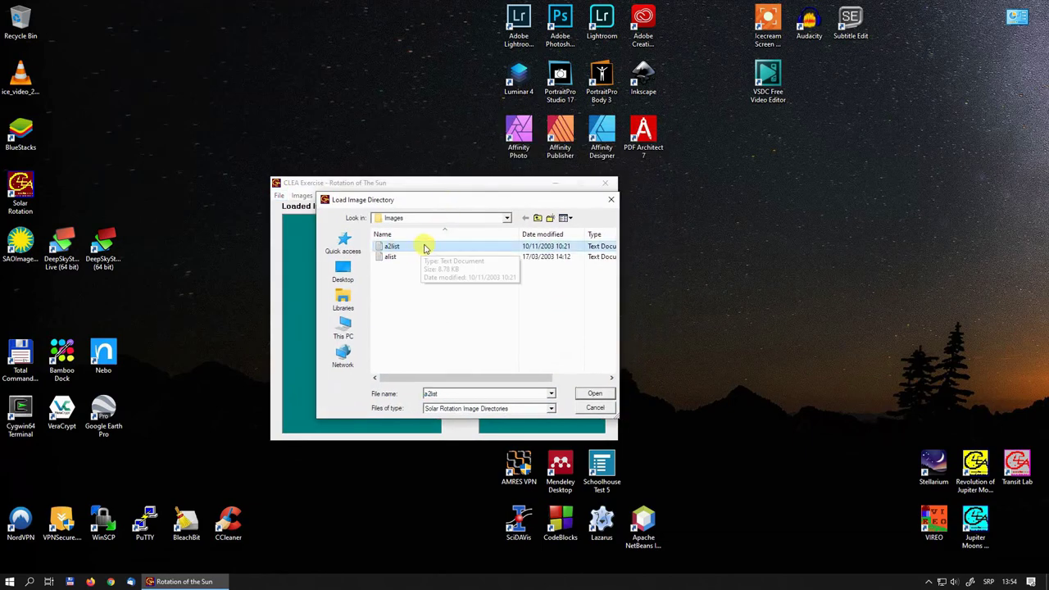
double_click(425, 248)
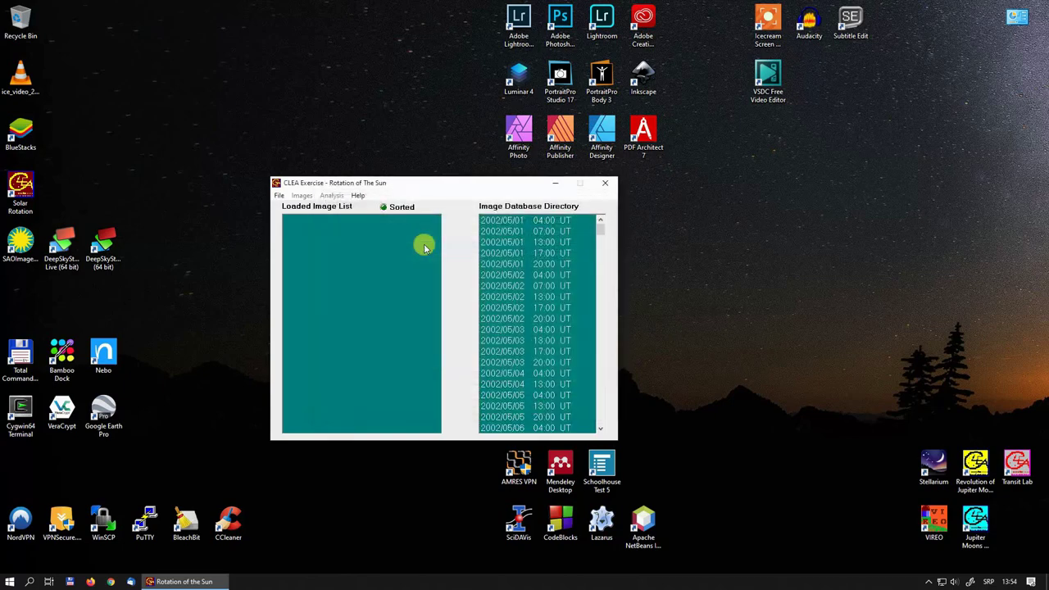
- Select all entries in the Image Database Directory, load the selected images and close the loading summary
drag(444, 183, 410, 152)
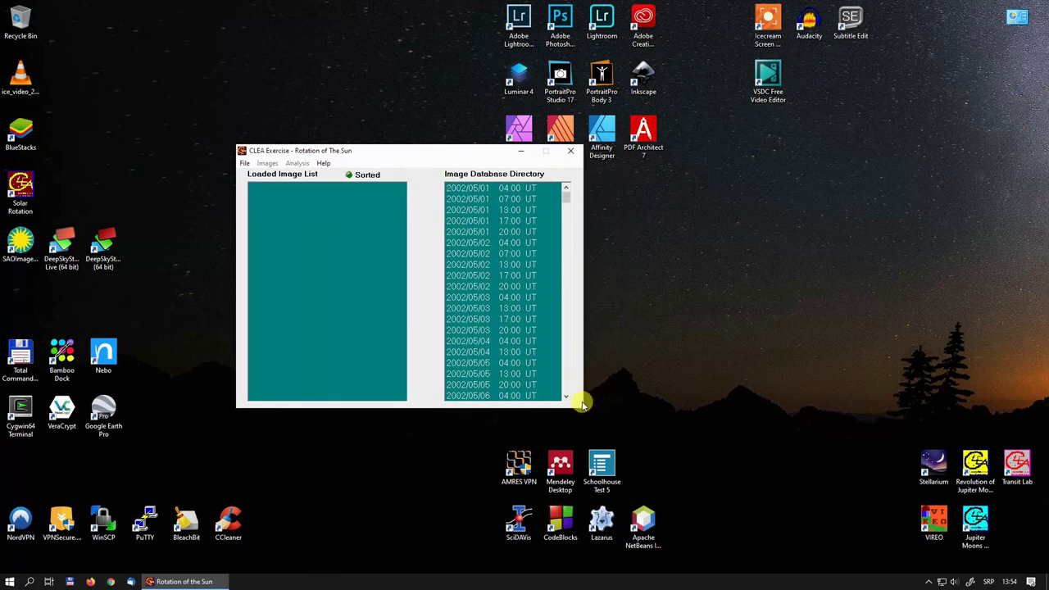
click(481, 188)
scroll(524, 224, down, 10)
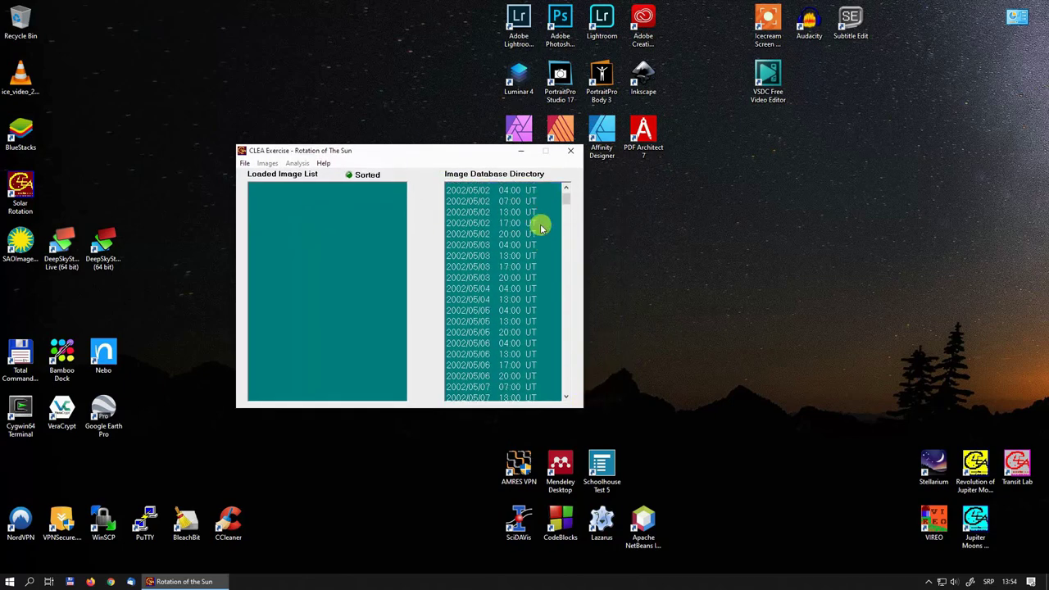
drag(562, 205, 567, 394)
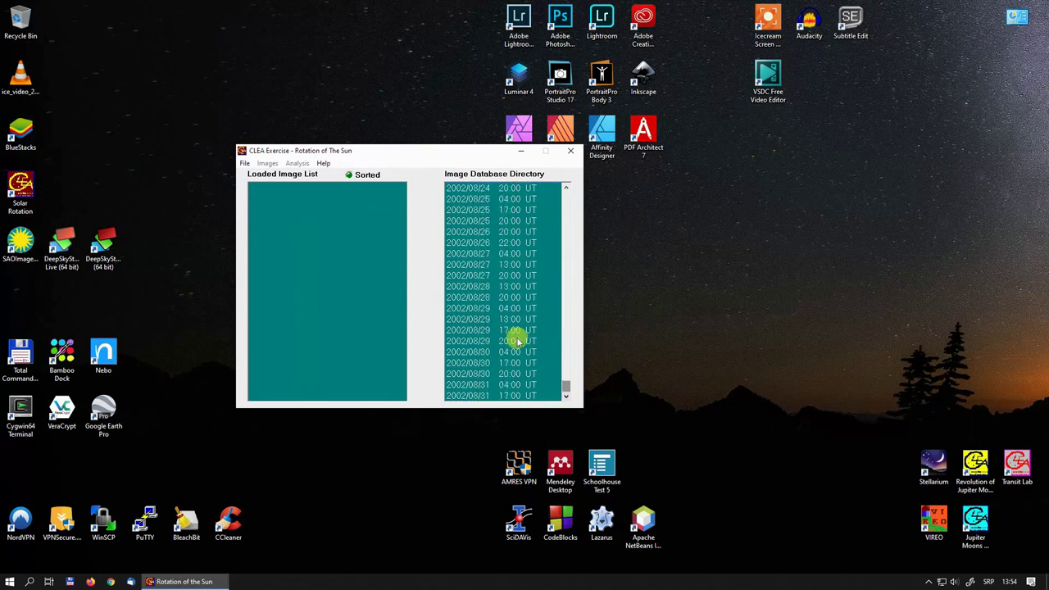
click(485, 297)
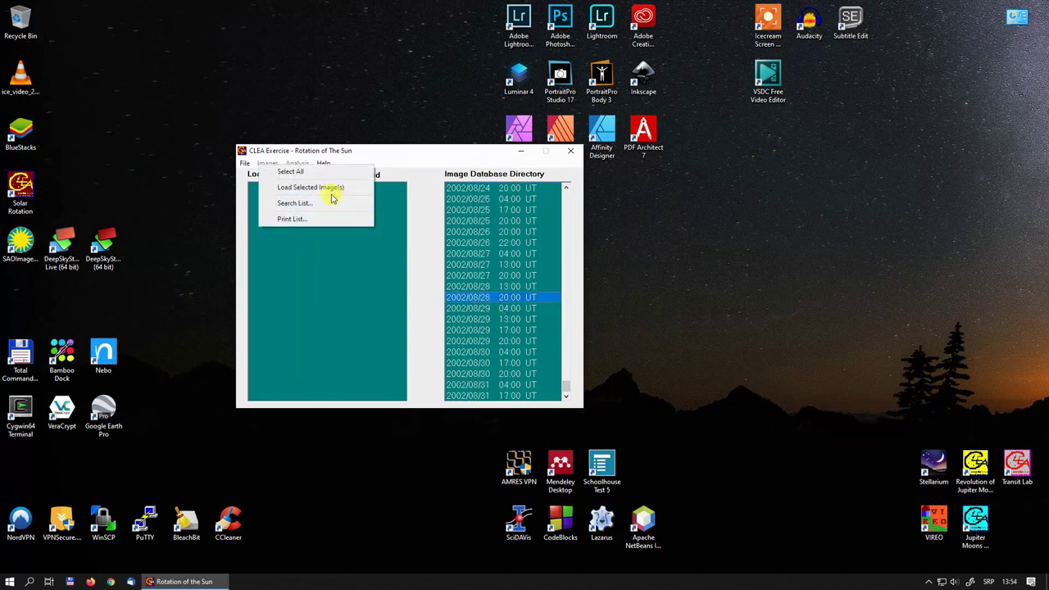
click(300, 173)
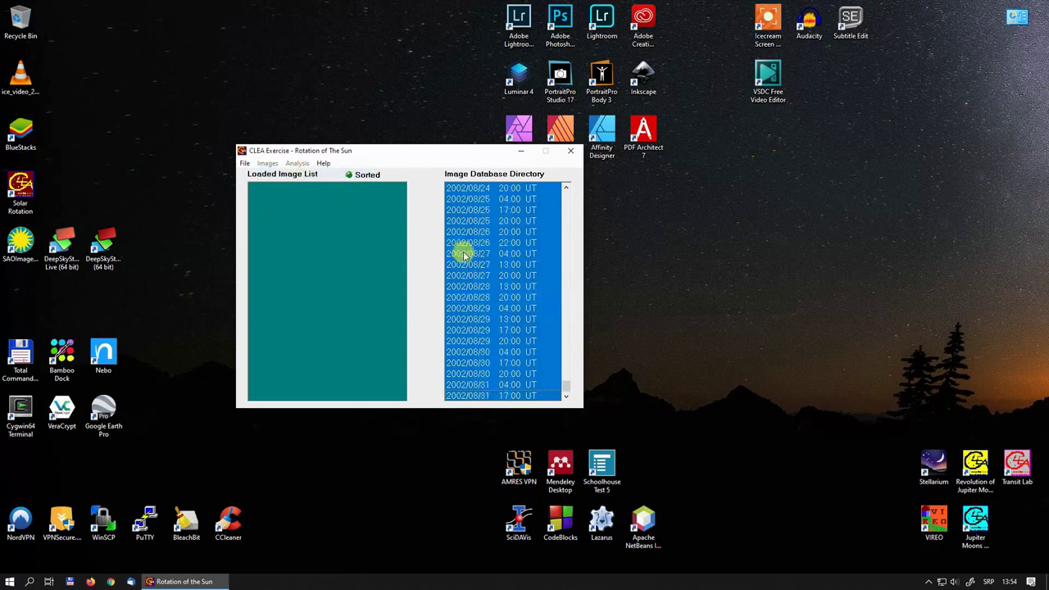
right_click(464, 251)
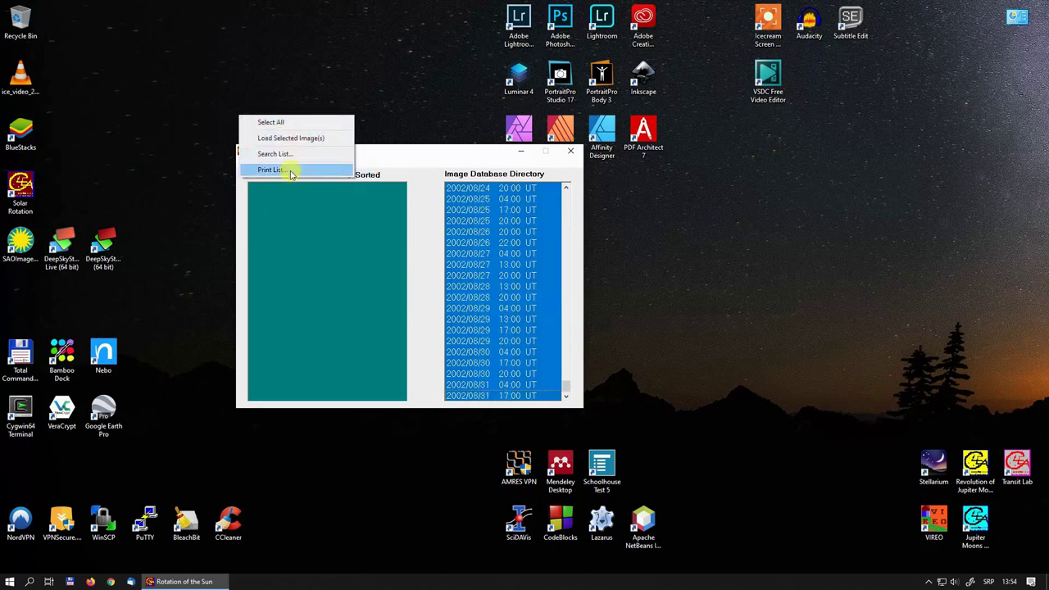
click(287, 138)
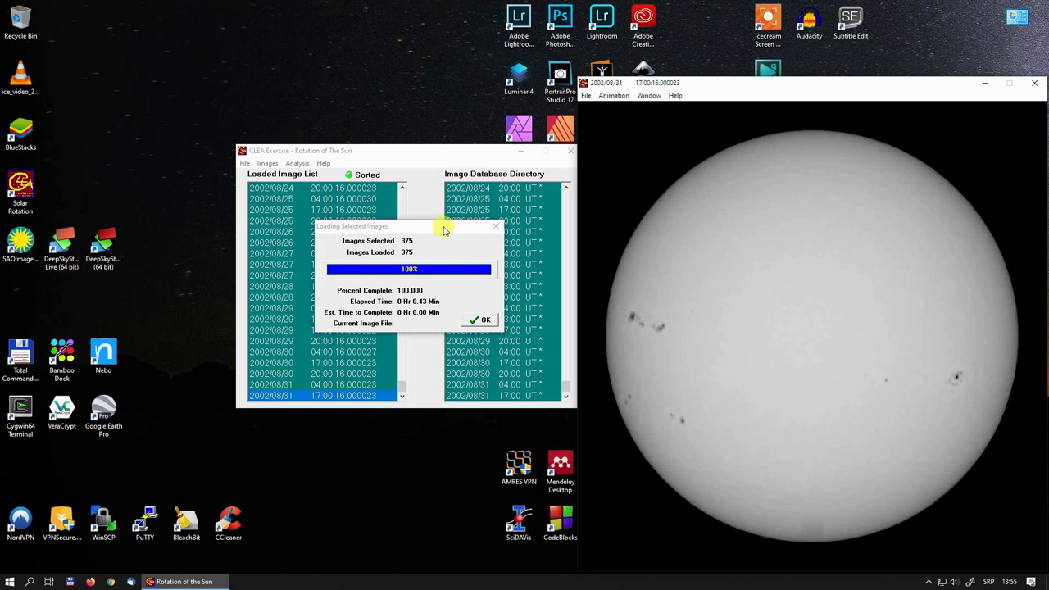
click(480, 319)
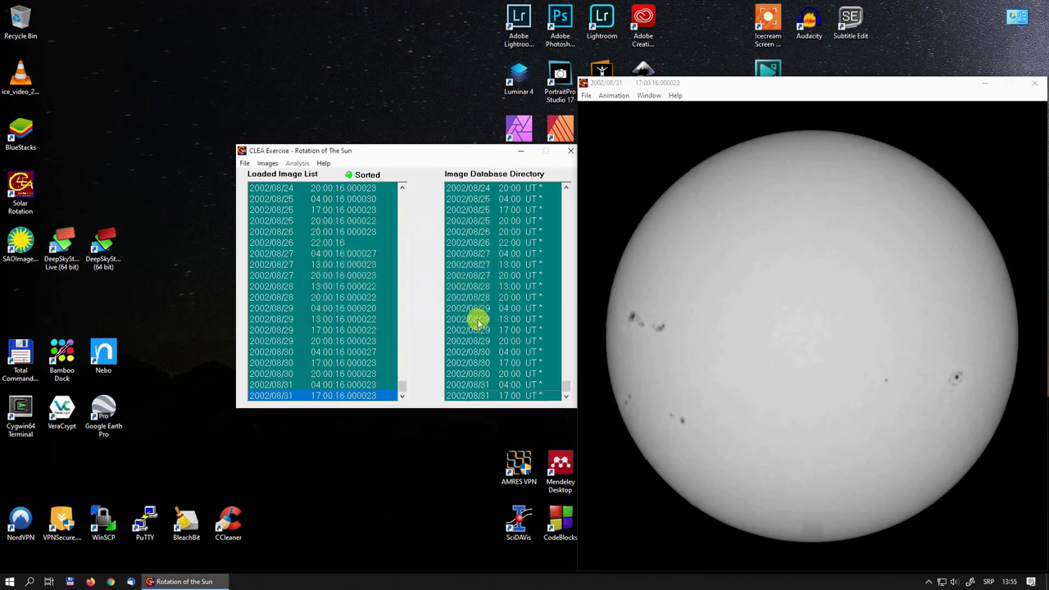
- Place the exercise window and the Sun image window side by side and return to the start of the Loaded Image List
drag(447, 155, 300, 155)
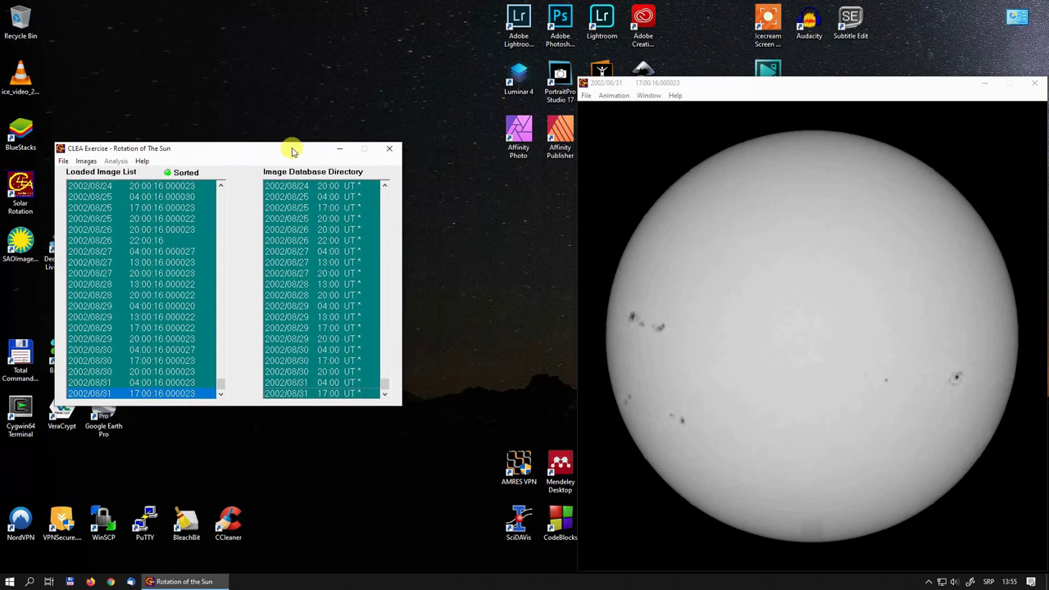
drag(850, 94, 751, 81)
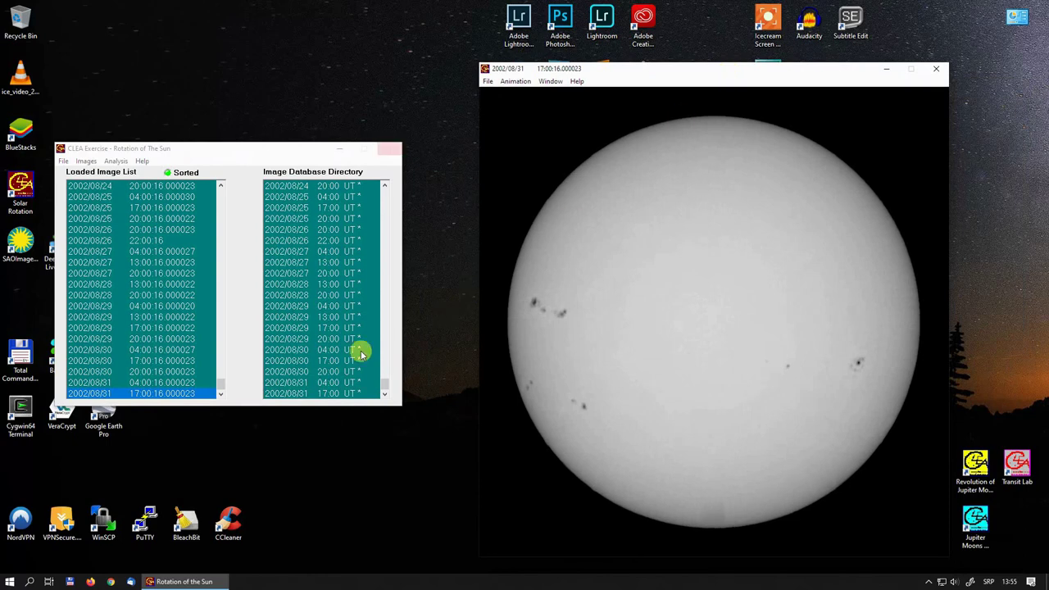
drag(227, 392, 227, 192)
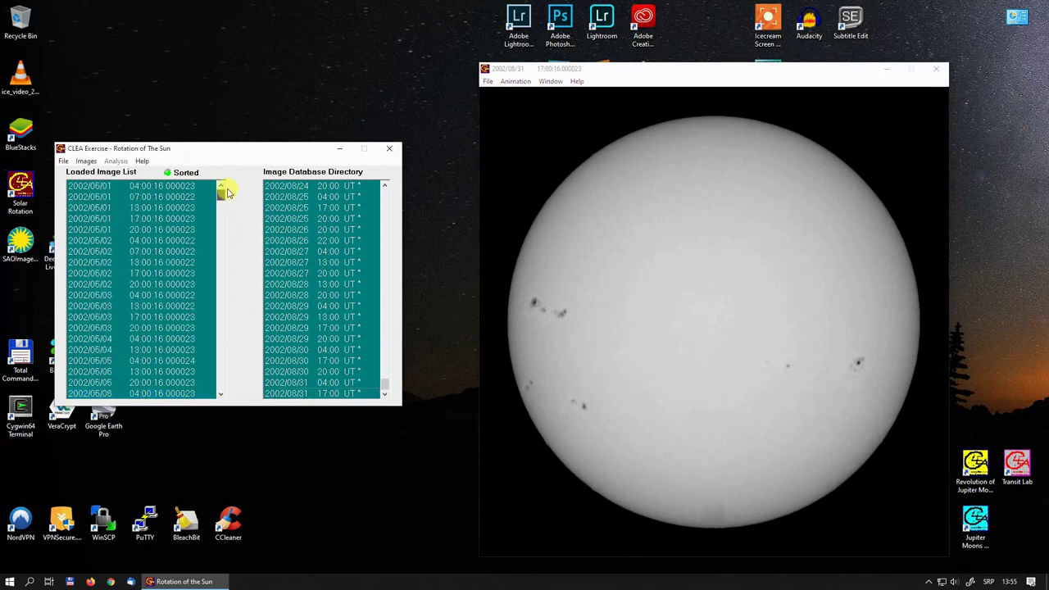
- Browse the loaded solar images from 2002/05/01 to 2002/05/09 to examine which sunspots can be tracked across the disk
click(153, 189)
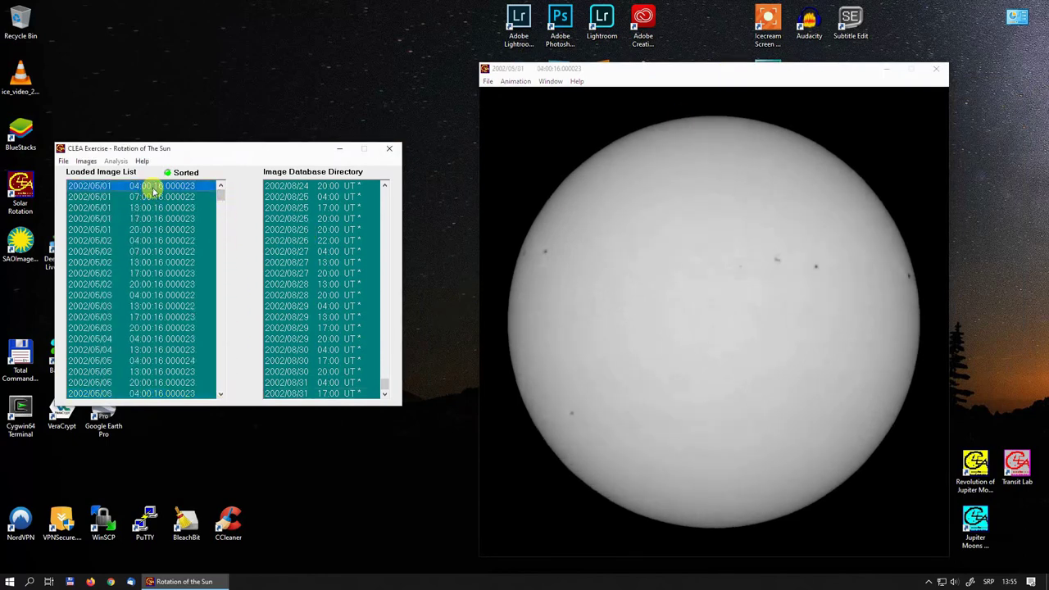
click(175, 230)
click(169, 251)
click(164, 273)
click(161, 295)
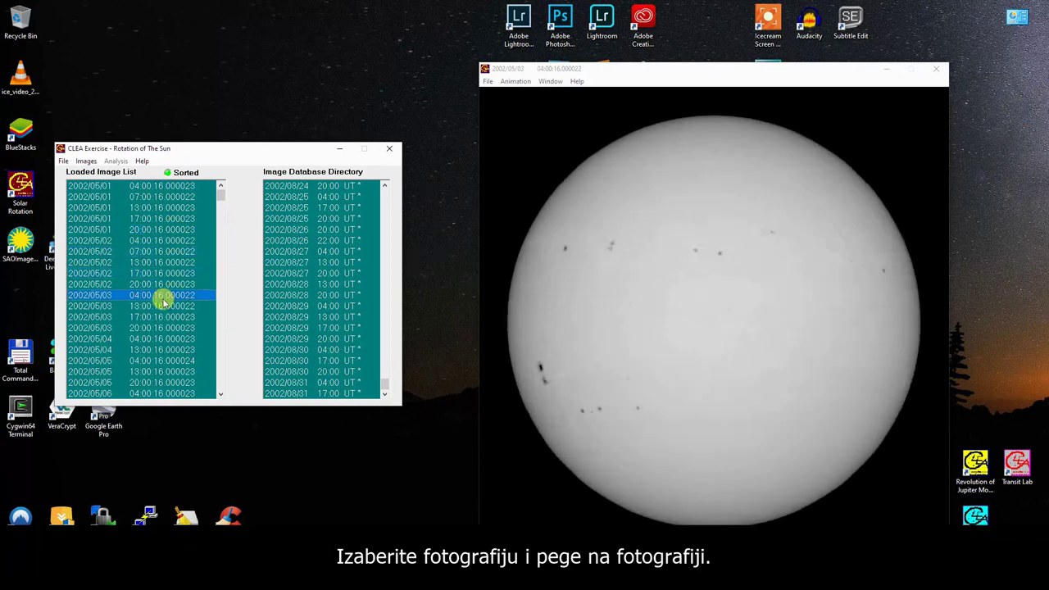
scroll(164, 296, down, 3)
scroll(162, 291, down, 6)
click(160, 253)
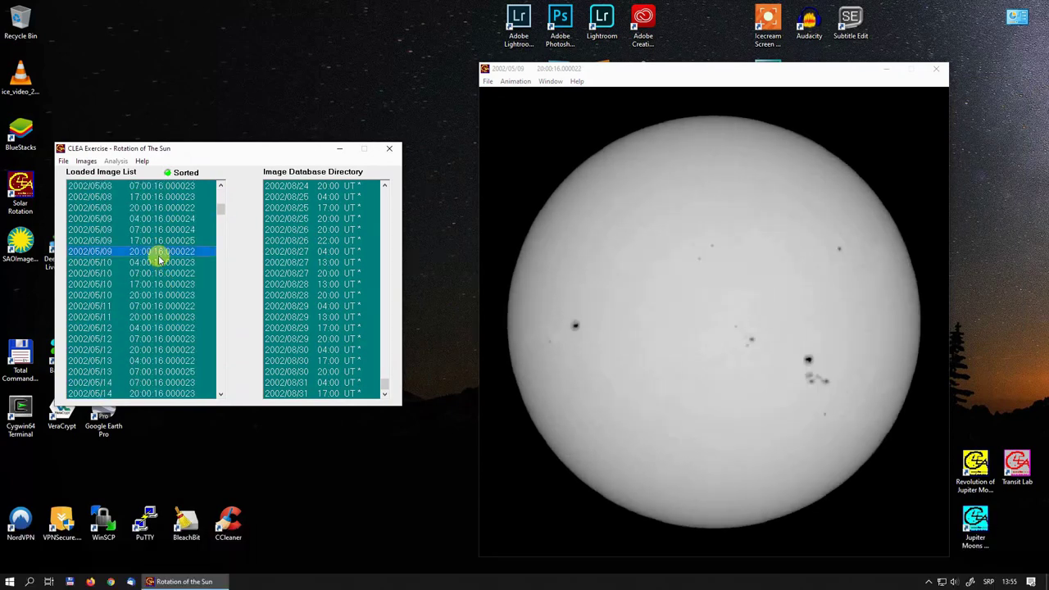
click(154, 229)
click(155, 219)
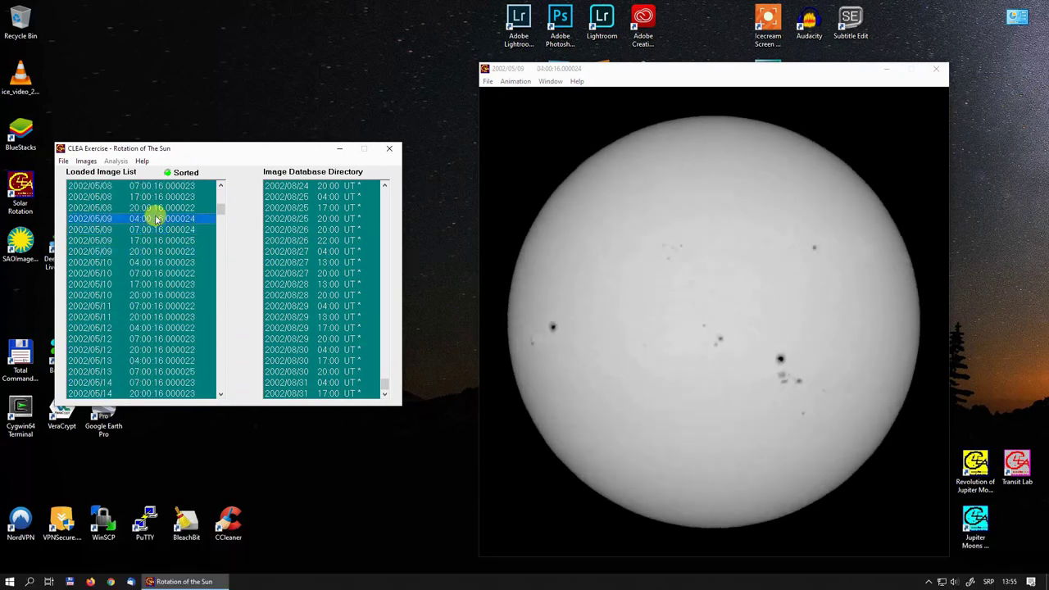
scroll(155, 215, up, 2)
- On the 2002/05/07 13:00 image, centre the locator on the sunspot at the left limb and record it as spot A
click(158, 219)
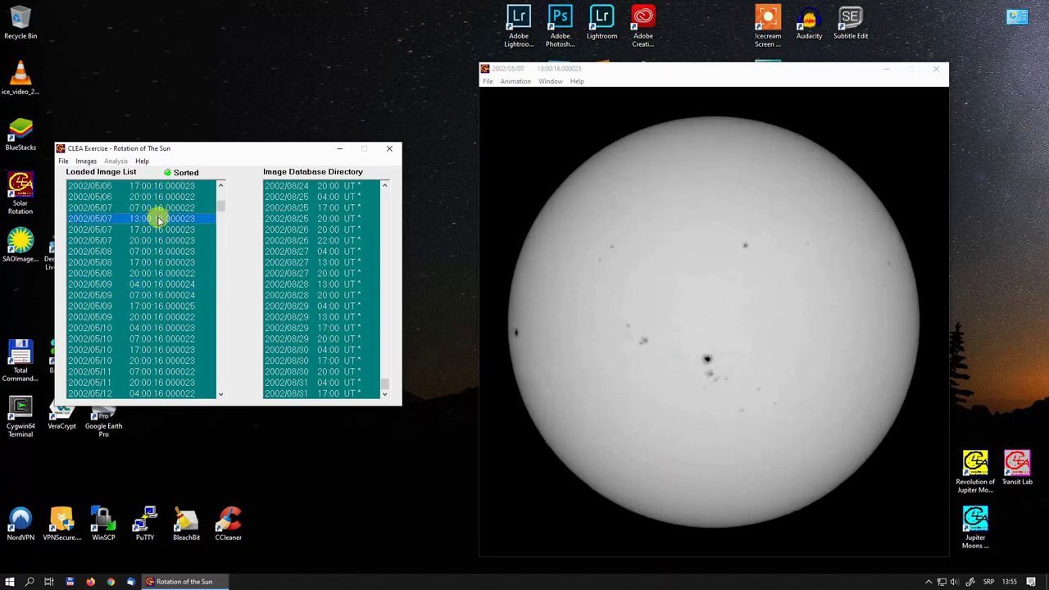
click(517, 334)
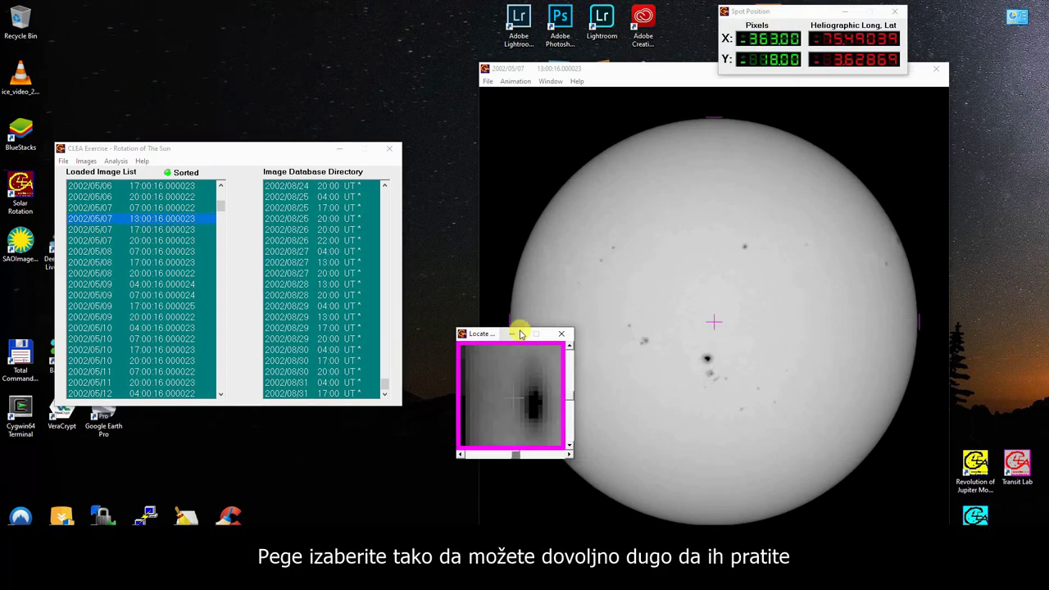
click(515, 399)
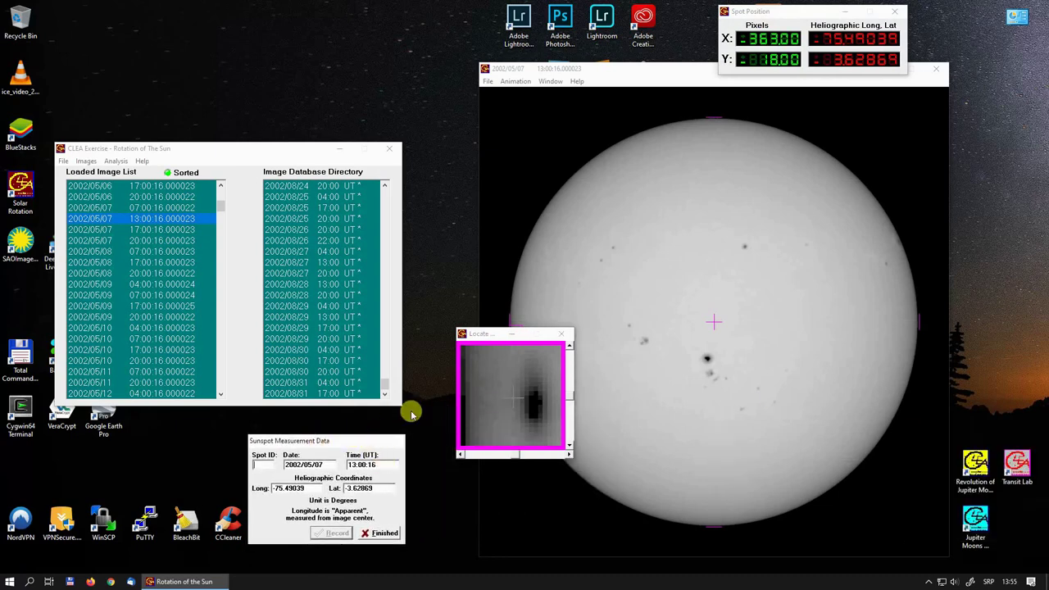
click(529, 407)
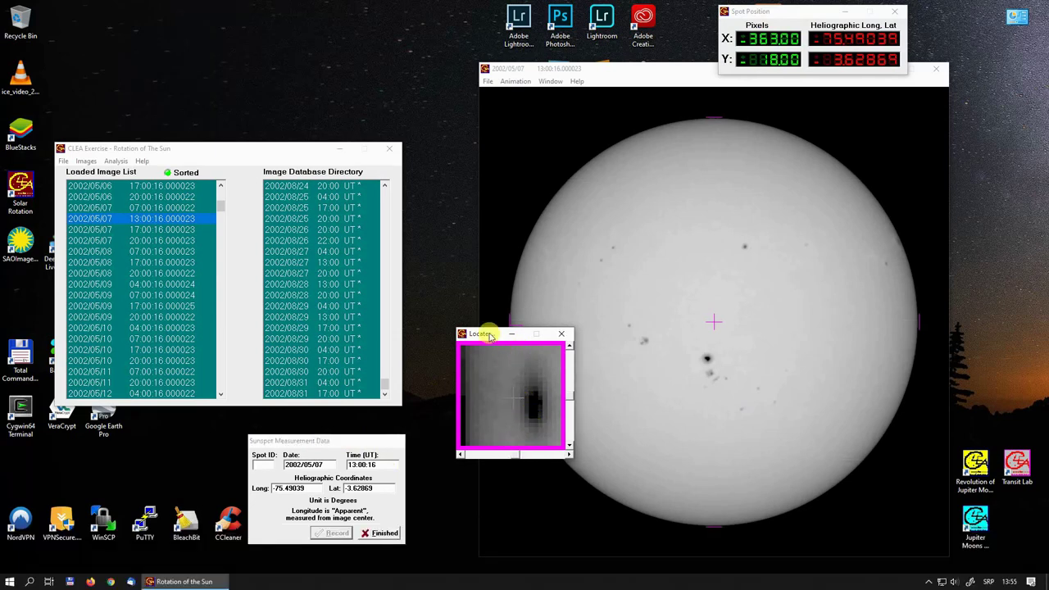
drag(489, 337, 485, 362)
drag(511, 480, 526, 483)
drag(564, 422, 564, 427)
click(260, 464)
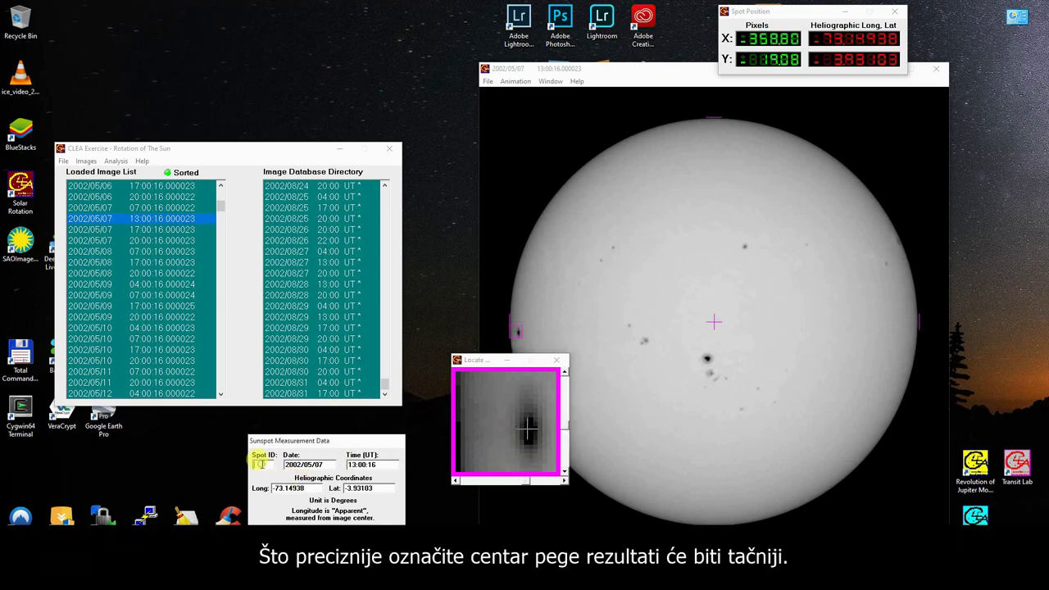
text(A)
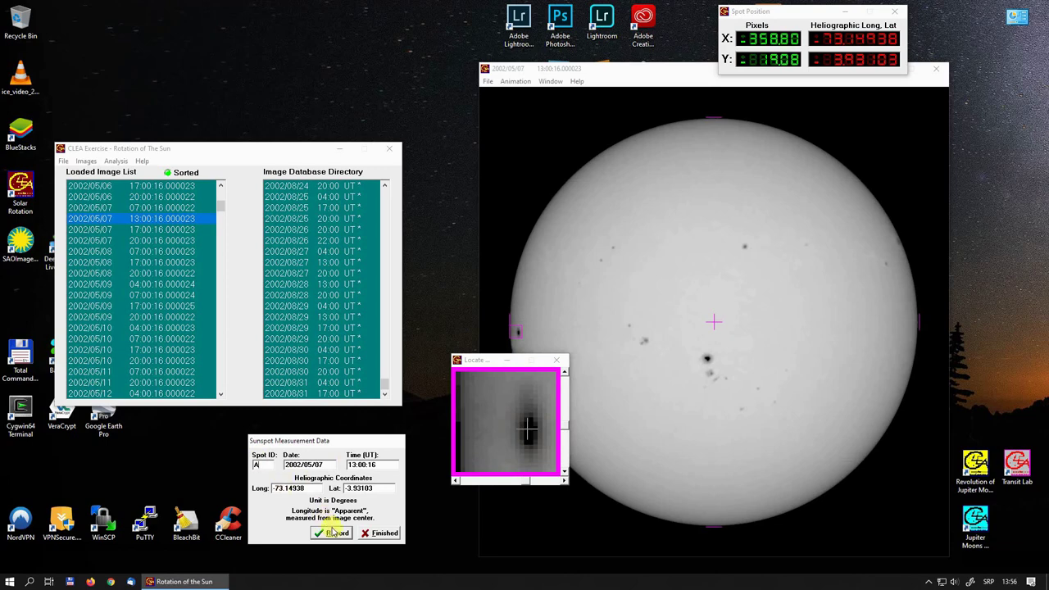
click(336, 534)
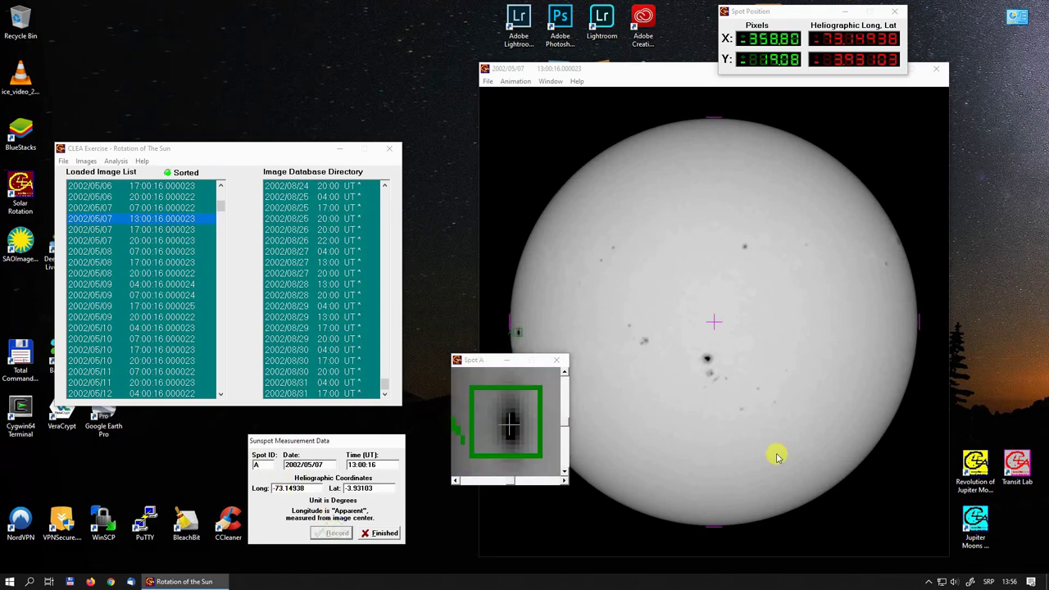
- Centre the locator on the large dark sunspot just below the disk centre and record it as spot B
click(709, 360)
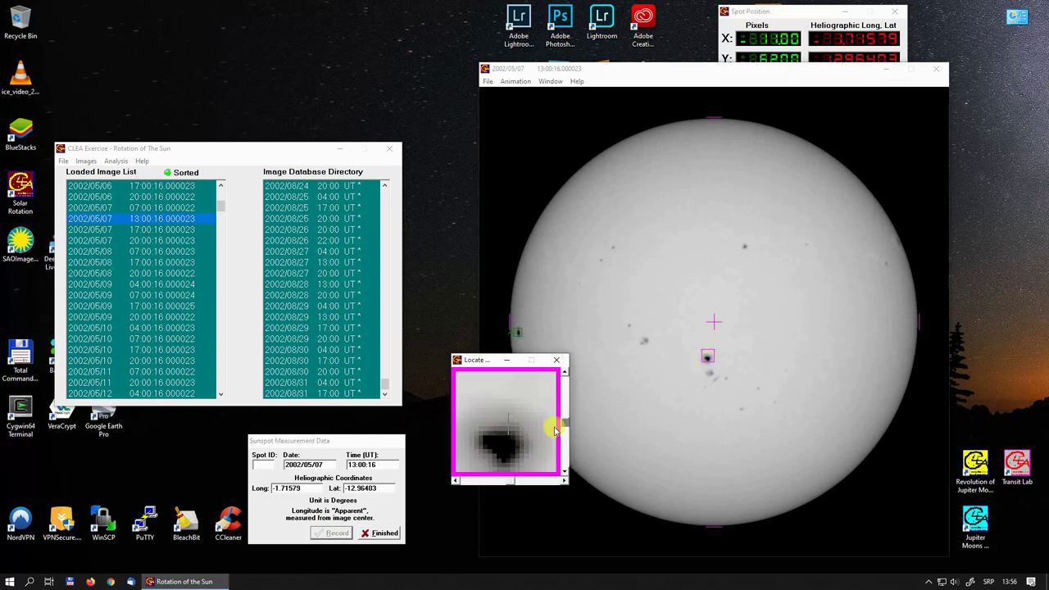
click(506, 442)
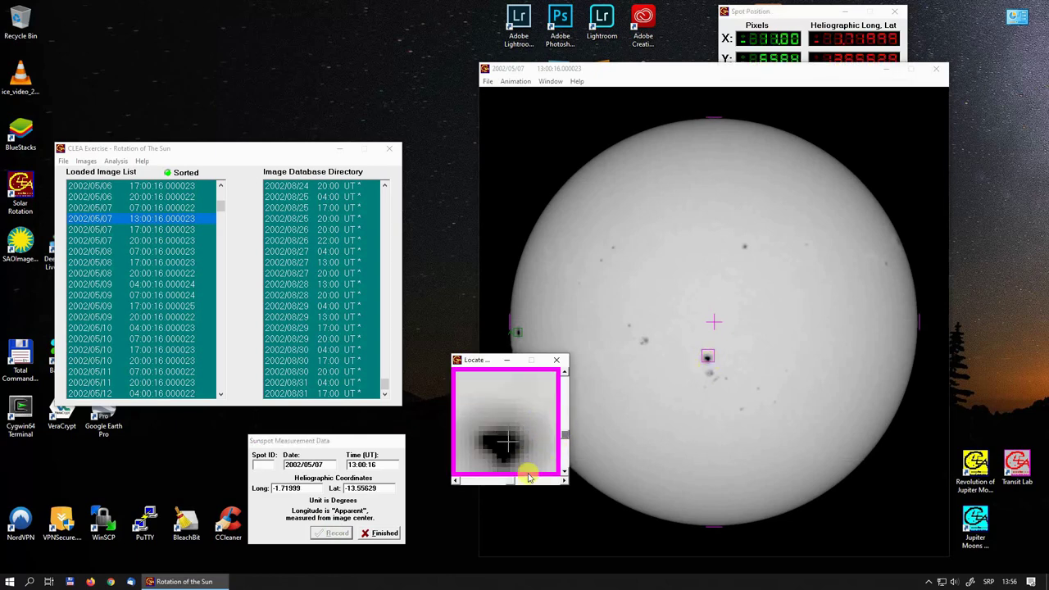
drag(508, 484, 504, 480)
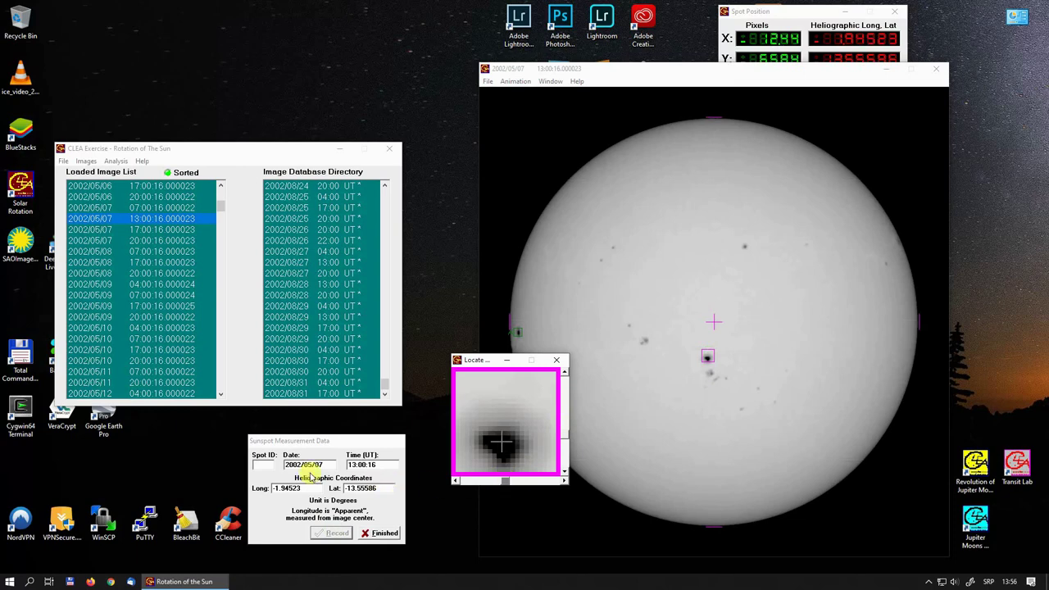
click(257, 464)
text(B)
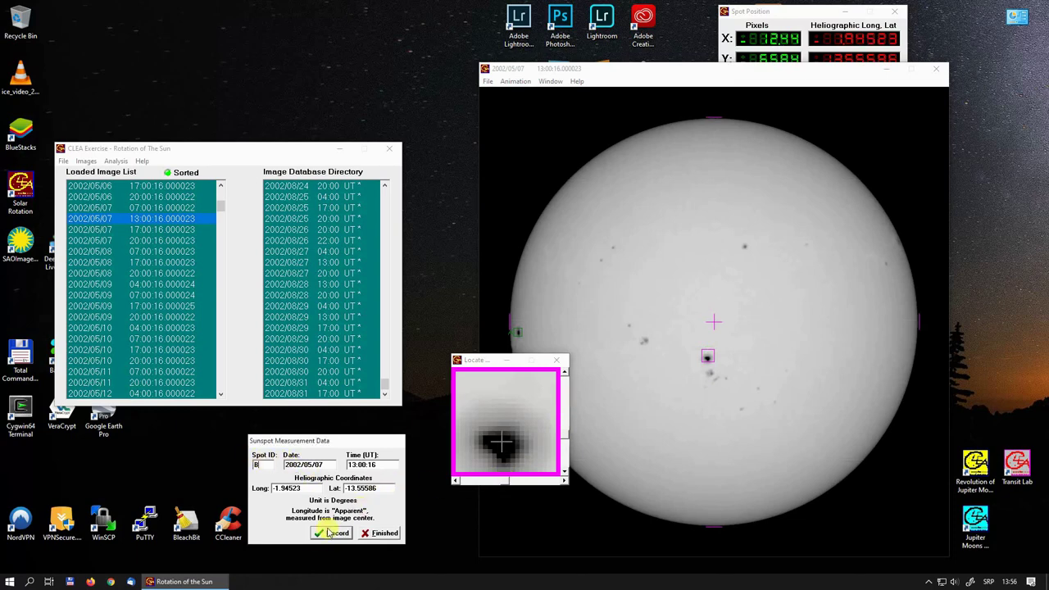
click(324, 534)
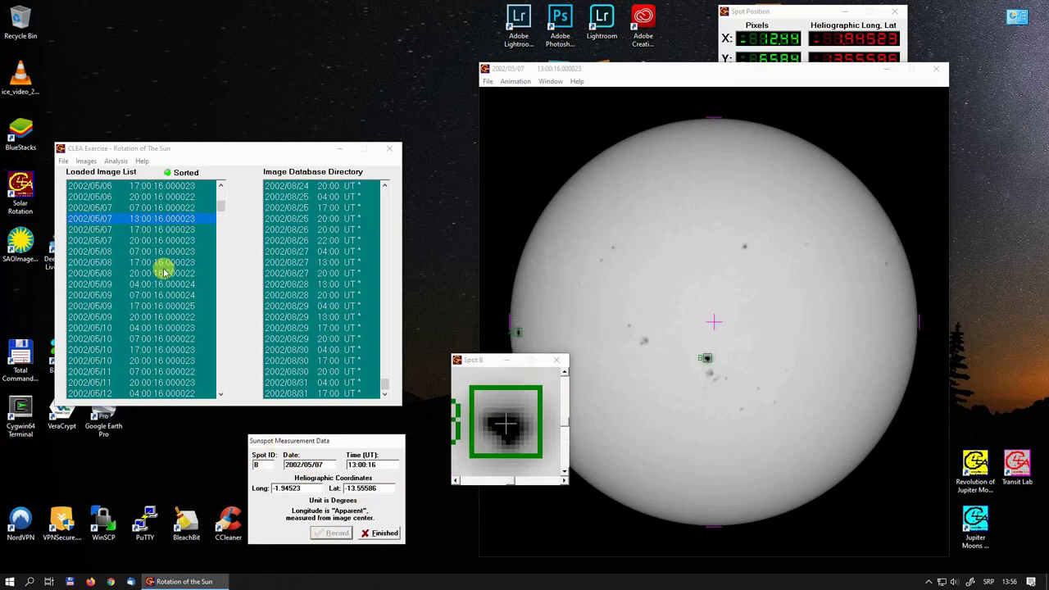
- On the 2002/05/07 17:00 image, centre the locator on the left-limb sunspot and record it as spot A
click(169, 229)
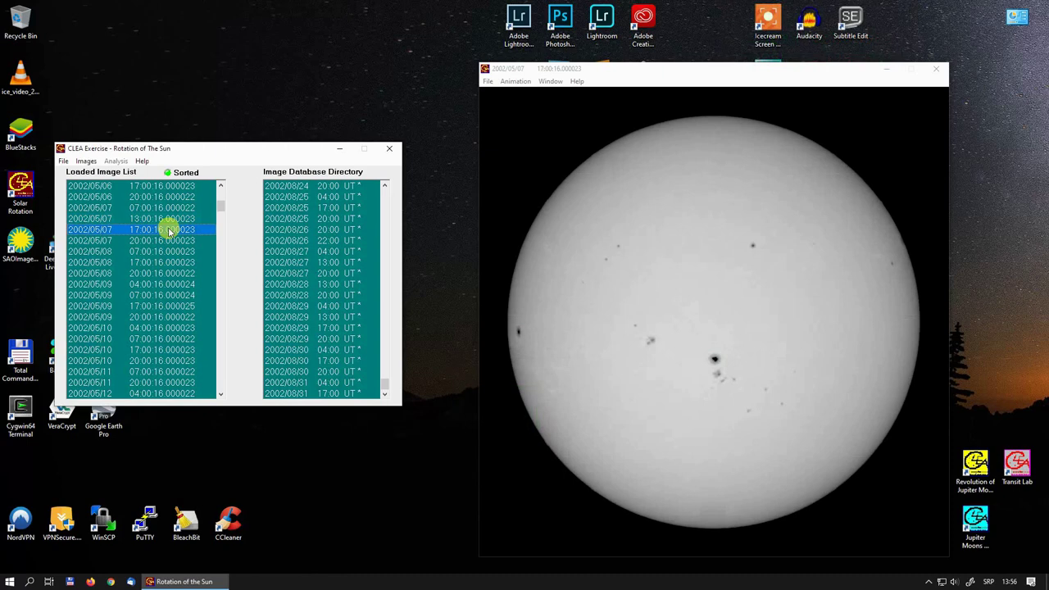
click(519, 330)
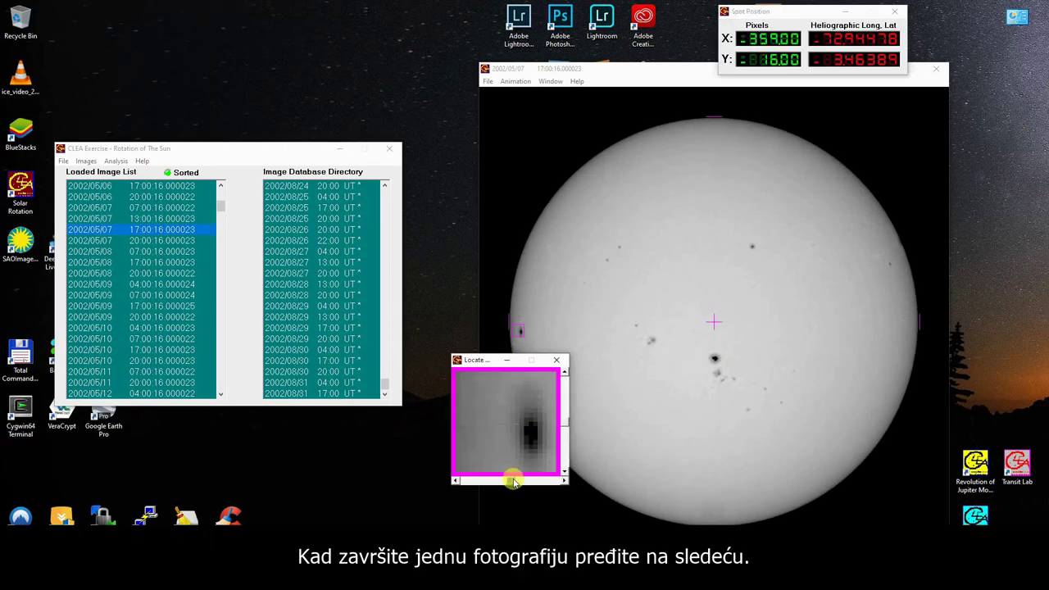
drag(510, 480, 530, 479)
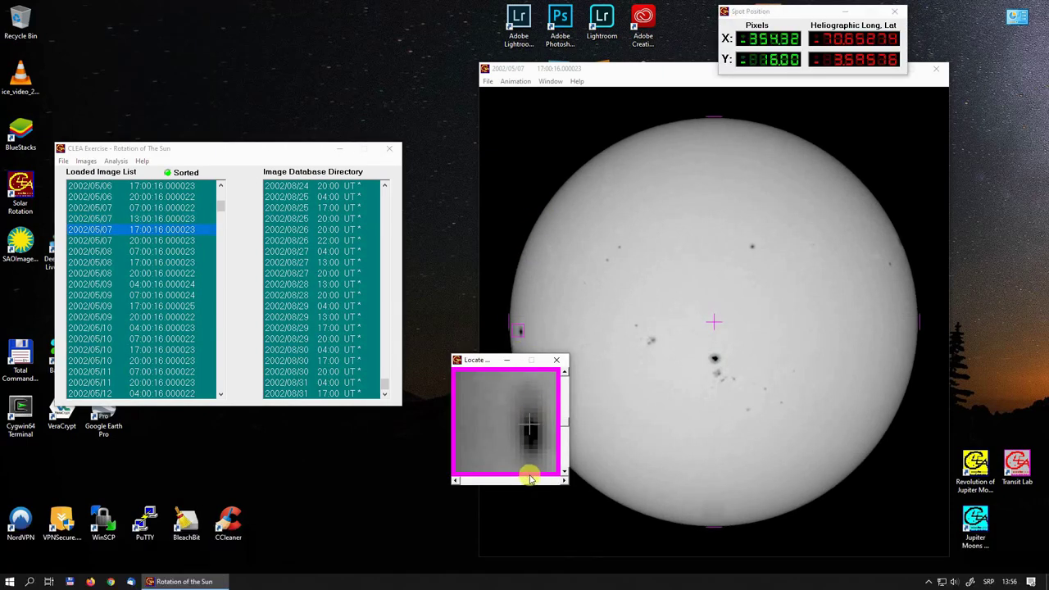
drag(564, 426, 562, 429)
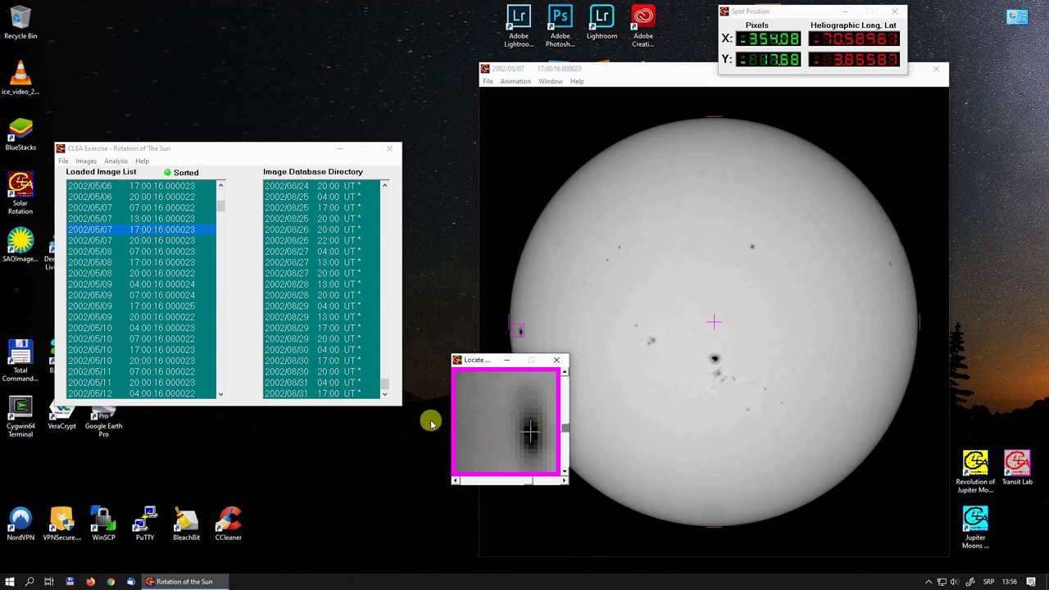
right_click(844, 440)
drag(186, 443, 227, 421)
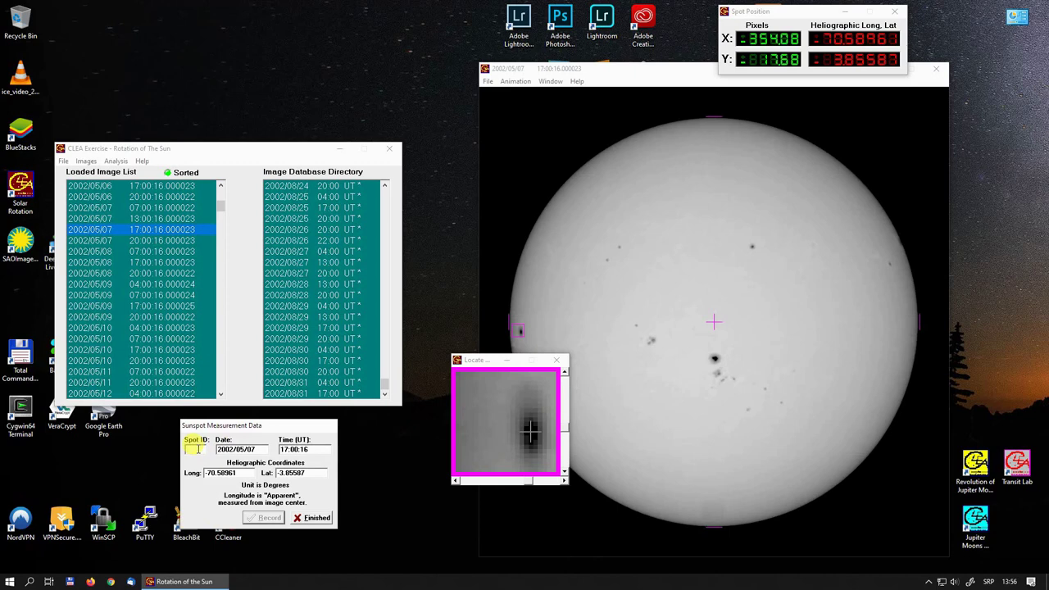
click(195, 449)
text(A)
click(262, 518)
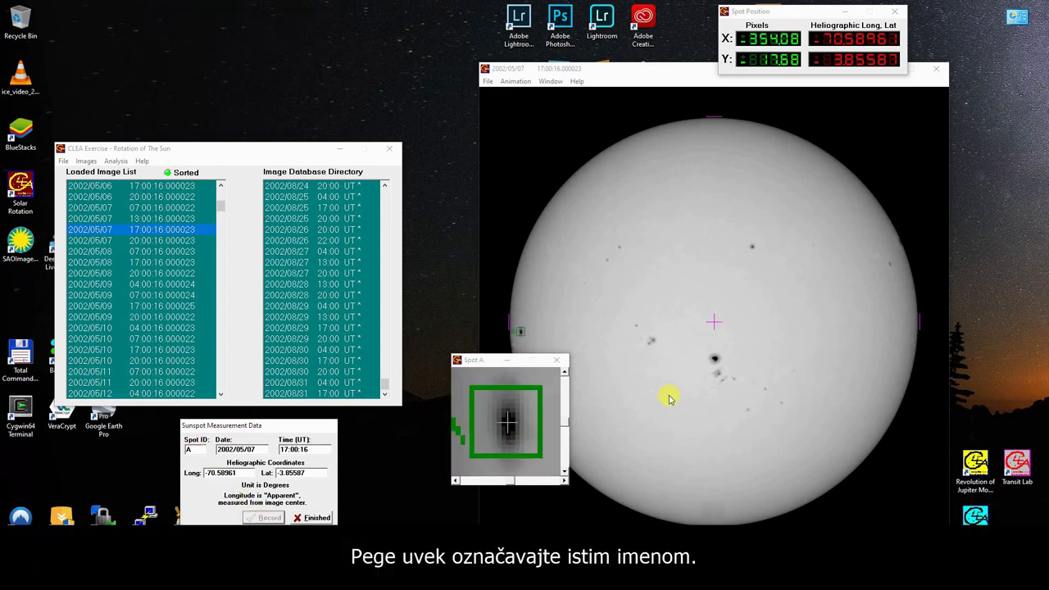
- Record the large sunspot below the disk centre as spot B on the 2002/05/07 17:00 image
click(715, 361)
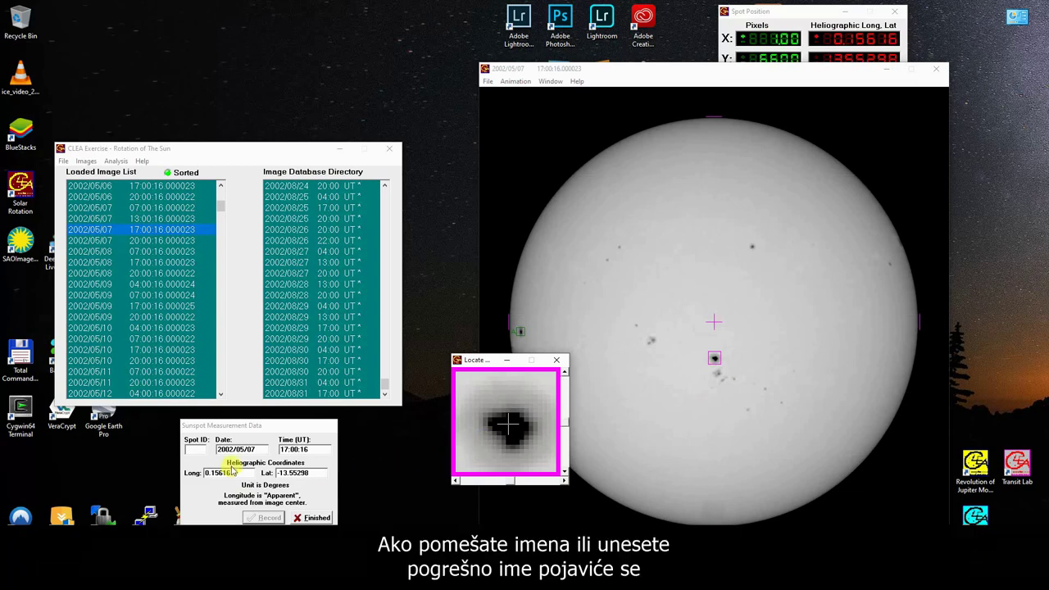
click(193, 450)
text(B)
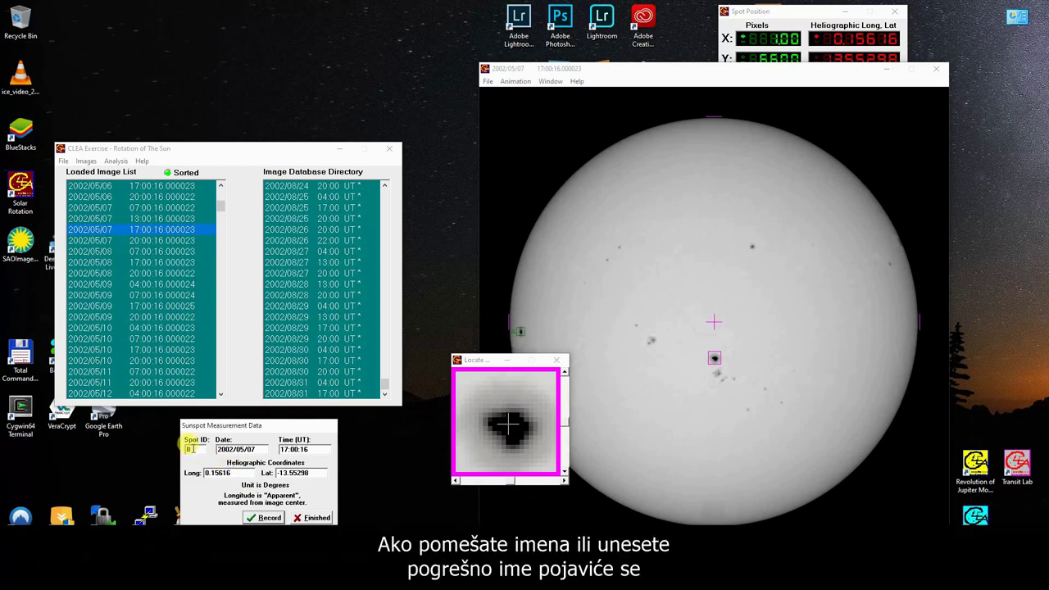
click(262, 518)
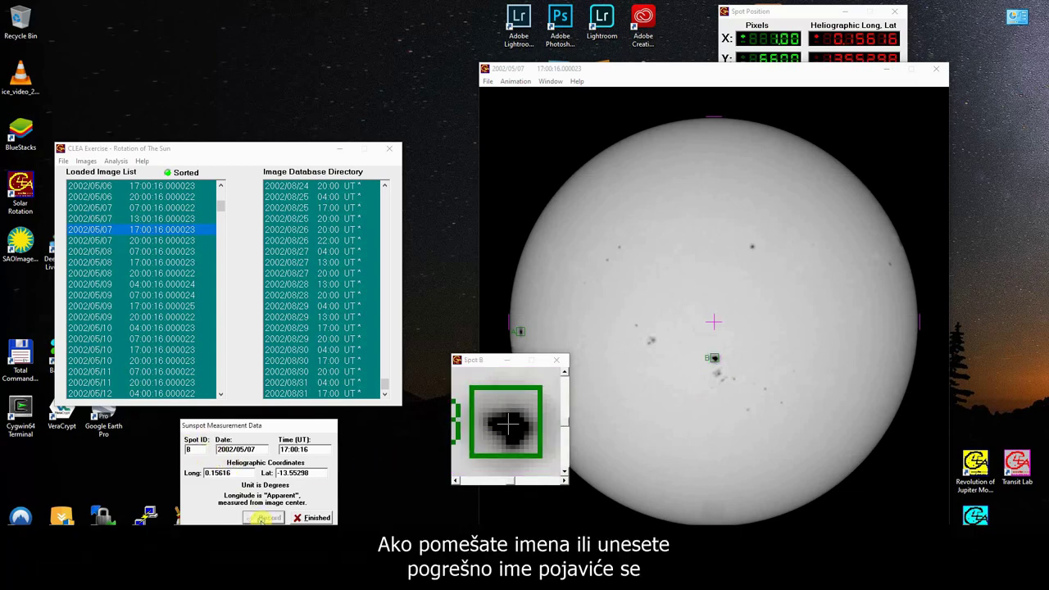
- On the 2002/05/07 20:00 image, centre the locator on the left-limb sunspot and record it as spot A
click(107, 240)
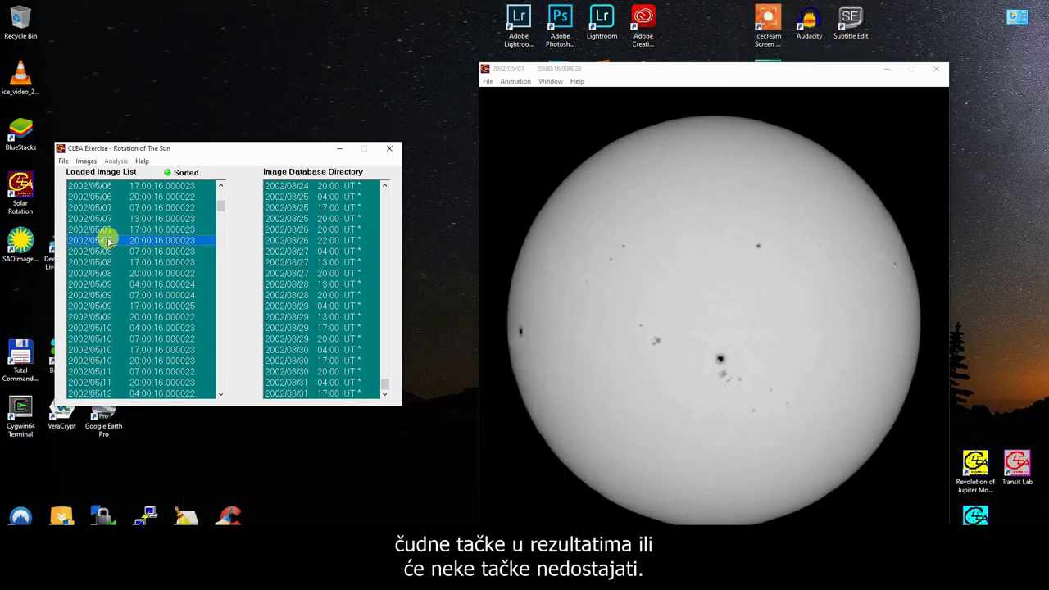
click(521, 329)
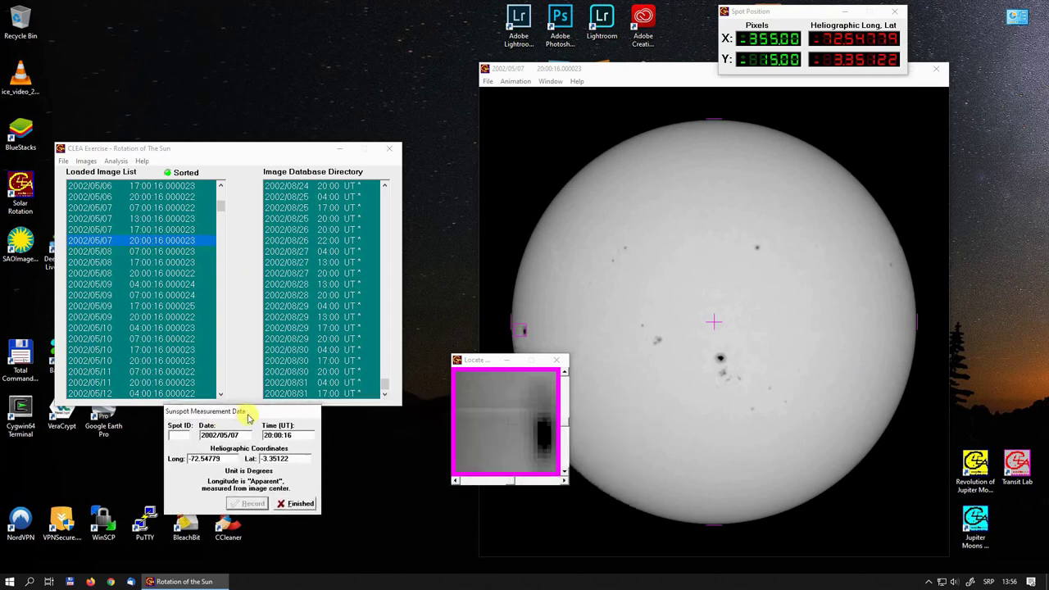
drag(510, 479, 541, 480)
drag(566, 428, 562, 424)
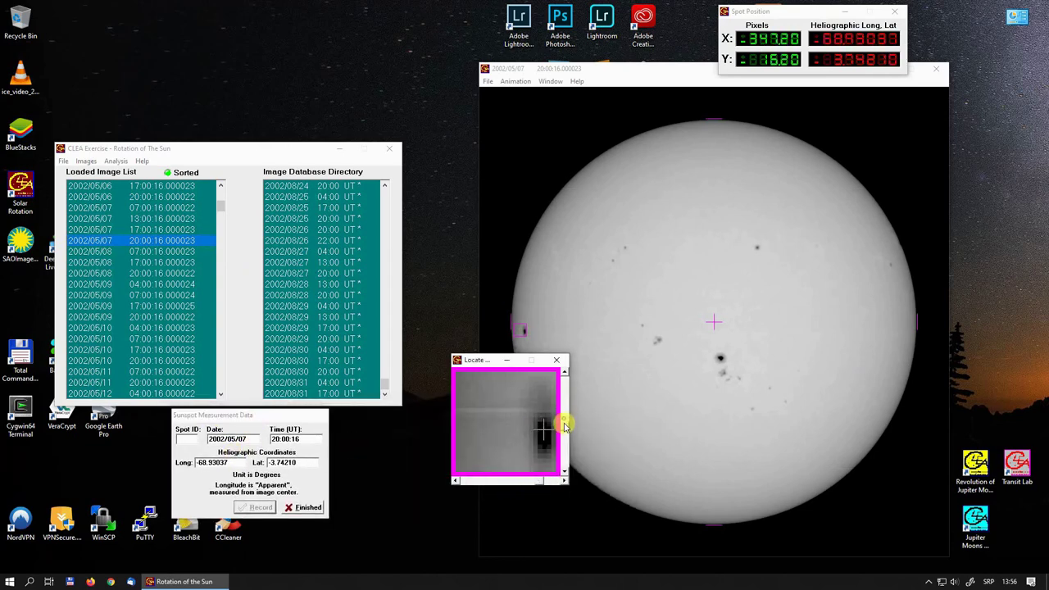
click(187, 438)
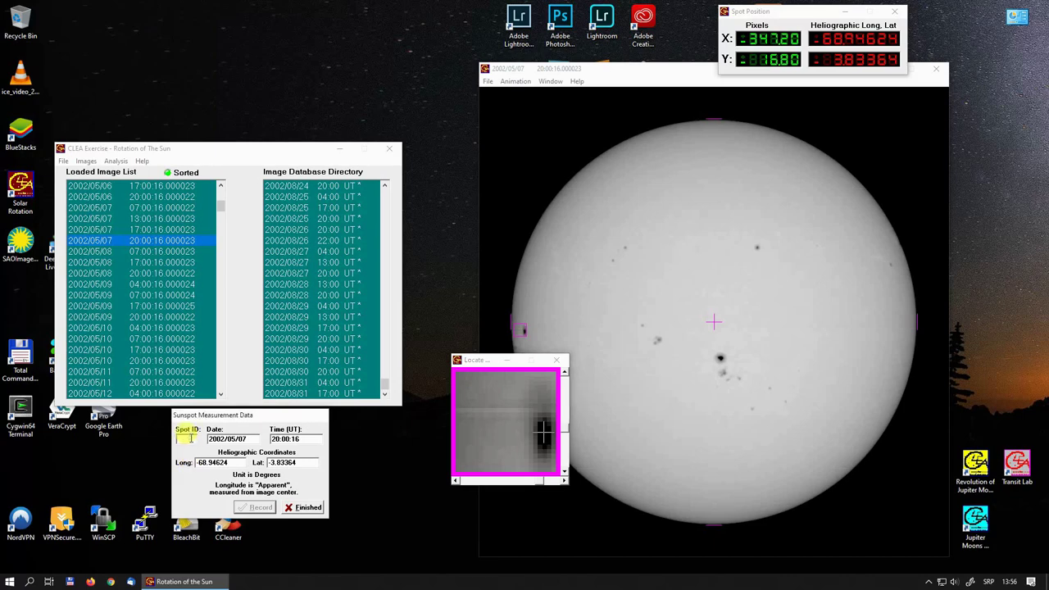
click(253, 509)
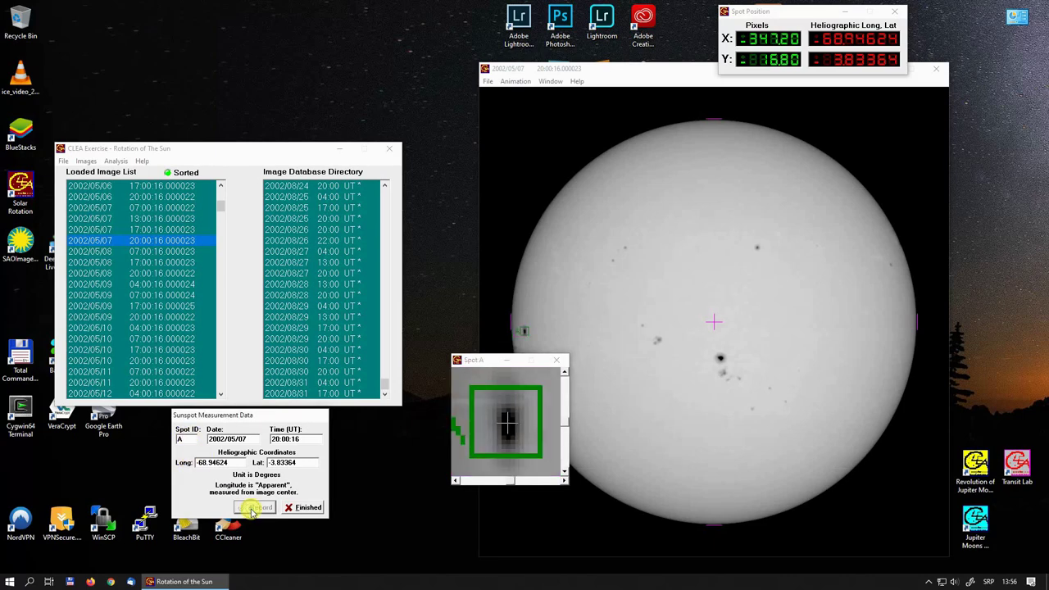
- Record the large sunspot below the disk centre as spot B on the 2002/05/07 20:00 image
click(722, 360)
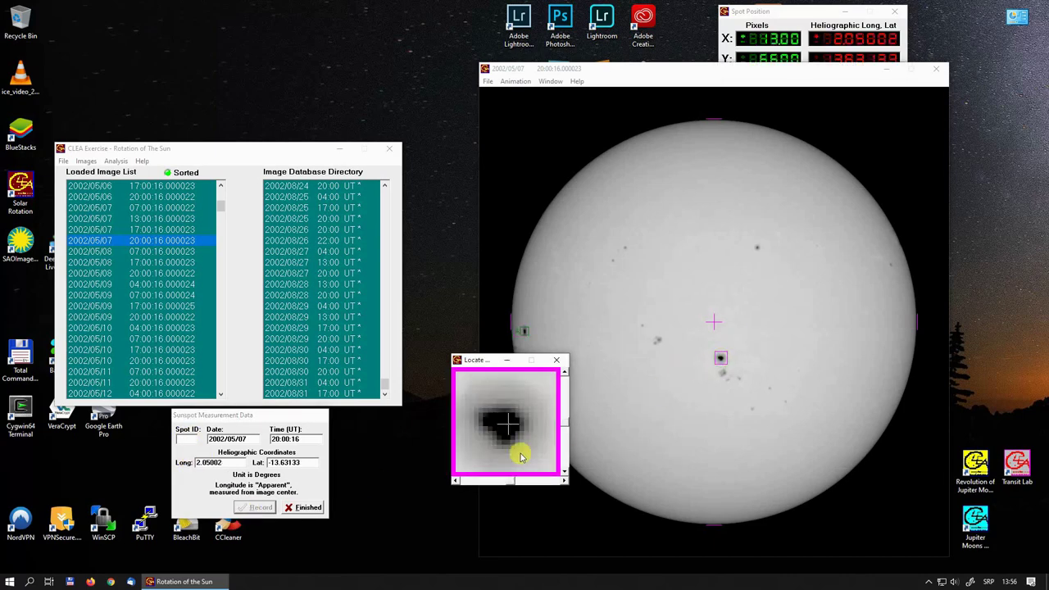
click(187, 439)
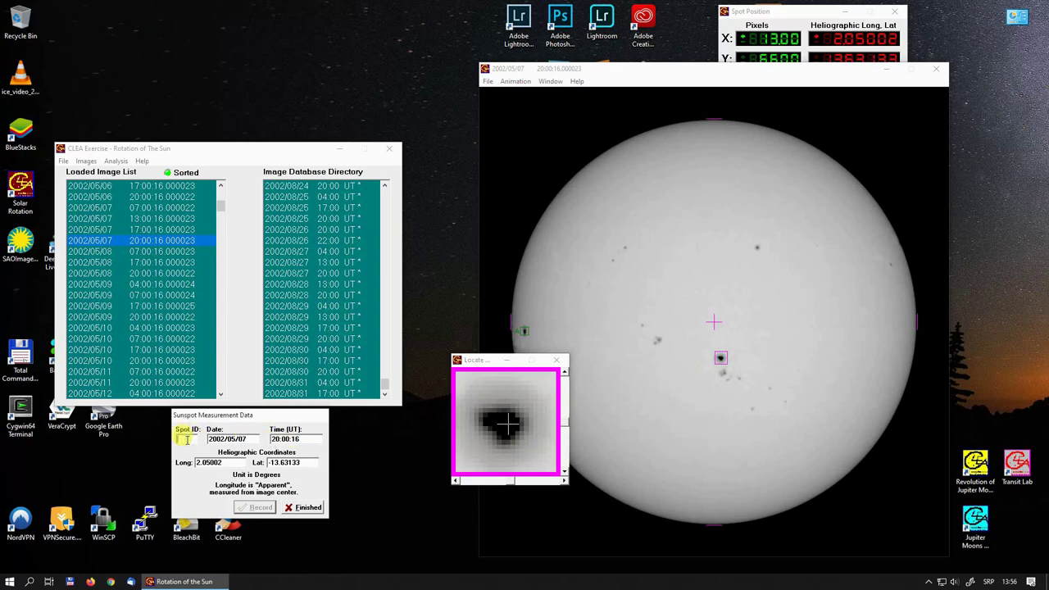
text(B)
click(252, 507)
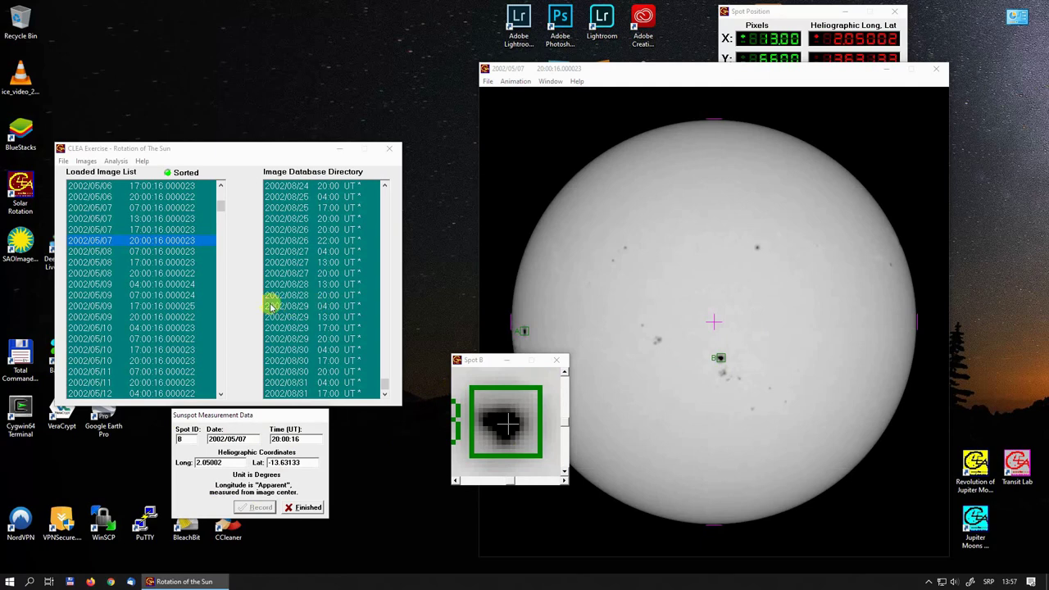
- On the 2002/05/09 07:00 image, enter spot ID A for the sunspot near the left limb and centre the locator on it
click(147, 295)
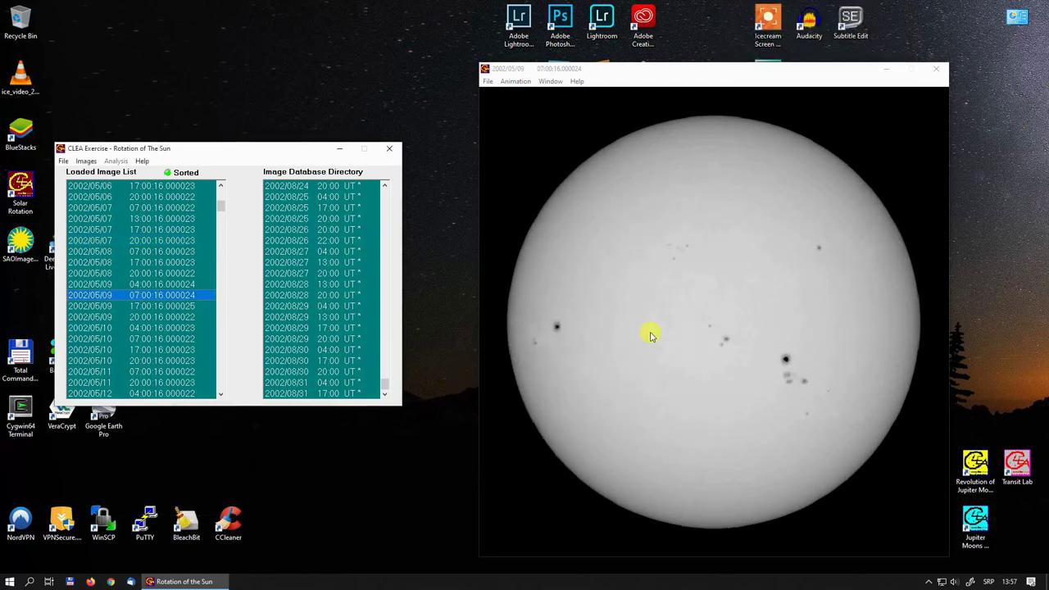
click(557, 329)
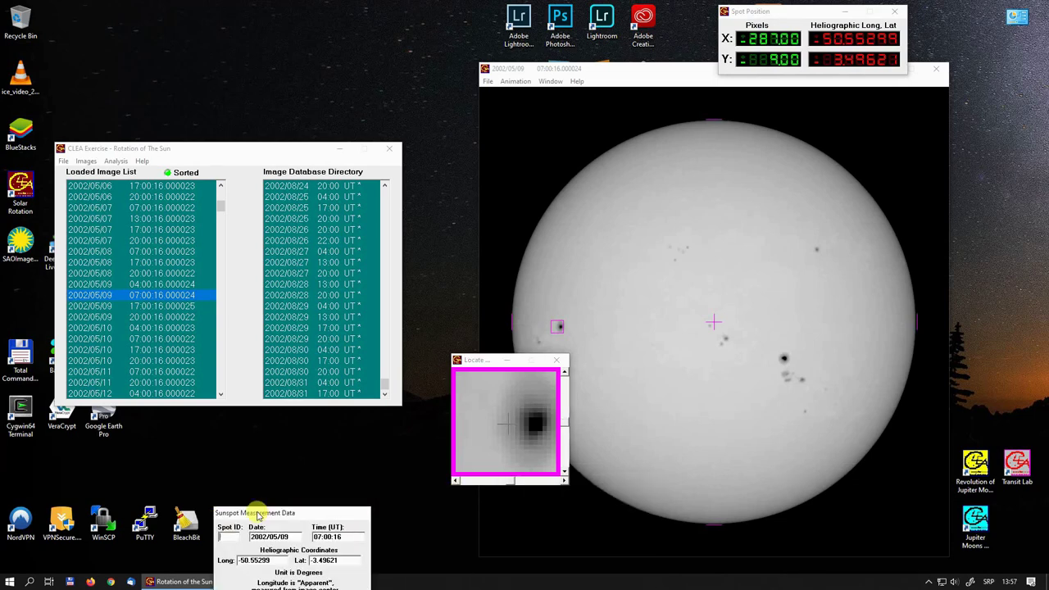
click(169, 469)
text(A)
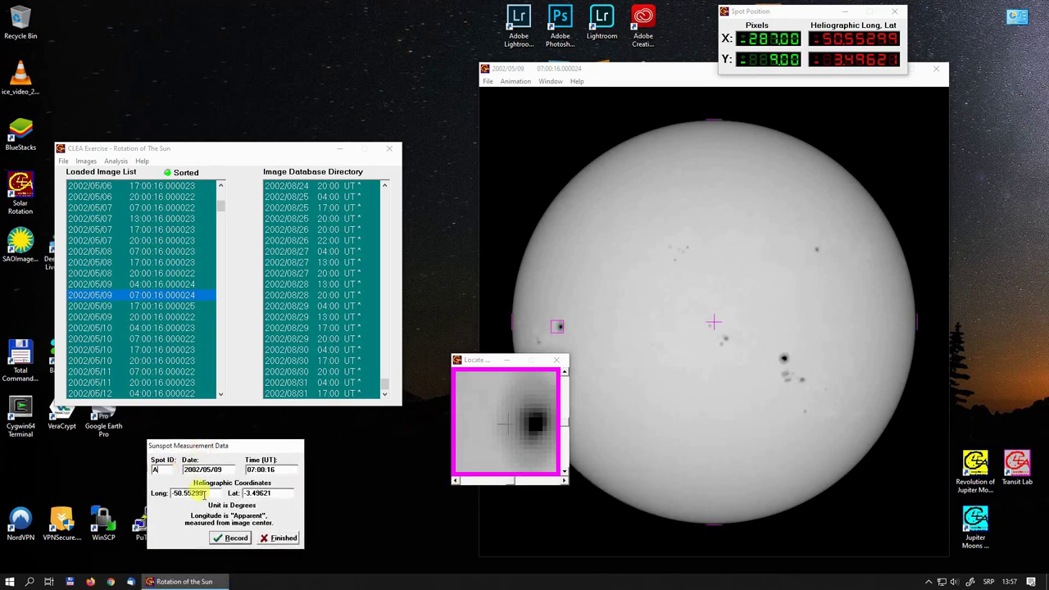
click(229, 538)
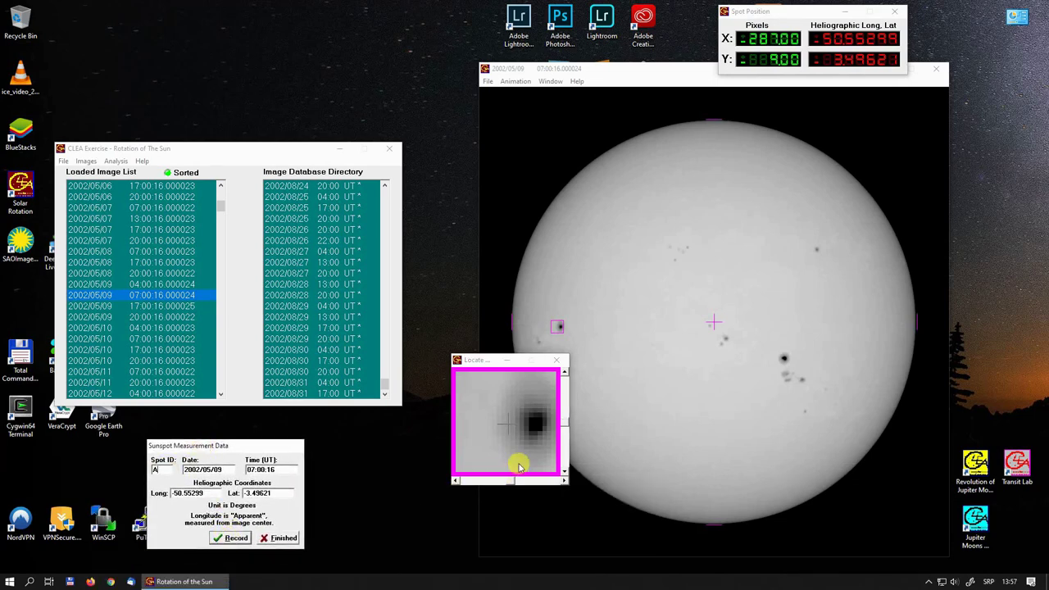
click(510, 476)
click(533, 479)
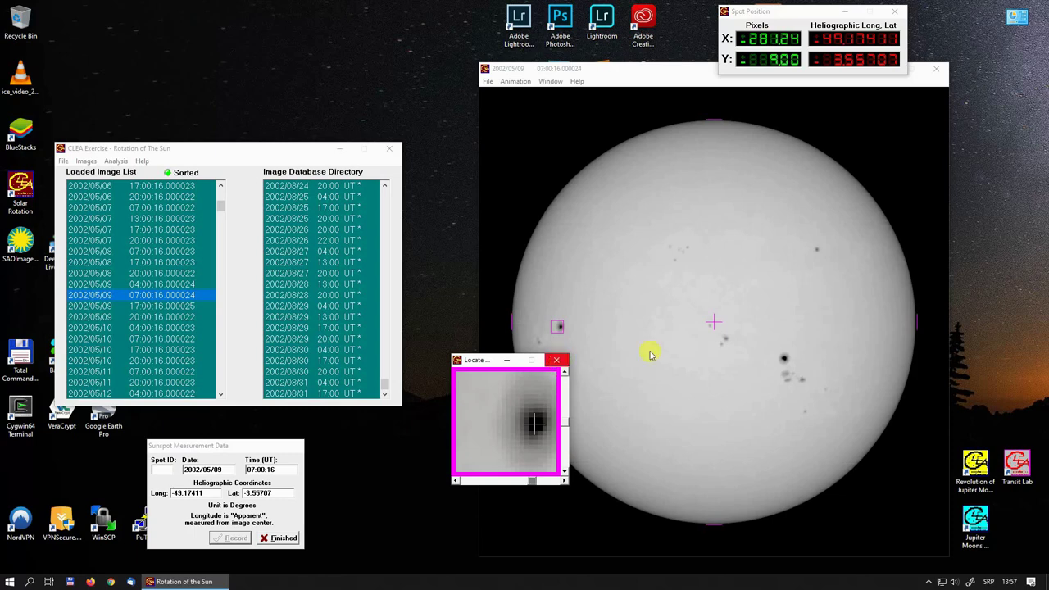
- Centre the locator on the large sunspot right of and below the disk centre and record it as spot B on the 2002/05/09 07:00 image
click(783, 359)
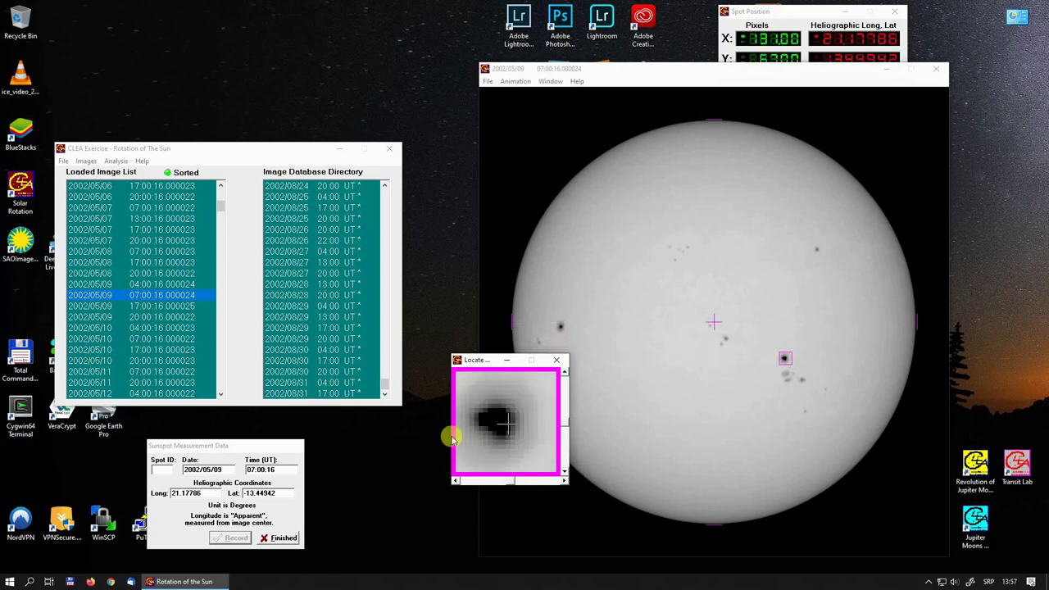
drag(511, 482, 496, 485)
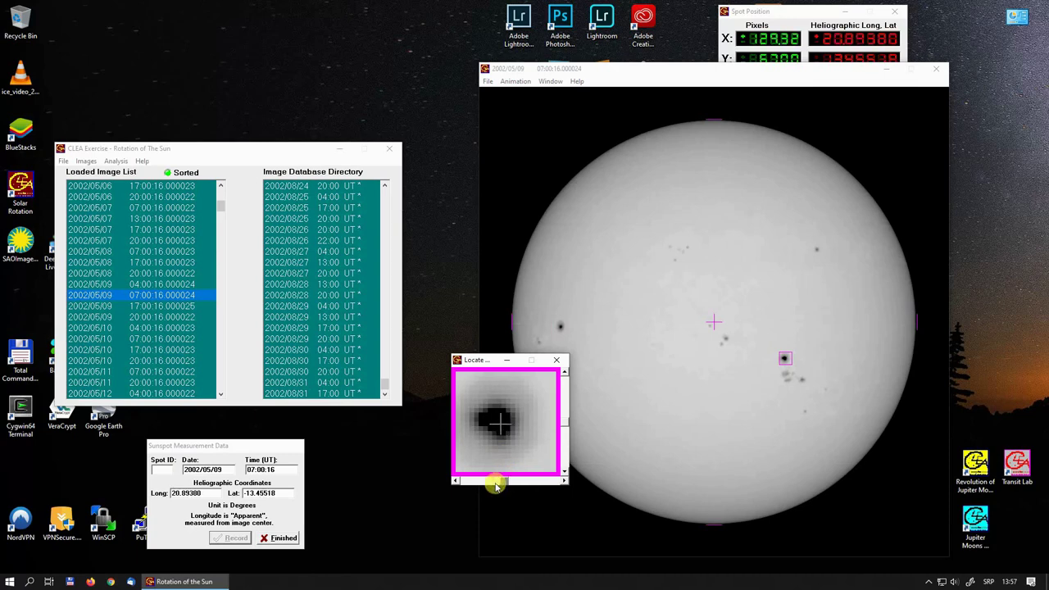
click(162, 470)
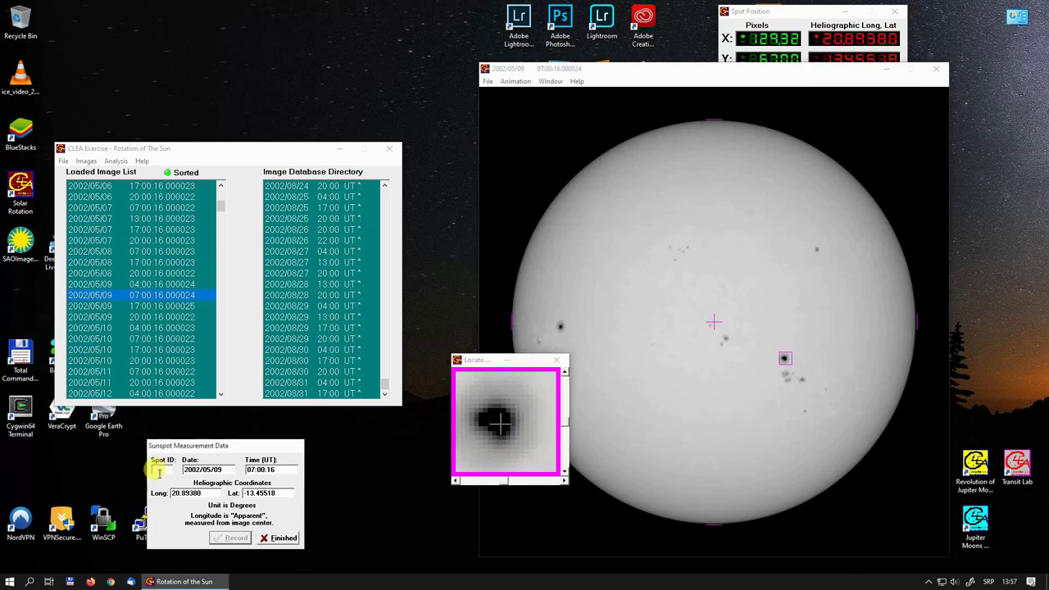
text(B)
click(237, 539)
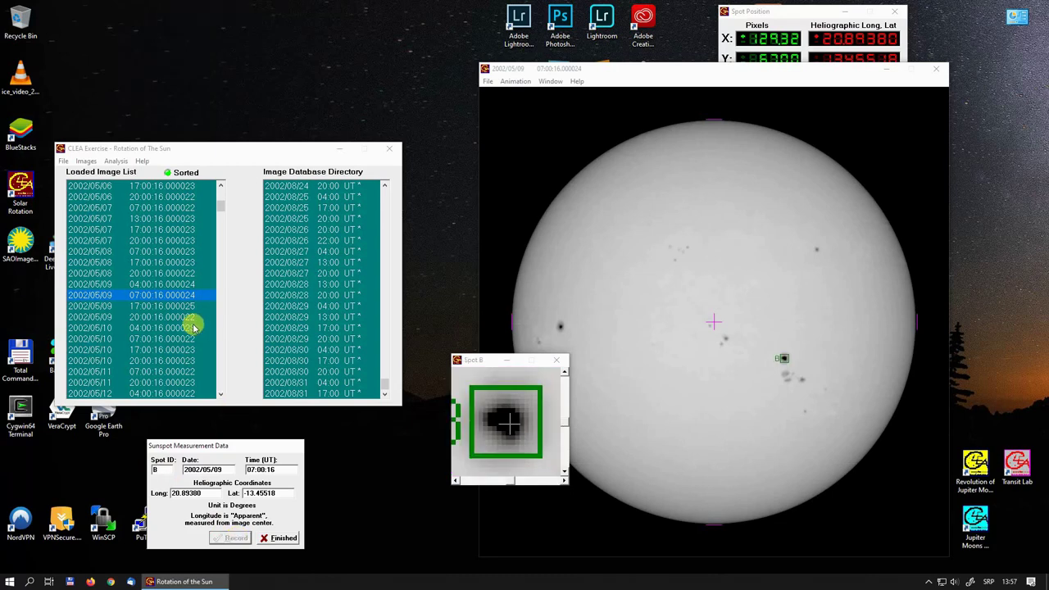
- Look through the loaded mid-May images and display the one from 2002/05/12 20:00
scroll(176, 344, down, 4)
double_click(168, 328)
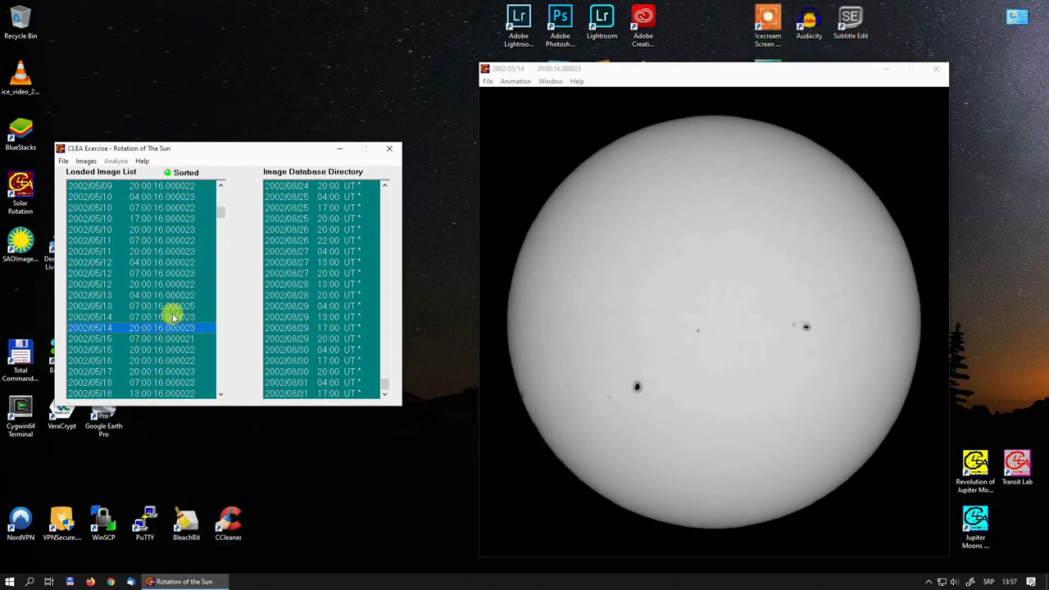
double_click(171, 318)
double_click(171, 295)
double_click(170, 284)
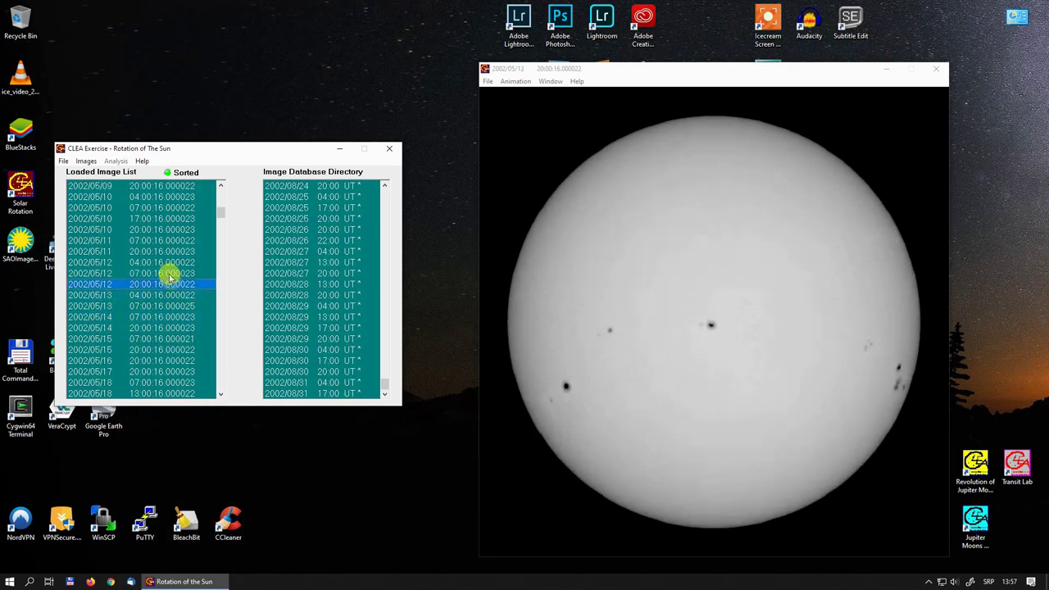
- Record the sunspot at the disk centre as spot A on the 2002/05/12 20:00 image
click(711, 330)
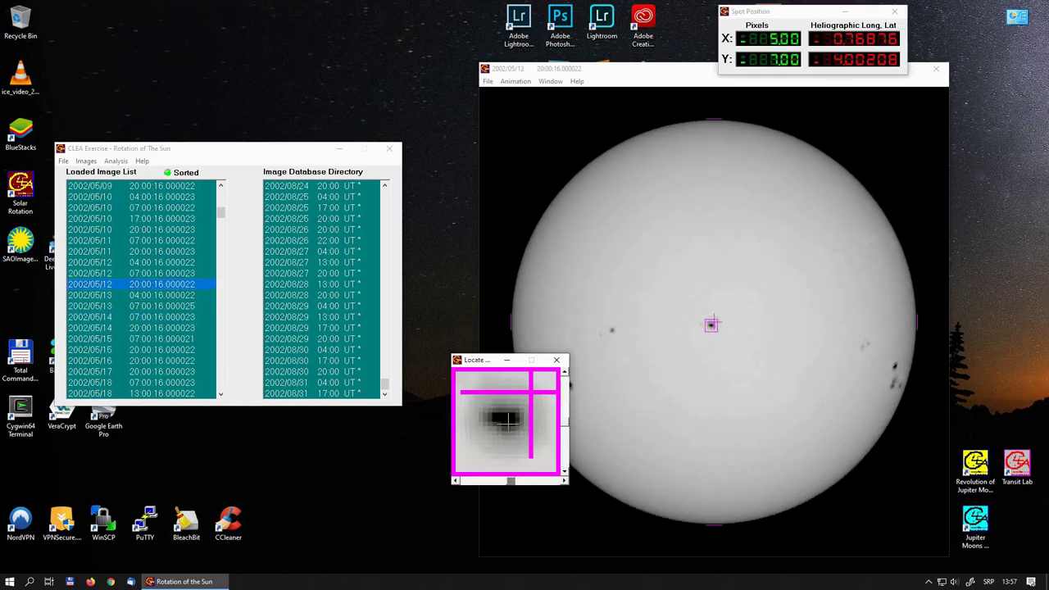
drag(282, 403, 241, 452)
click(194, 467)
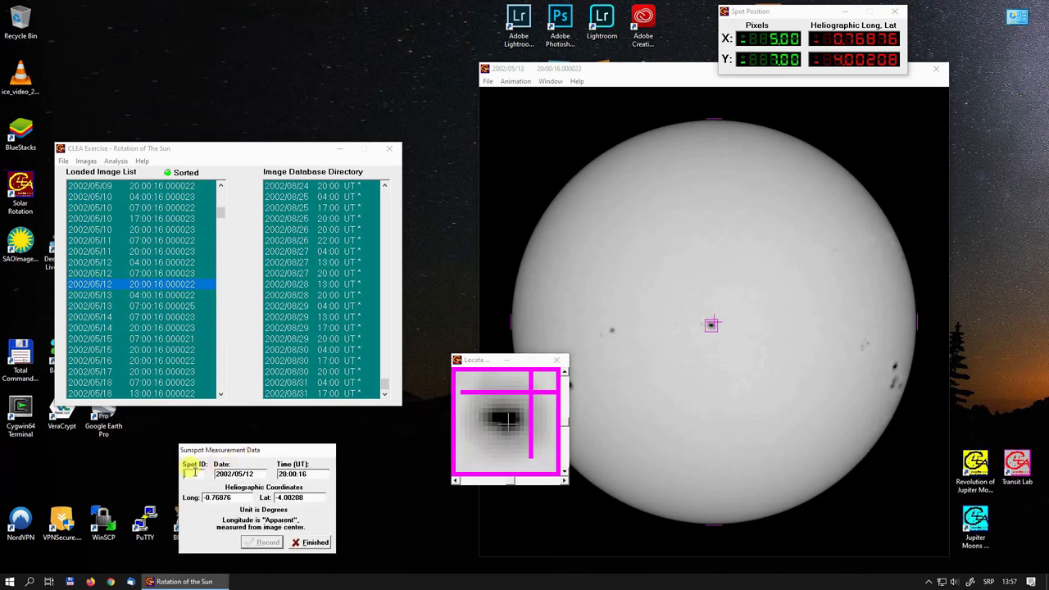
text(A)
click(264, 543)
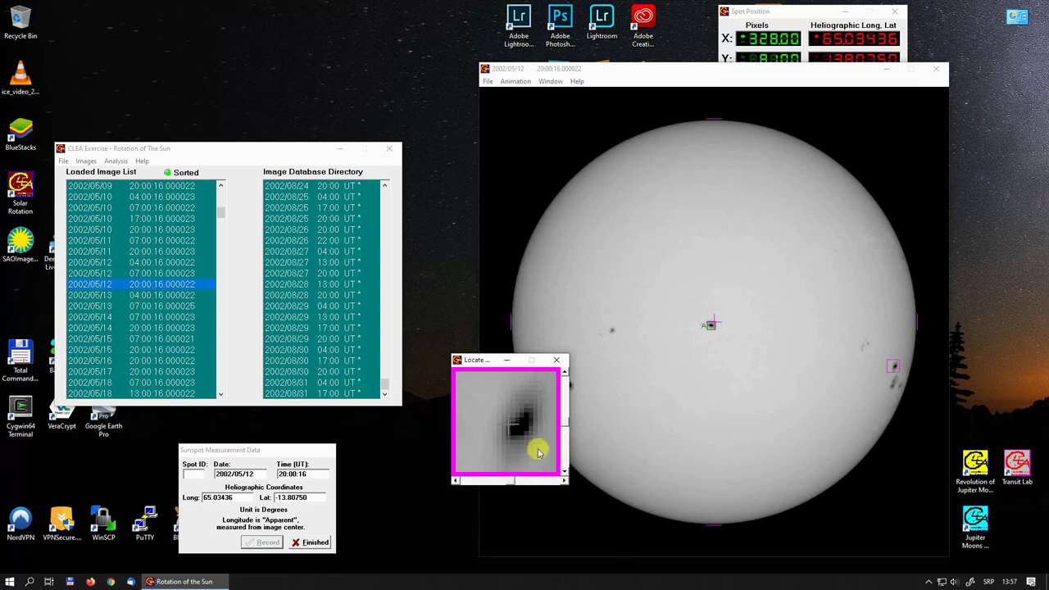
- Record the upper sunspot of the group near the right limb as spot B on the 2002/05/12 20:00 image
click(190, 472)
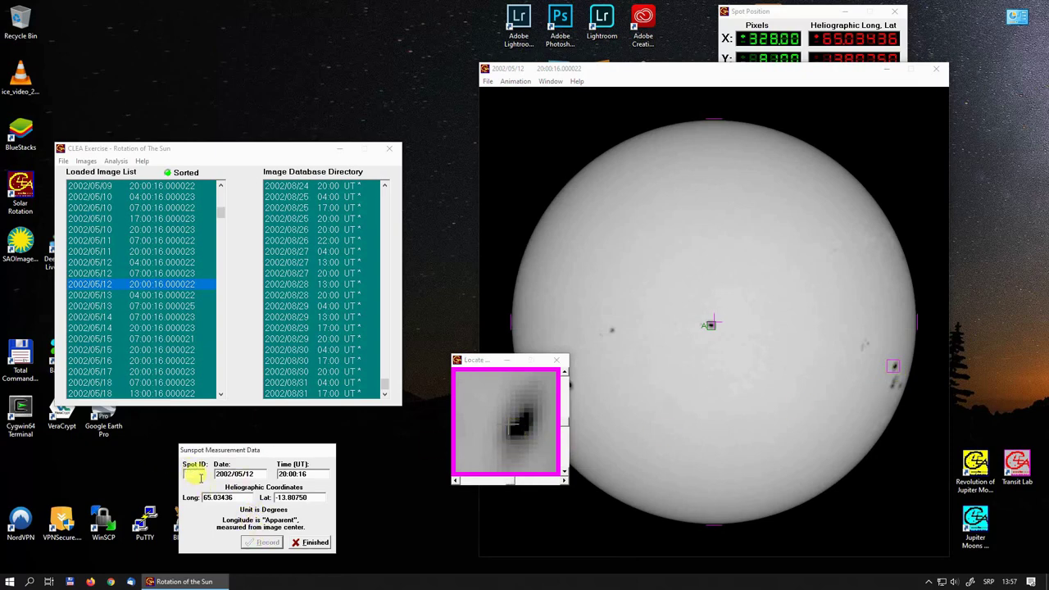
text(B)
click(268, 544)
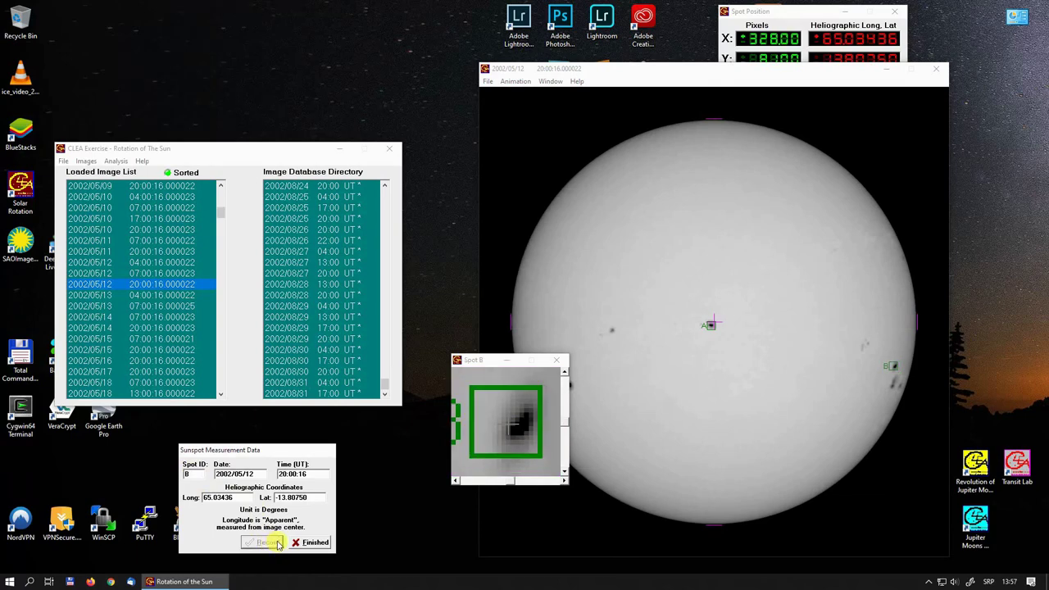
- Compare the loaded images from 2002/05/14 to 2002/05/17 and display the 2002/05/17 20:00 image
click(180, 361)
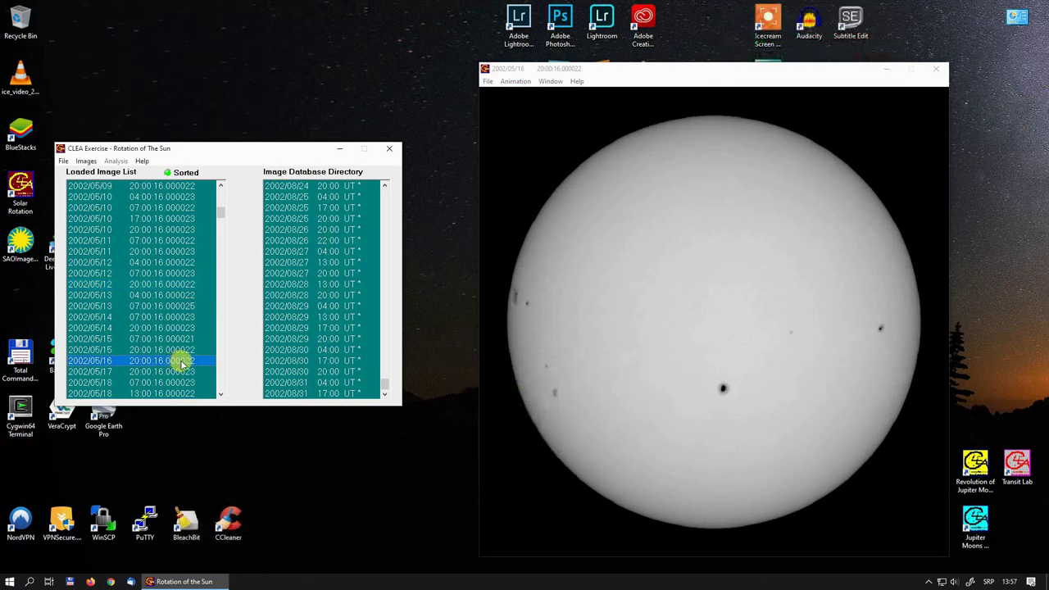
click(153, 316)
click(162, 350)
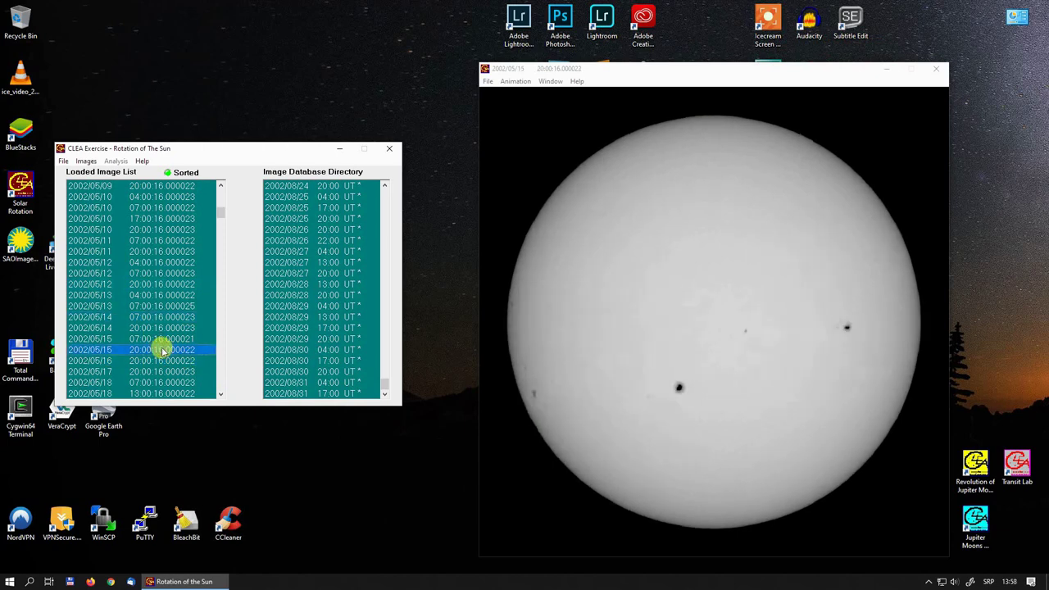
click(182, 371)
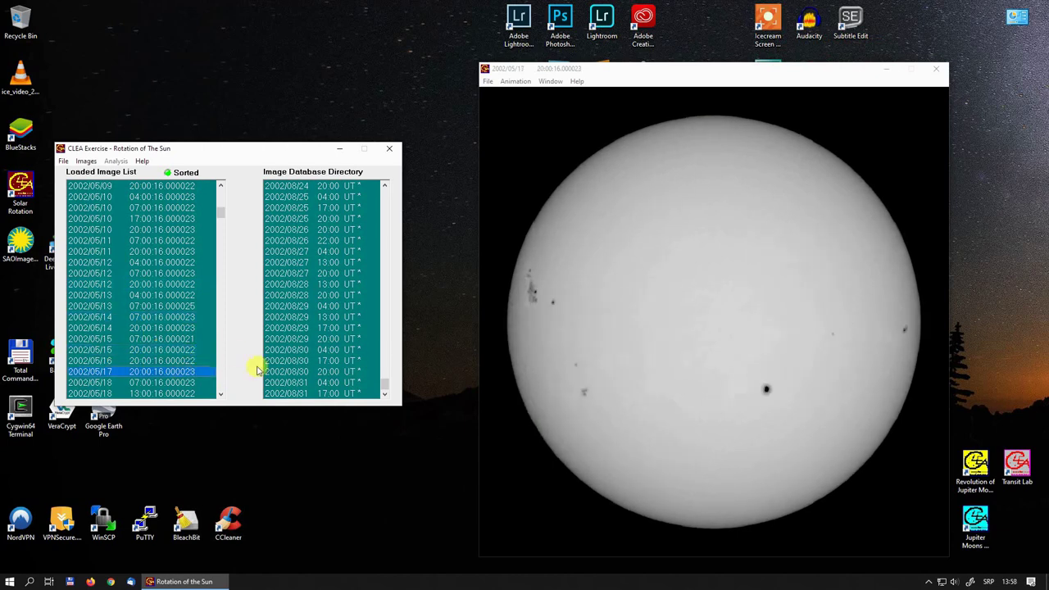
- Centre the locator on the right-limb sunspot and record it as spot A on the 2002/05/17 20:00 image
click(906, 329)
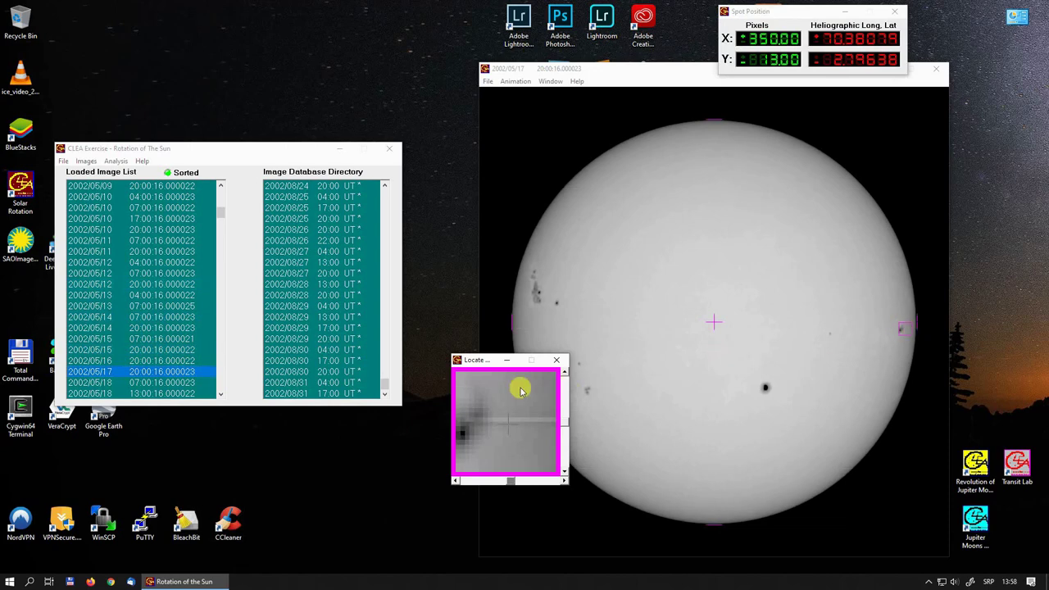
drag(510, 481, 473, 480)
drag(565, 421, 565, 427)
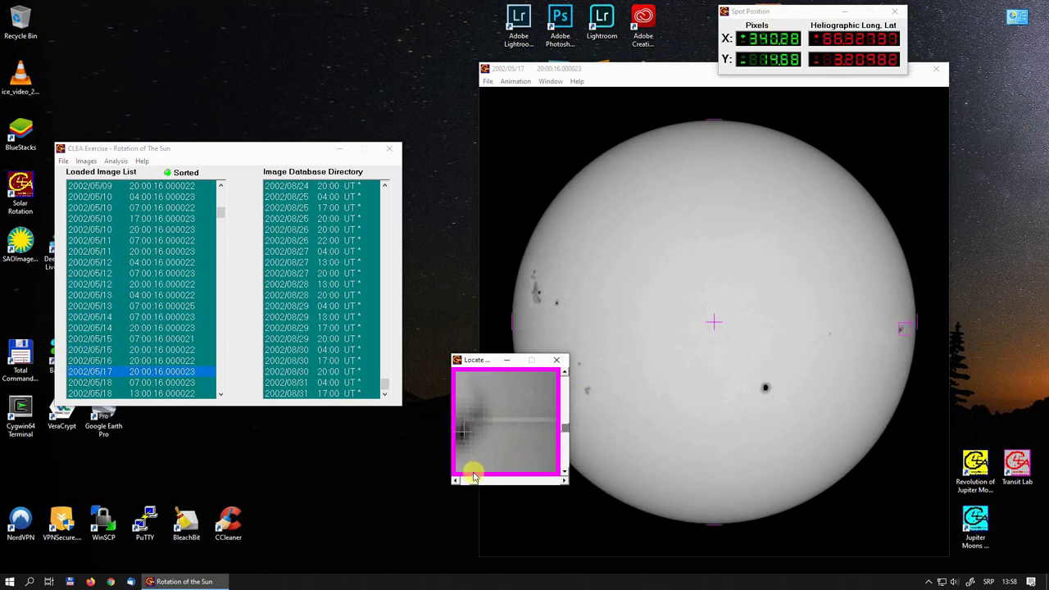
drag(473, 481, 501, 483)
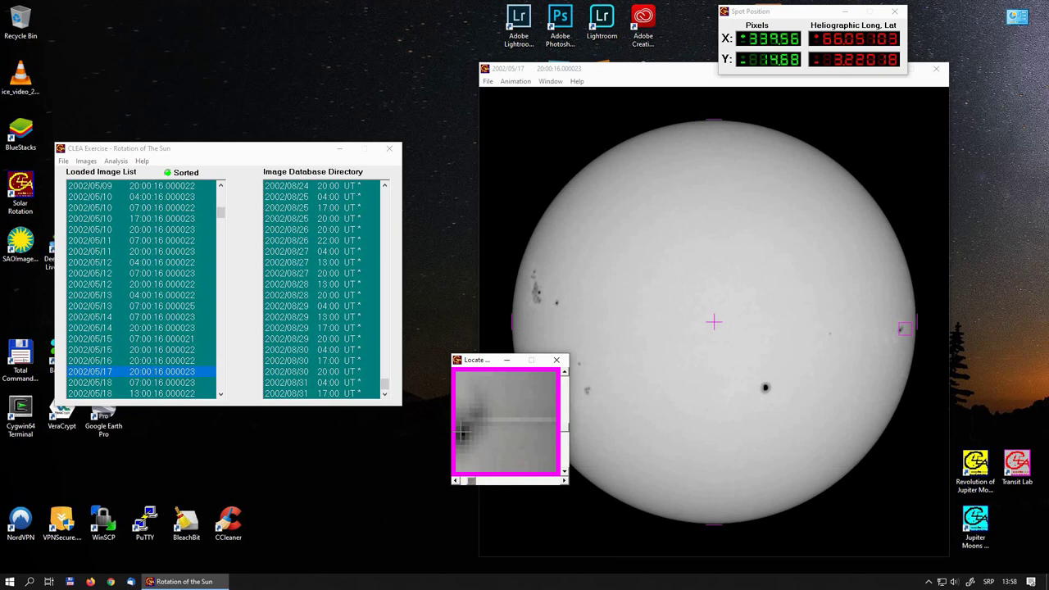
click(462, 432)
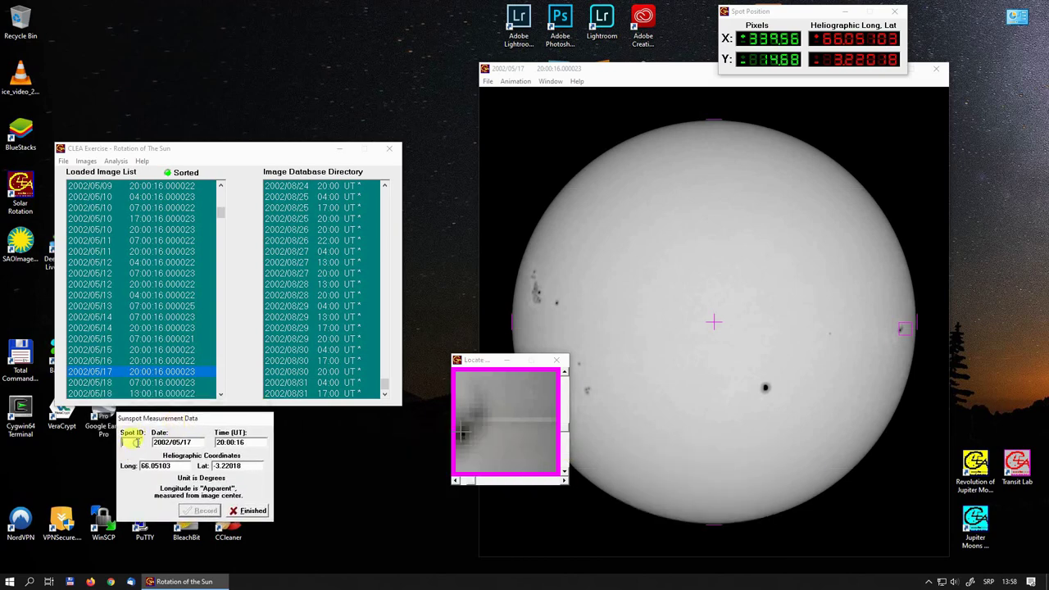
click(206, 511)
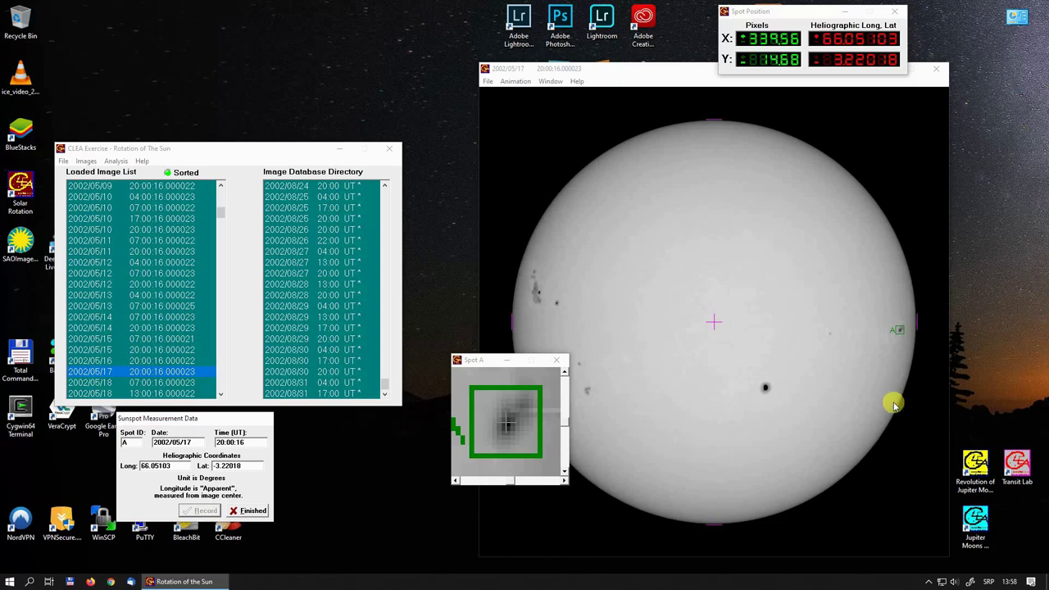
- Centre the locator on the large sunspot below the disk centre and record it as spot B on the 2002/05/17 20:00 image
click(766, 392)
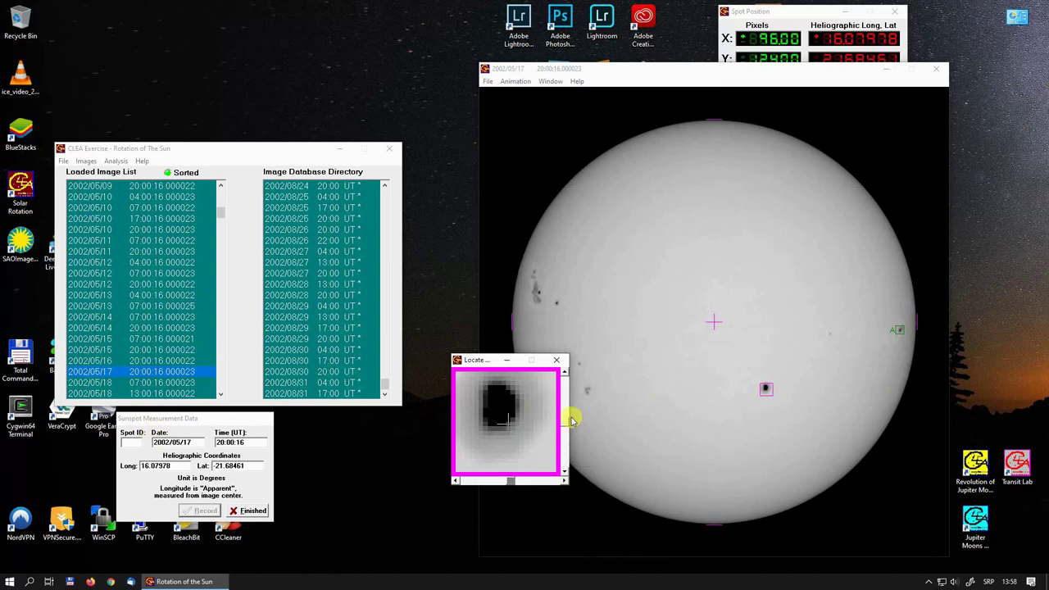
drag(565, 423, 565, 417)
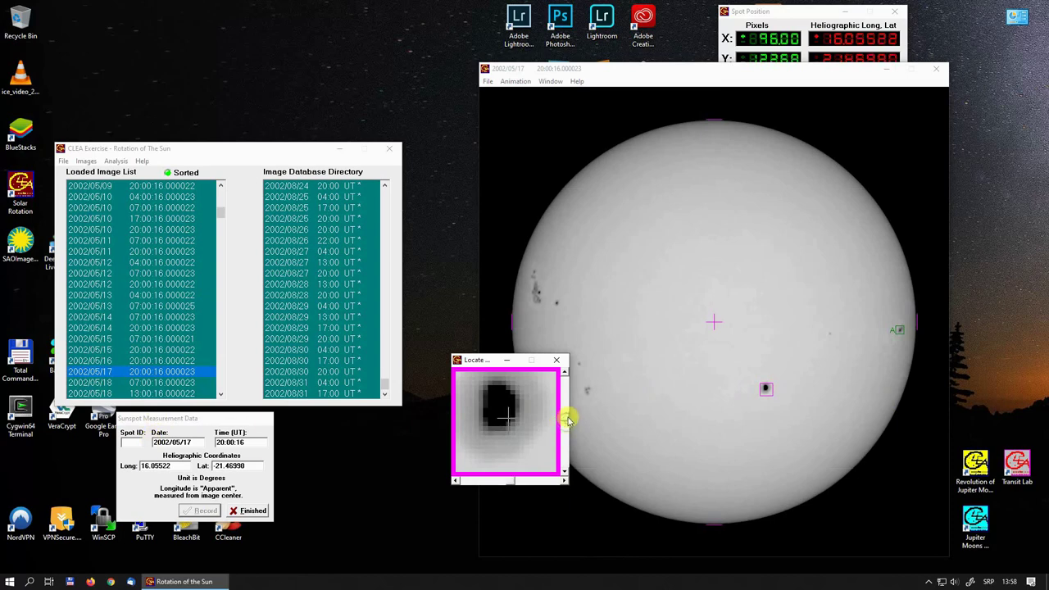
click(139, 443)
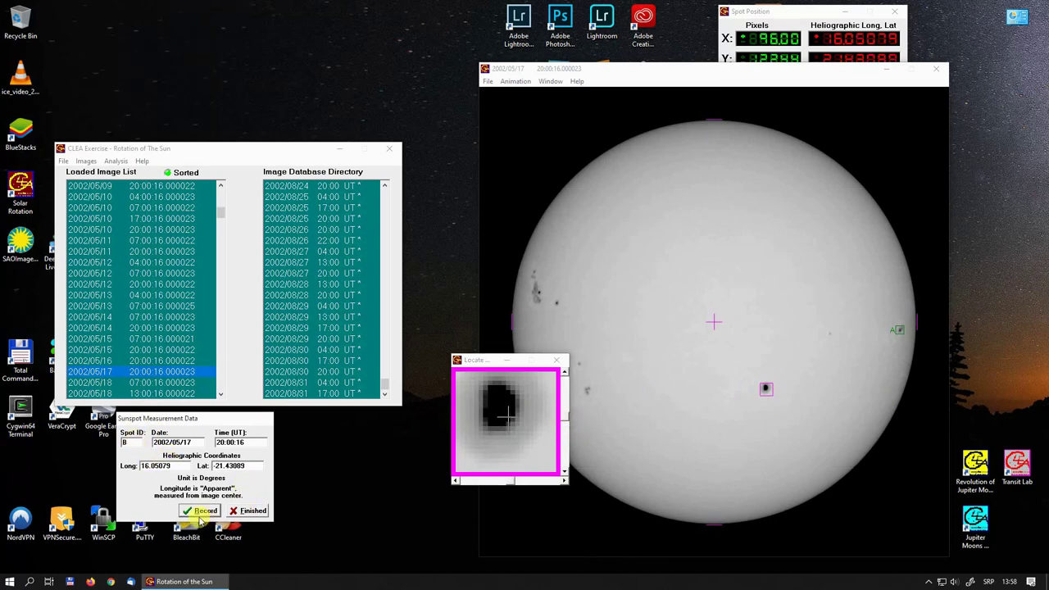
click(193, 515)
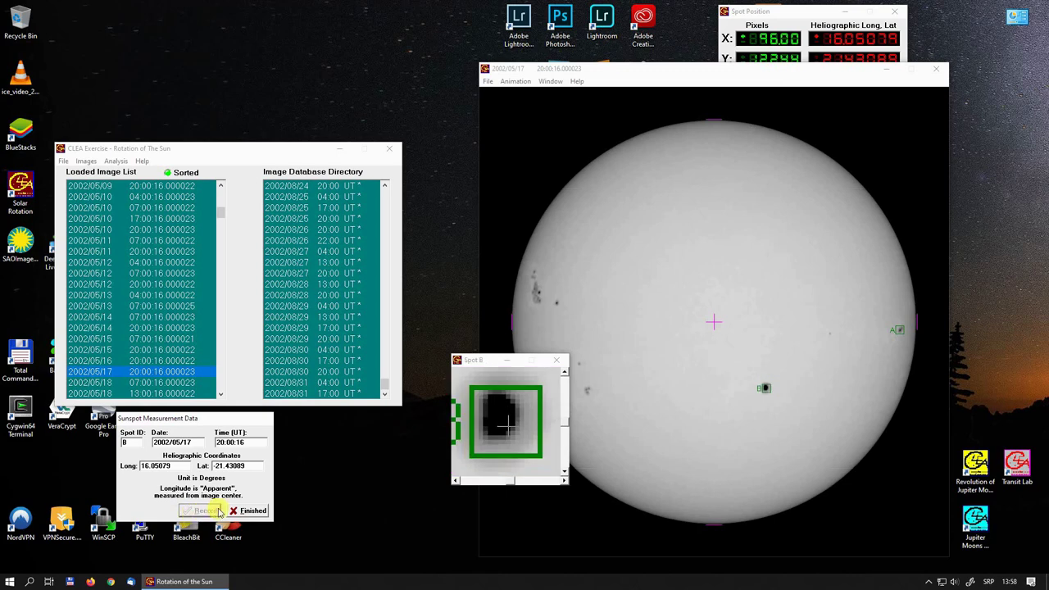
- Browse the loaded images from early to mid June 2002 and display the one from 2002/06/05 07:00
drag(220, 214, 218, 253)
click(158, 295)
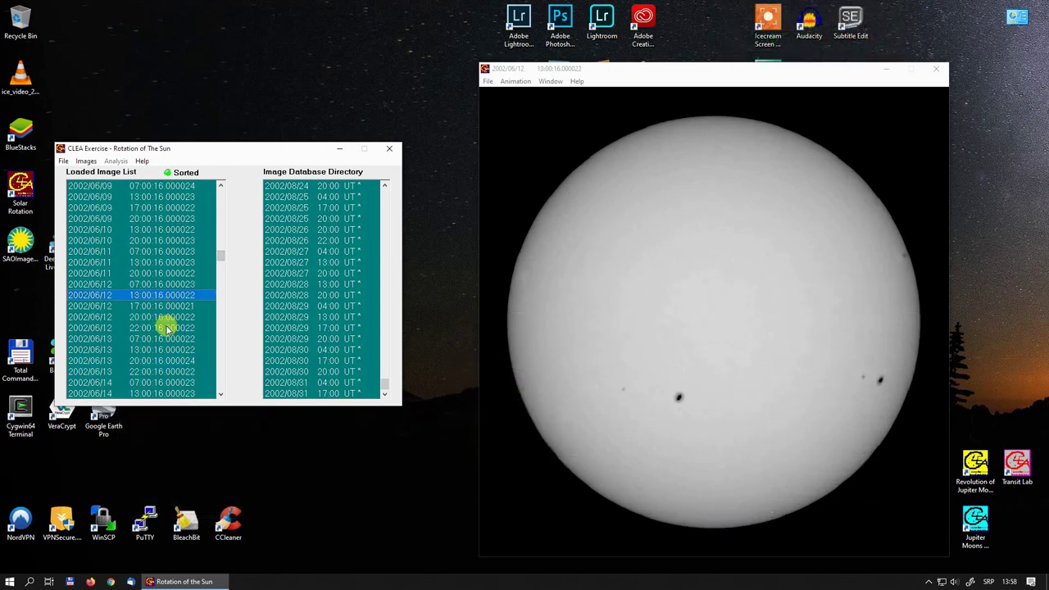
click(168, 326)
click(163, 252)
click(161, 208)
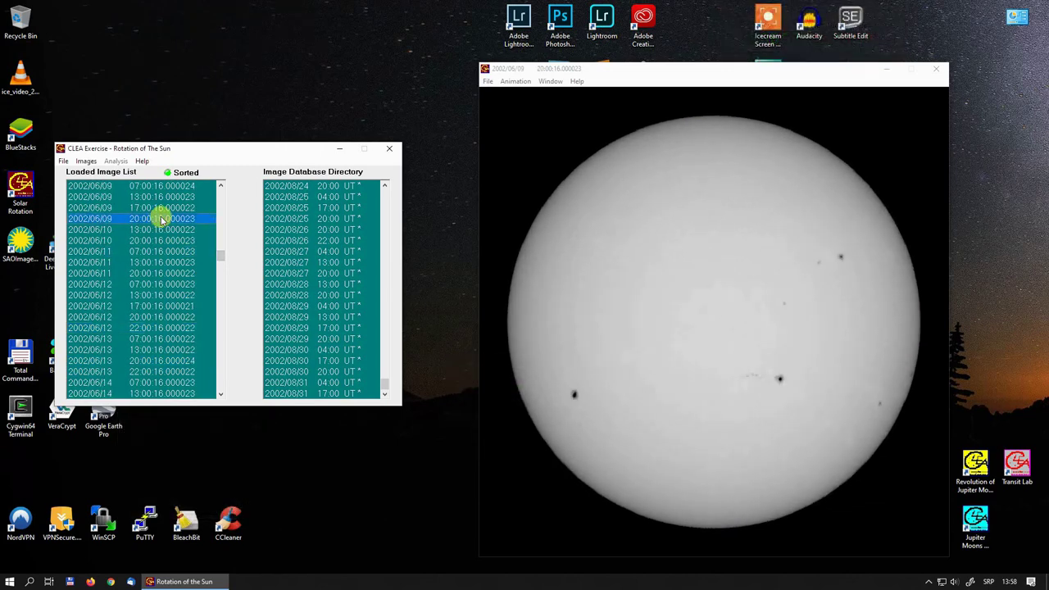
scroll(172, 253, up, 4)
scroll(172, 257, up, 6)
click(171, 252)
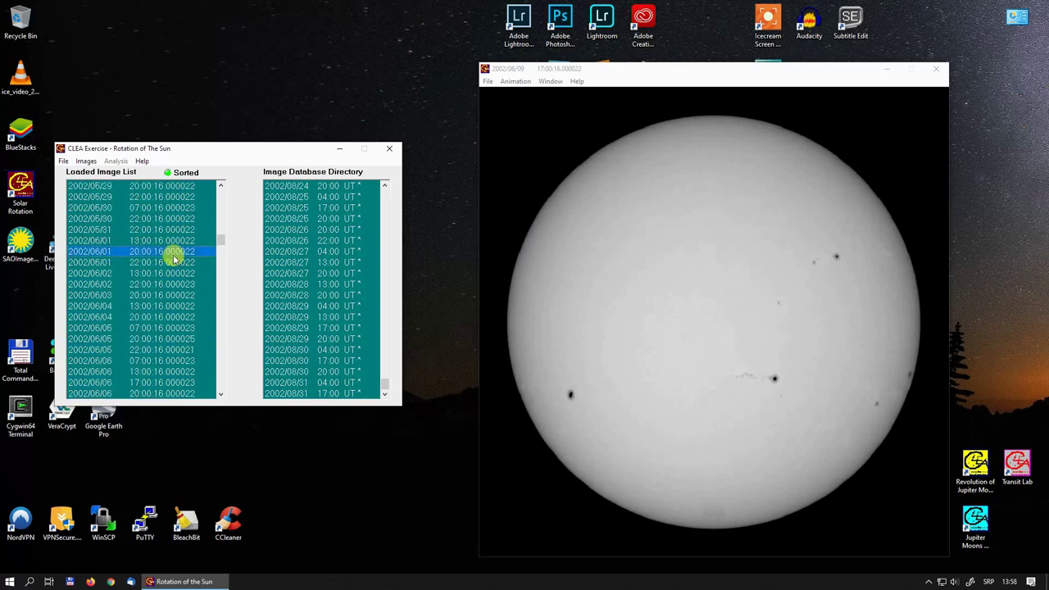
click(171, 306)
click(177, 329)
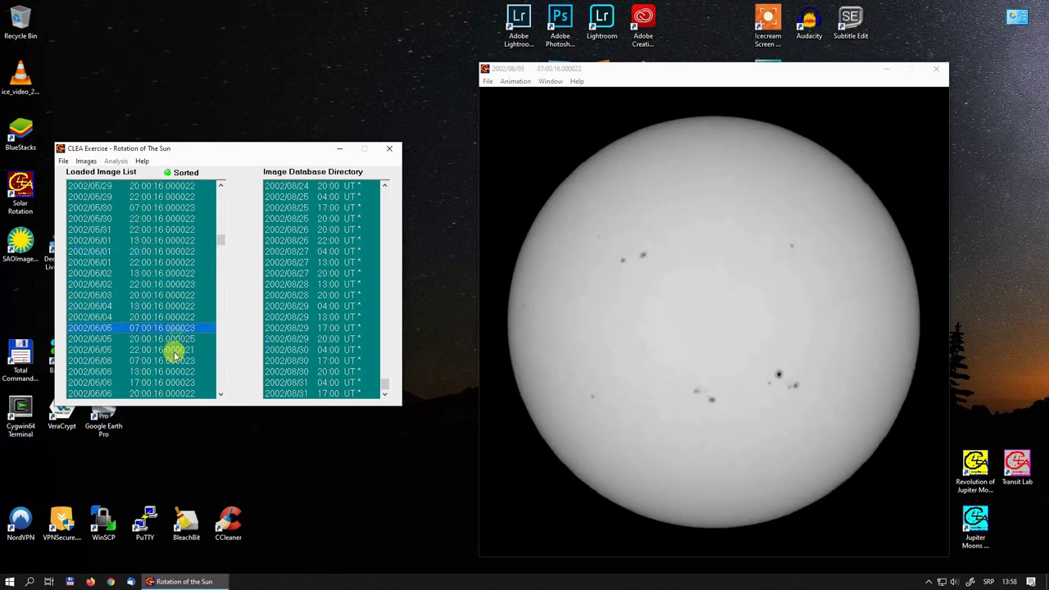
scroll(171, 351, down, 3)
click(172, 348)
click(173, 273)
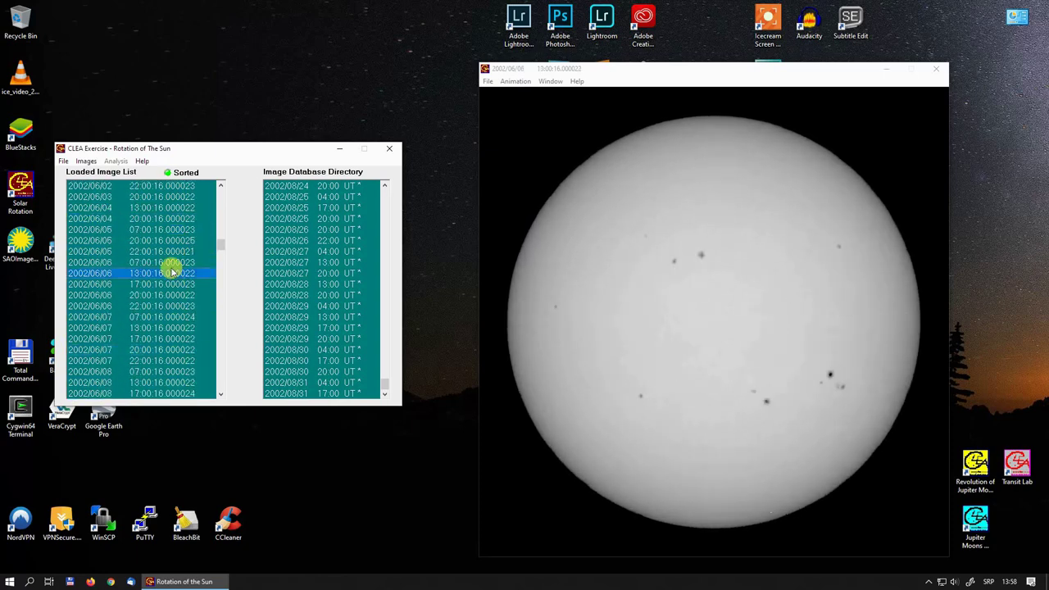
click(167, 231)
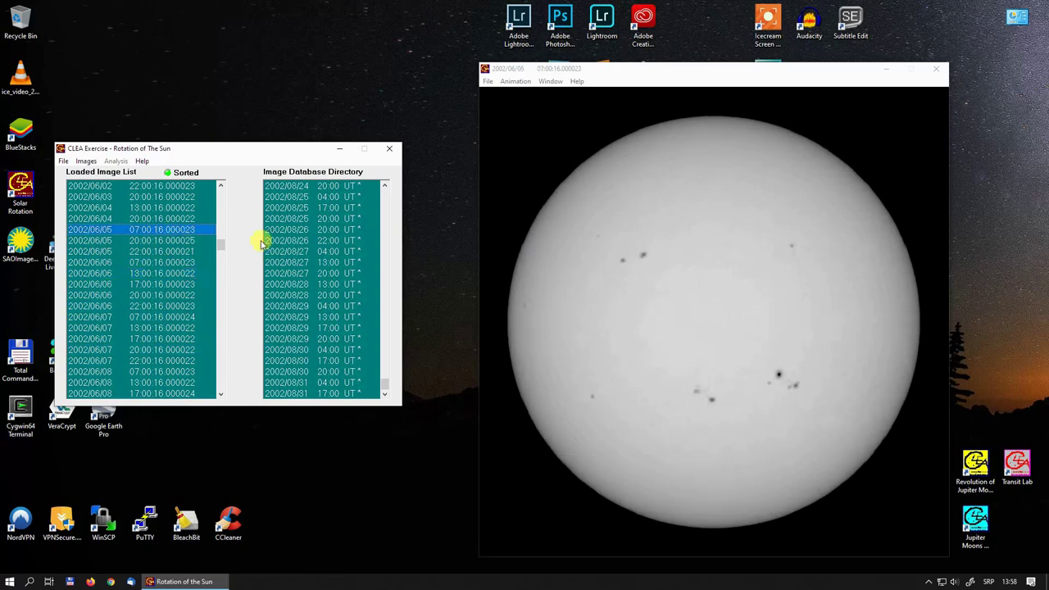
- Centre the locator on the right-hand sunspot of the upper-left pair and record it as spot C on the 2002/06/05 07:00 image
click(644, 257)
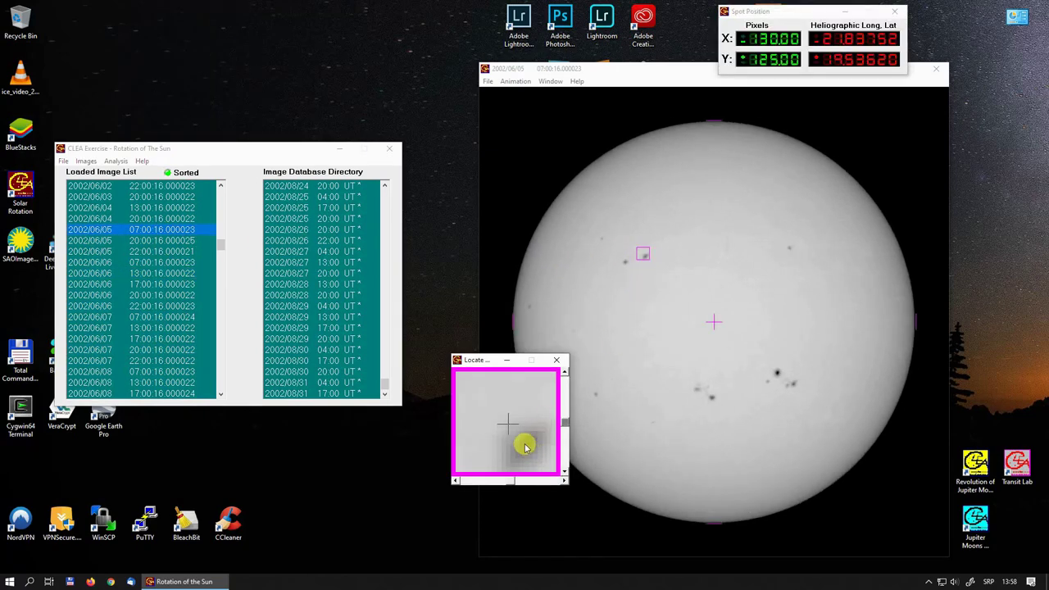
drag(565, 421, 564, 432)
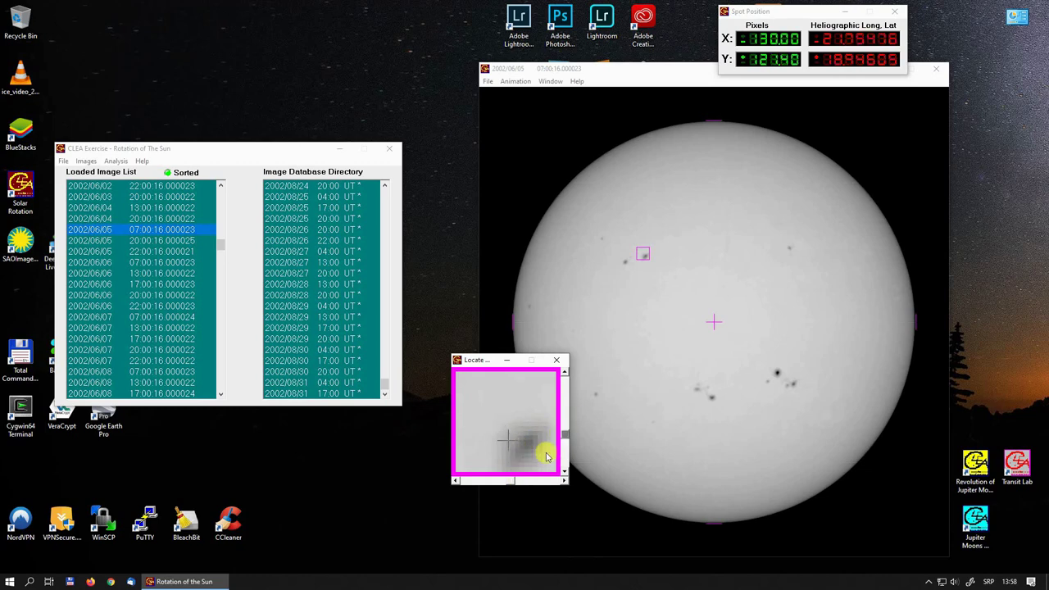
drag(512, 484, 525, 482)
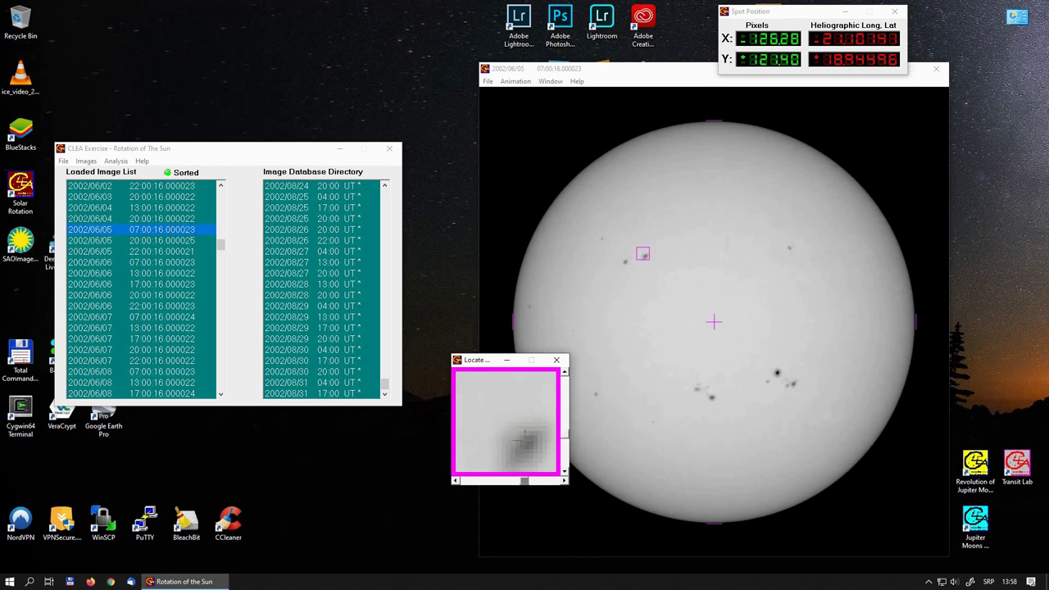
click(163, 490)
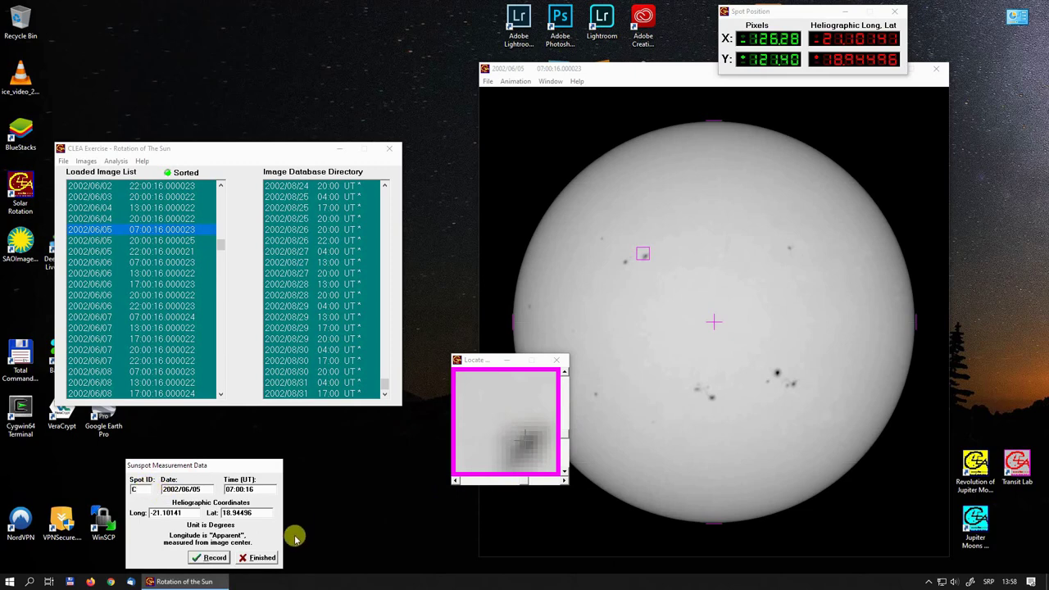
click(211, 557)
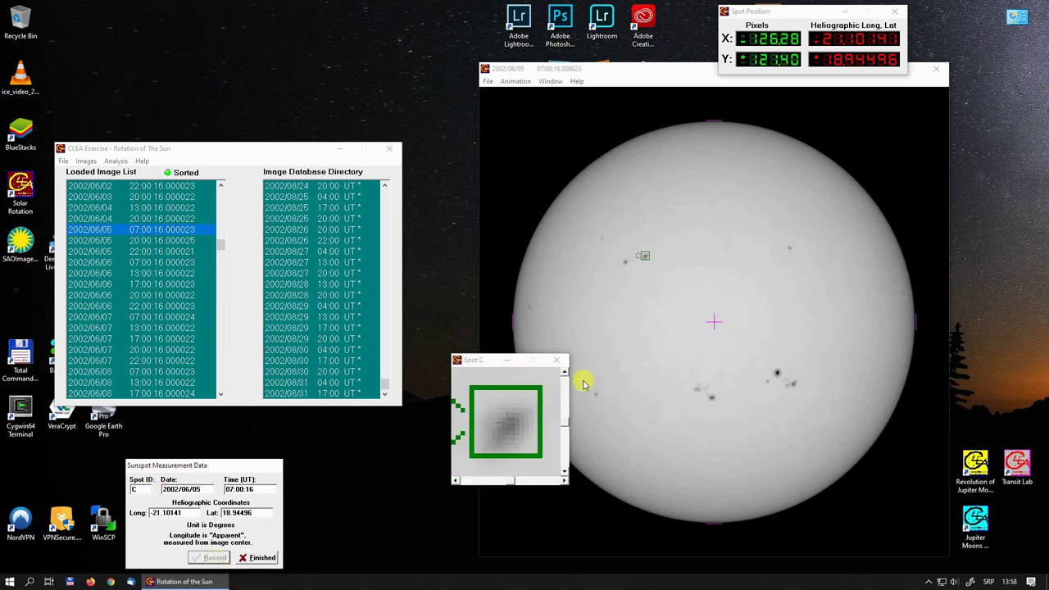
- Locate the large dark sunspot in the disk's lower-right part and record it as spot D on the 2002/06/05 07:00 image
click(779, 377)
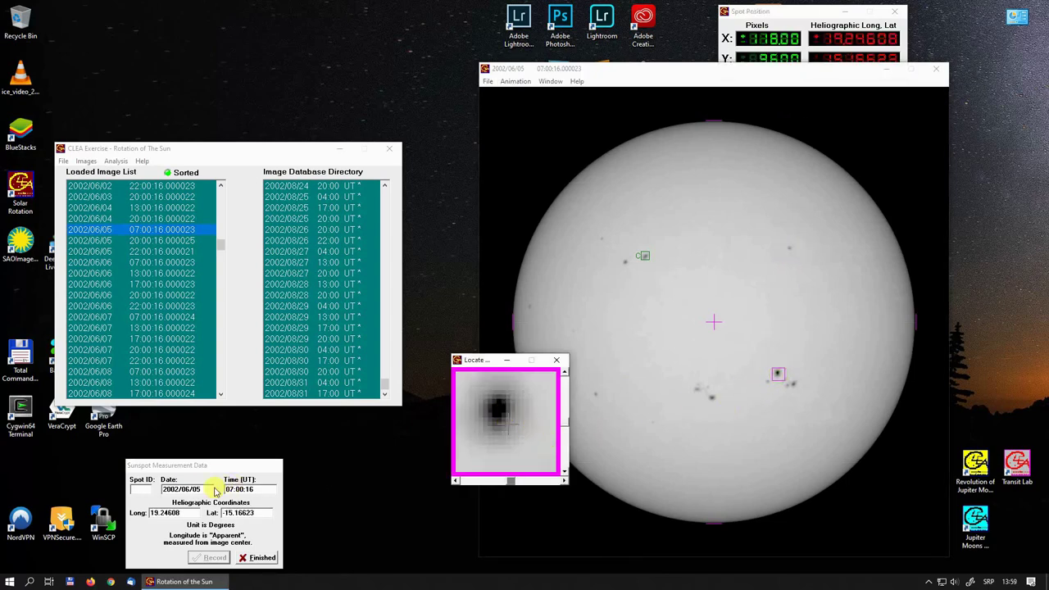
click(140, 491)
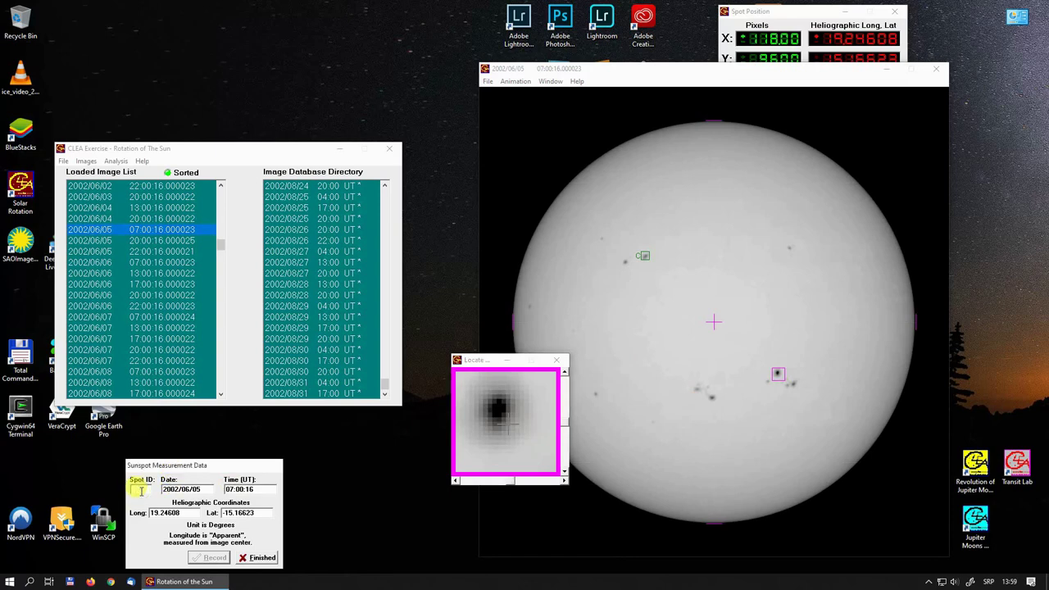
text(D)
click(214, 558)
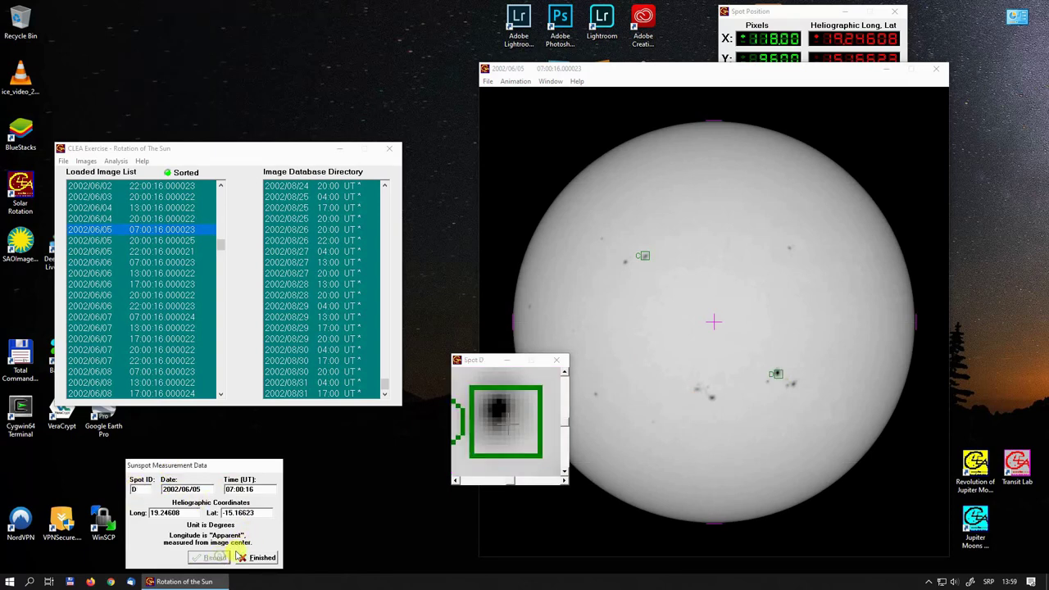
- Locate the sunspot directly below the disk centre and record it as spot E on the 2002/06/05 07:00 image
click(712, 398)
click(141, 489)
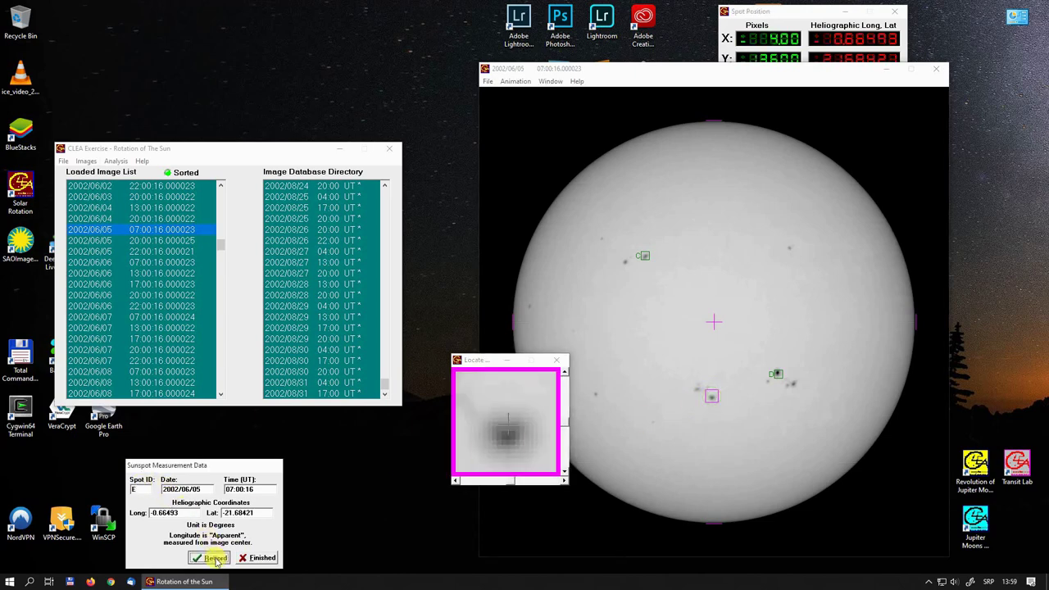
click(212, 557)
- Display the 2002/06/06 17:00 image and record the larger sunspot above the disk centre as spot C
click(157, 284)
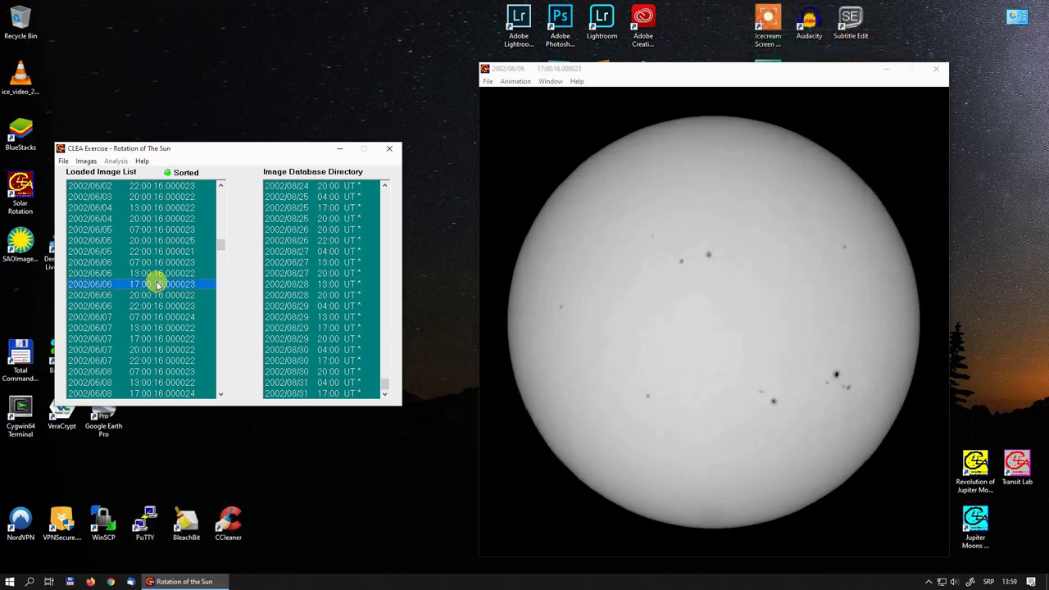
click(710, 260)
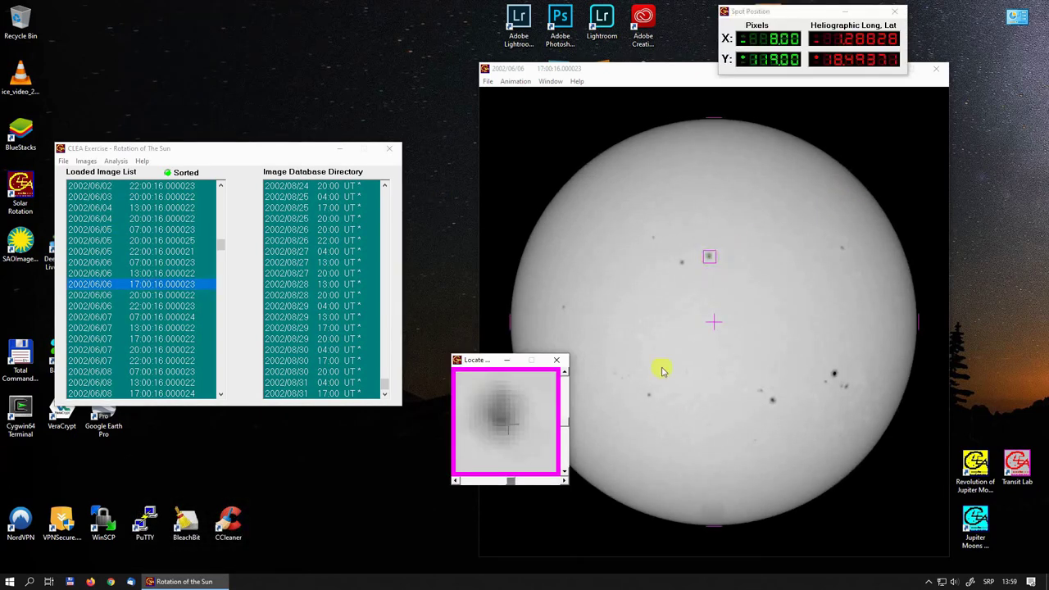
click(499, 416)
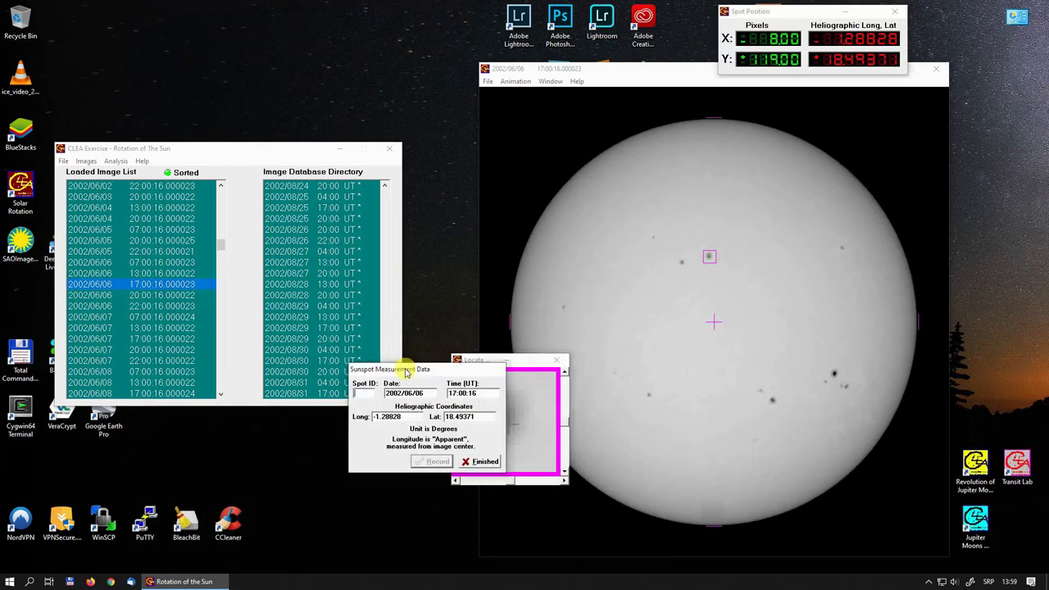
drag(410, 368, 350, 413)
text(C)
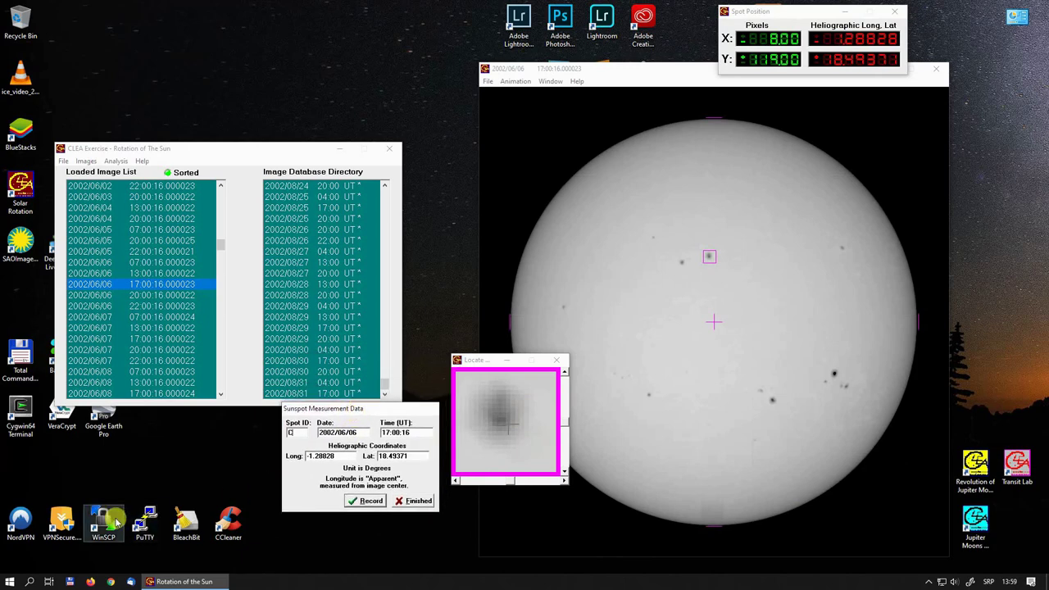
click(370, 501)
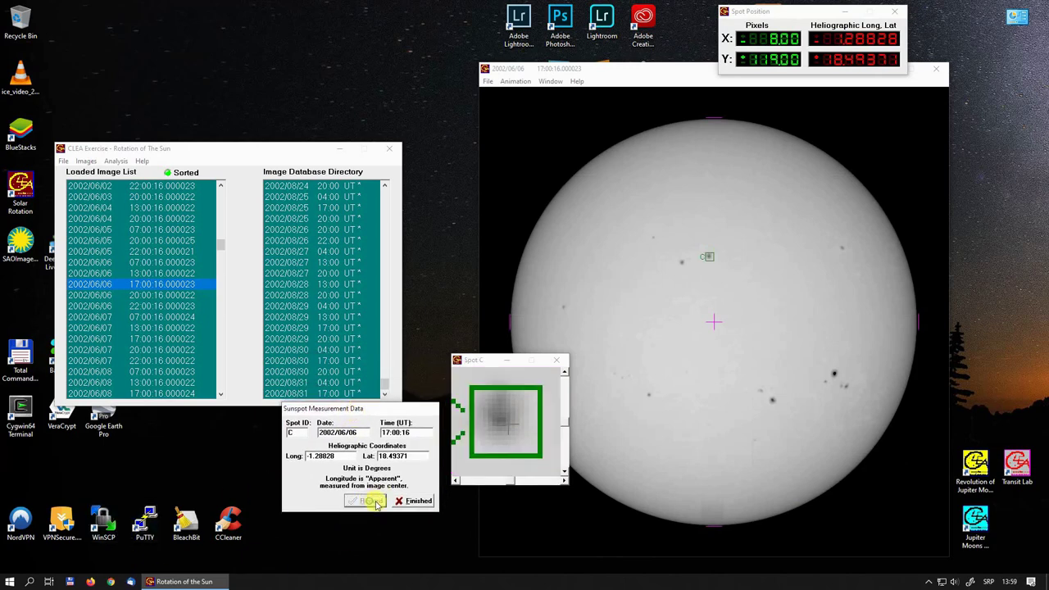
- Locate the large dark sunspot toward the lower-right limb and record it as spot D on the 2002/06/06 17:00 image
click(836, 375)
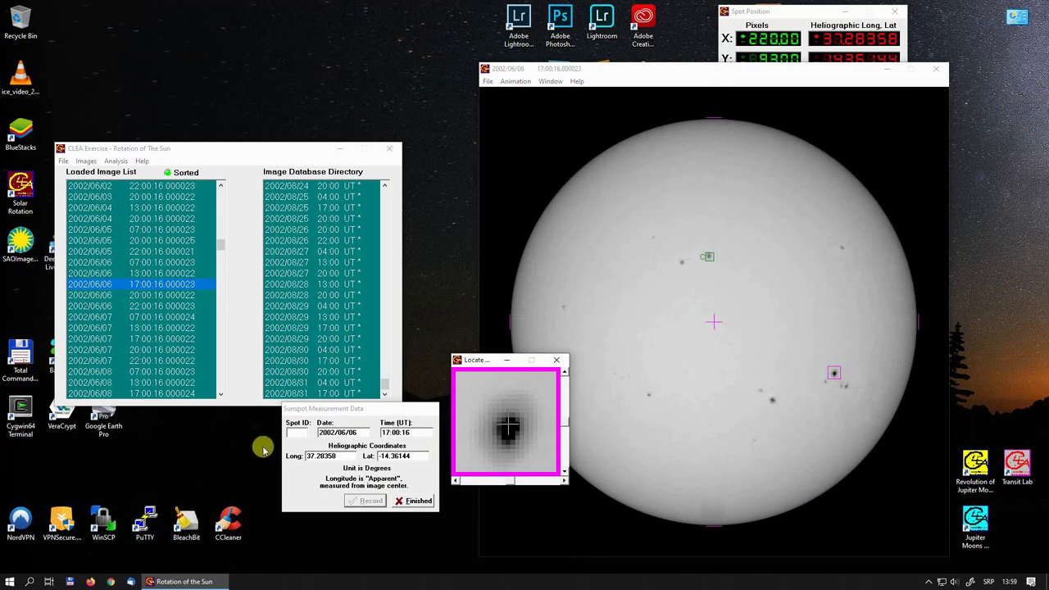
click(299, 433)
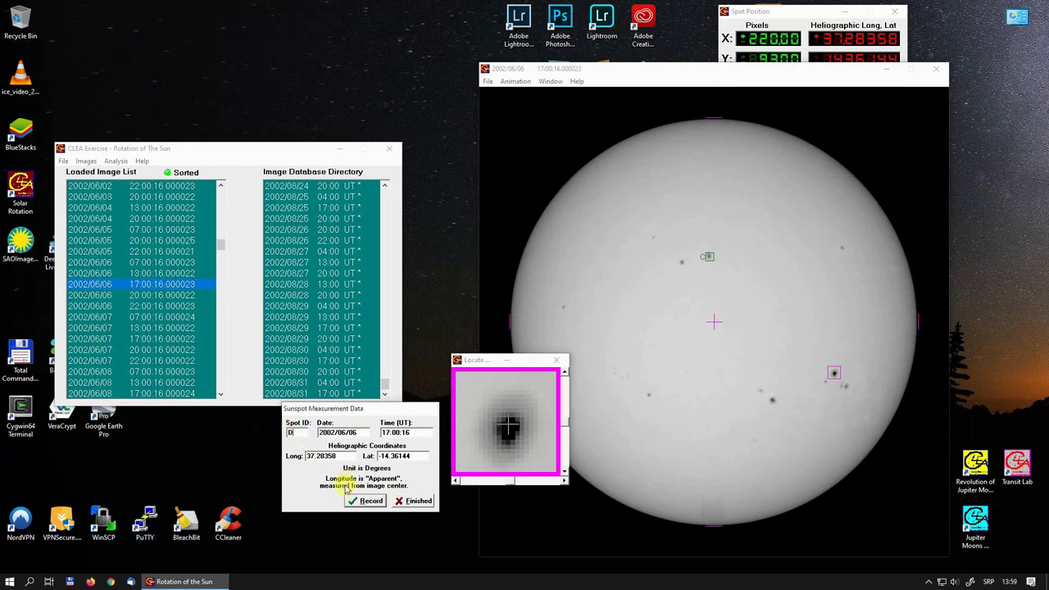
text(D)
click(365, 501)
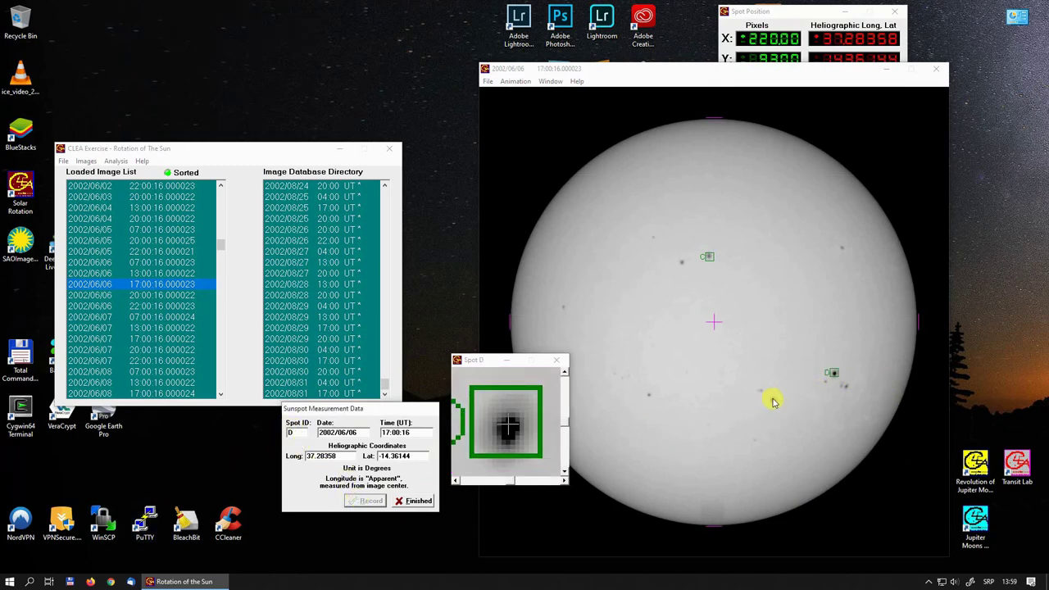
- Locate the sunspot below and right of the disk centre and record it as spot E on the 2002/06/06 17:00 image
click(772, 400)
click(297, 434)
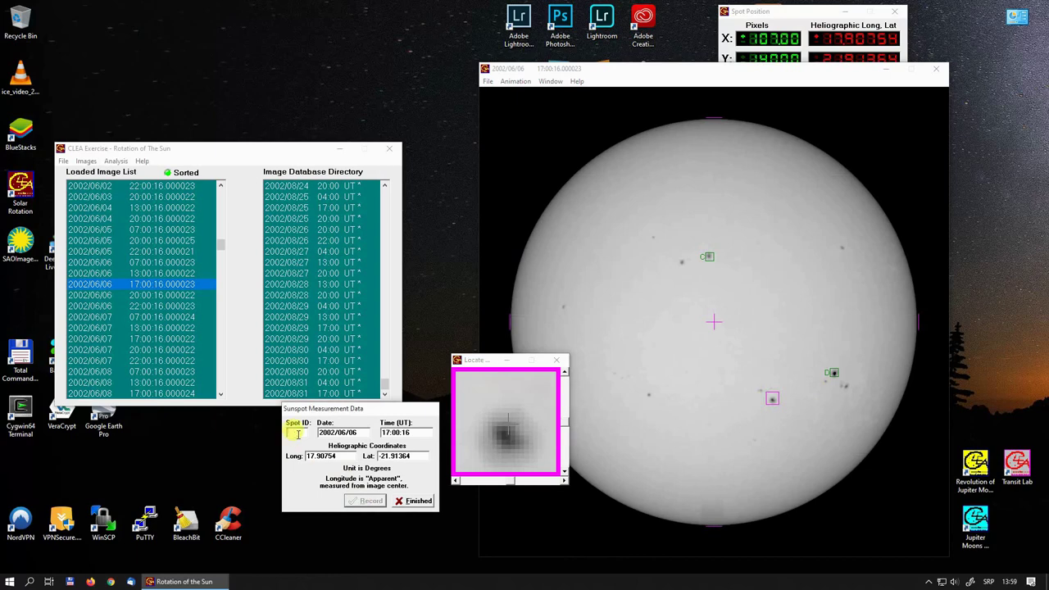
text(E)
click(365, 501)
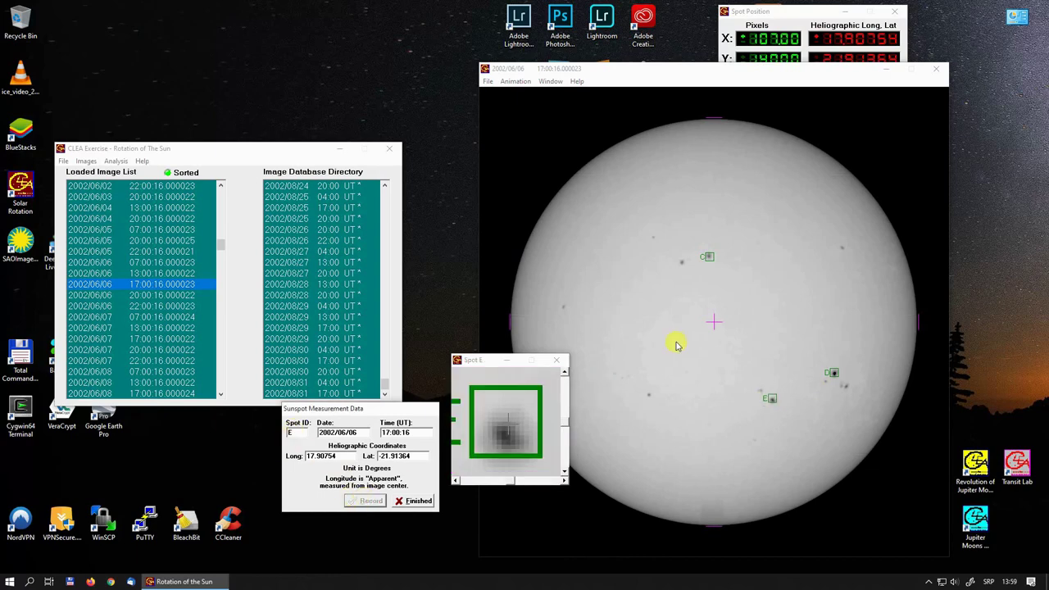
- Browse the loaded images from mid June 2002 and display the one from 2002/06/10 13:00
click(221, 246)
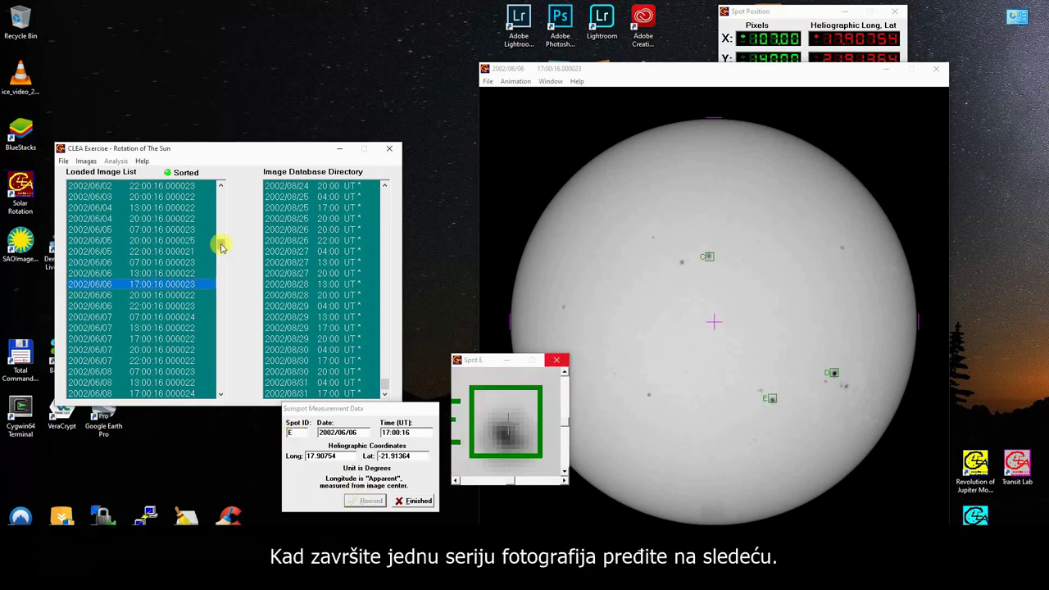
drag(221, 246, 218, 253)
click(164, 303)
click(167, 276)
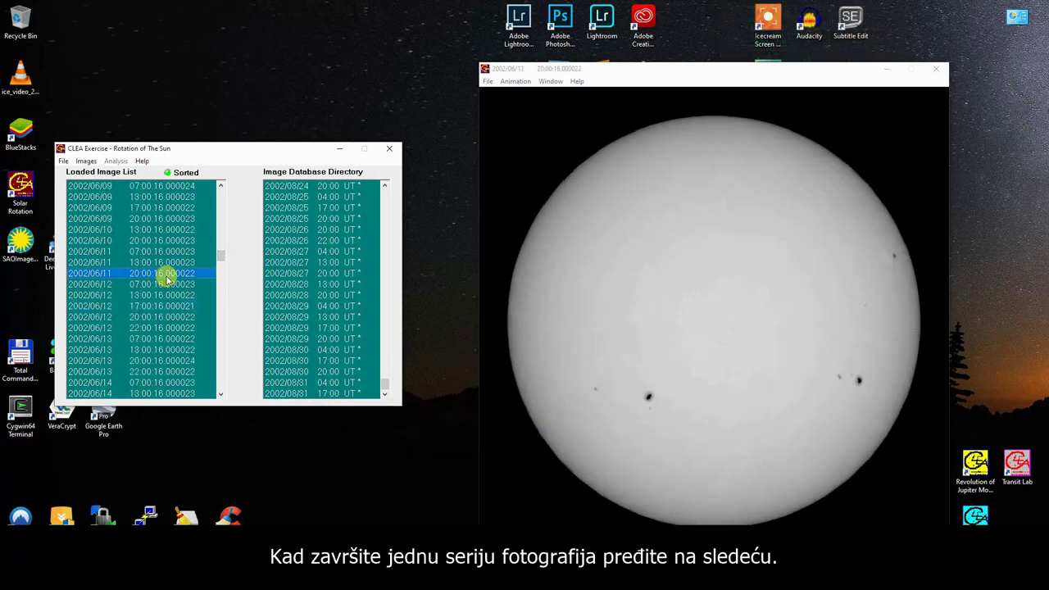
click(168, 263)
click(172, 251)
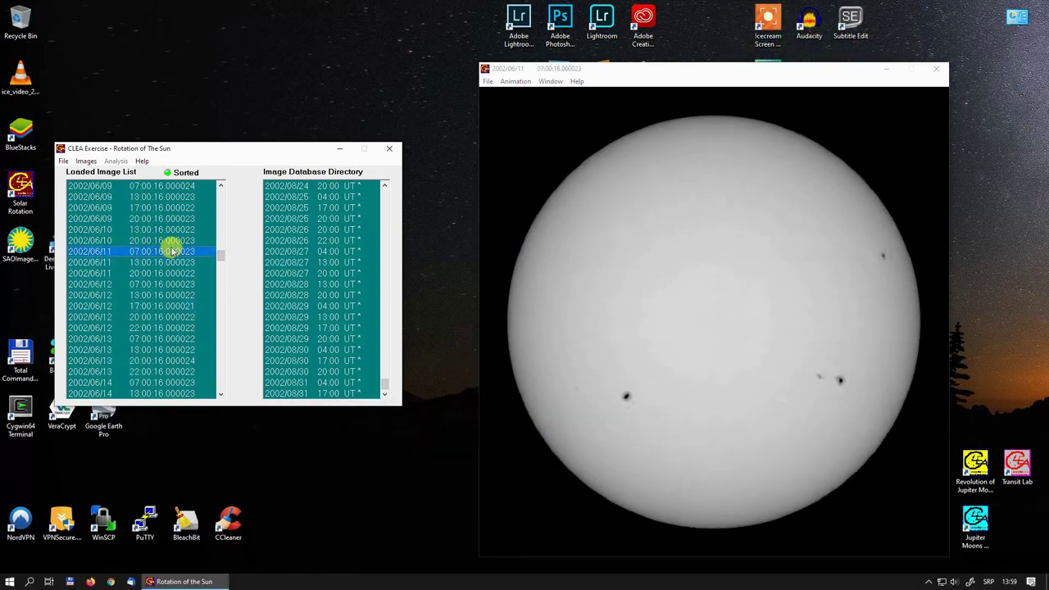
click(172, 232)
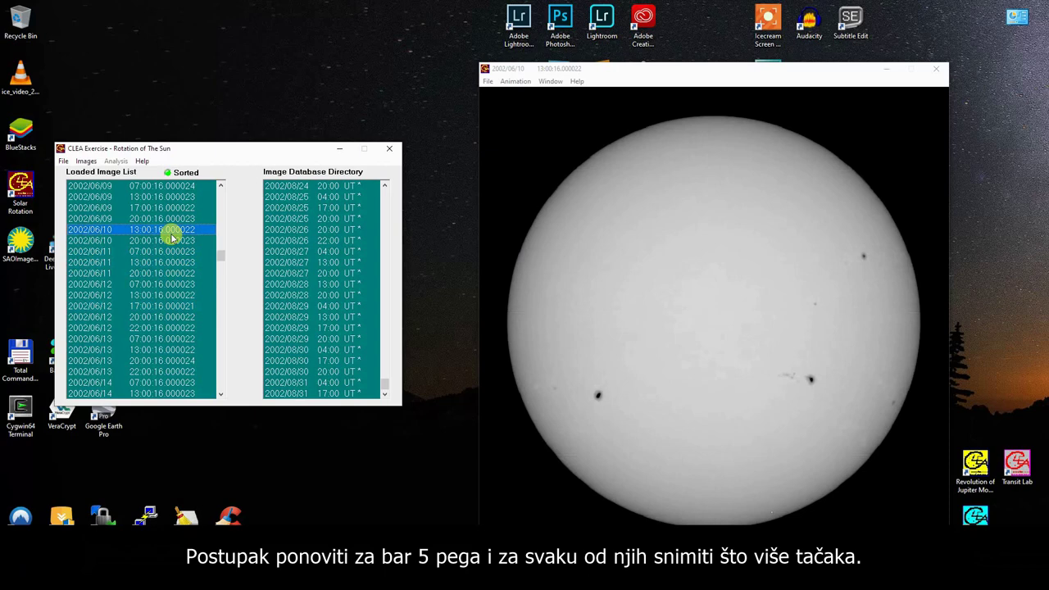
- Centre the locator on the sunspot near the upper-right limb, record it as spot C on the 2002/06/10 13:00 image and finish measuring
click(863, 257)
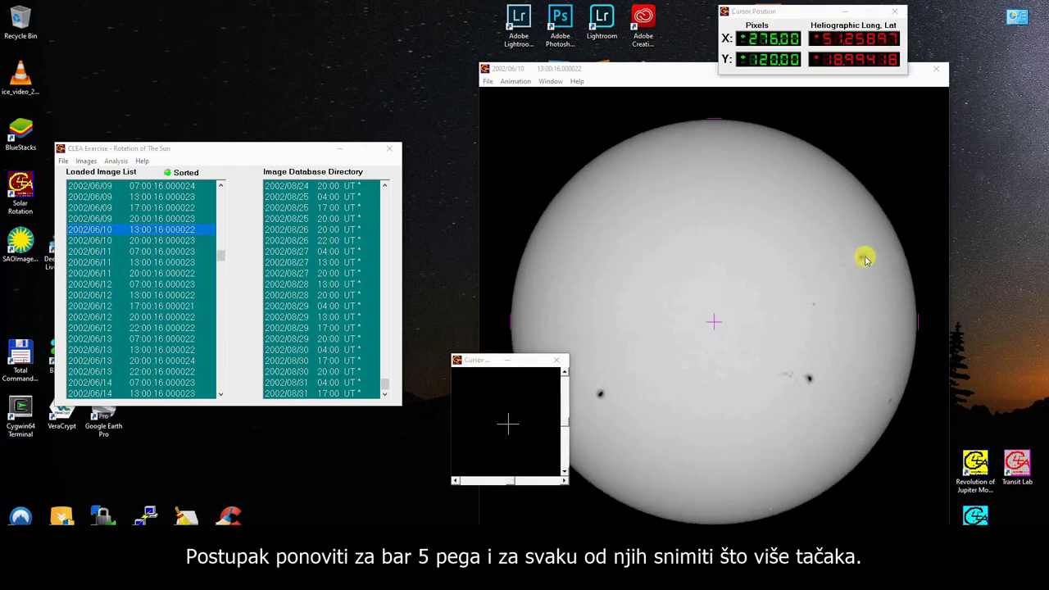
click(498, 482)
drag(498, 482, 480, 480)
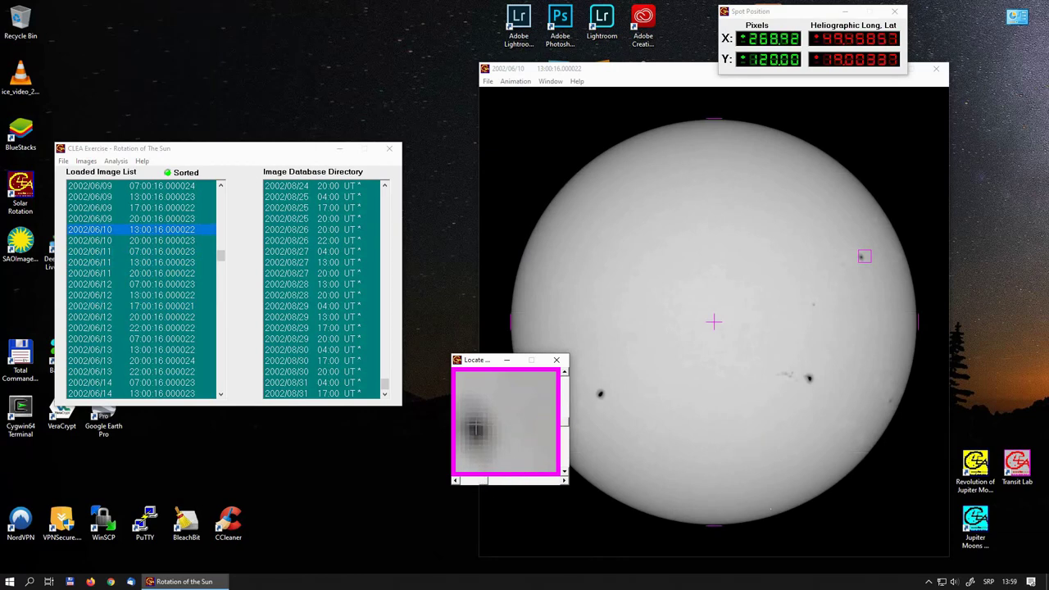
click(558, 417)
drag(742, 446, 269, 432)
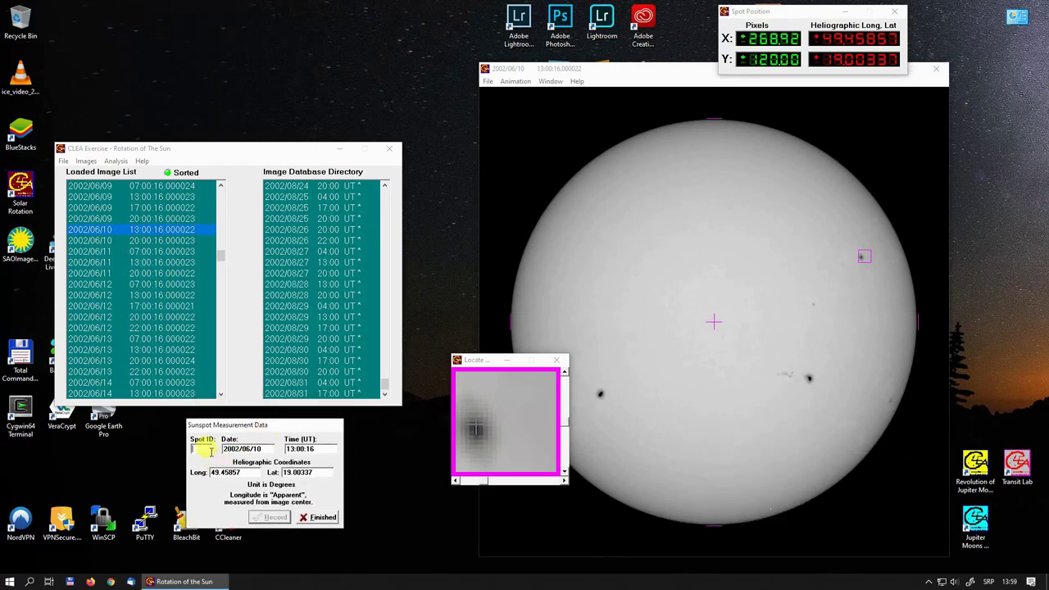
text(C)
click(272, 517)
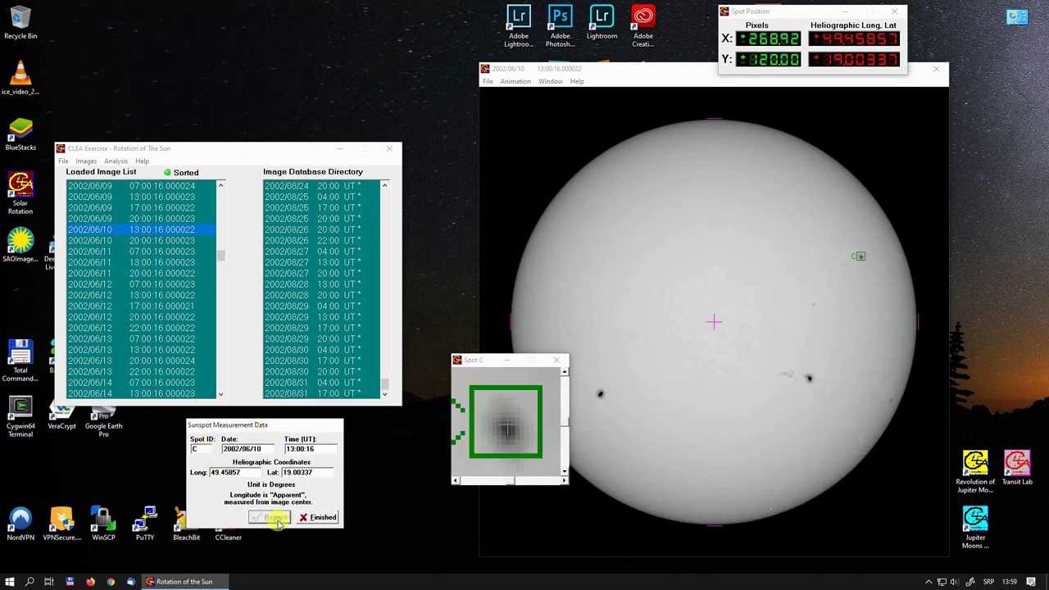
click(323, 518)
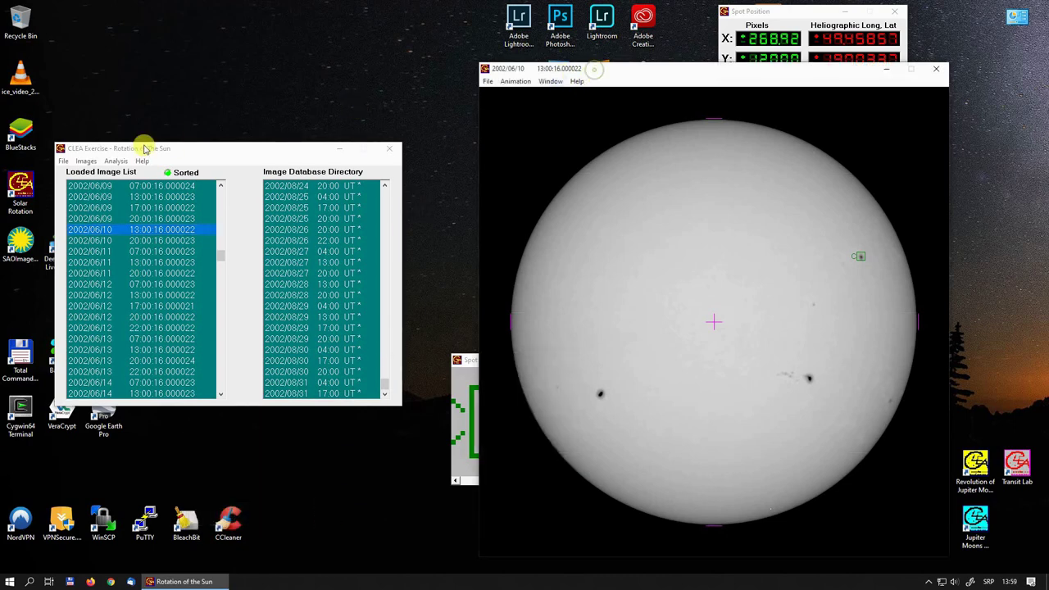
- Open the Solar Rotation Analysis window for the recorded sunspot measurements
click(116, 160)
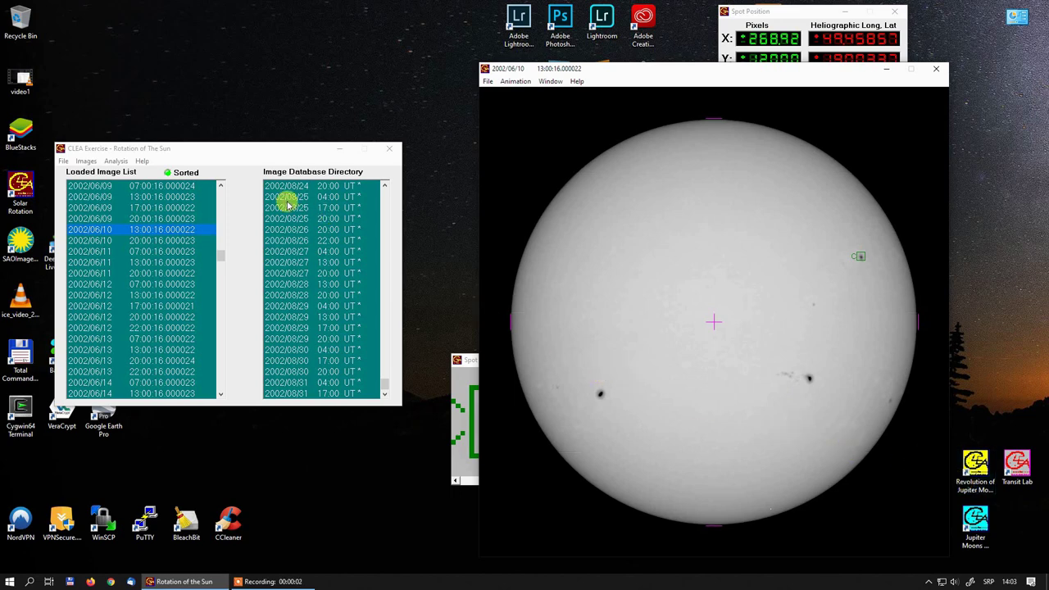
drag(267, 150, 279, 143)
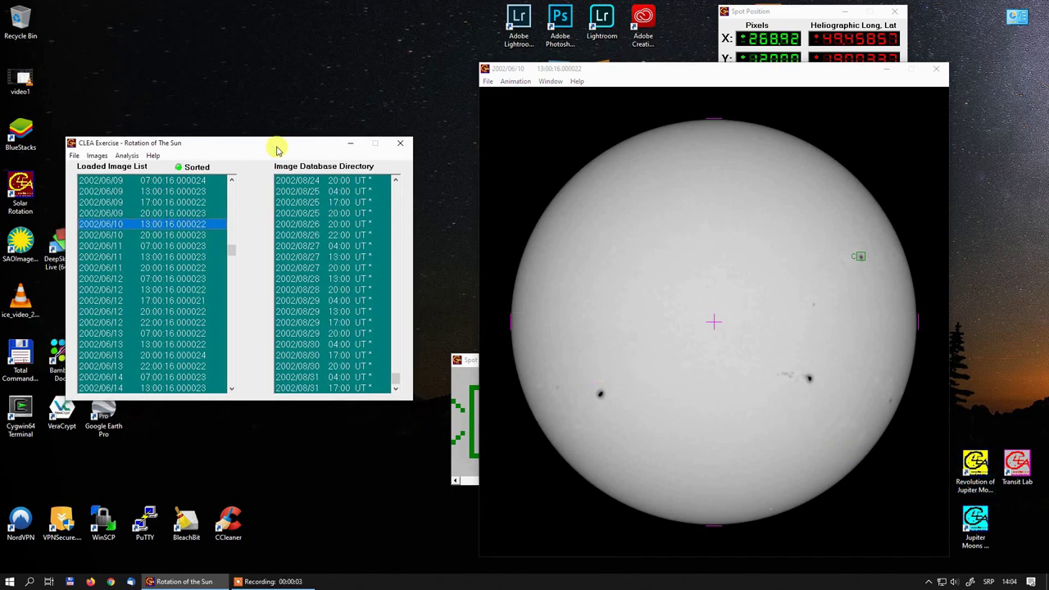
click(126, 156)
click(135, 168)
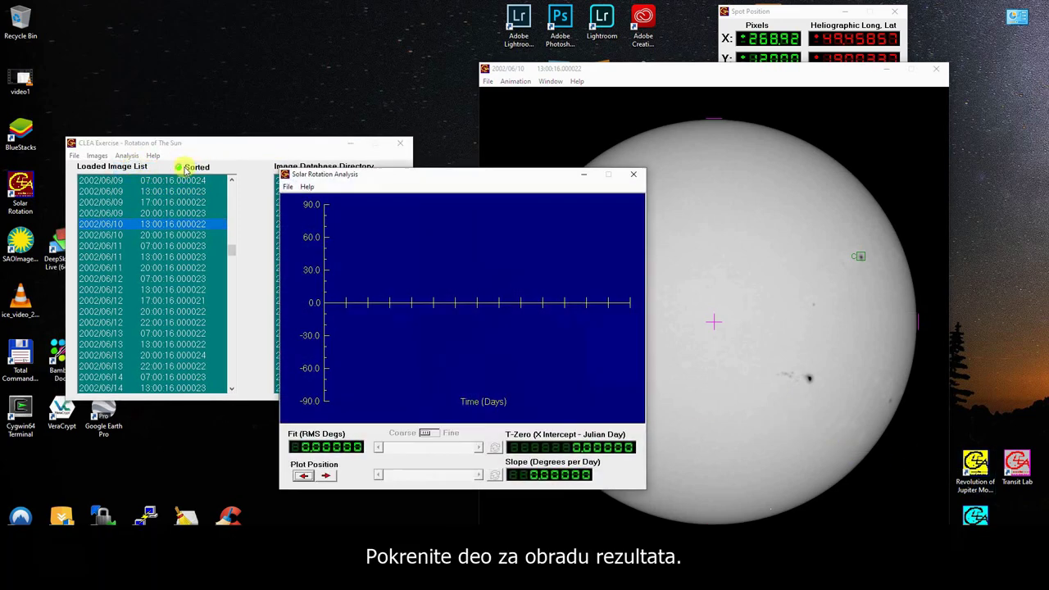
- Load the latitude values dataset of spot A into the Solar Rotation Analysis plot
click(288, 187)
mouse_move(319, 201)
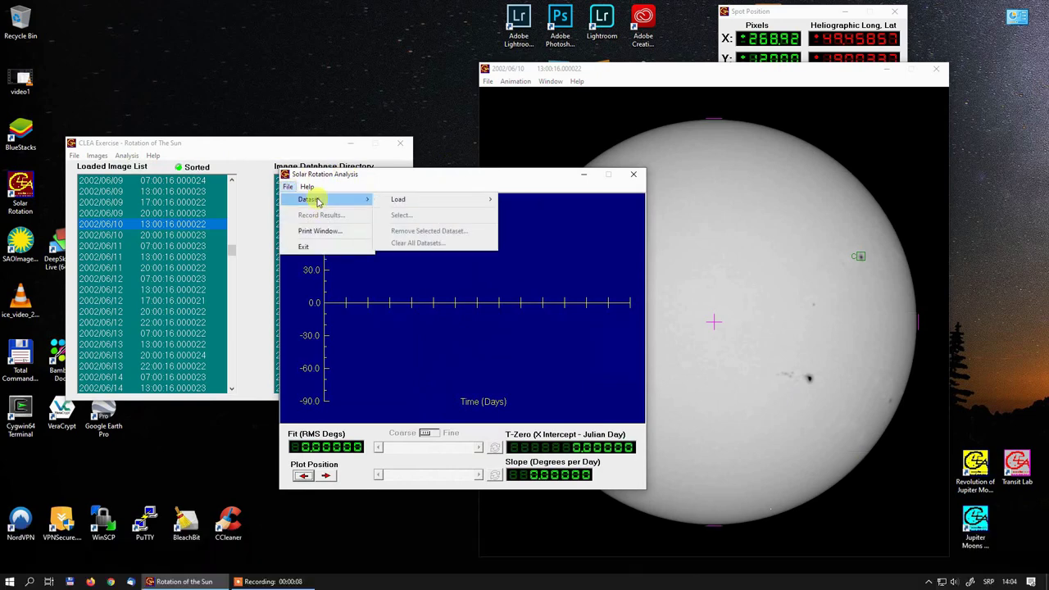
mouse_move(445, 201)
click(547, 211)
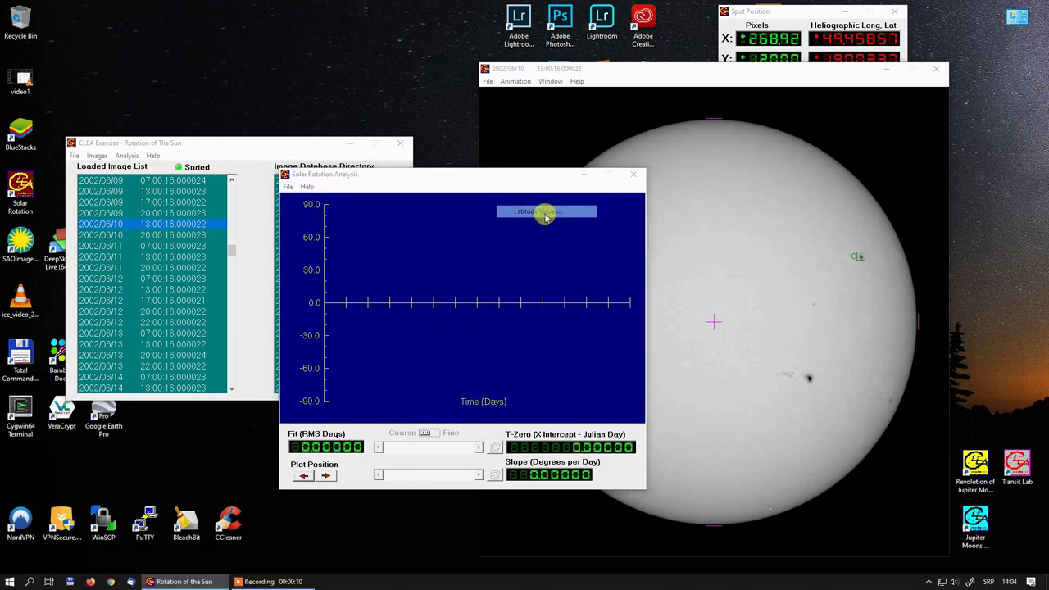
double_click(482, 332)
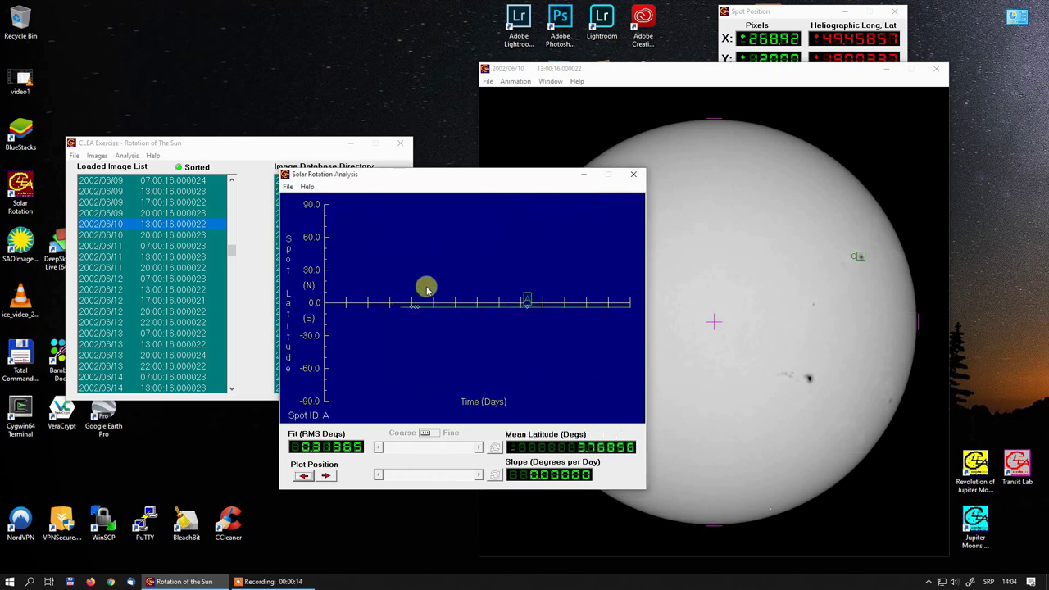
- Remove spot A's latitude dataset from the Solar Rotation Analysis plot
click(289, 187)
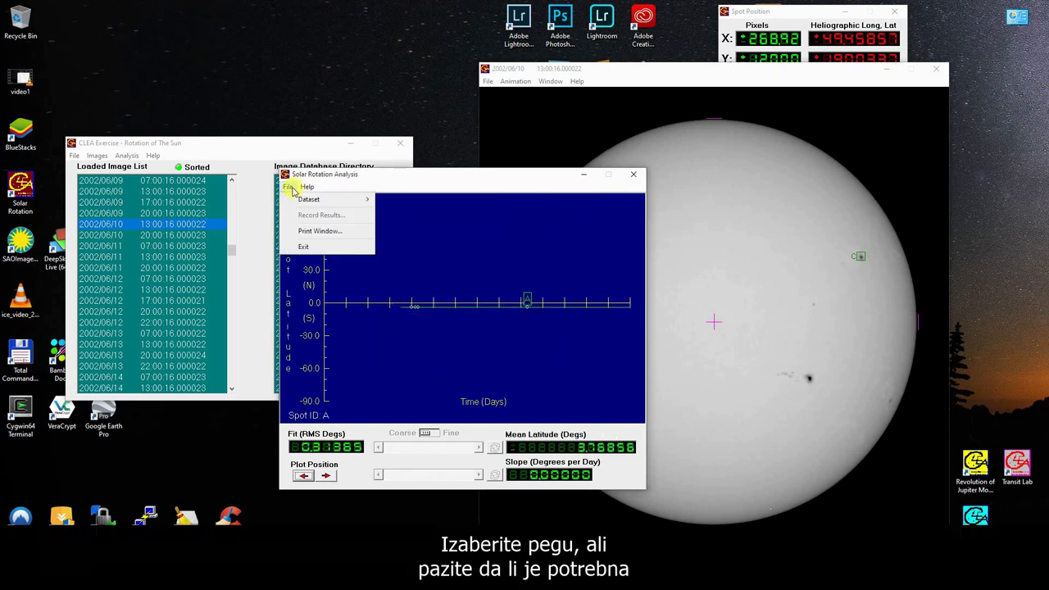
mouse_move(361, 200)
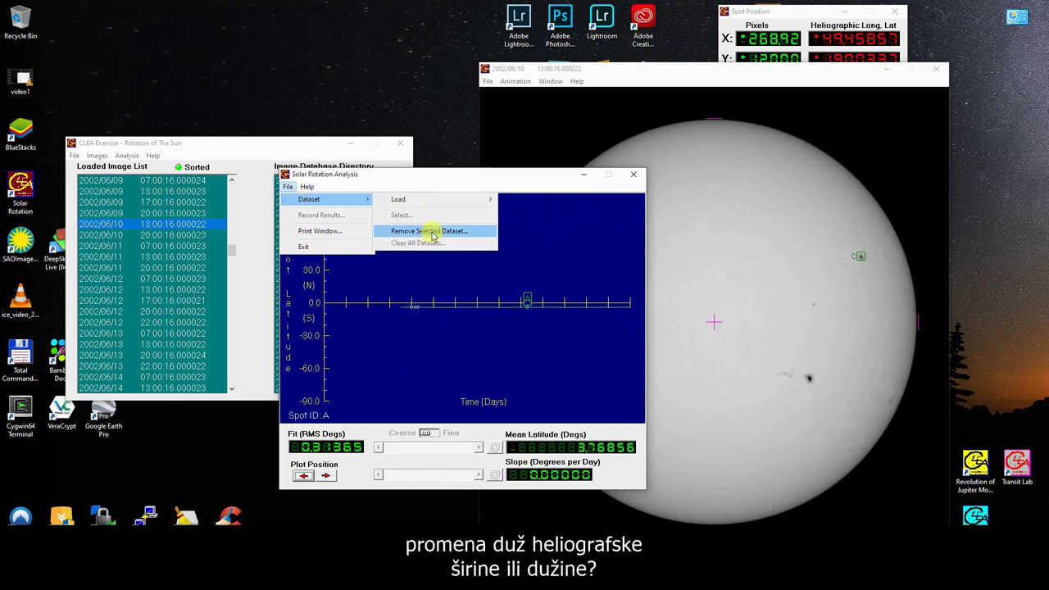
click(428, 231)
click(518, 328)
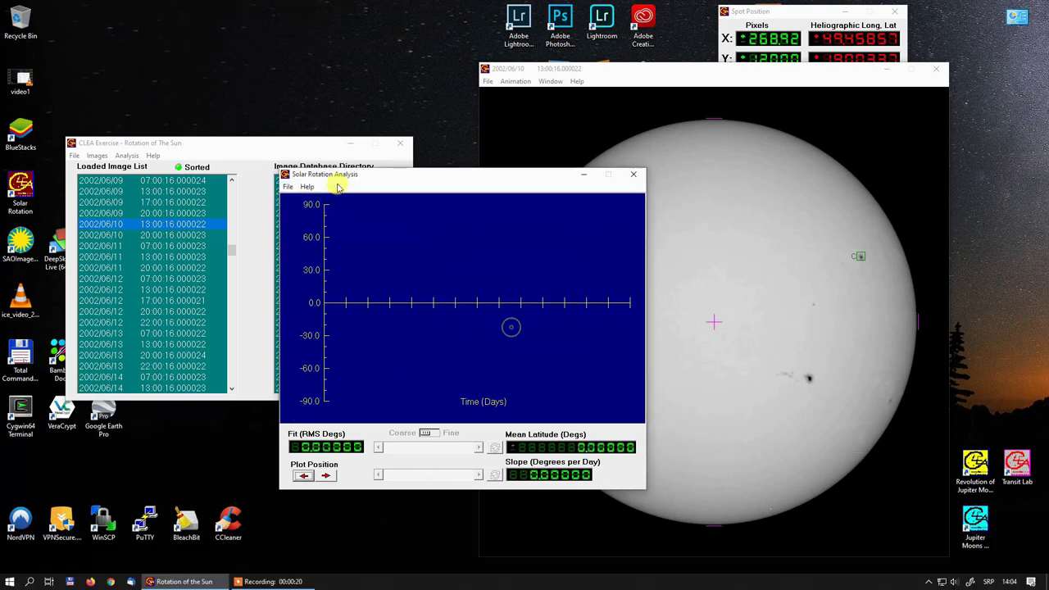
- Load the longitude values dataset of spot A into the emptied plot
click(287, 187)
click(287, 187)
click(287, 186)
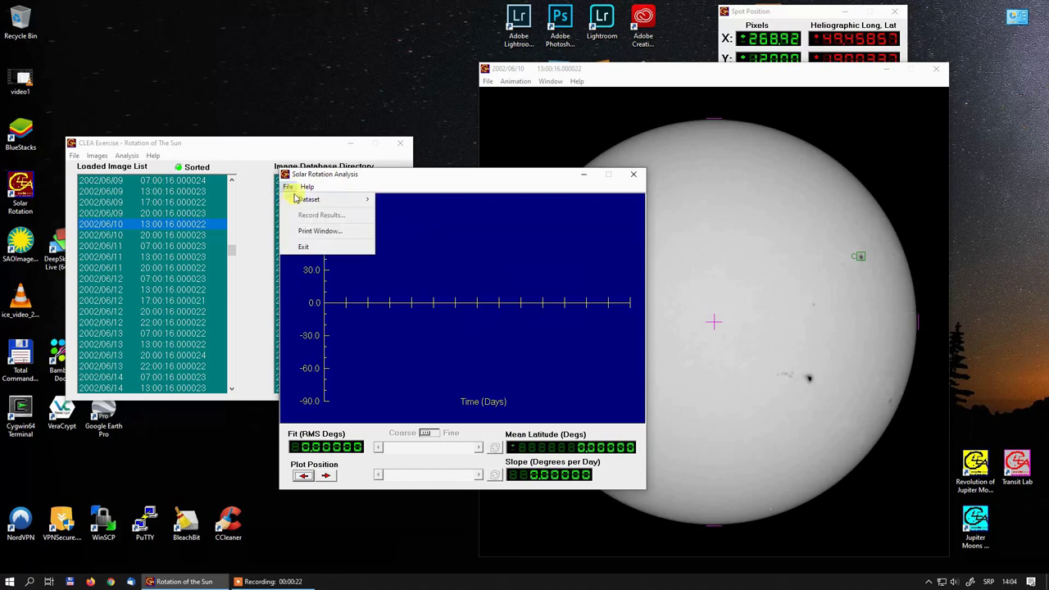
mouse_move(361, 199)
click(413, 200)
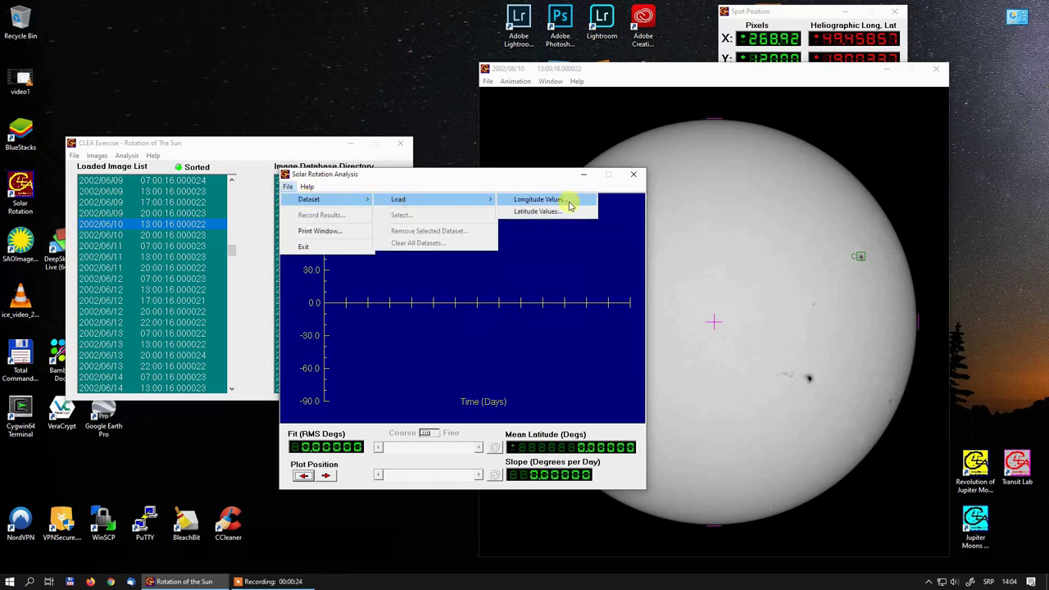
click(568, 203)
double_click(452, 332)
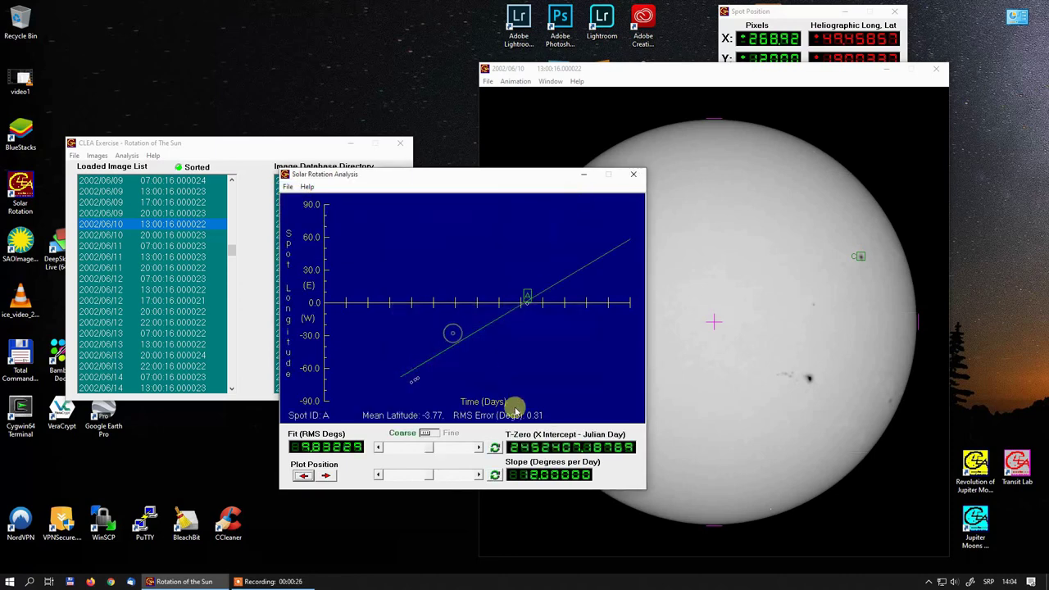
- Add the longitude values dataset of spot B to the plot alongside spot A
click(288, 187)
click(288, 187)
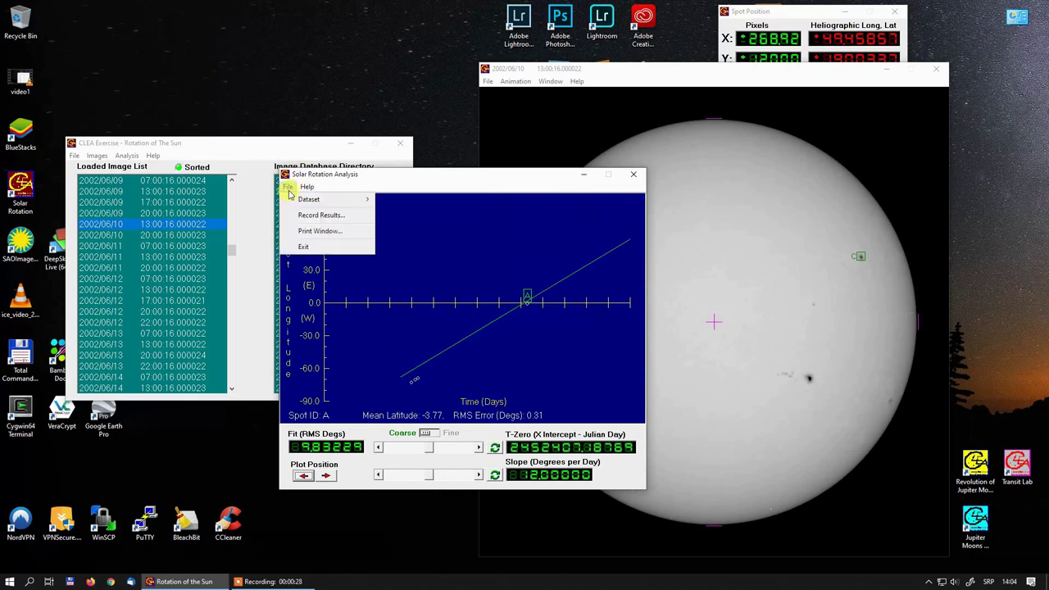
click(310, 199)
click(497, 204)
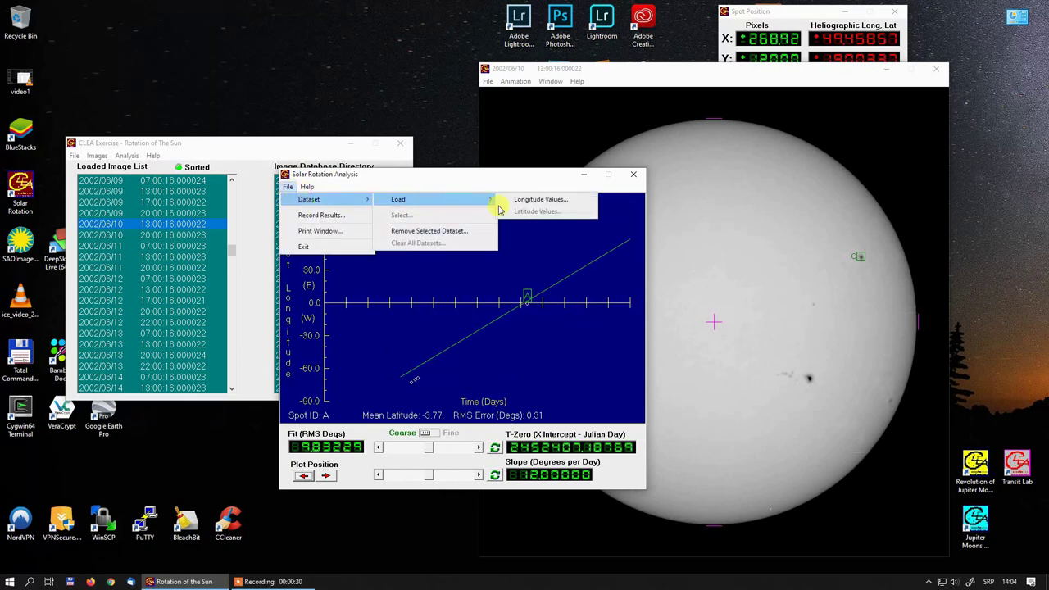
click(541, 199)
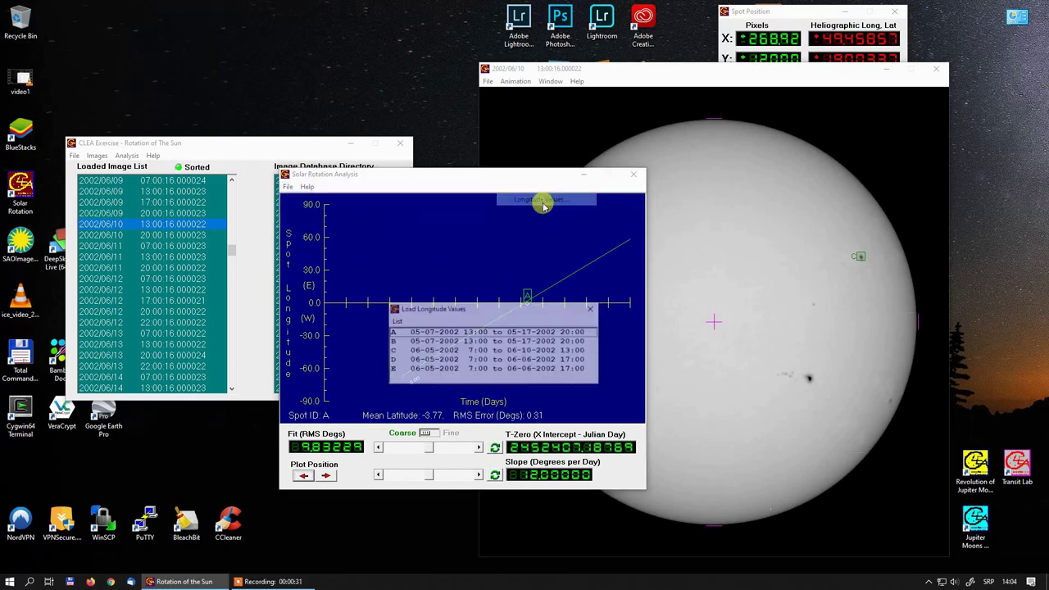
click(446, 341)
- Add the longitude values dataset of spot C, covering 06-05-2002 to 06-10-2002, to the plot
click(288, 187)
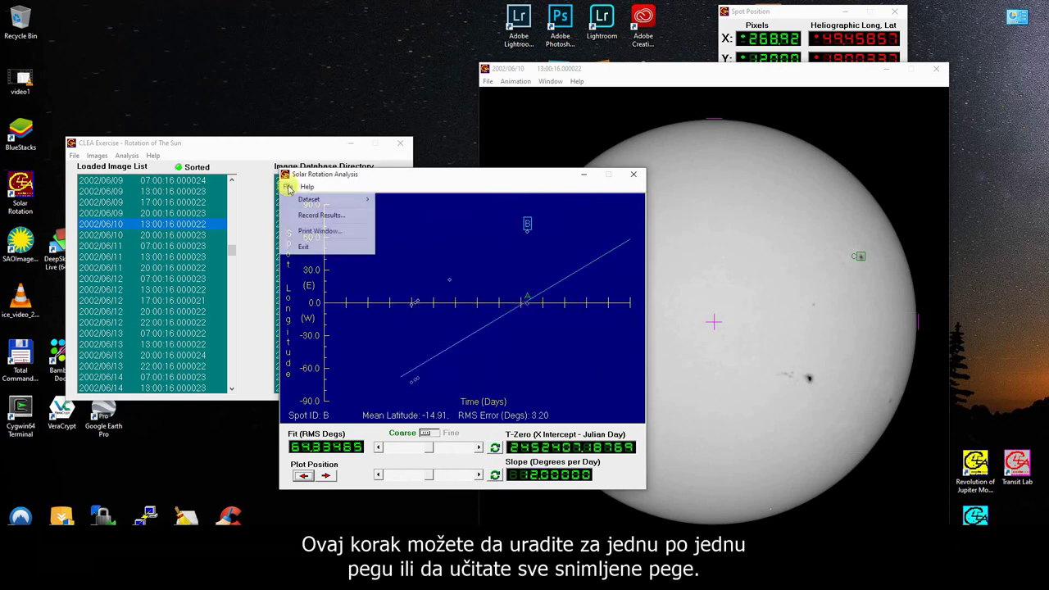
click(310, 199)
click(420, 201)
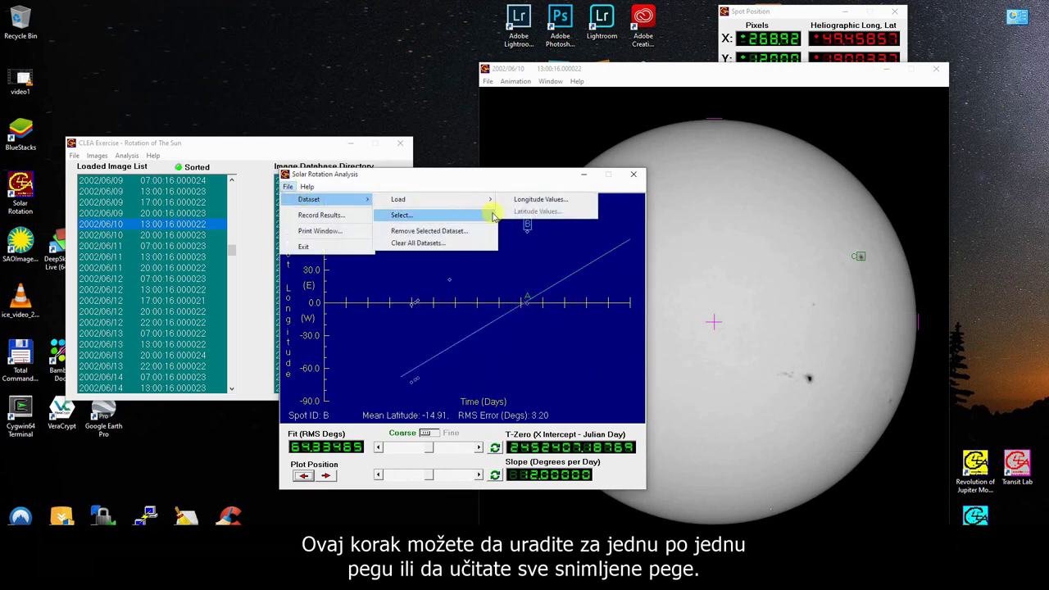
click(550, 200)
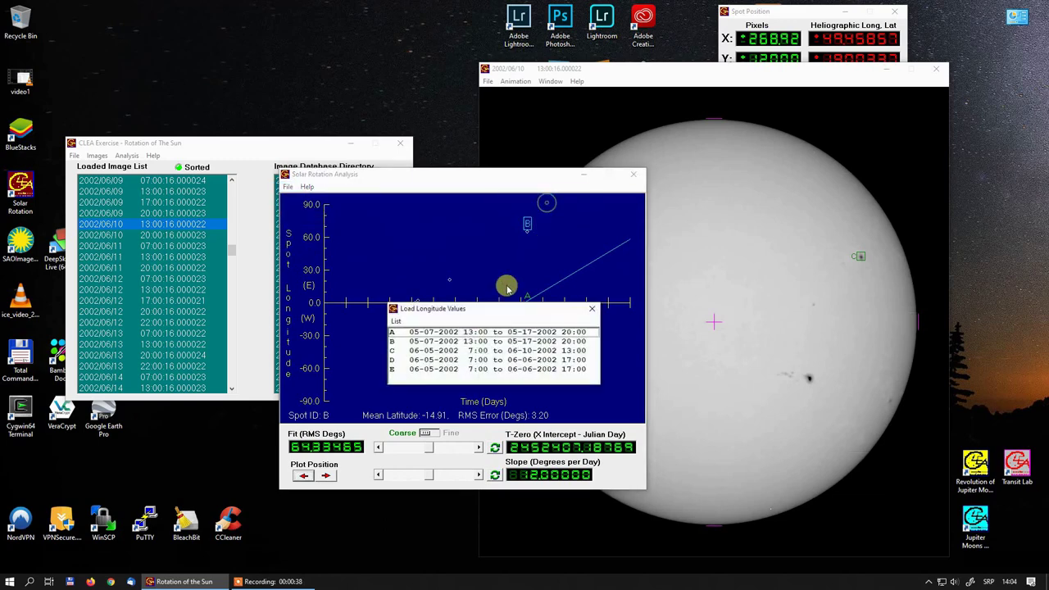
double_click(442, 351)
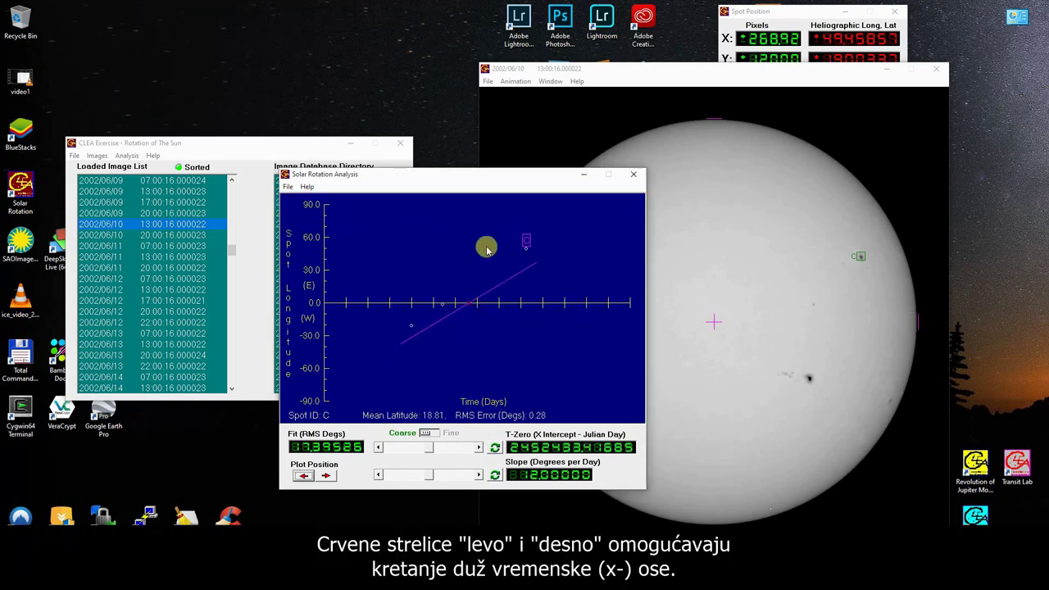
- Shift the plot back and forth along the time axis to view the data points of all loaded spots
click(303, 475)
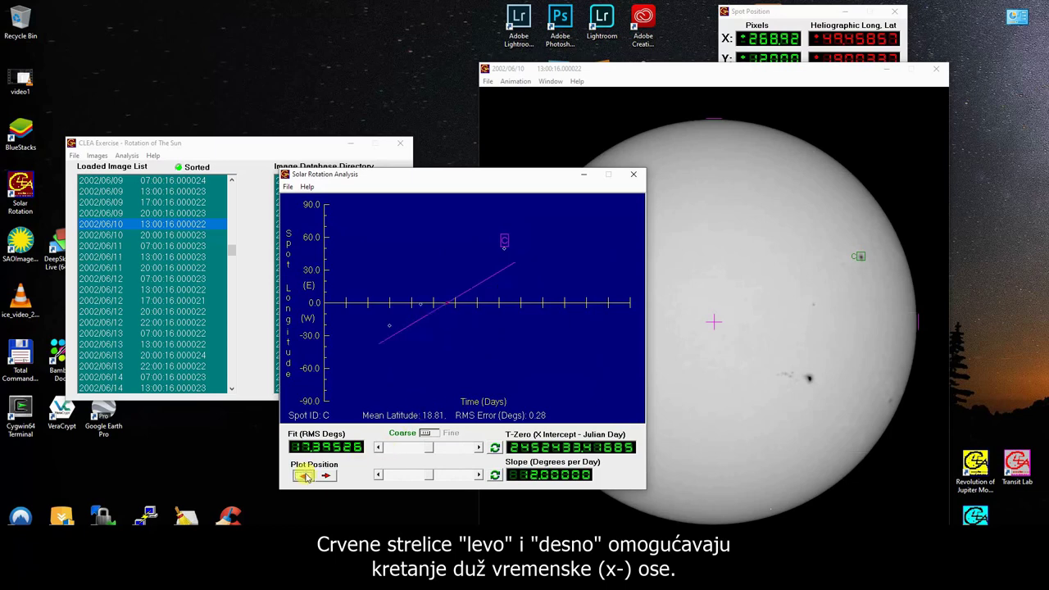
click(330, 478)
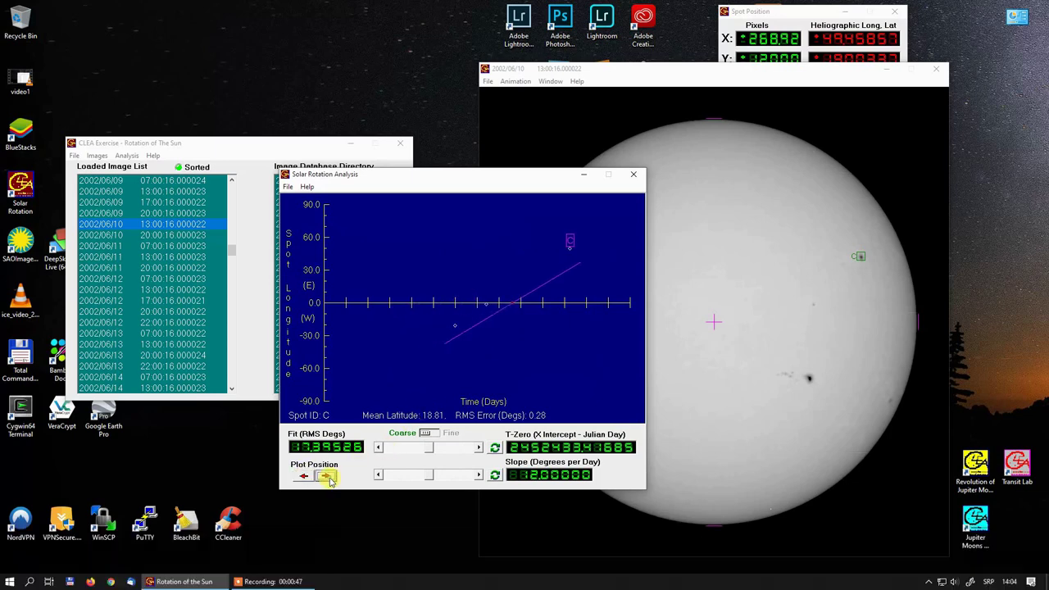
click(328, 477)
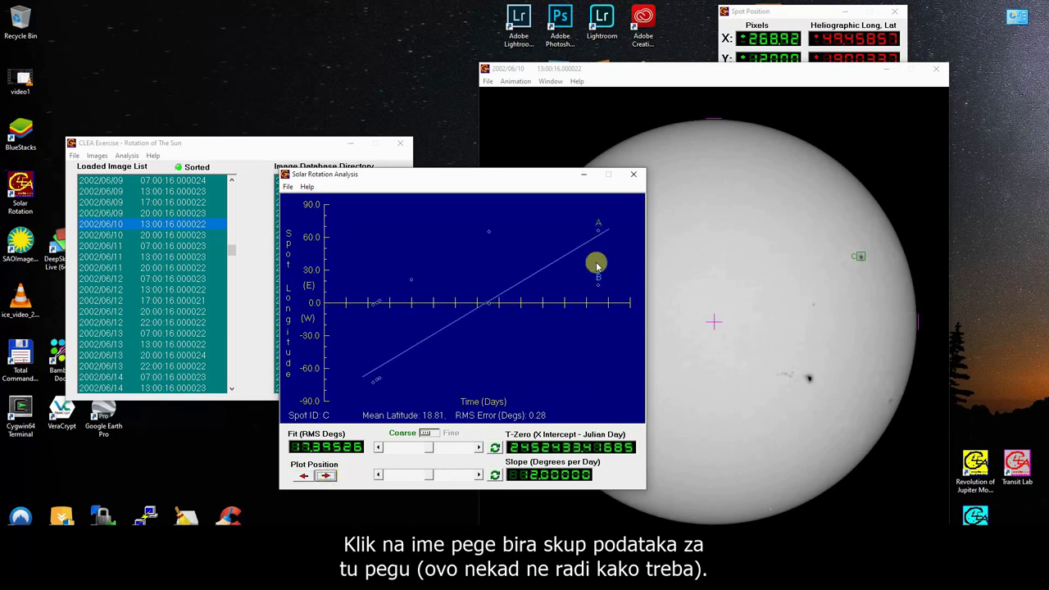
- Try to select the datasets of spots A and B by their labels on the plot
click(601, 223)
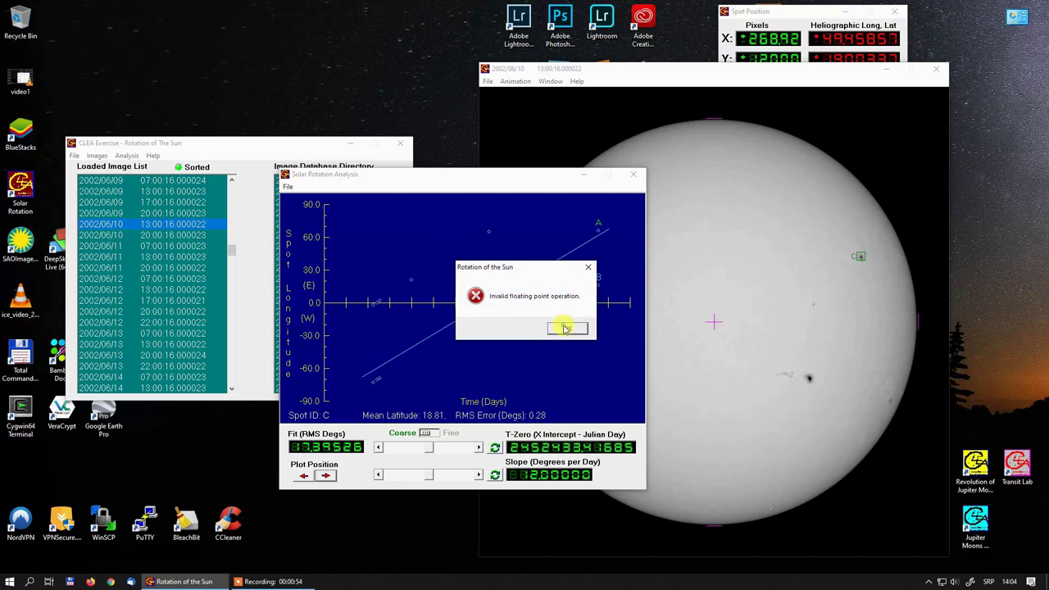
click(566, 329)
click(598, 277)
click(557, 329)
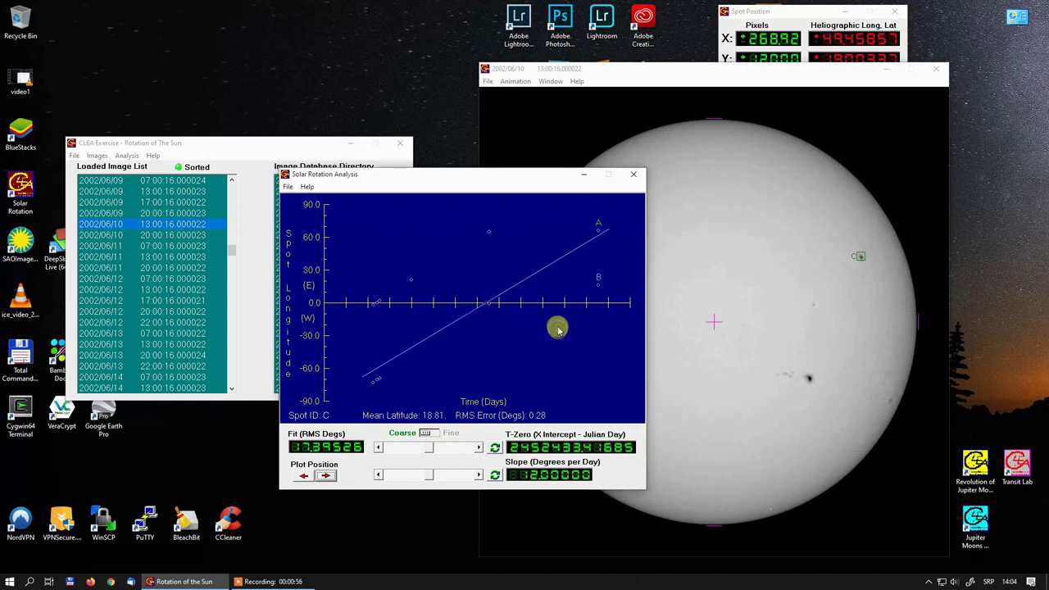
- Clear all loaded datasets from the Solar Rotation Analysis plot
click(288, 187)
click(290, 190)
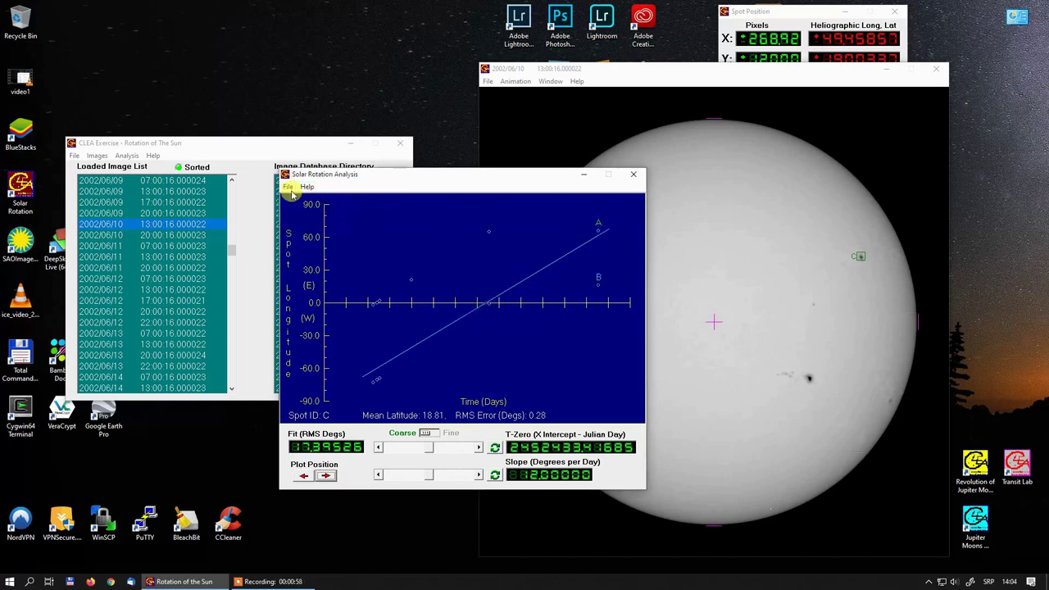
click(288, 187)
mouse_move(309, 199)
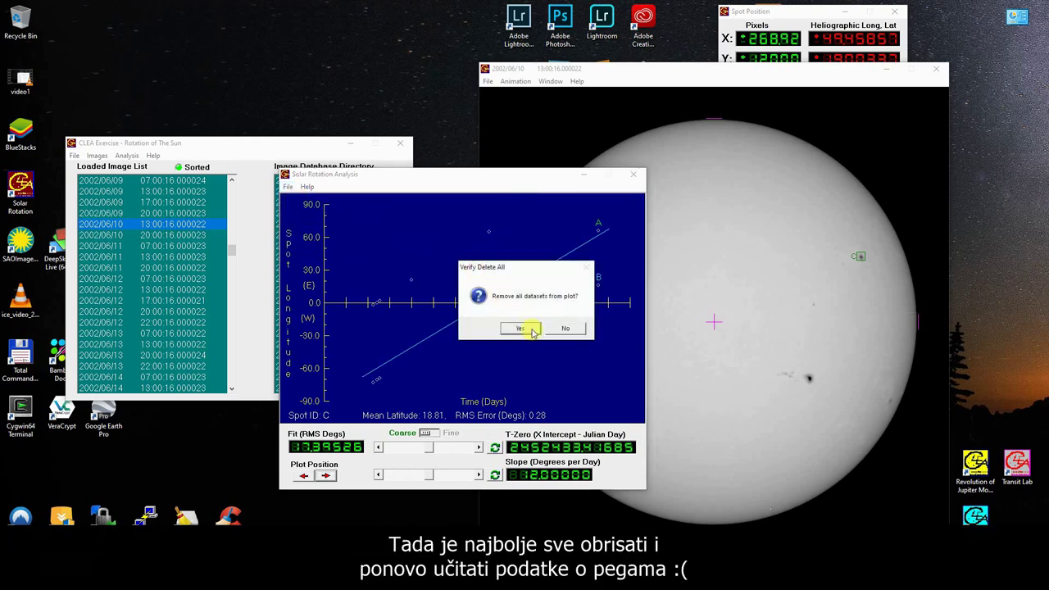
click(529, 328)
click(526, 331)
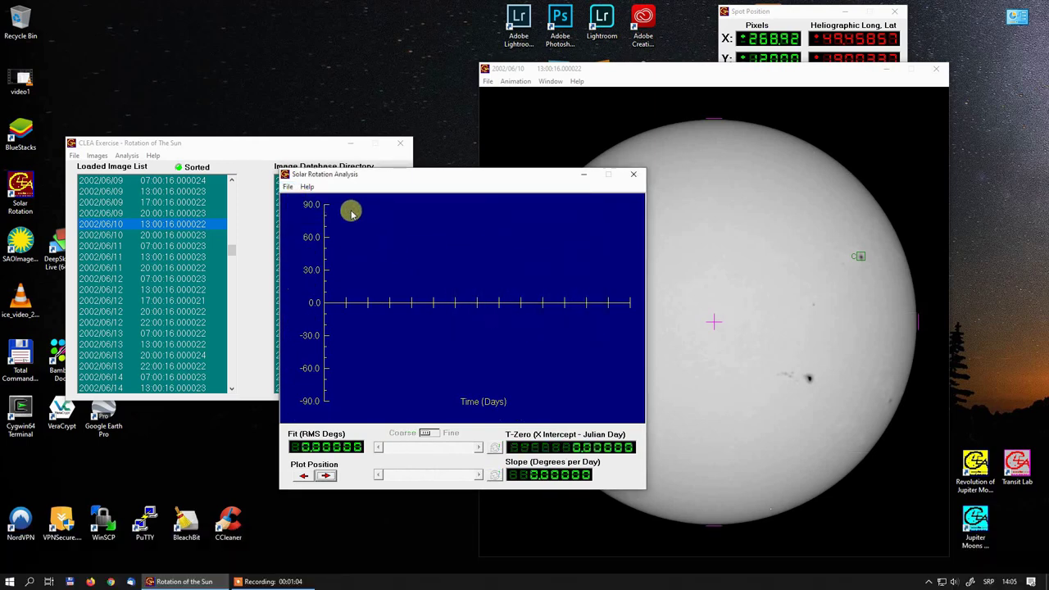
- Load only spot A's longitude values, from 05-07-2002 to 05-17-2002, into the plot
click(288, 187)
click(289, 187)
click(289, 187)
mouse_move(291, 199)
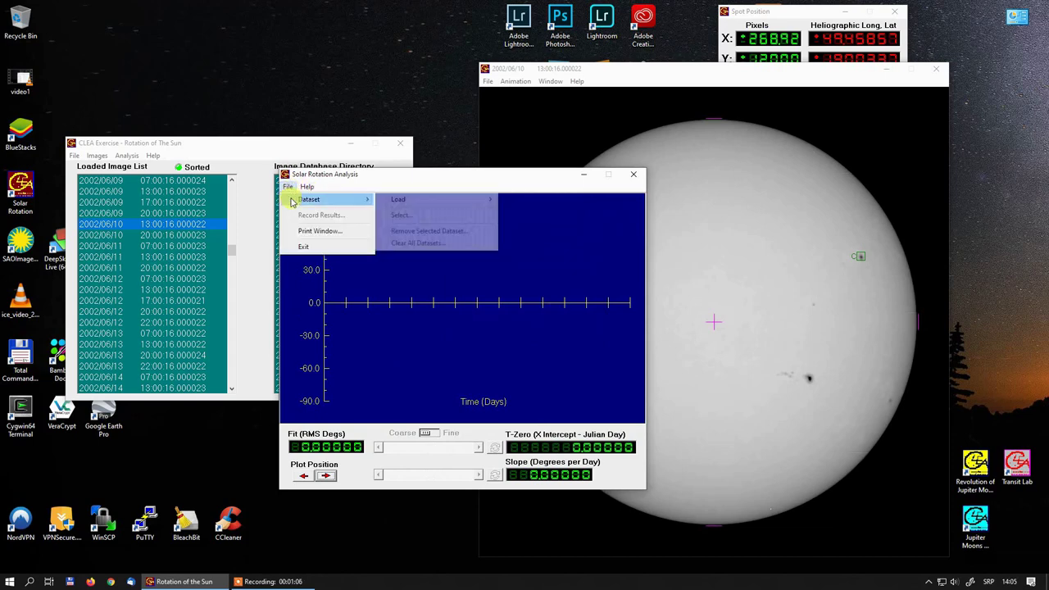
mouse_move(413, 199)
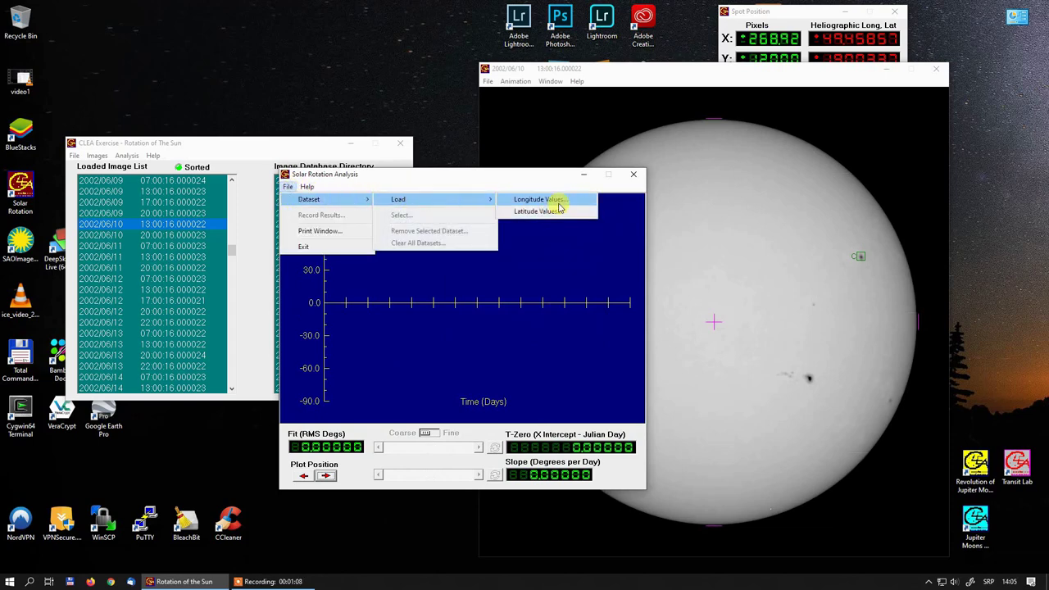
click(566, 204)
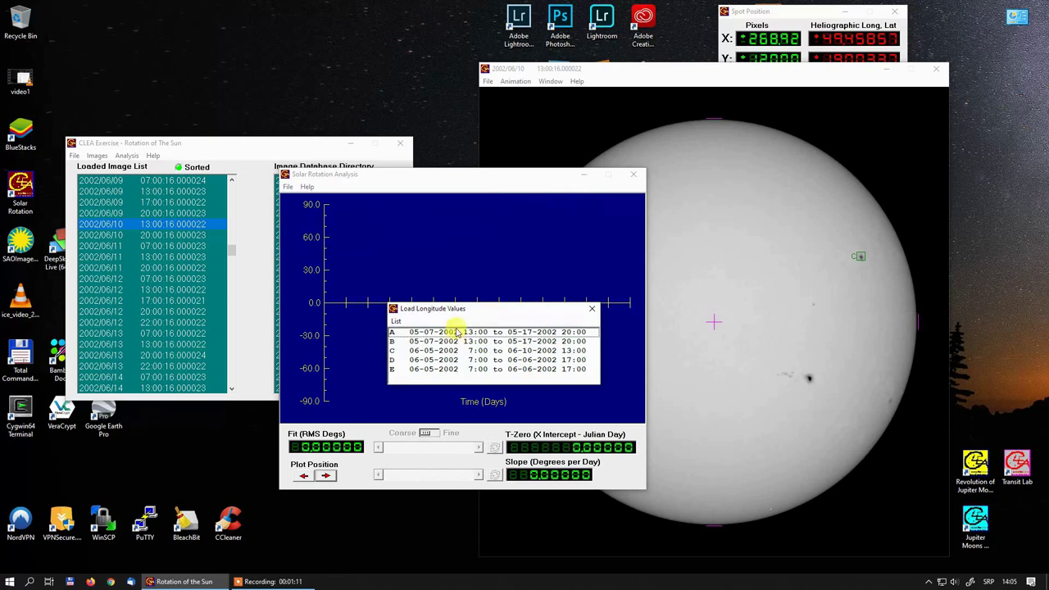
double_click(457, 332)
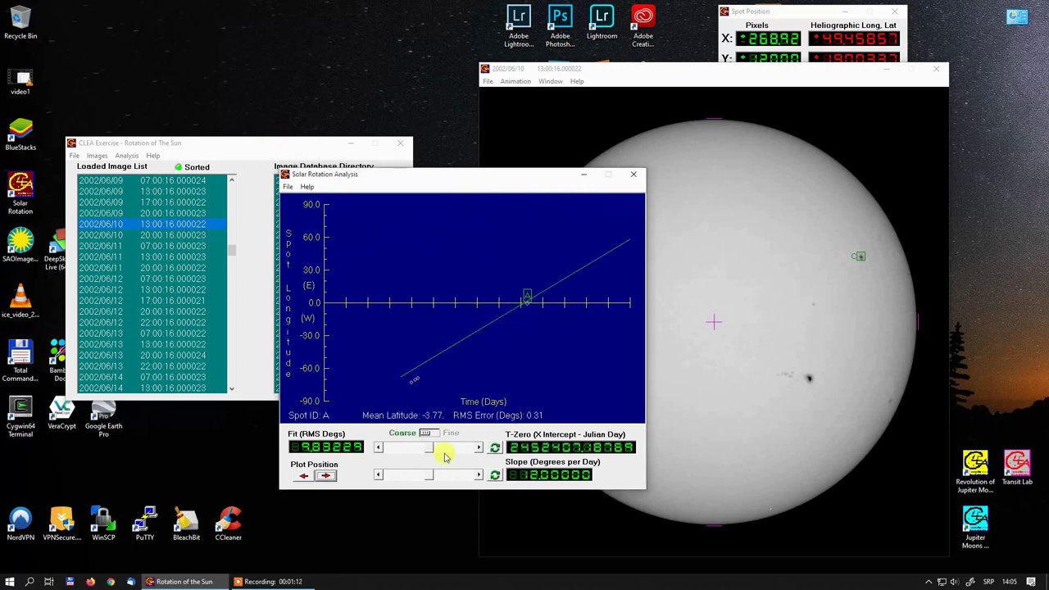
- Shift the plot to show all points and coarsely fit spot A's line with T-Zero 2452407.42569 and slope 14 degrees per day
click(324, 477)
click(305, 477)
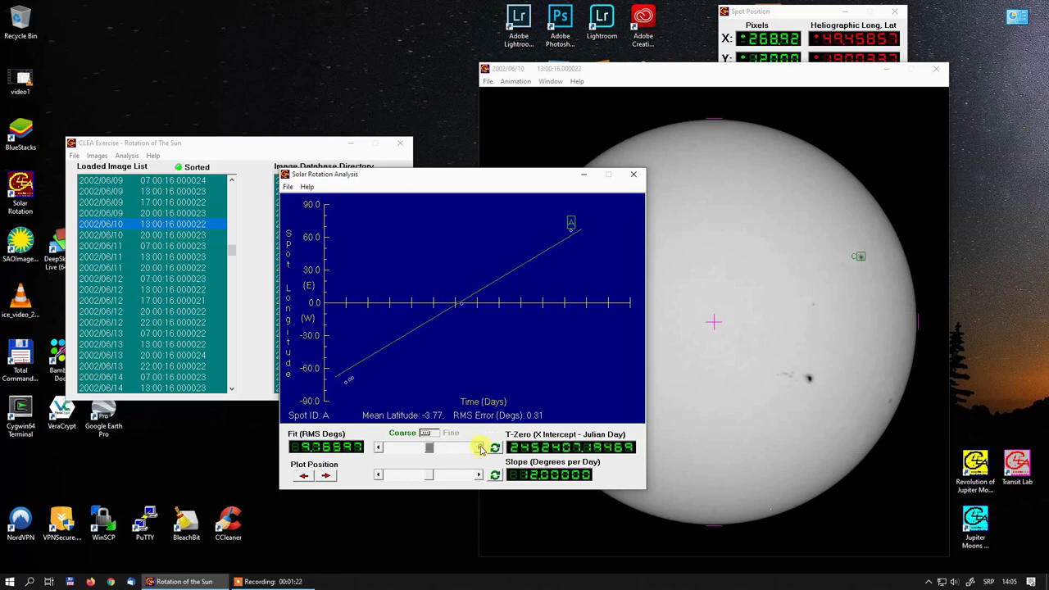
click(480, 448)
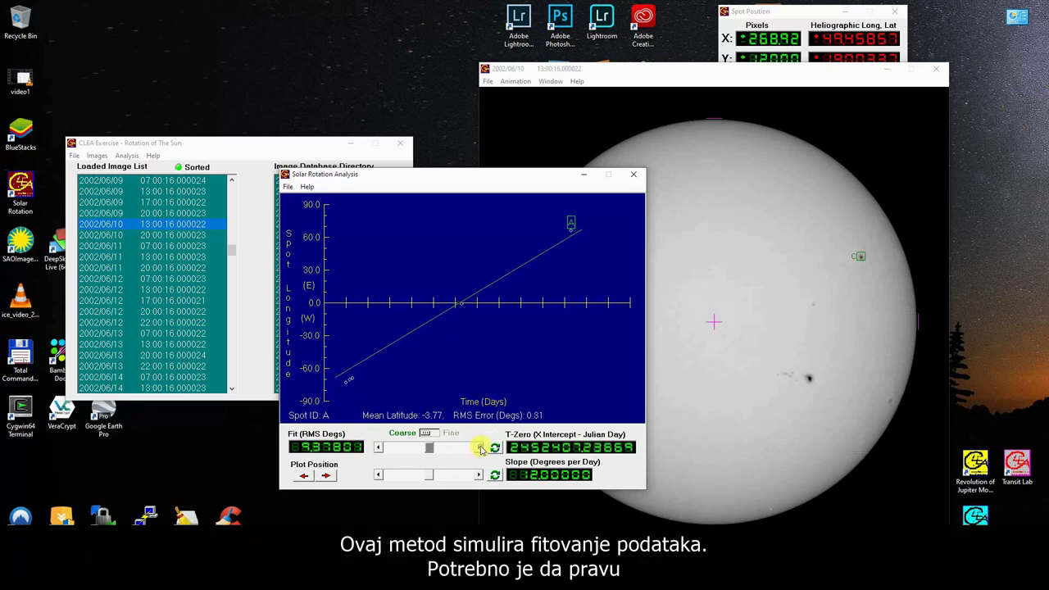
drag(429, 448, 429, 479)
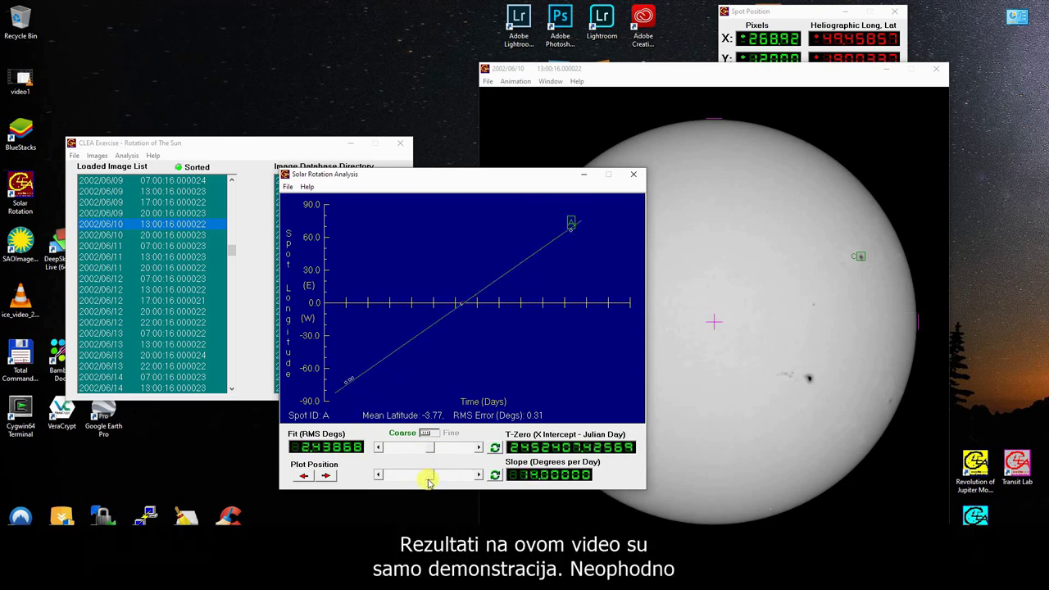
- Refine spot A's fit with a slope of 13.5 degrees per day and, using fine adjustment, T-Zero 2452407.43458
click(480, 479)
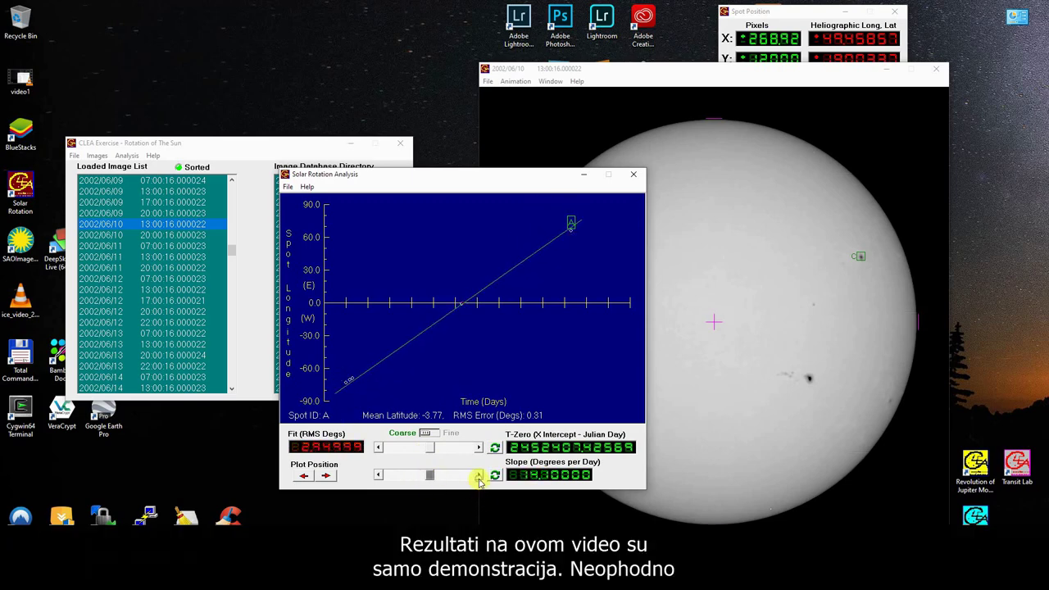
click(379, 475)
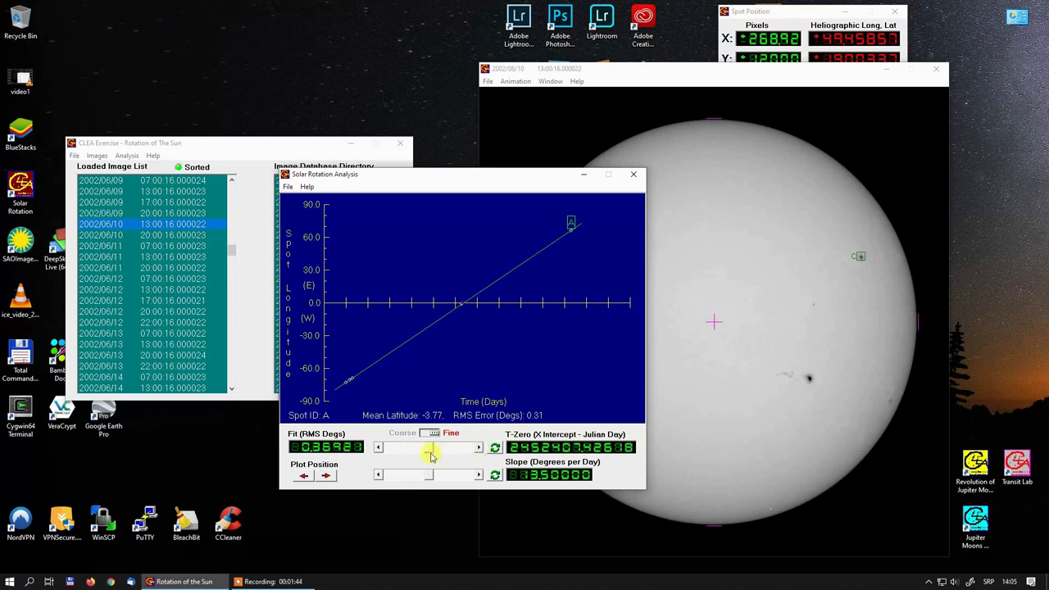
mouse_move(432, 456)
mouse_down()
mouse_move(402, 456)
mouse_move(432, 465)
mouse_up()
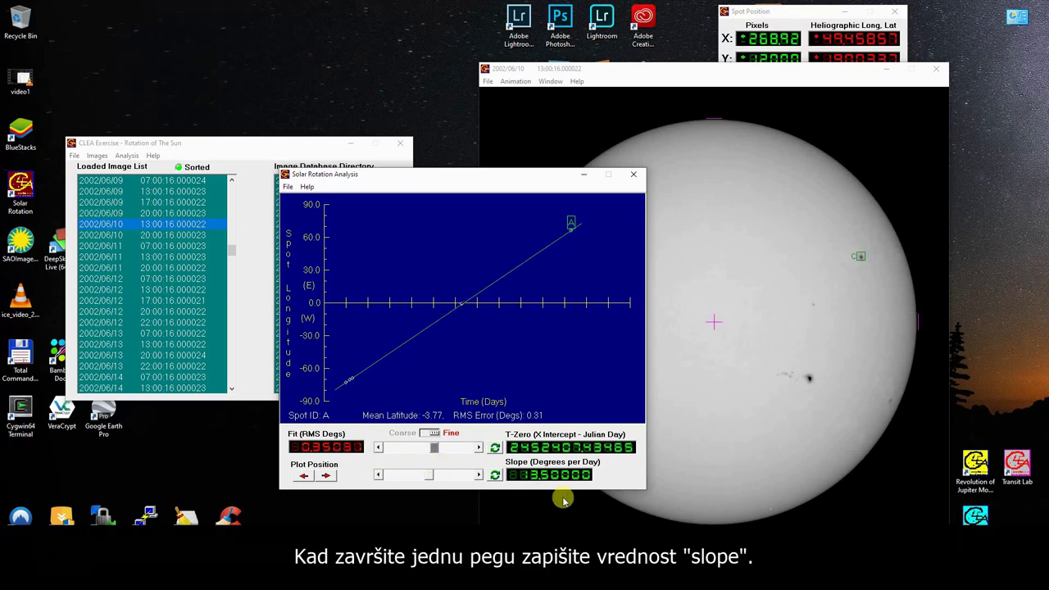
click(379, 448)
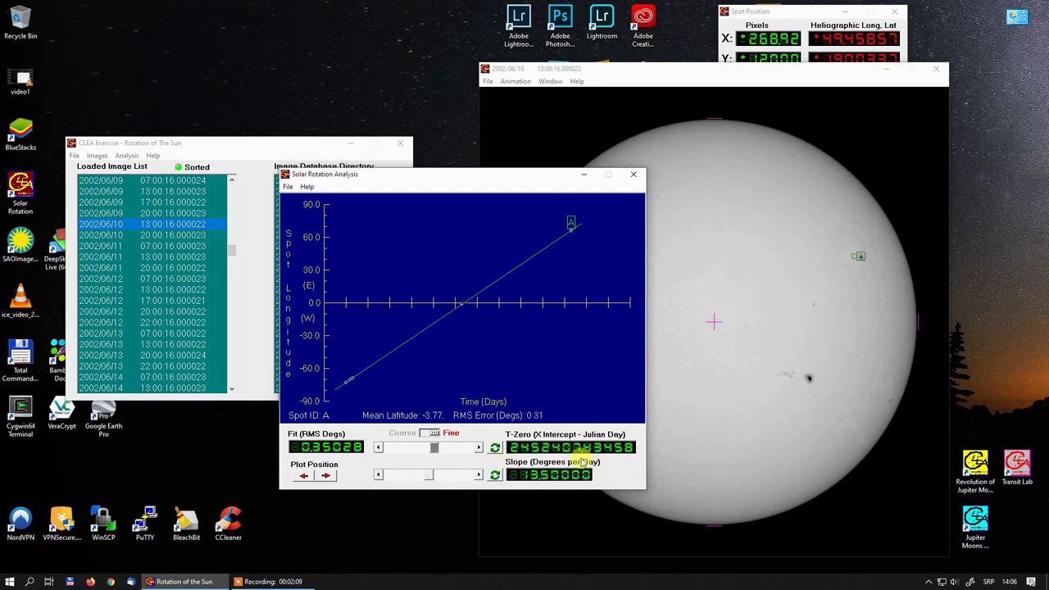
- Record spot A's rotation results, leaving the synodic and sidereal period fields empty
click(288, 188)
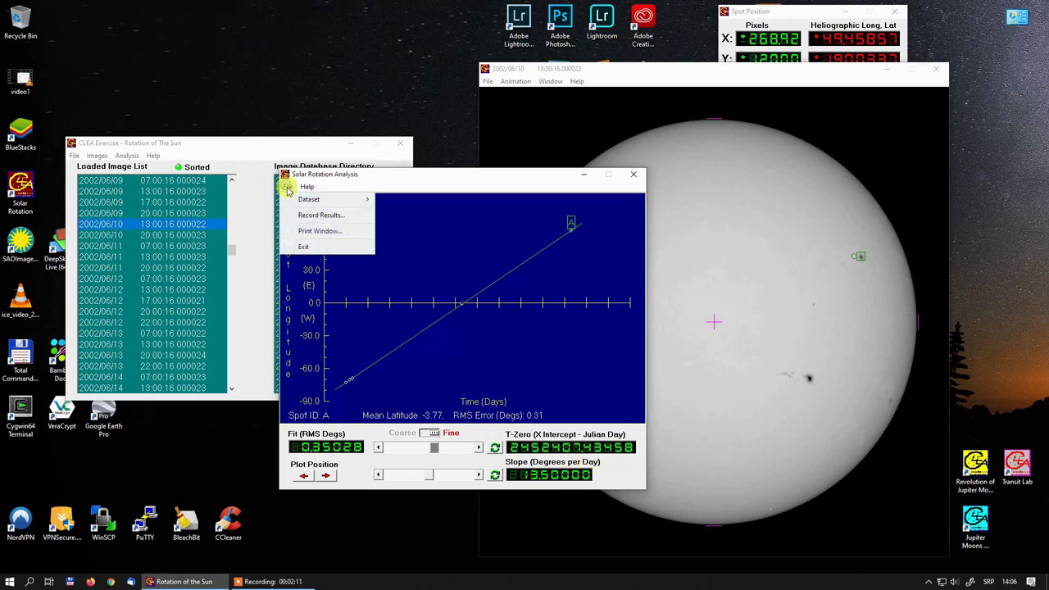
click(326, 217)
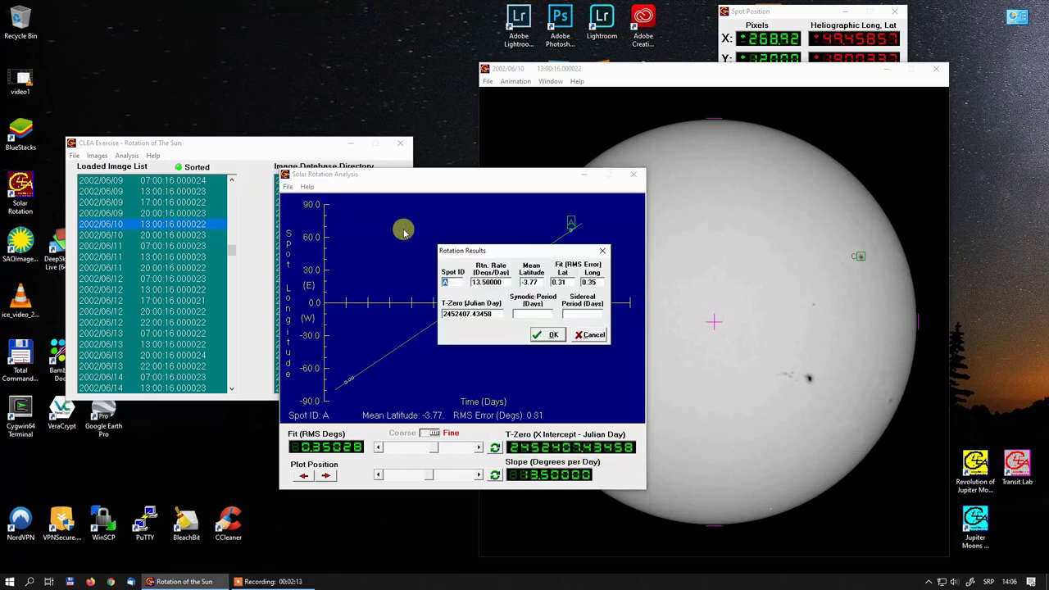
click(552, 335)
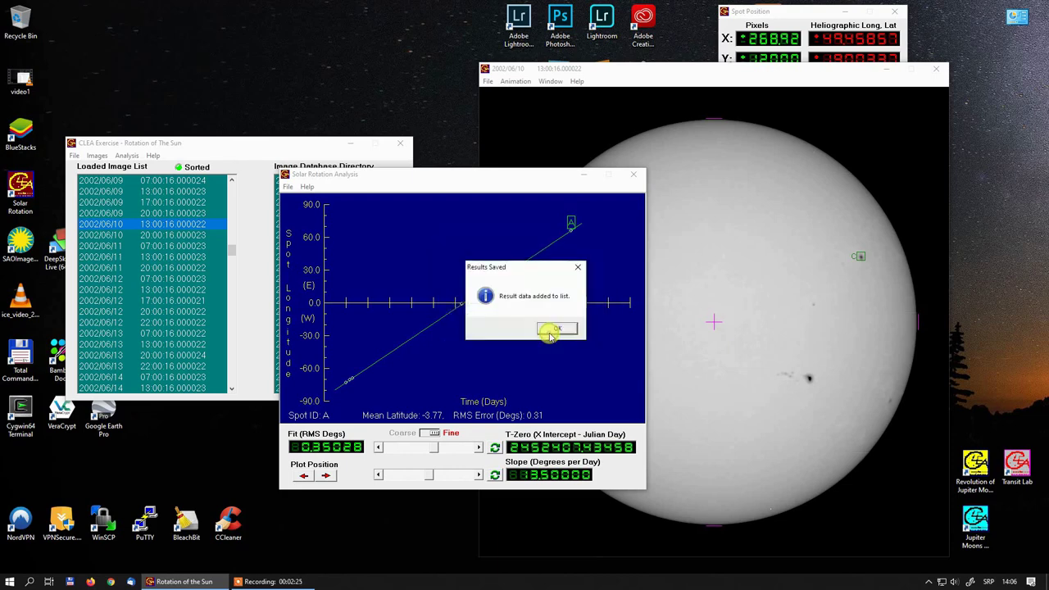
- Load spot B's longitude values, from 05-07-2002 to 05-17-2002, into the rotation plot
click(562, 329)
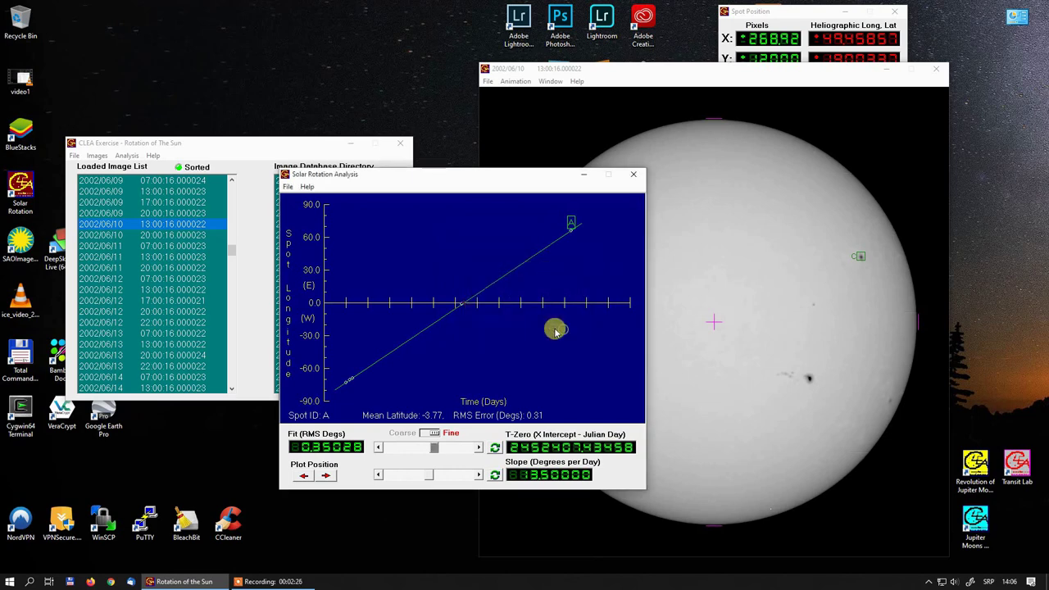
click(287, 187)
click(288, 187)
click(288, 187)
mouse_move(327, 199)
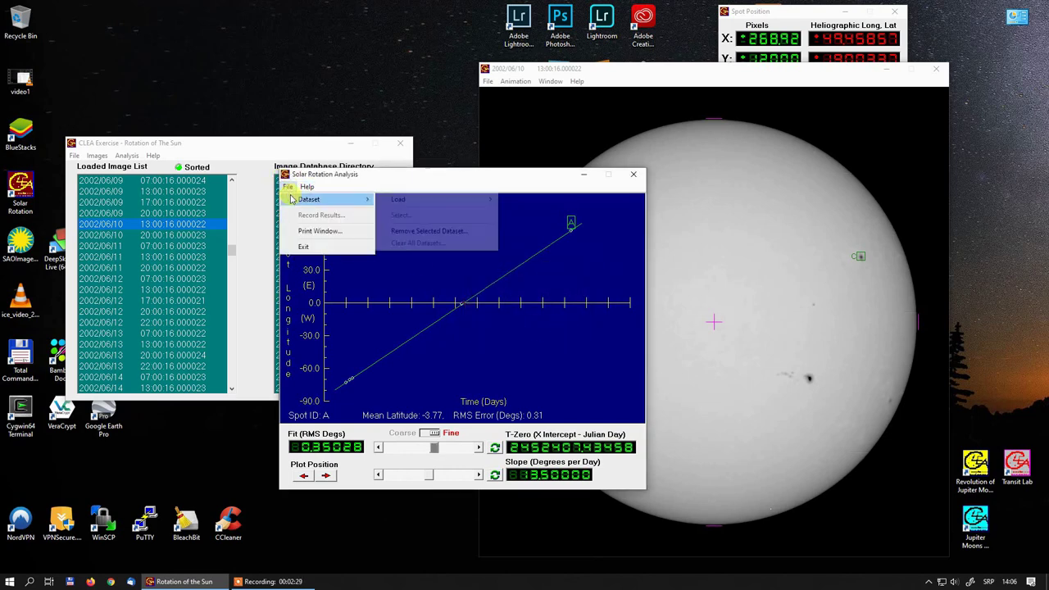
mouse_move(428, 199)
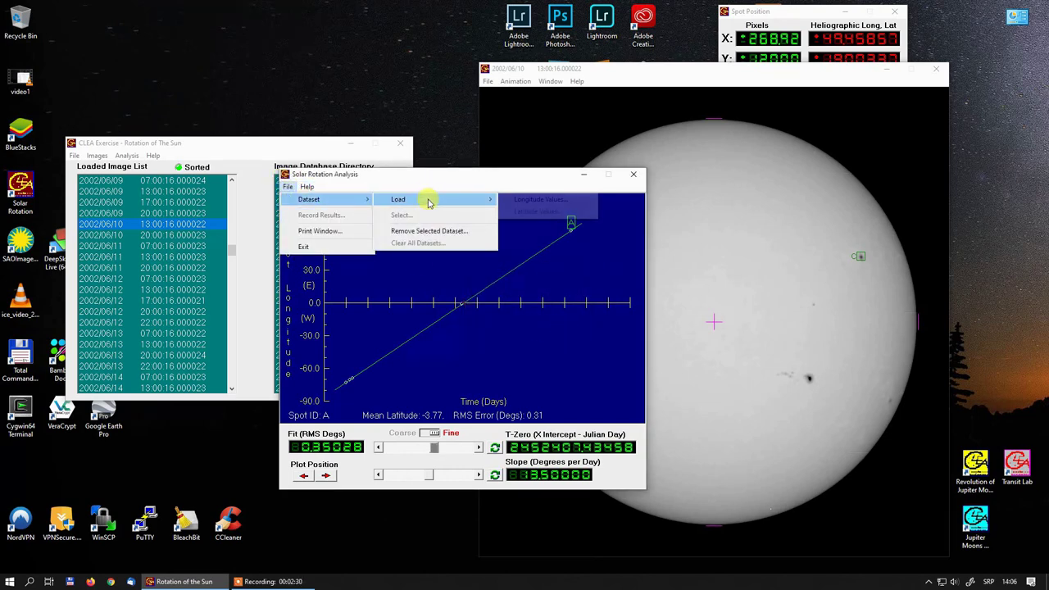
click(521, 202)
click(434, 343)
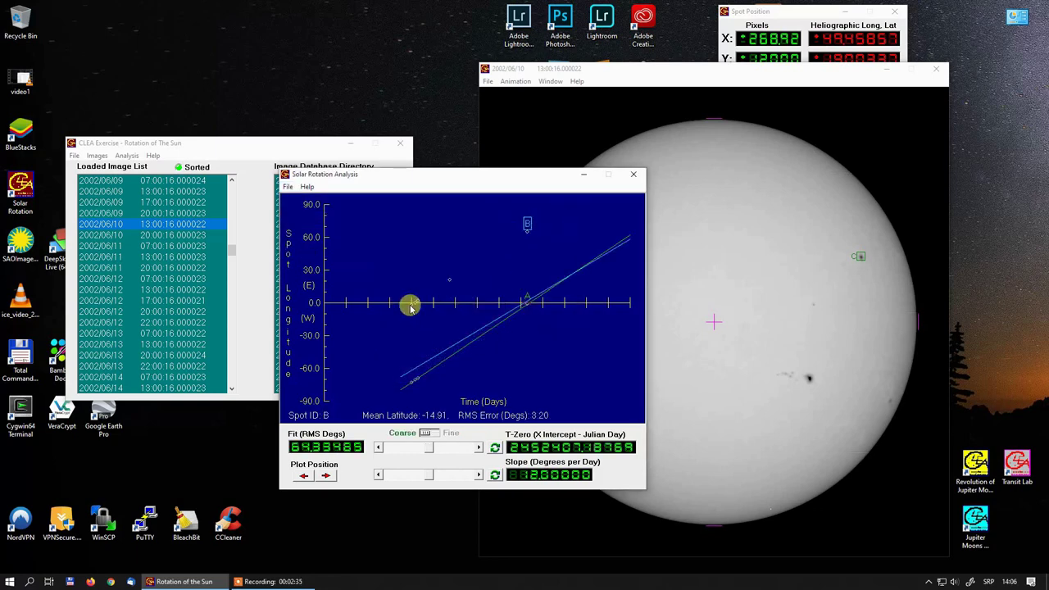
- Fit spot B's line to its points with T-Zero 2452402.05669 and a slope of 12.7 degrees per day
click(429, 447)
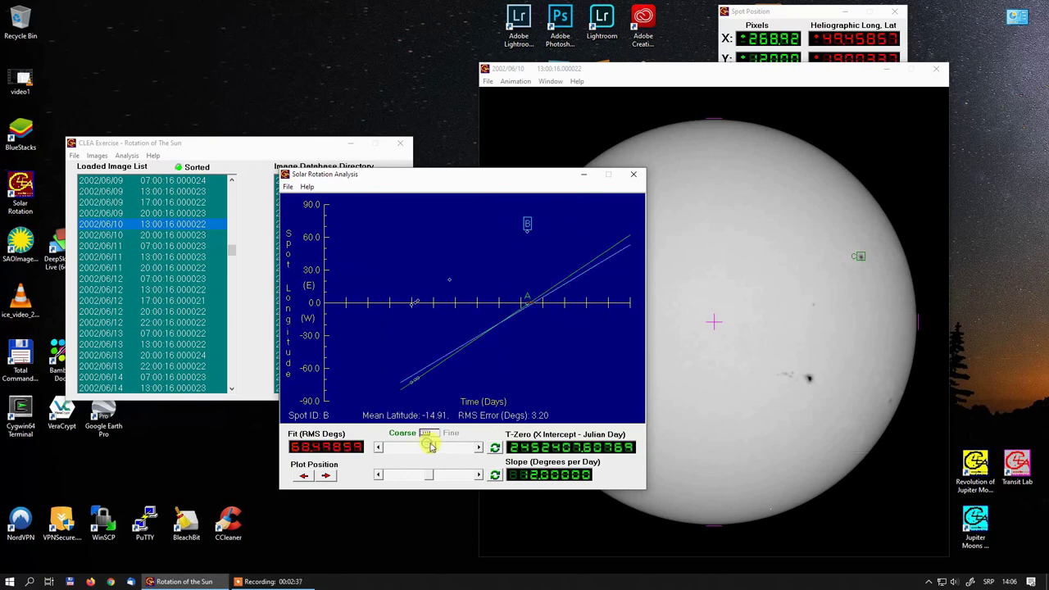
drag(429, 447, 399, 435)
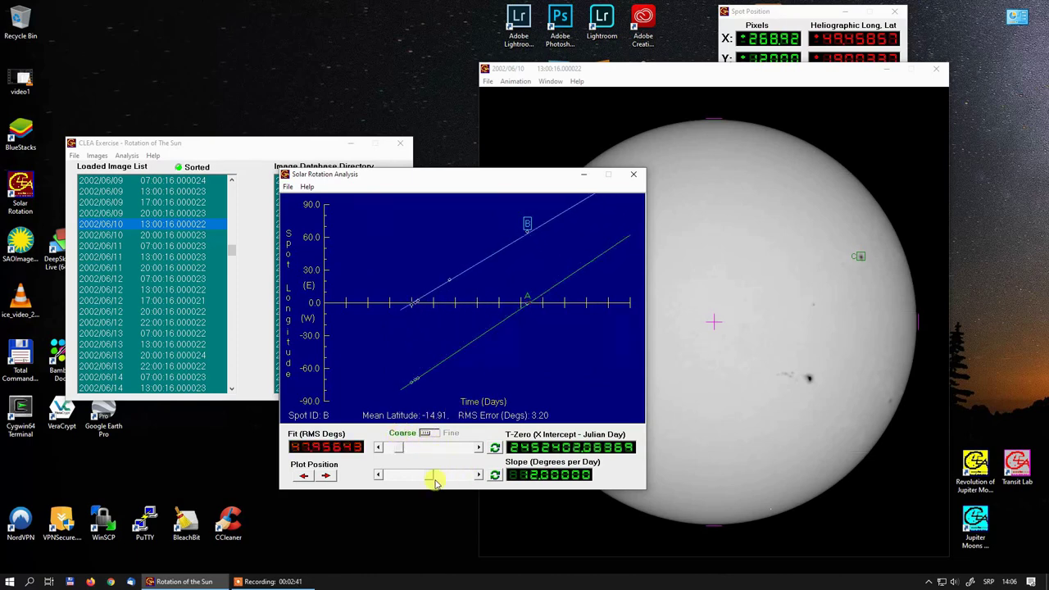
drag(429, 480, 428, 480)
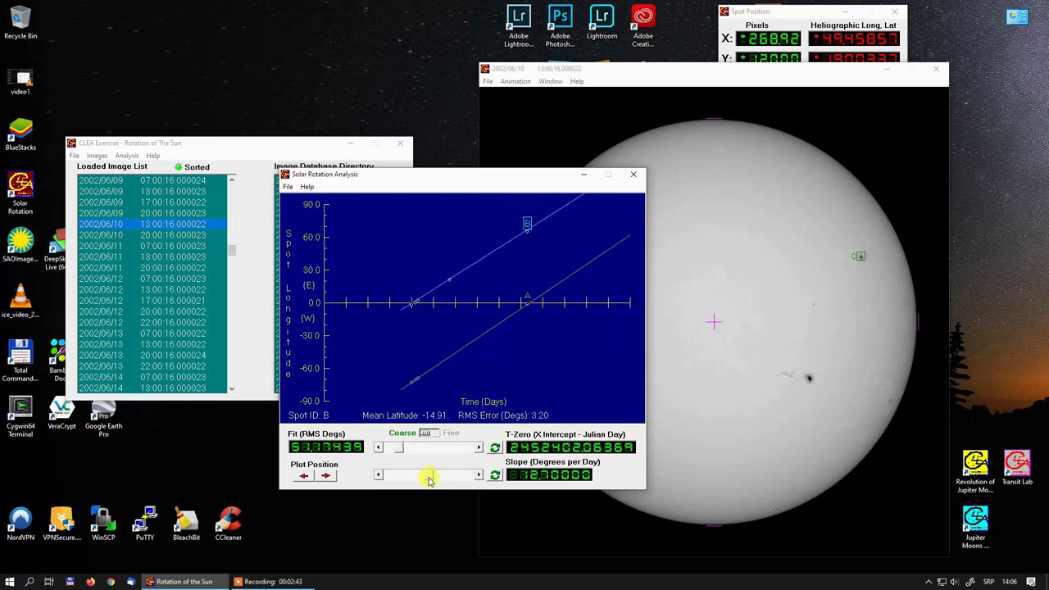
click(385, 449)
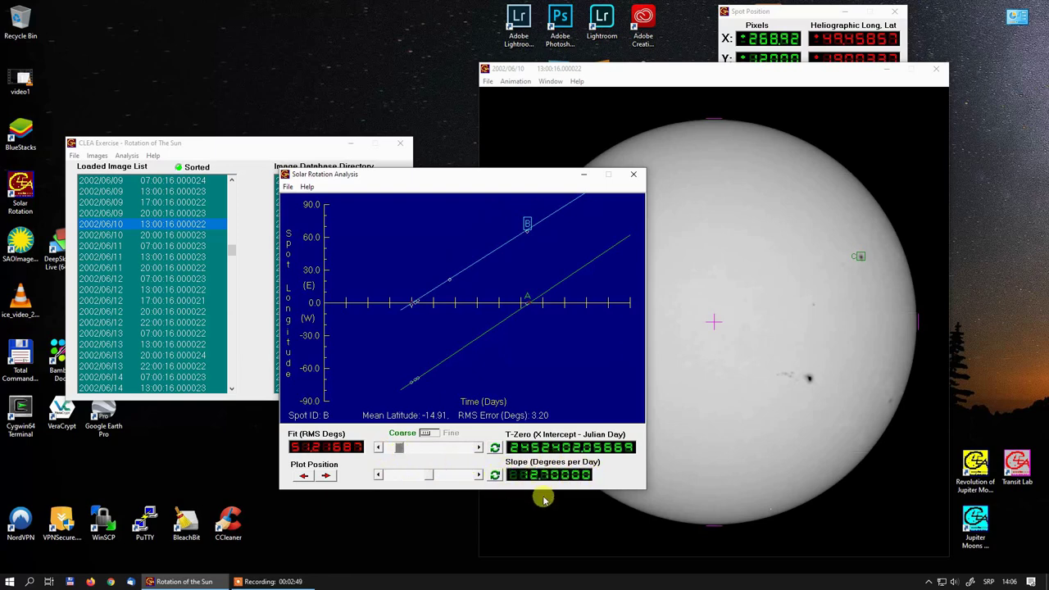
- Record spot B's rotation results, leaving the synodic and sidereal period fields empty
click(288, 187)
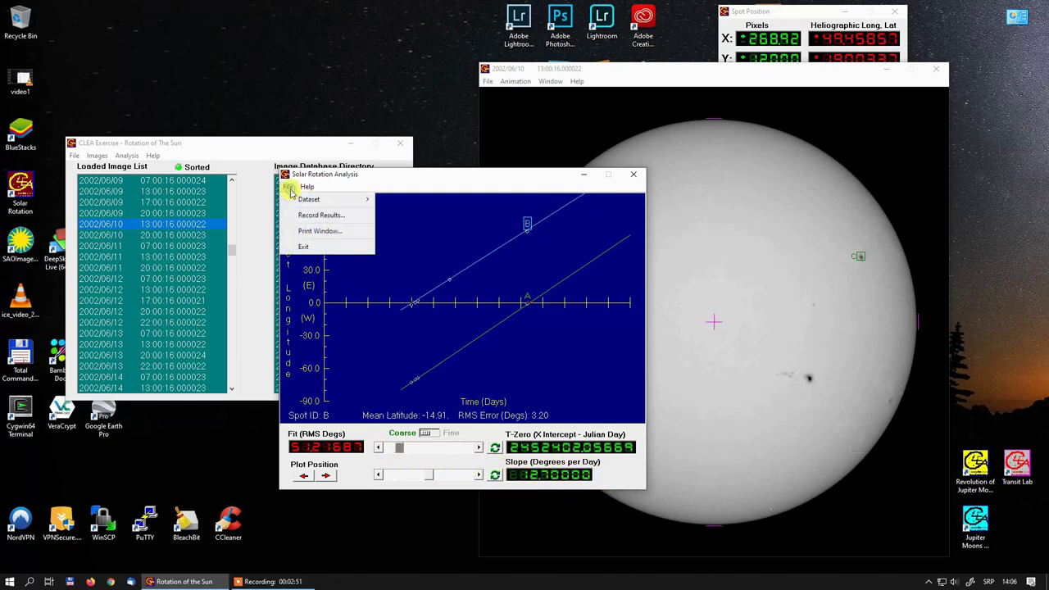
click(319, 215)
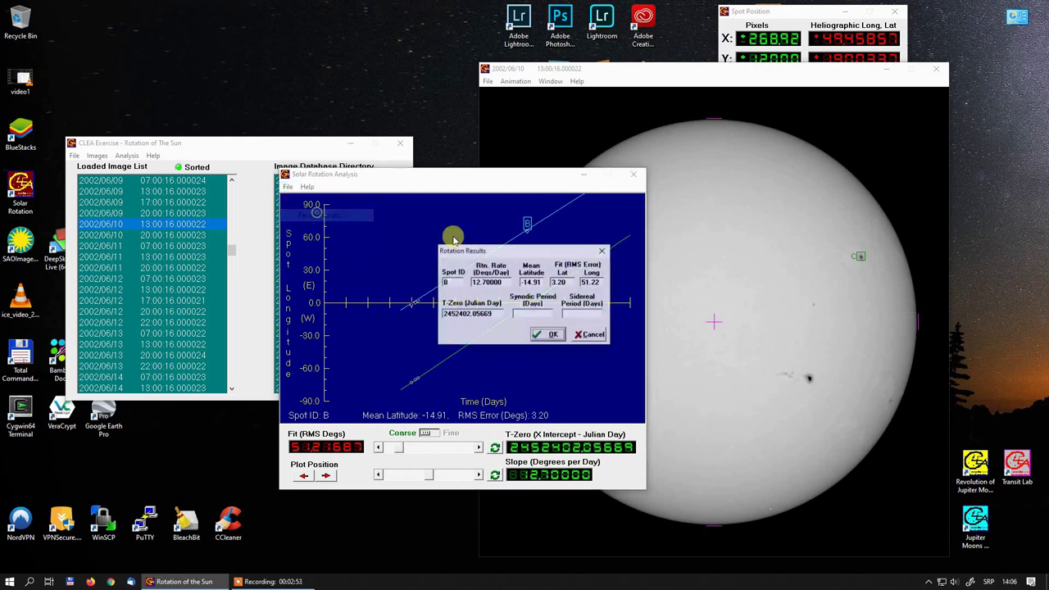
click(554, 336)
click(552, 329)
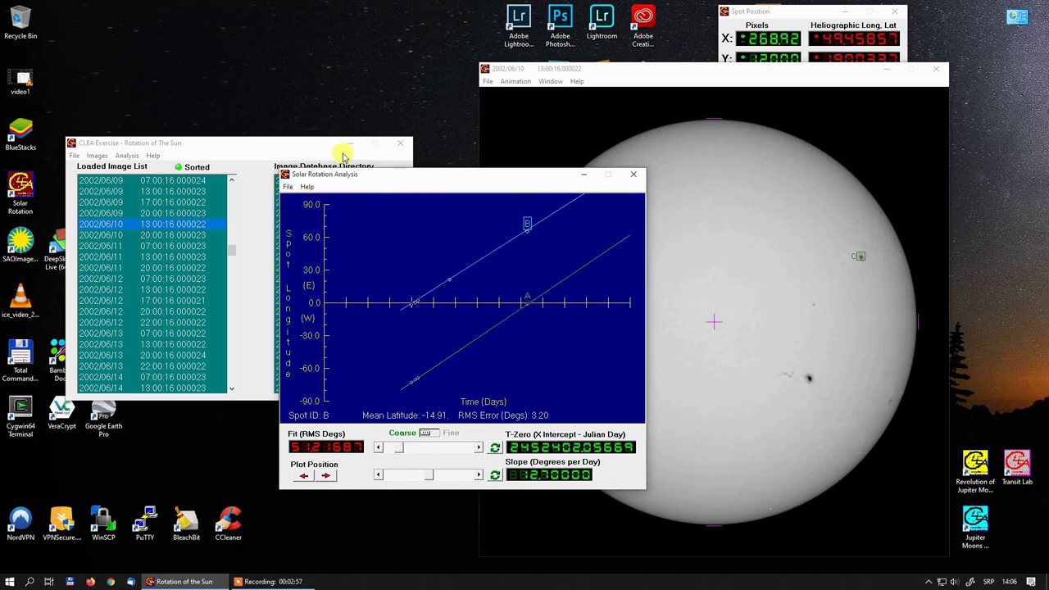
- Load spot C's longitude values, from 06-05-2002 to 06-10-2002, into the rotation plot
click(287, 187)
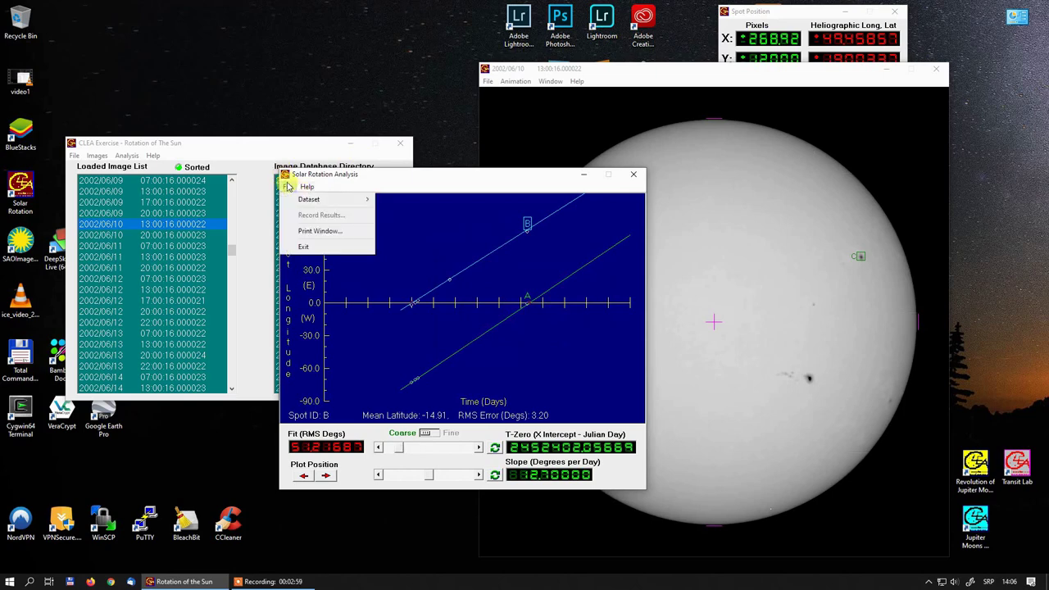
mouse_move(303, 199)
mouse_move(424, 201)
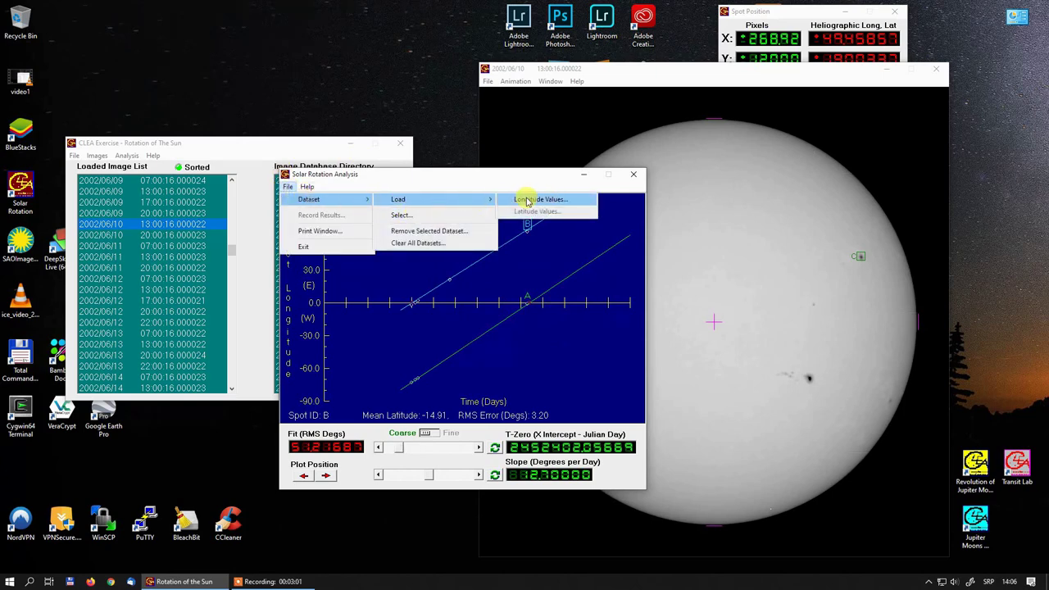
click(528, 201)
click(428, 351)
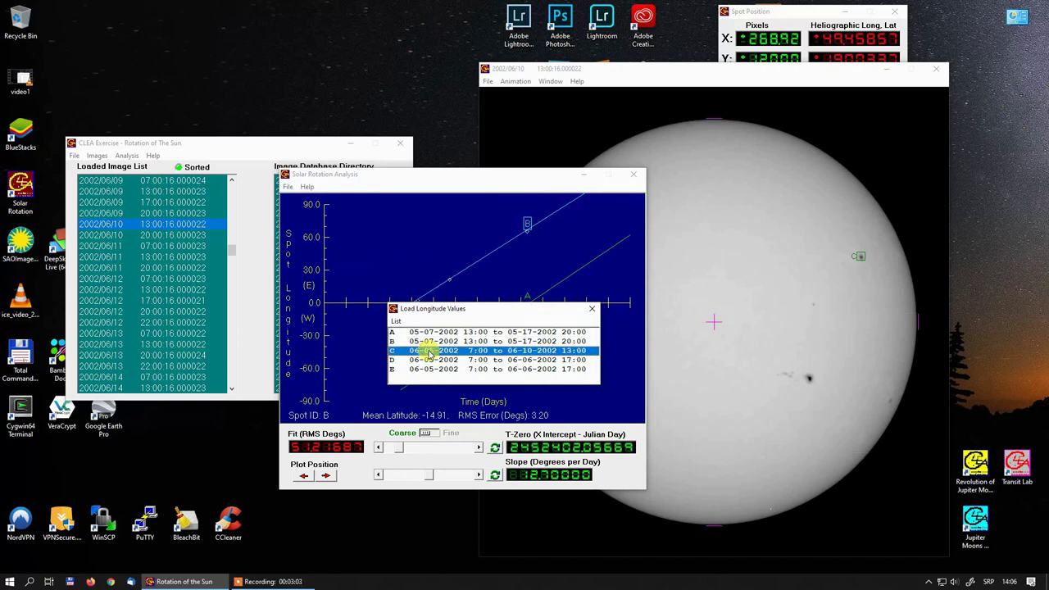
click(520, 365)
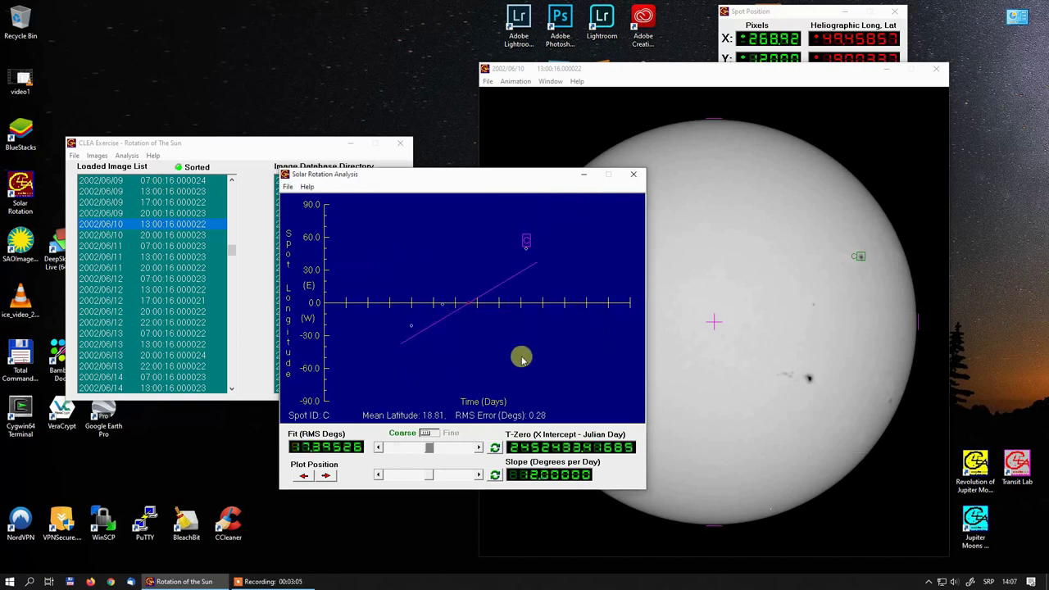
- Fit spot C's line with T-Zero 2452432.42985 and a slope of 14 degrees per day
drag(429, 447, 424, 450)
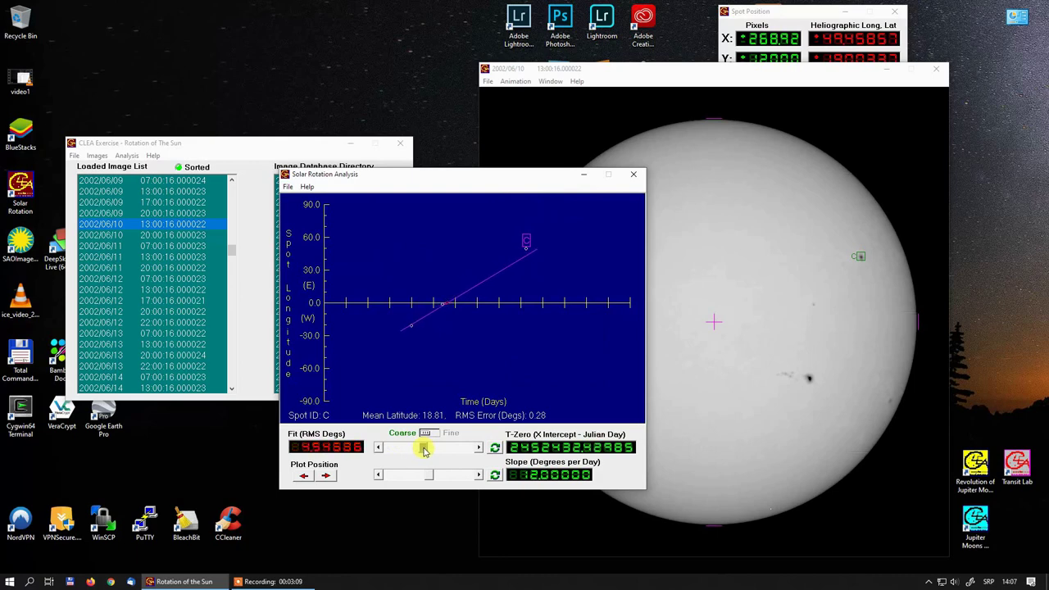
drag(431, 478, 432, 478)
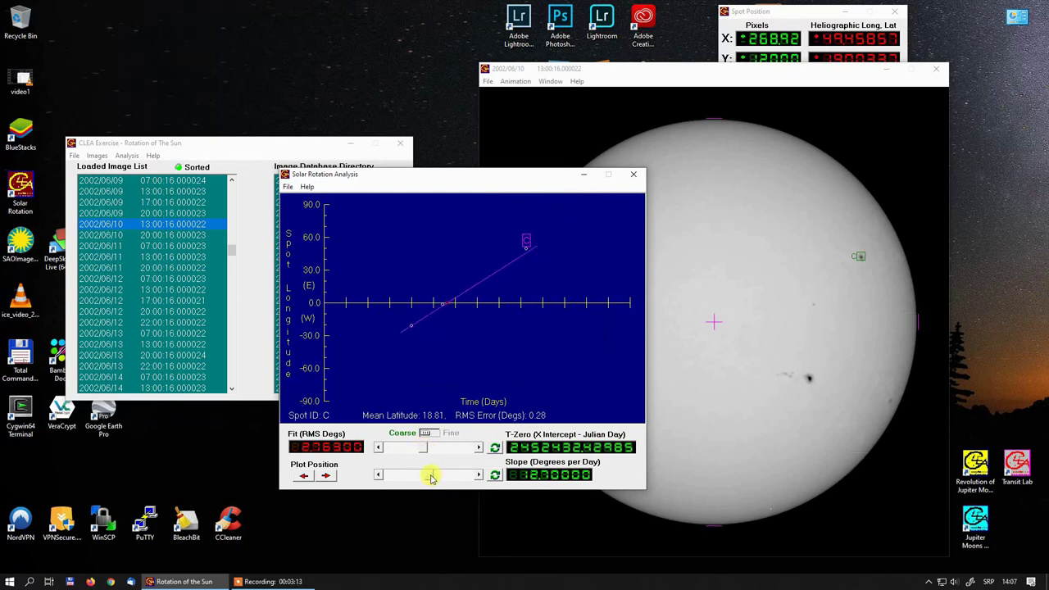
click(431, 478)
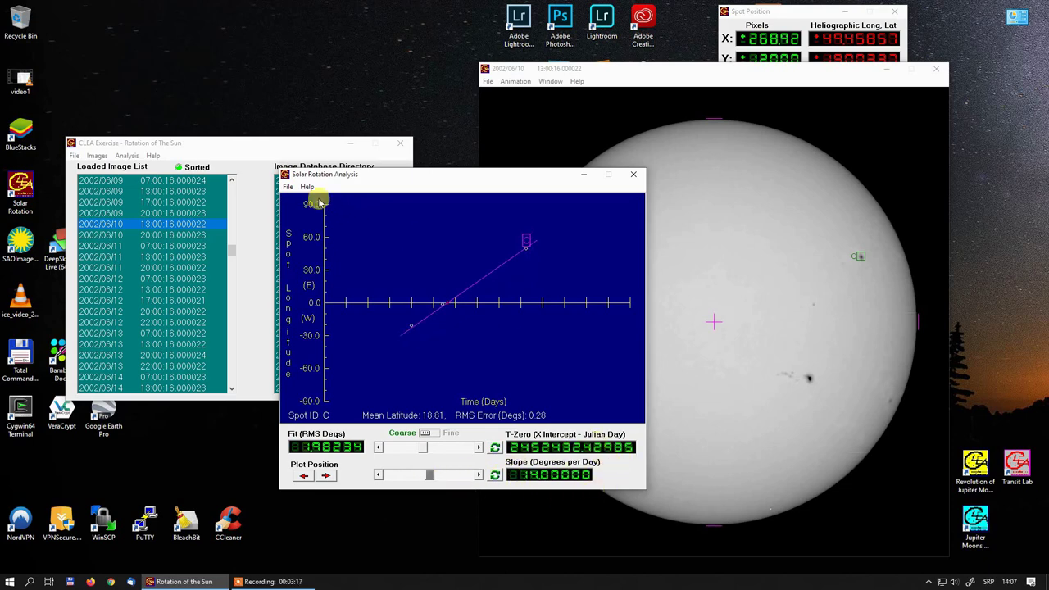
- Record the rotation results for spot C's fitted line
click(288, 186)
click(313, 202)
click(288, 187)
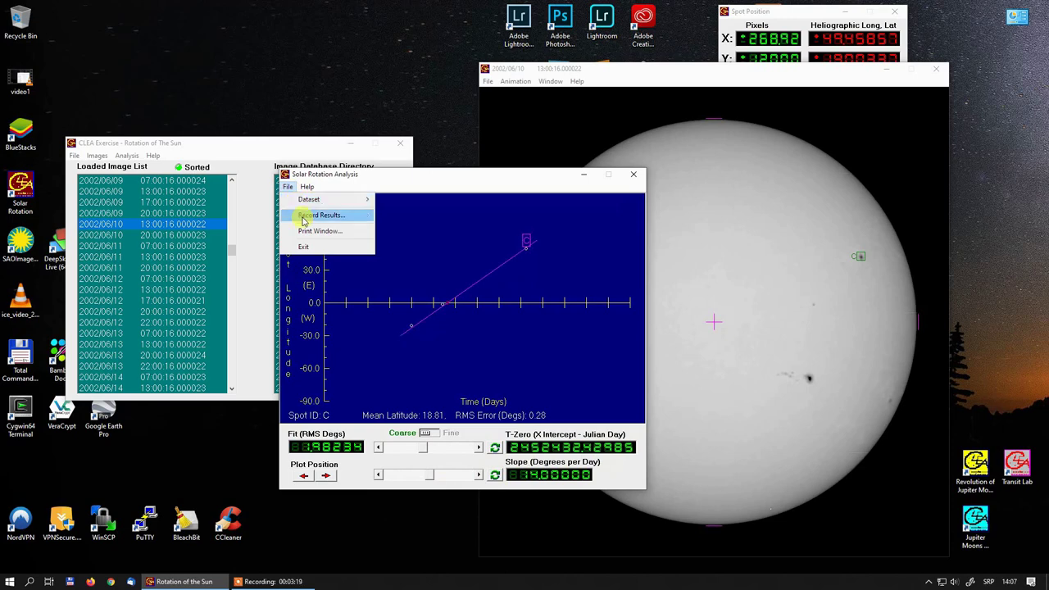
click(305, 216)
click(552, 334)
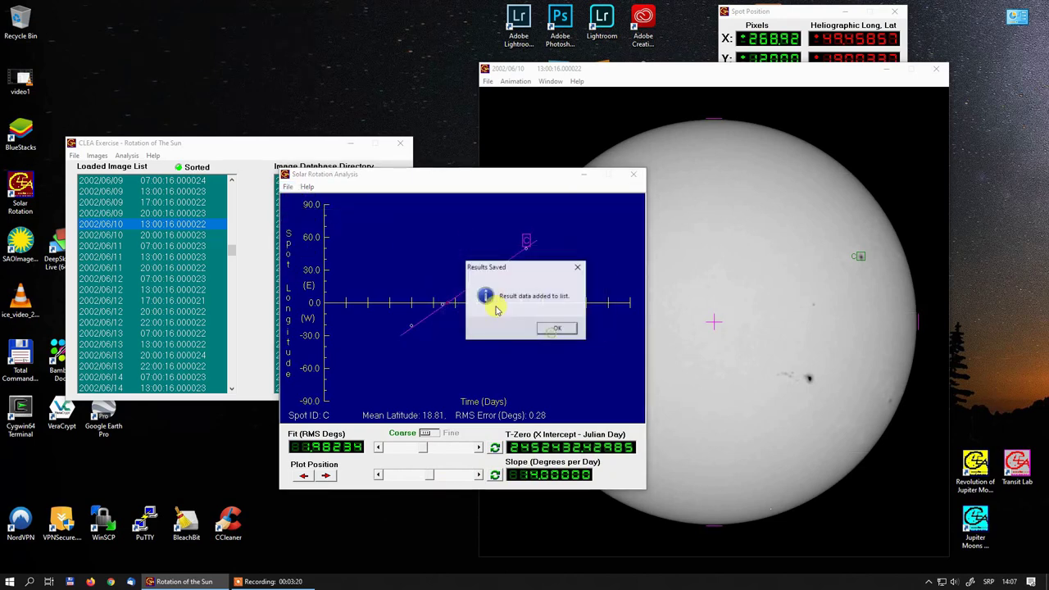
click(560, 332)
- Load spot D's longitude values, from 06-05-2002 to 06-06-2002, into the rotation plot
click(288, 186)
click(287, 186)
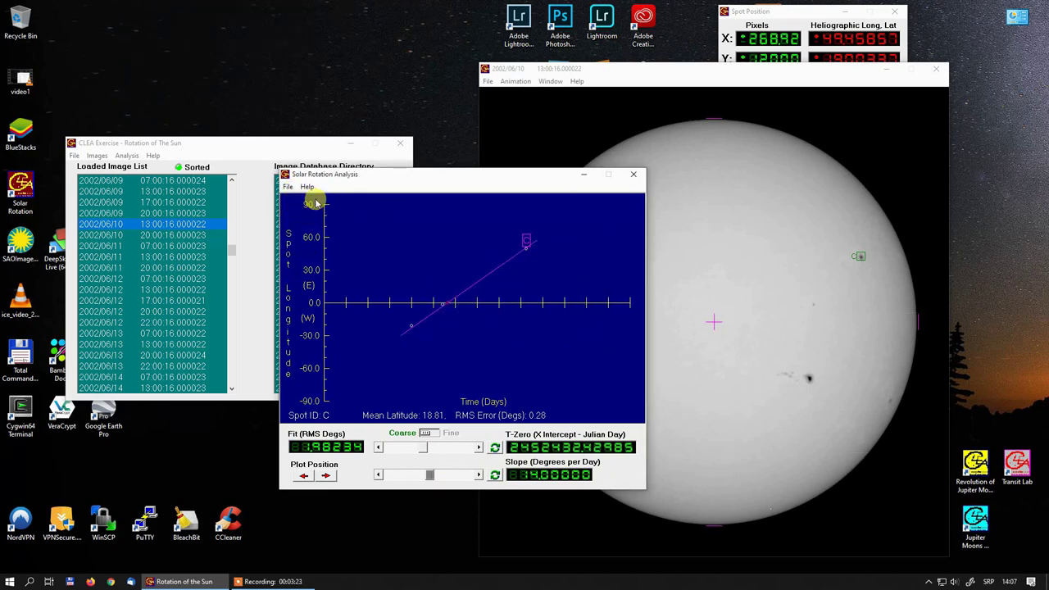
click(288, 186)
mouse_move(295, 199)
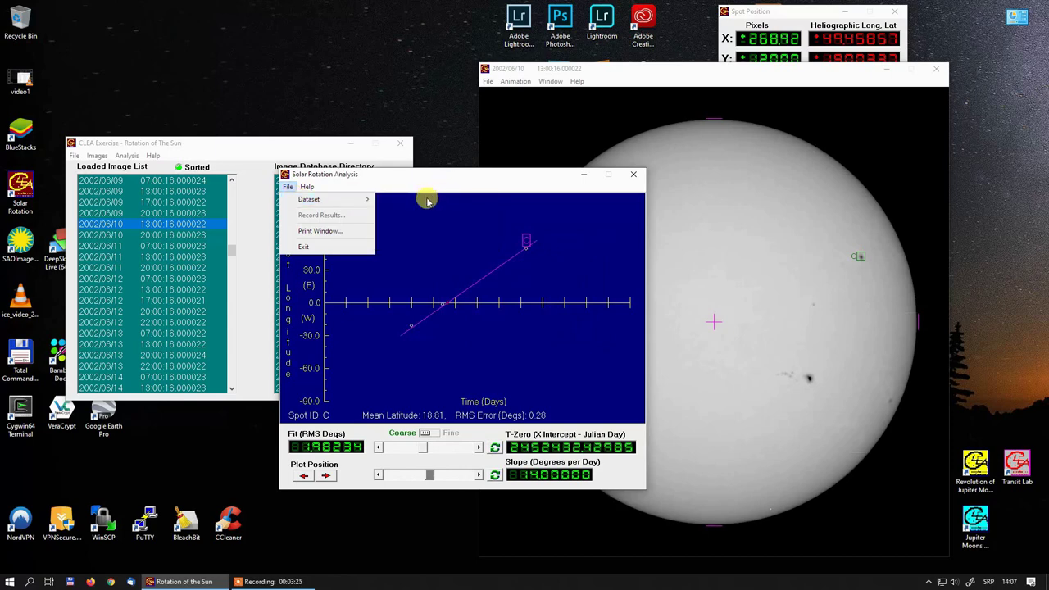
mouse_move(356, 204)
mouse_move(410, 204)
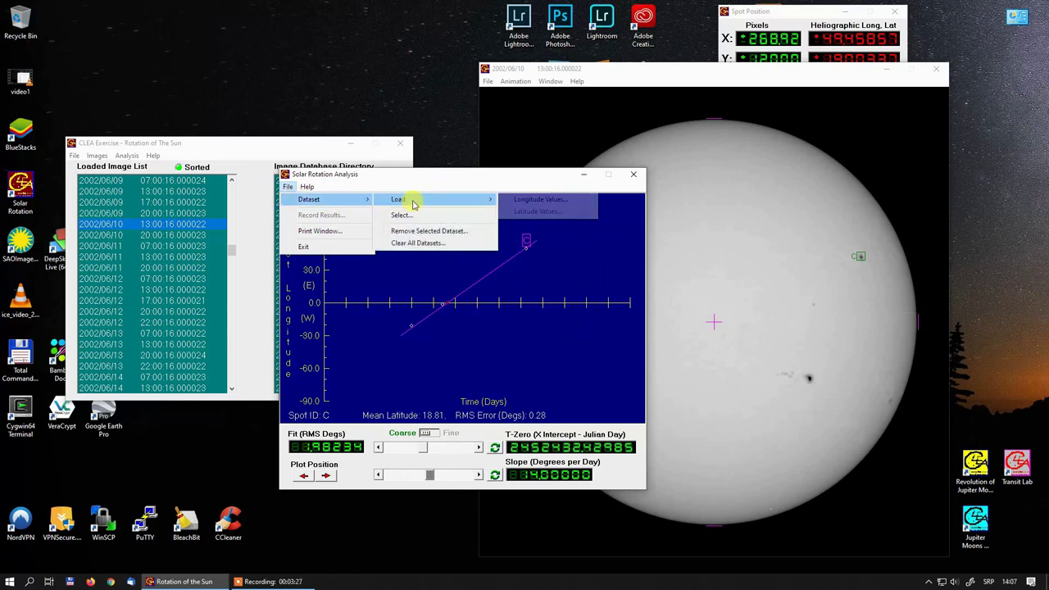
click(527, 202)
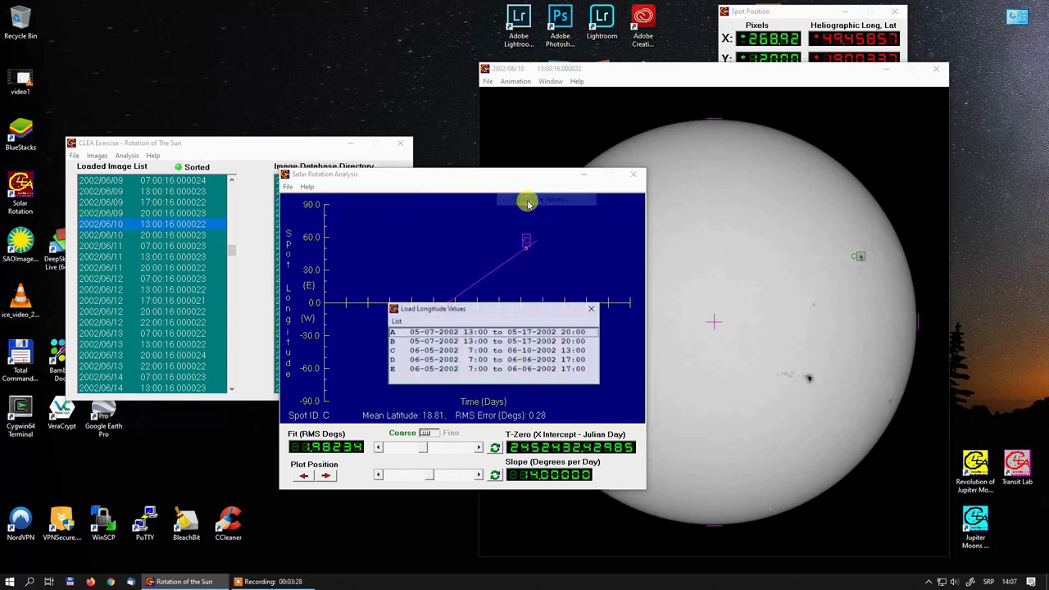
double_click(434, 363)
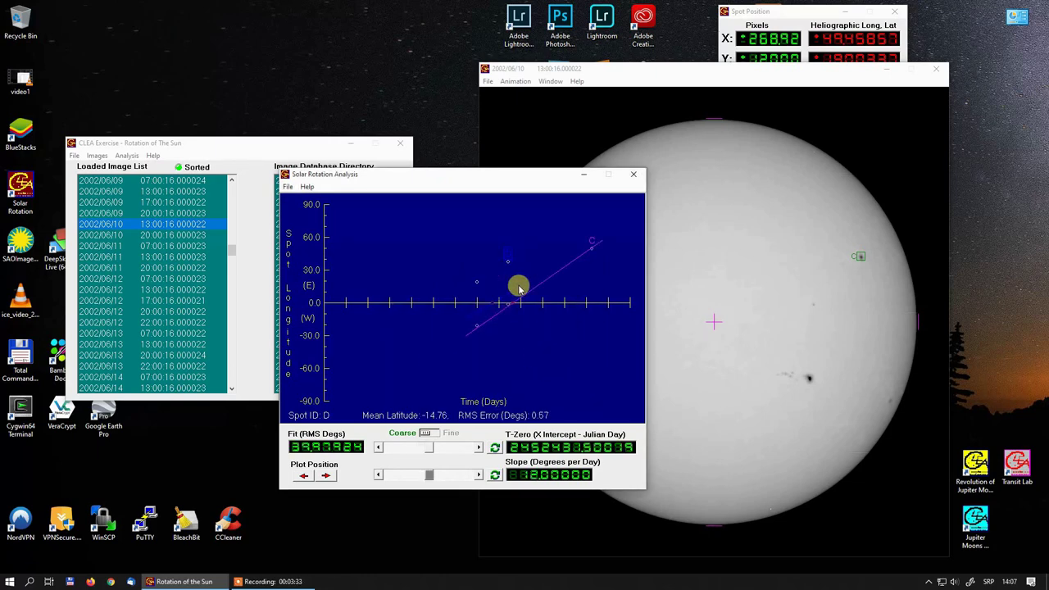
- Fit spot D's line to its points with a slope of 12.2 degrees per day and T-Zero 2452429.16219
click(433, 450)
drag(433, 449, 417, 448)
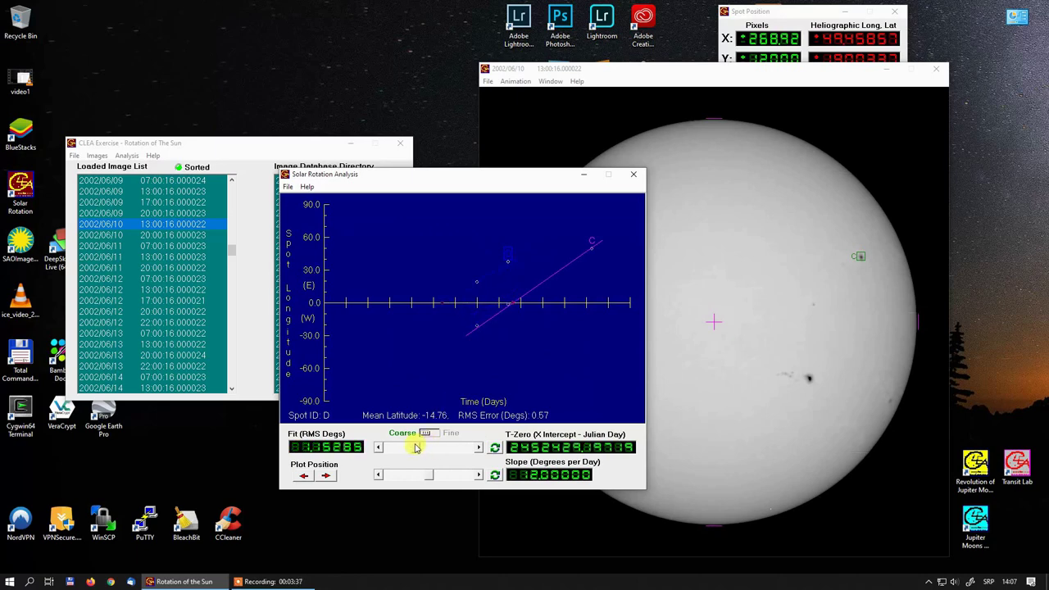
click(378, 476)
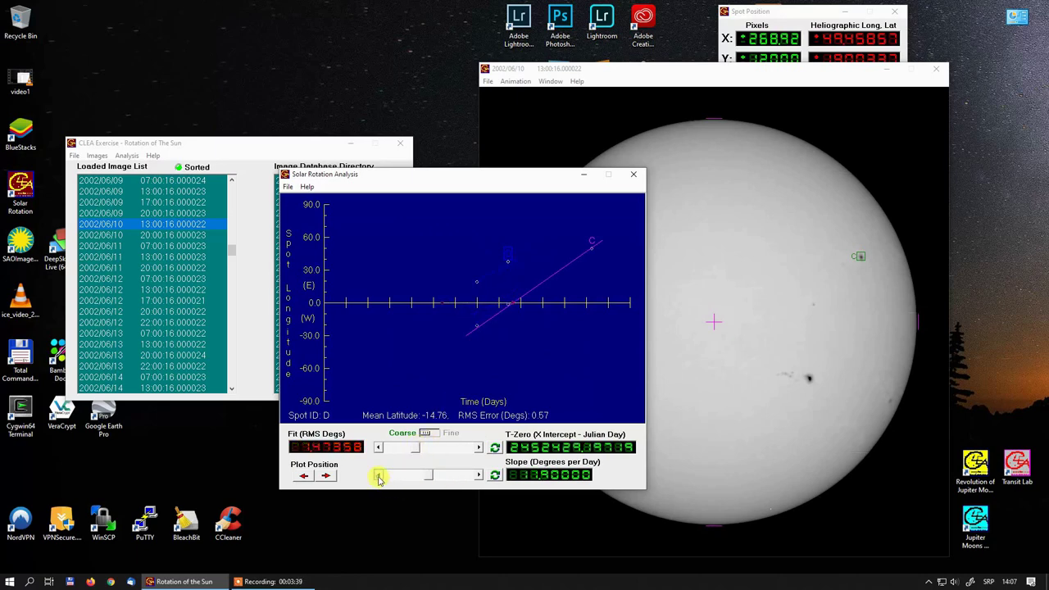
click(479, 476)
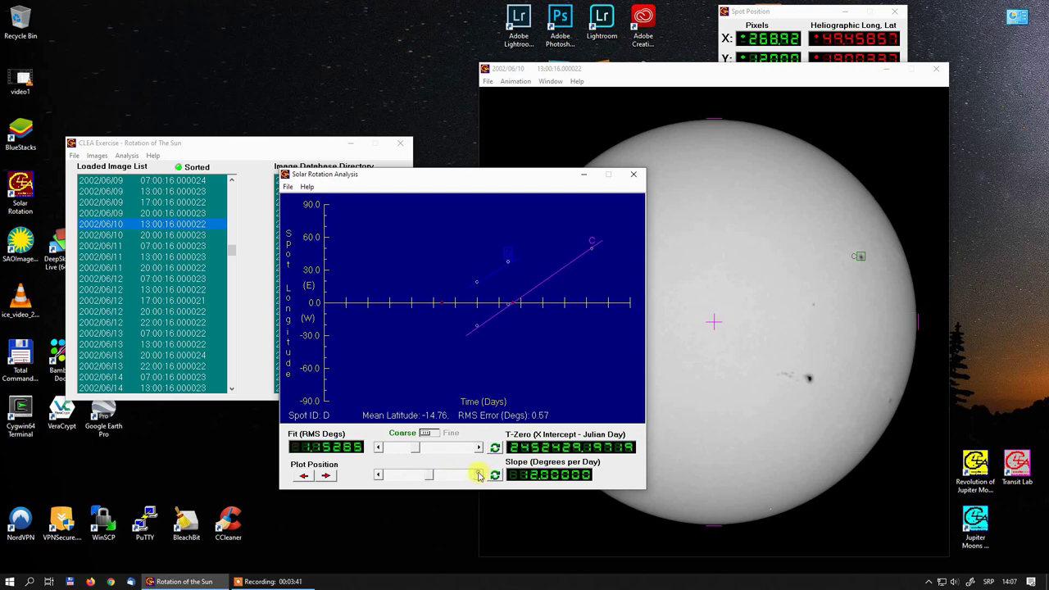
click(480, 476)
click(479, 475)
click(380, 476)
click(478, 448)
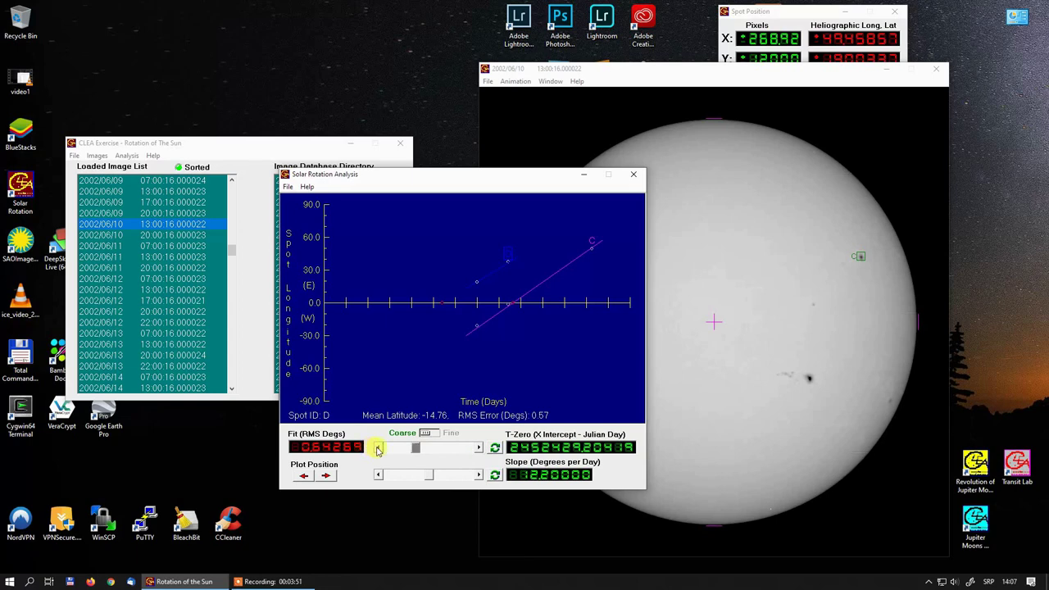
click(378, 448)
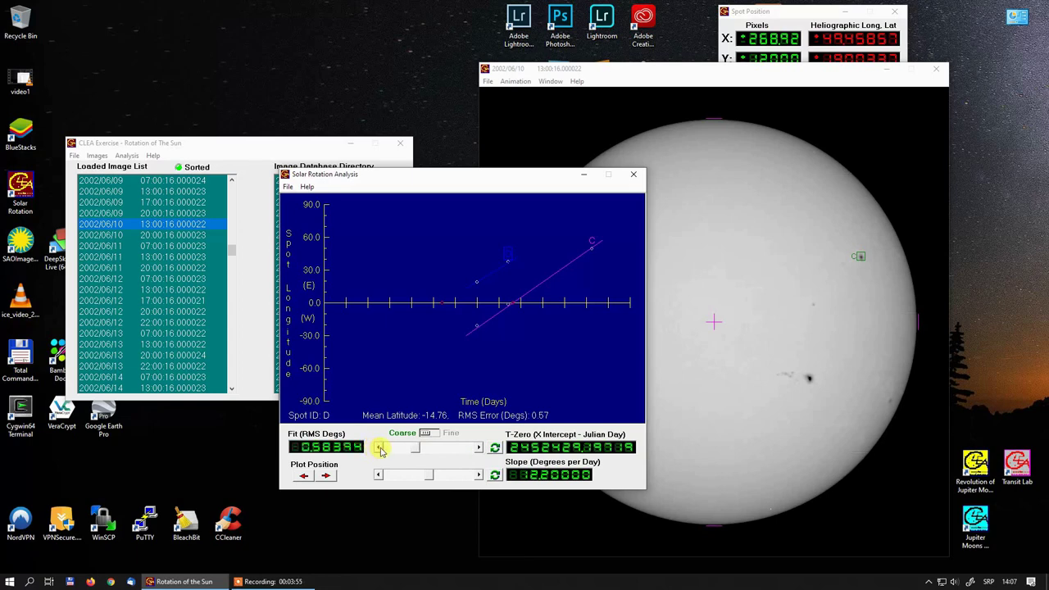
click(379, 449)
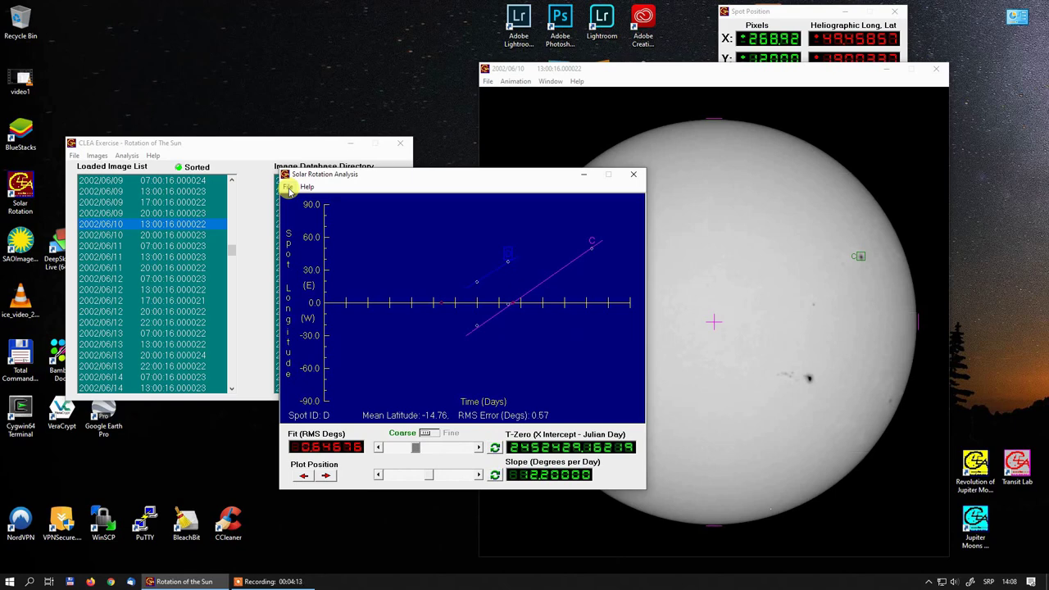
- Load spot E's longitude values and fit its line with T-Zero 2452430.89119 and a slope of 14 degrees per day
click(288, 187)
mouse_move(310, 199)
mouse_move(420, 202)
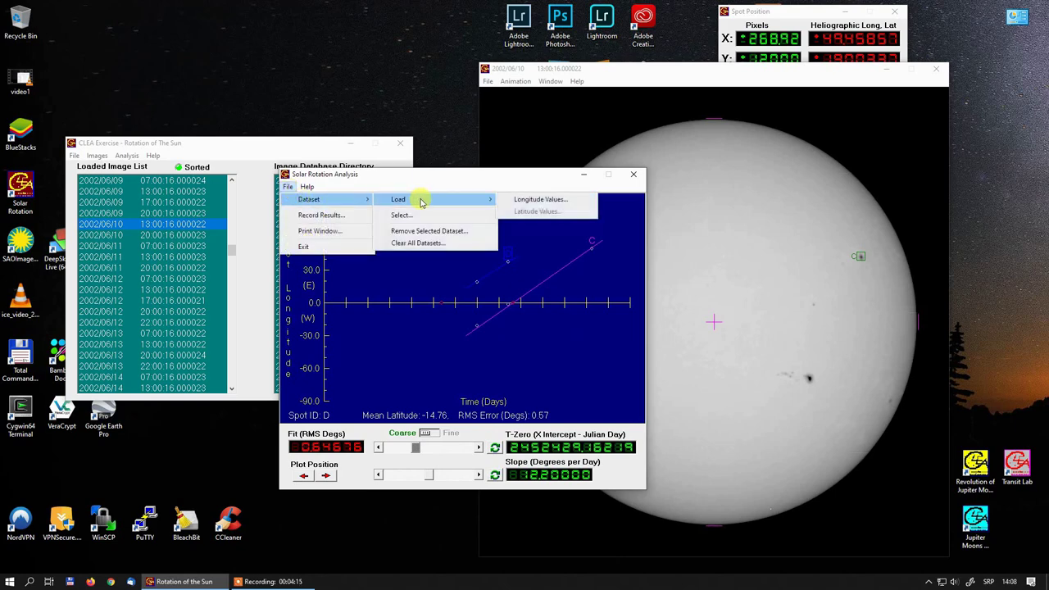
click(533, 199)
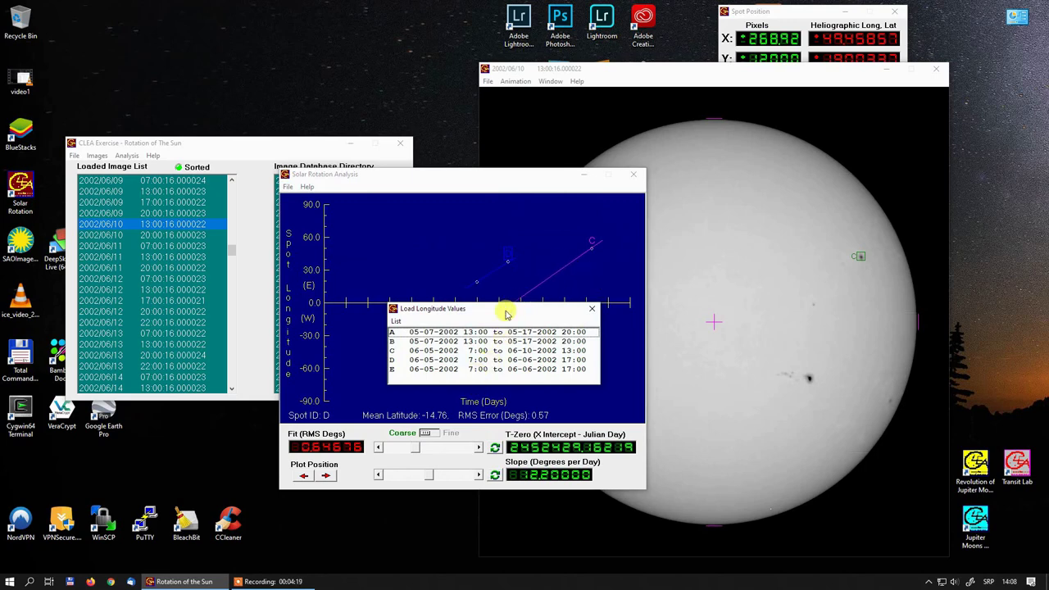
click(440, 373)
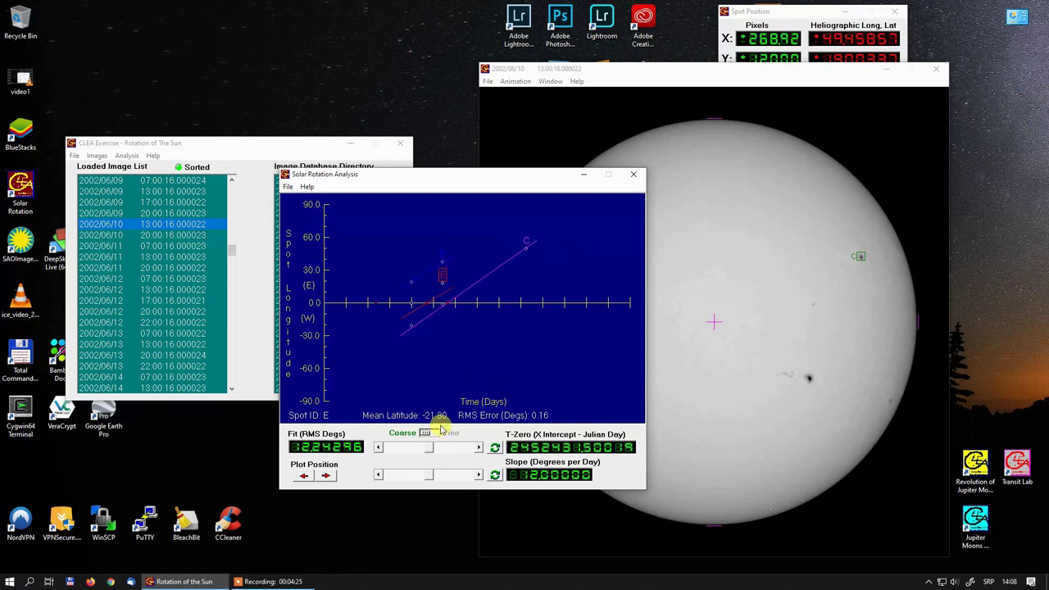
drag(427, 449, 433, 478)
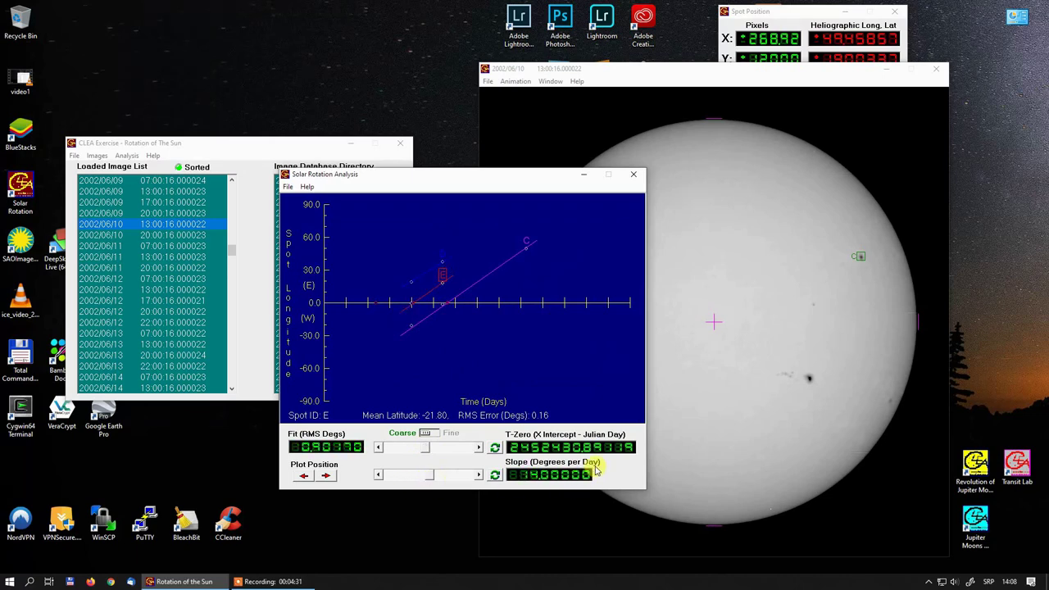
- Record the rotation results for the fitted lines of spots D and E and close the rotation plot
click(288, 187)
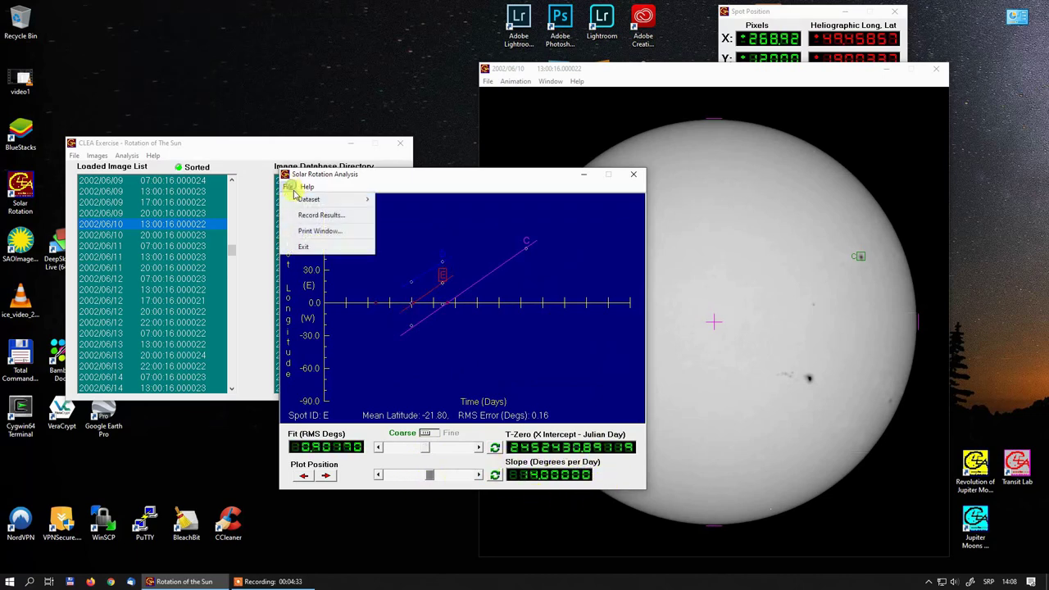
mouse_move(317, 205)
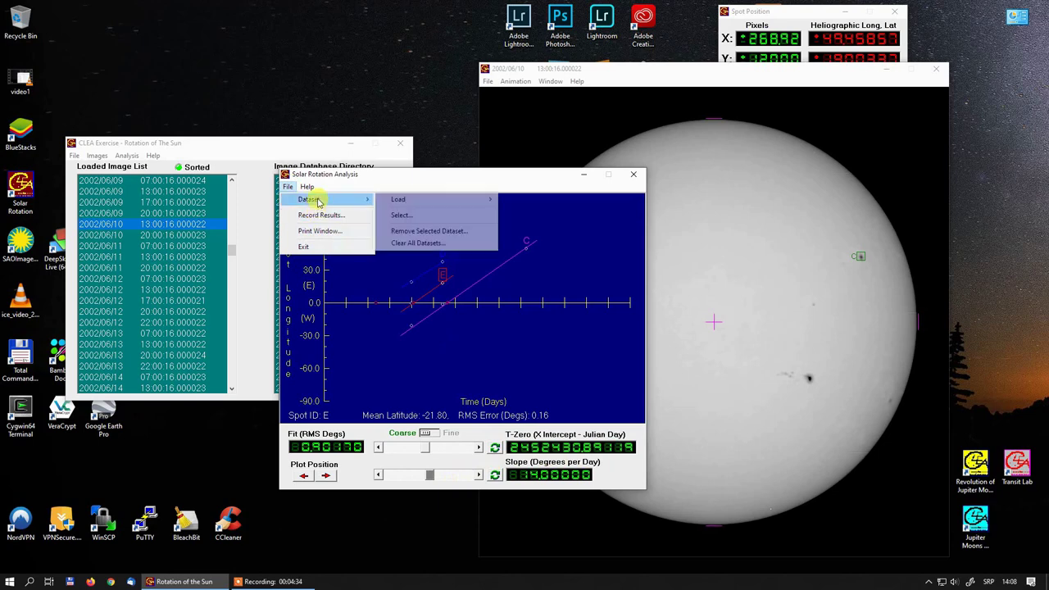
click(424, 205)
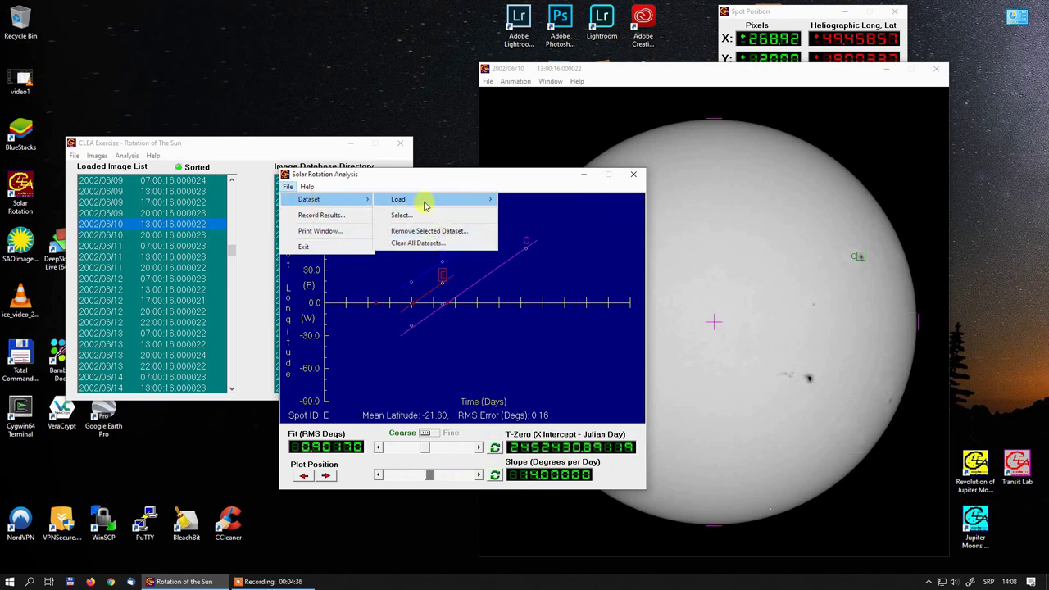
click(331, 215)
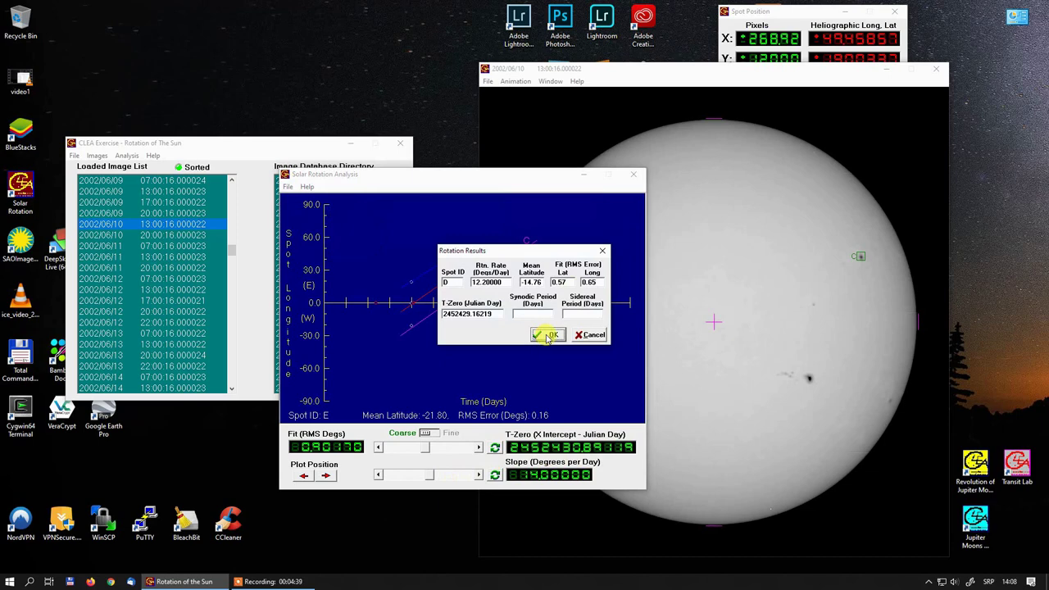
click(548, 336)
click(548, 336)
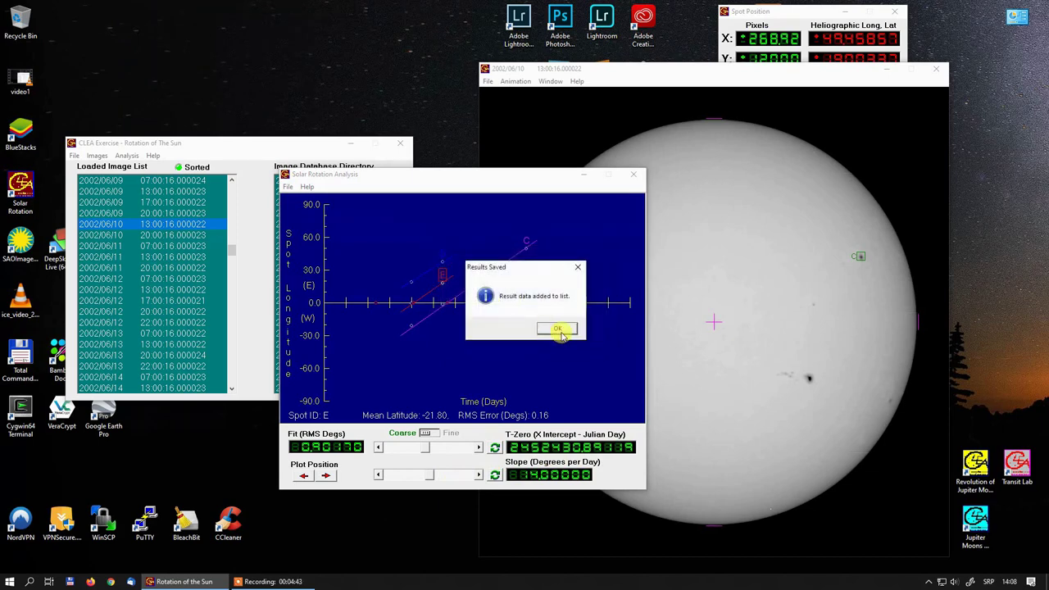
click(563, 335)
drag(545, 191, 569, 205)
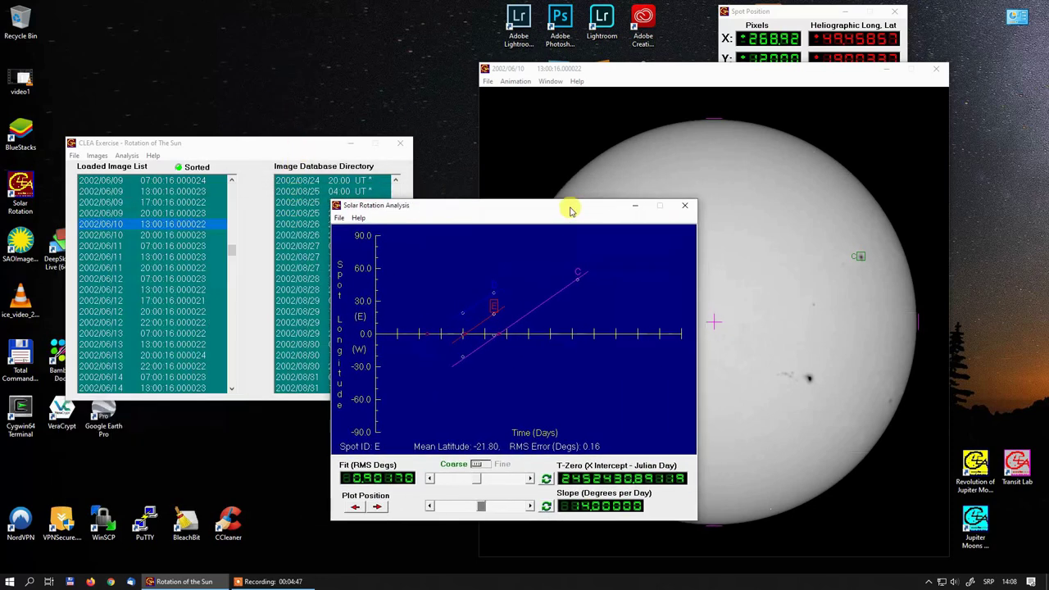
click(687, 207)
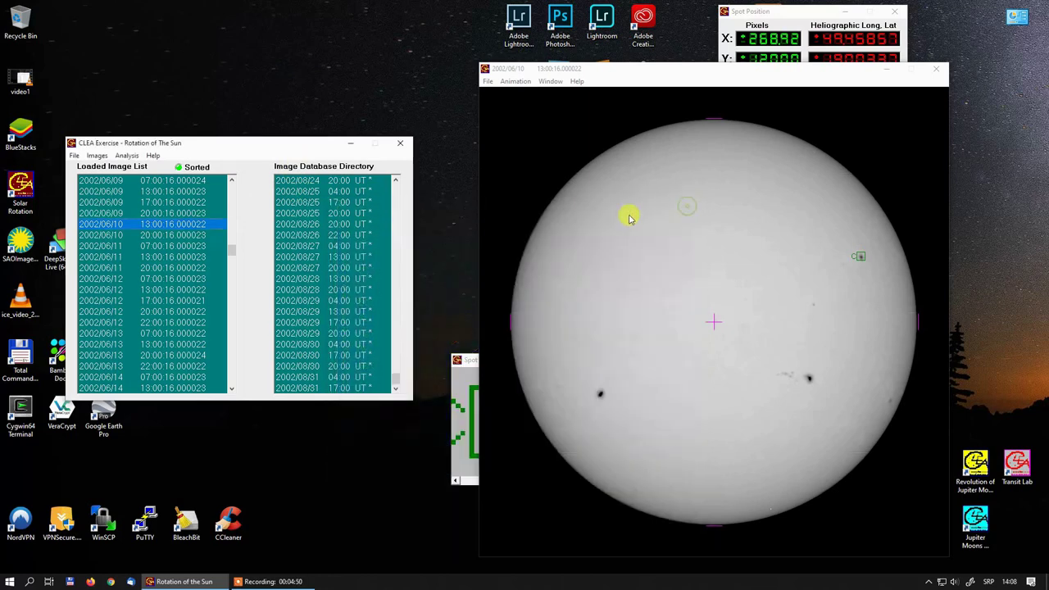
- Browse back through the loaded images from 2002/06/09 to 2002/06/05 07:00 to find one with marked sunspots
click(139, 212)
scroll(157, 230, up, 2)
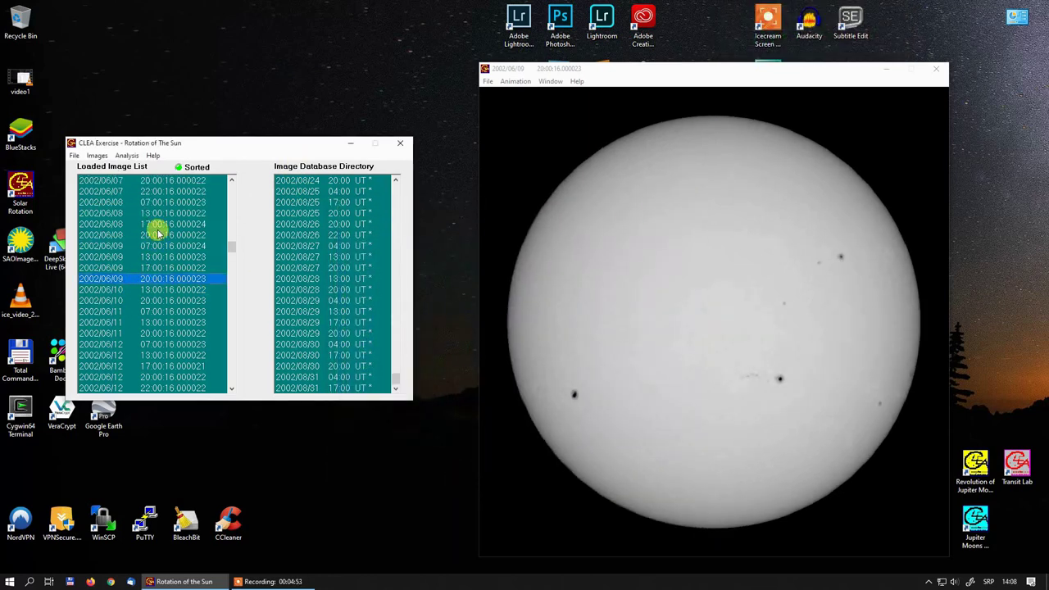
click(159, 234)
click(164, 224)
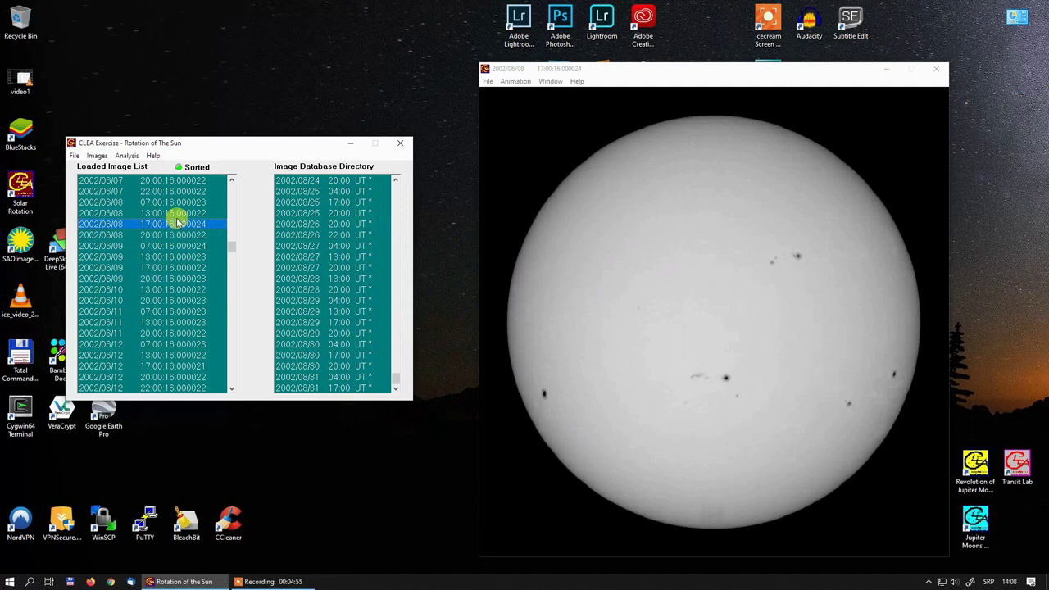
click(193, 180)
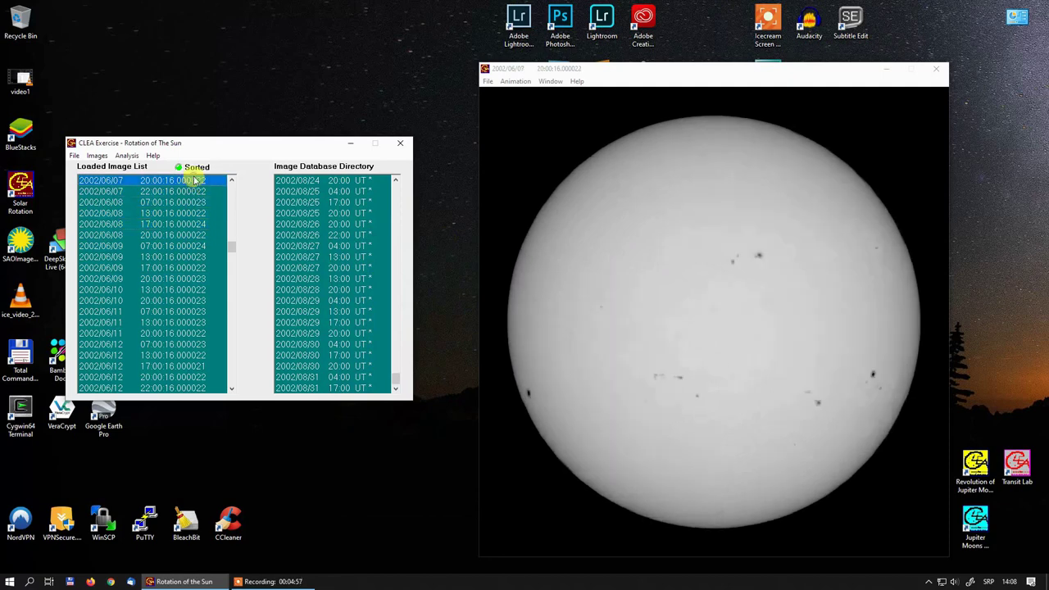
scroll(205, 242, up, 1)
click(176, 201)
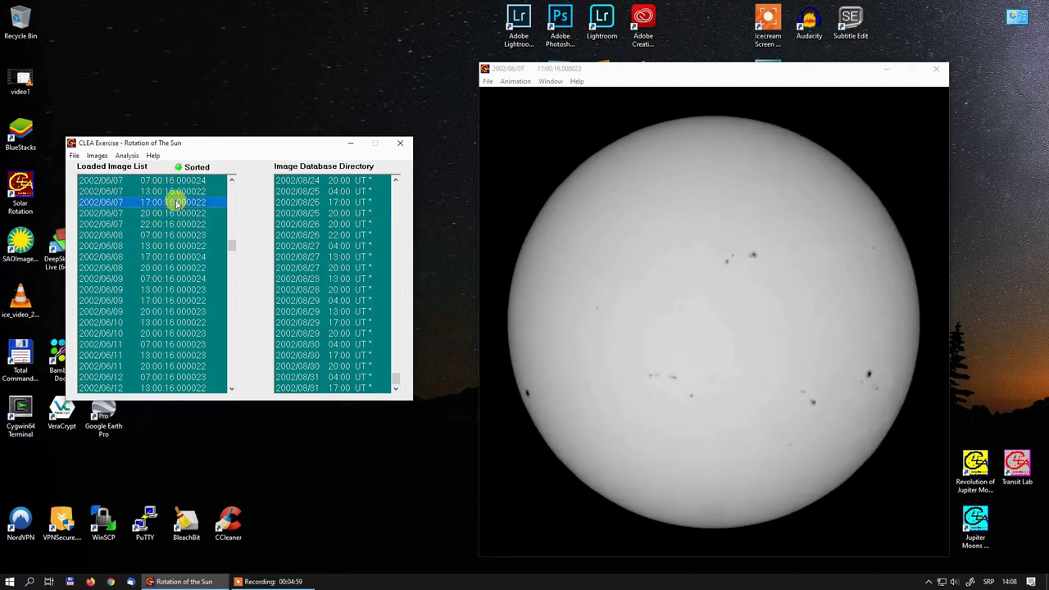
scroll(176, 211, up, 4)
click(169, 225)
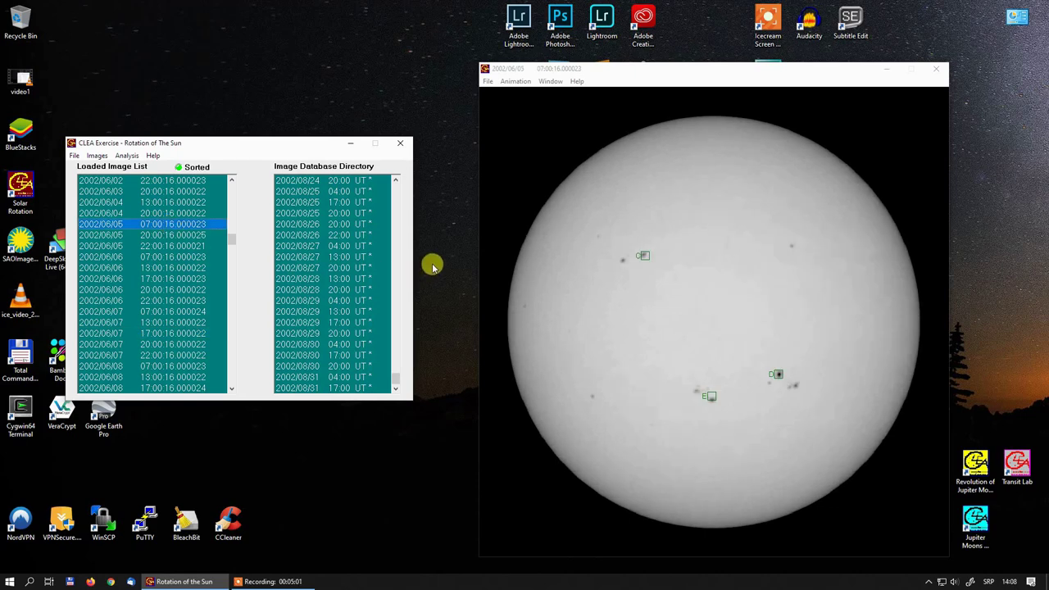
click(545, 70)
click(489, 82)
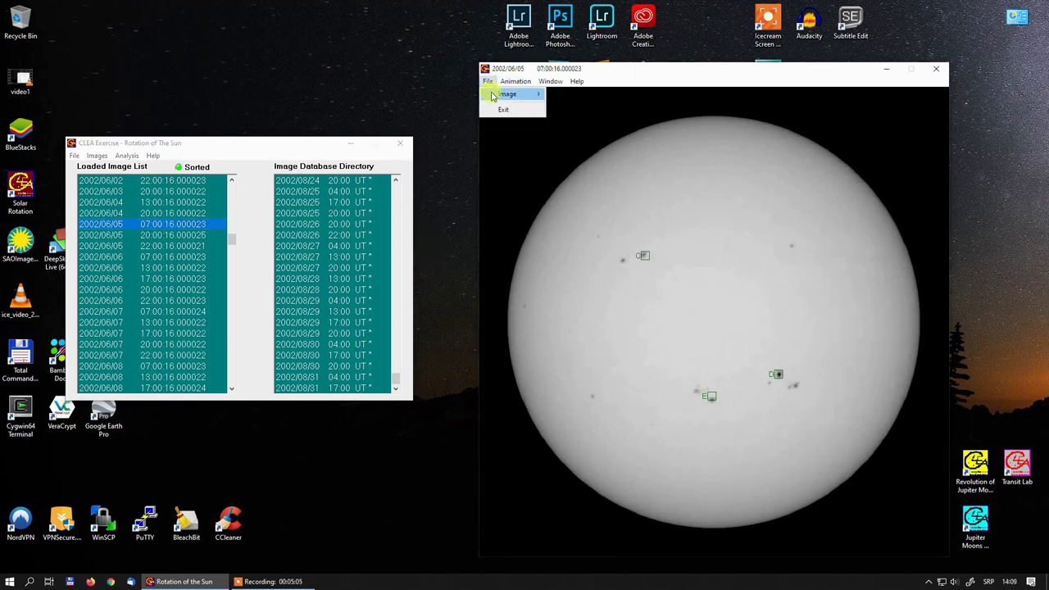
mouse_move(494, 96)
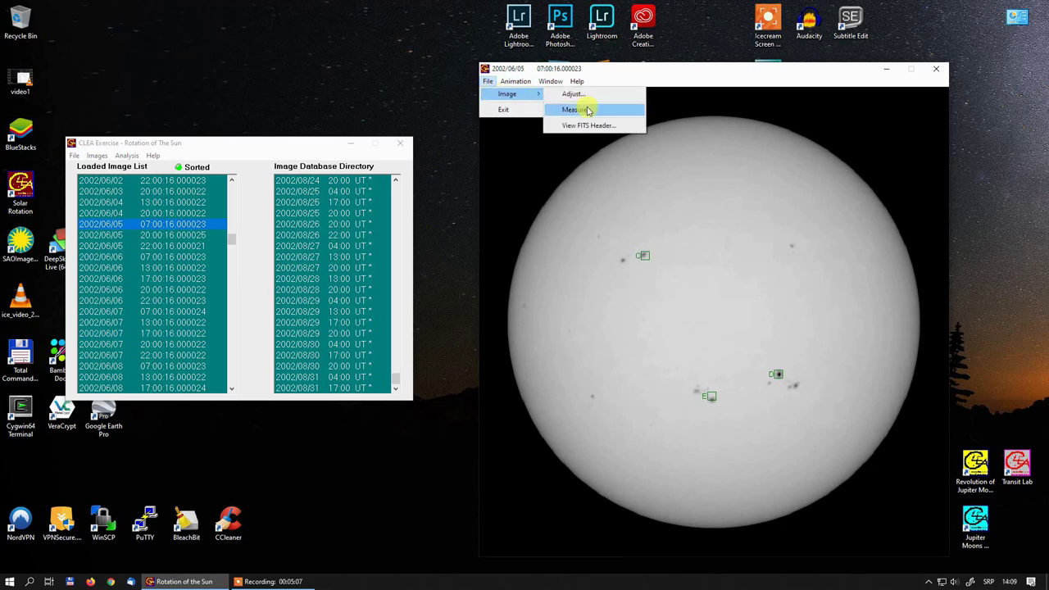
click(552, 81)
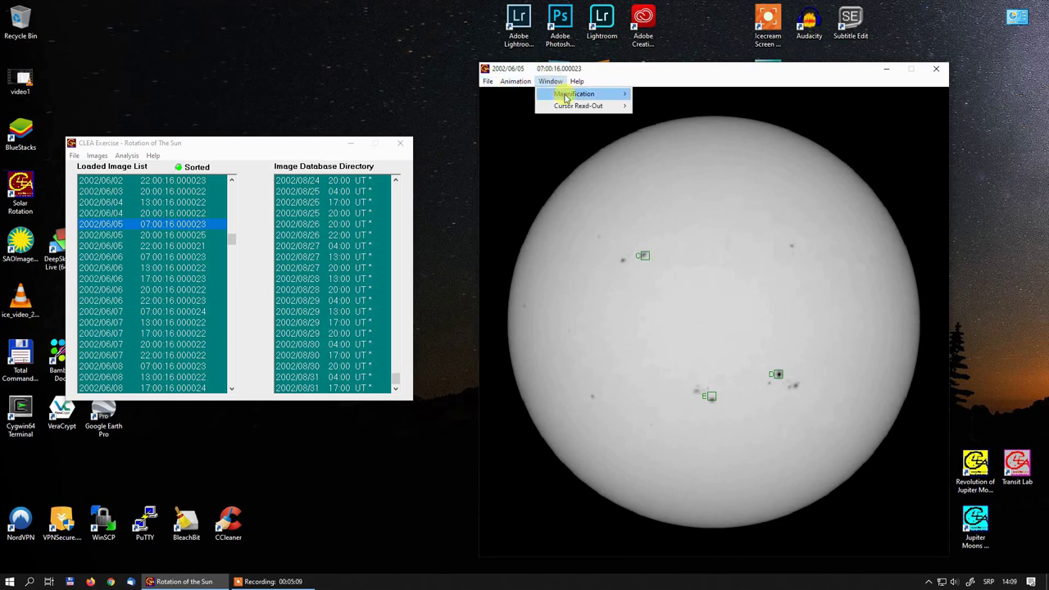
mouse_move(520, 82)
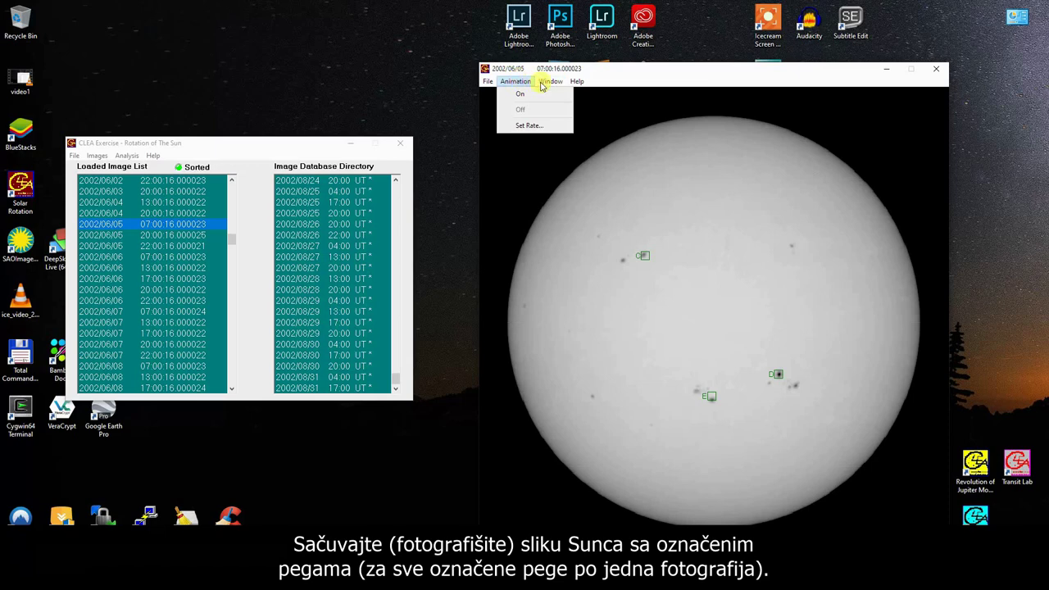
click(552, 81)
click(516, 81)
- Try a lower brightness for the 2002/06/05 07:00 image in its display adjustments
mouse_move(488, 85)
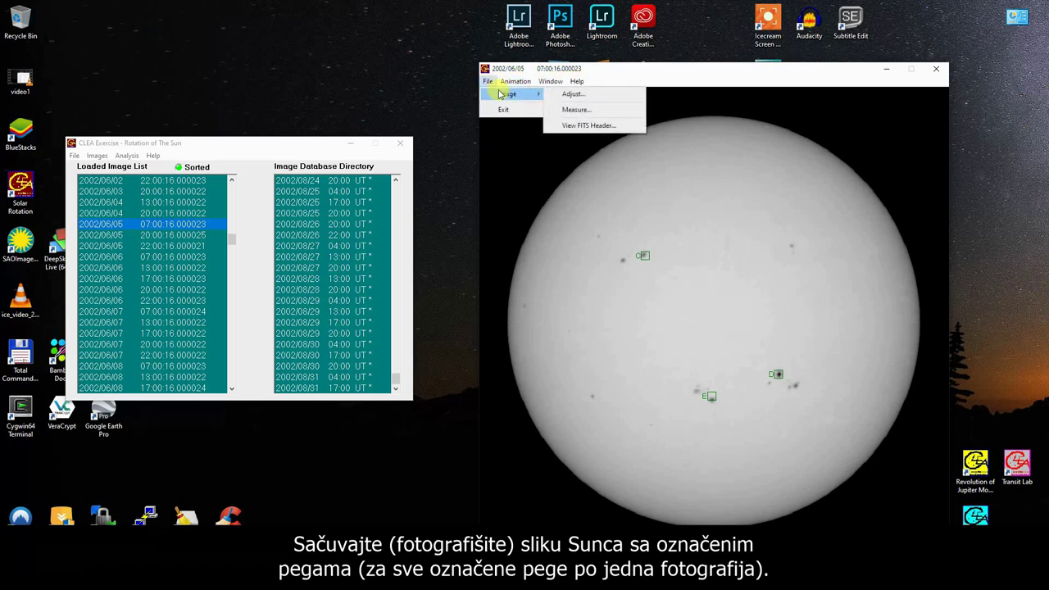
click(571, 96)
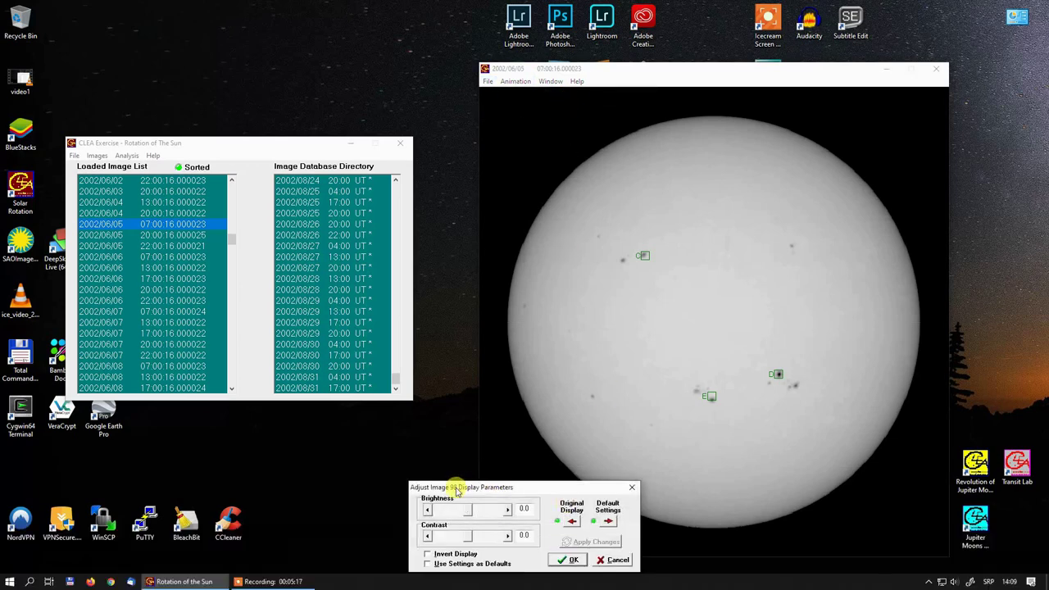
mouse_move(472, 512)
mouse_down()
mouse_move(492, 511)
mouse_move(458, 511)
mouse_up()
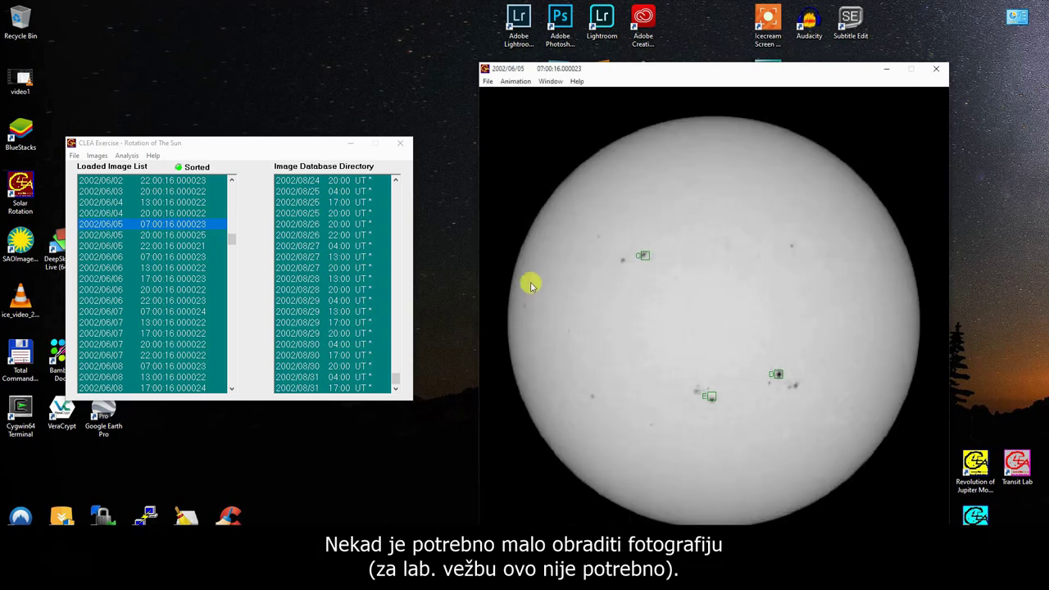
- Start measuring the 2002/06/05 07:00 image and shift spot E's magnifier window away from the solar disk
click(488, 81)
mouse_move(507, 94)
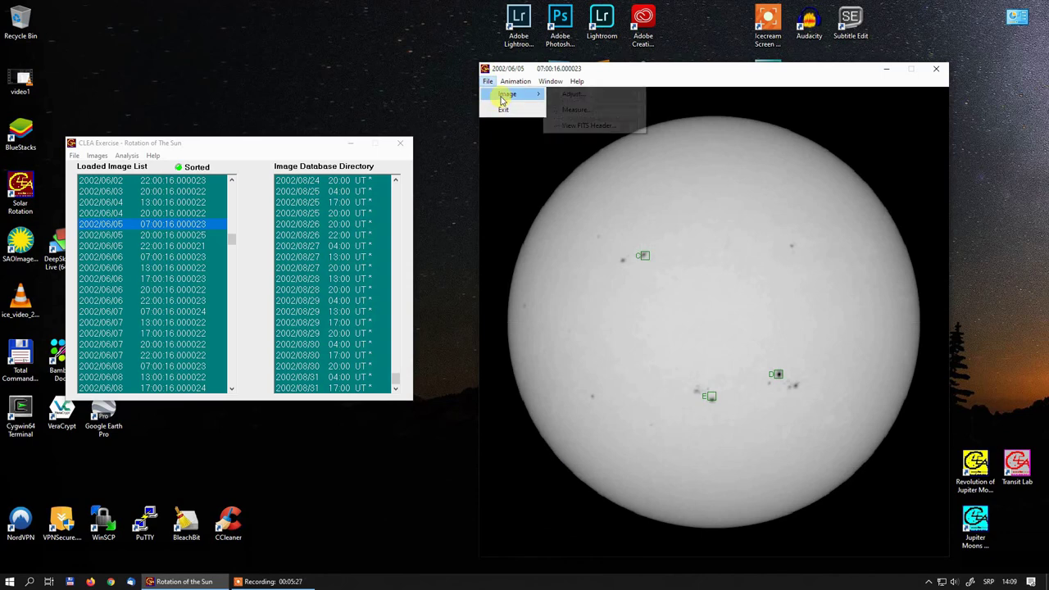
click(579, 107)
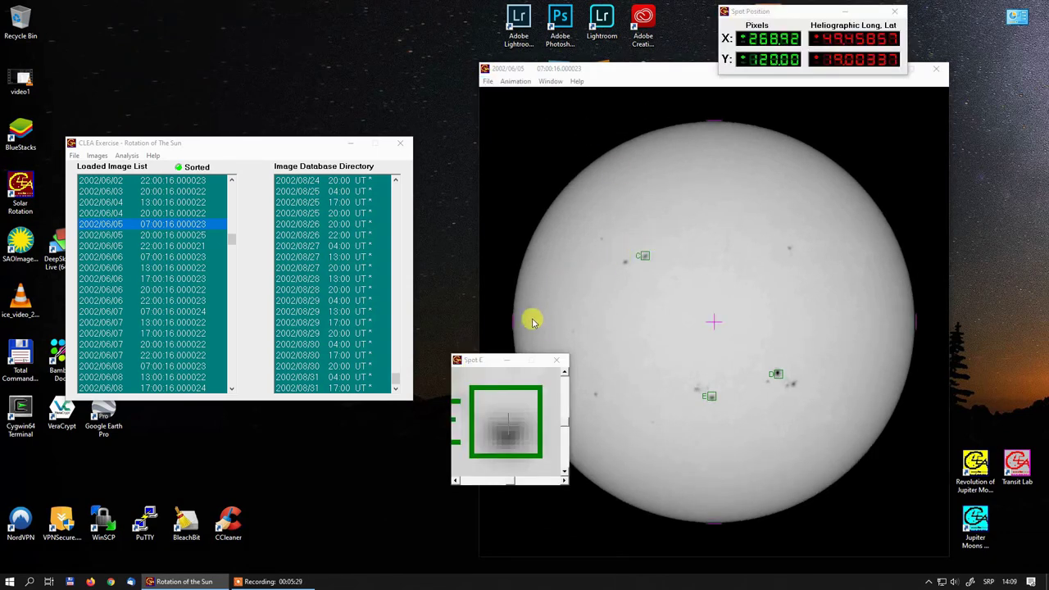
drag(496, 361, 458, 360)
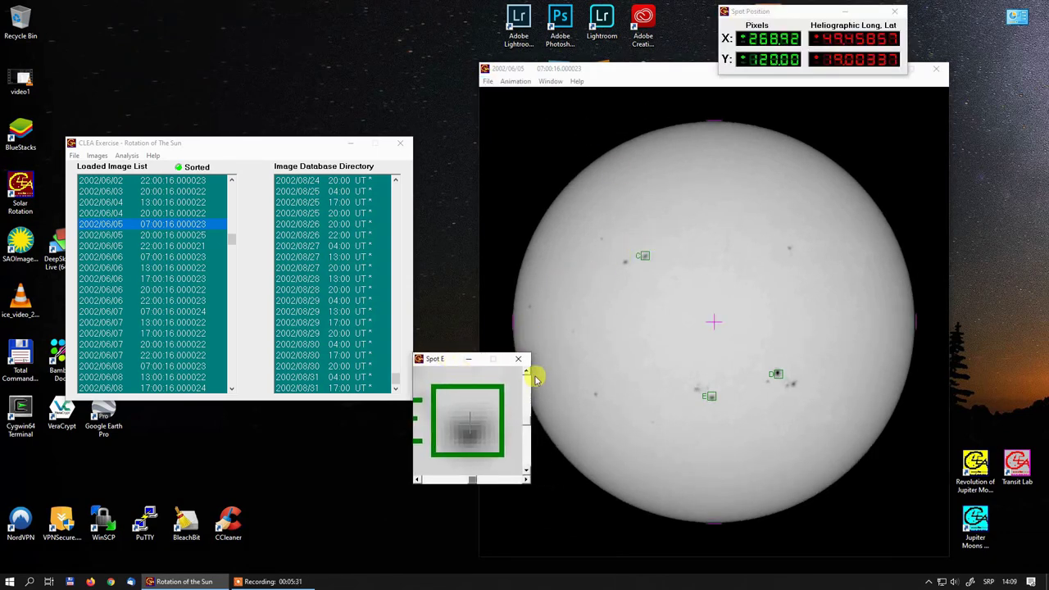
click(563, 68)
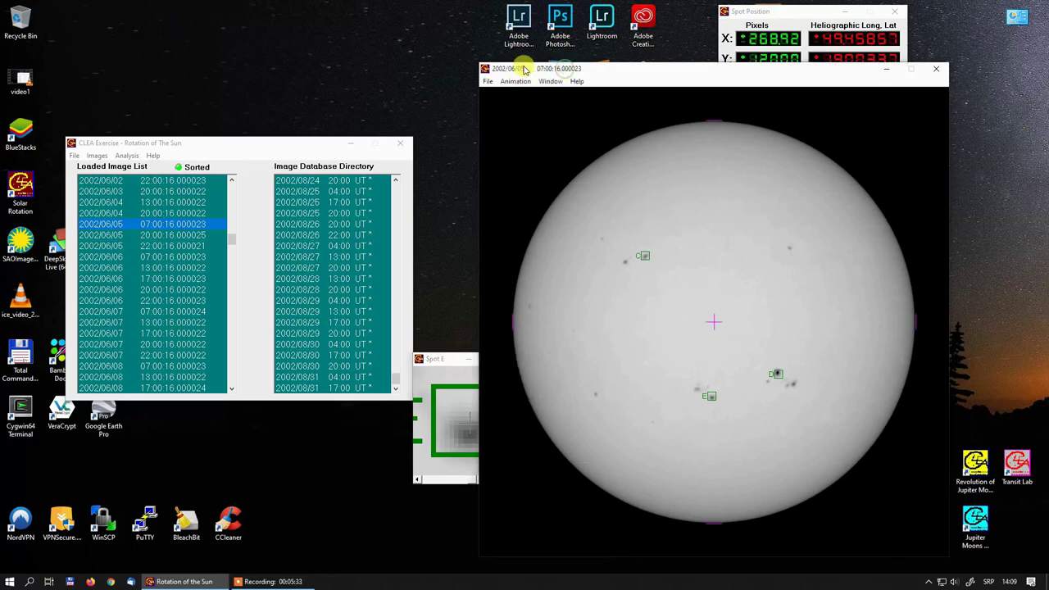
- Move spot E's magnified view completely clear of the solar image window
click(488, 81)
mouse_move(507, 94)
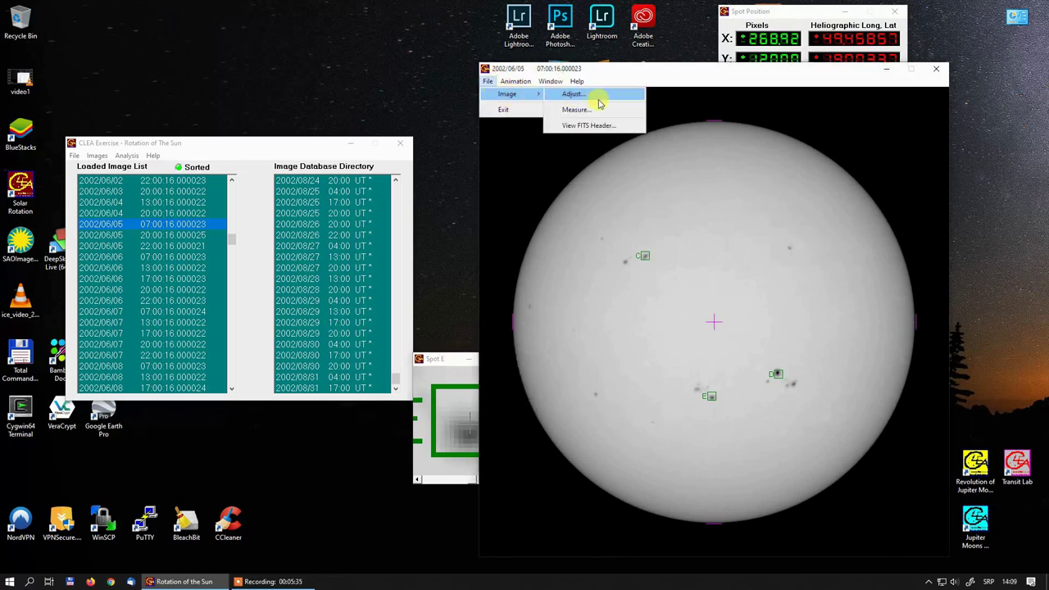
click(552, 81)
click(552, 81)
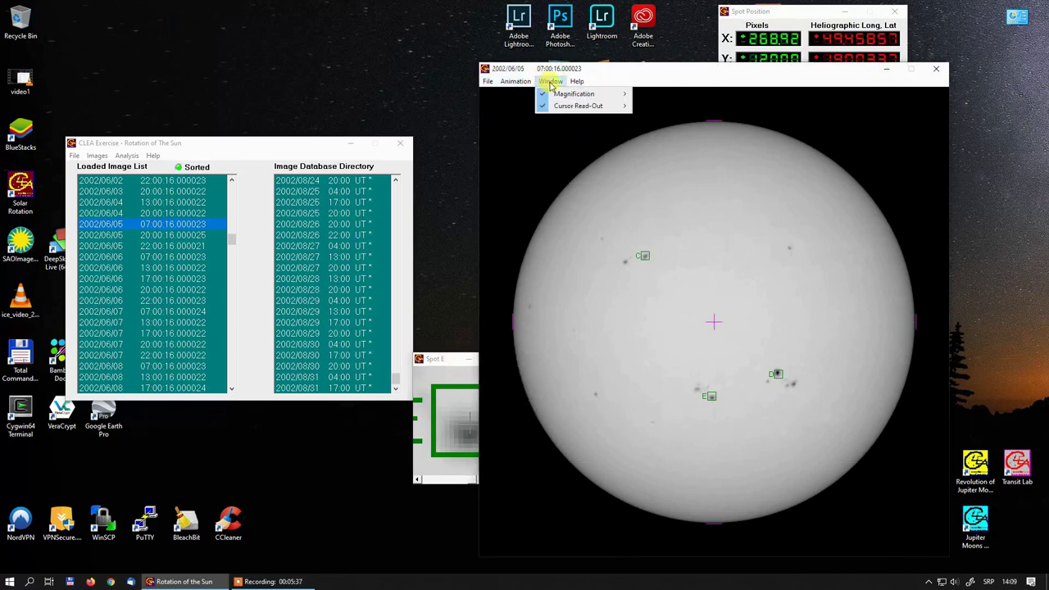
mouse_move(562, 95)
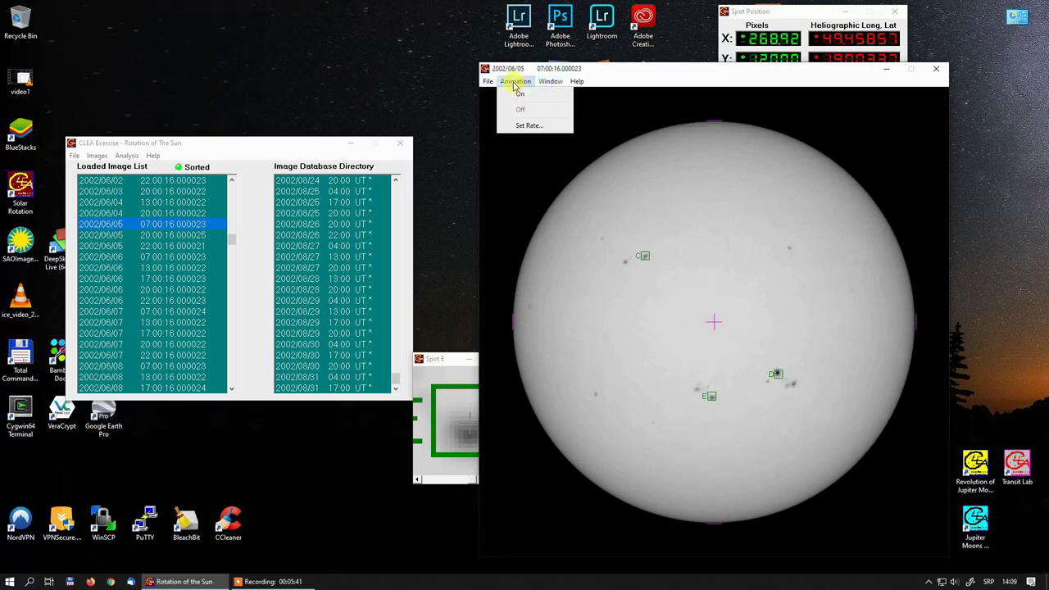
click(650, 75)
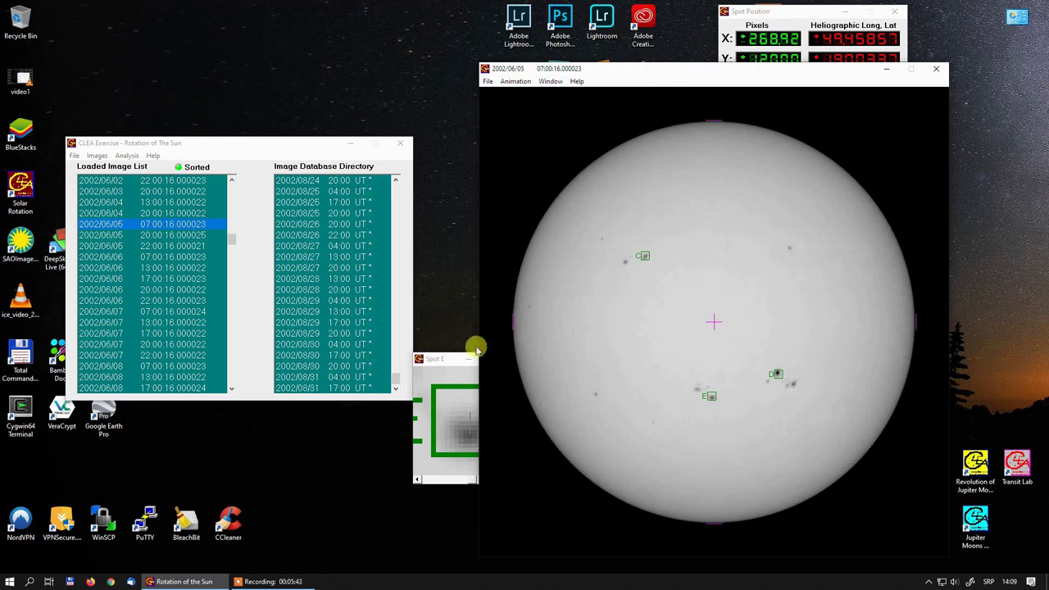
drag(447, 358, 378, 369)
click(441, 366)
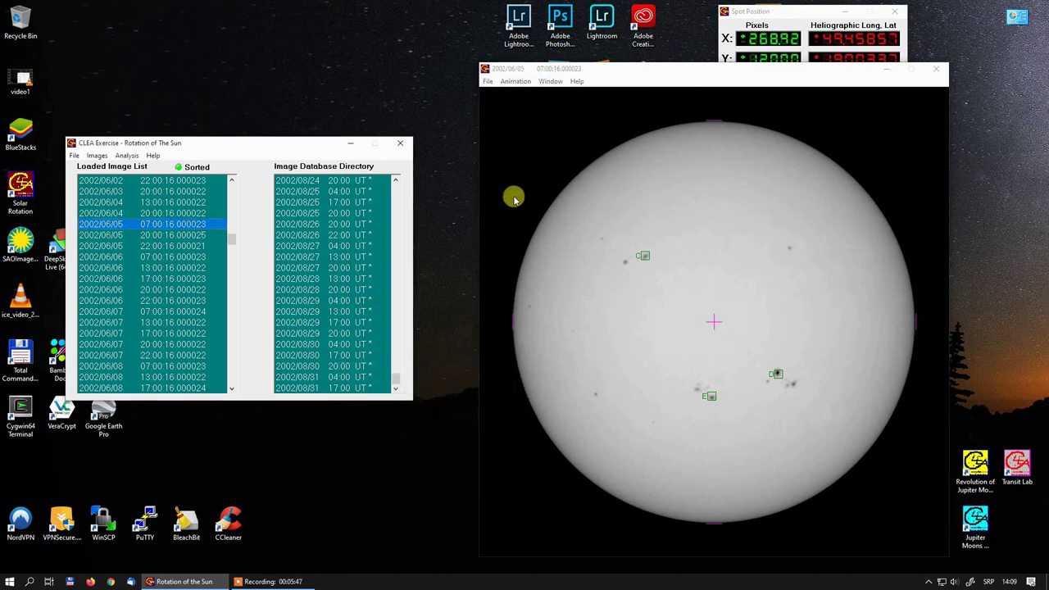
- Examine the loaded images from 2002/05/01 to 2002/05/05 for previously marked sunspots
drag(233, 241, 229, 177)
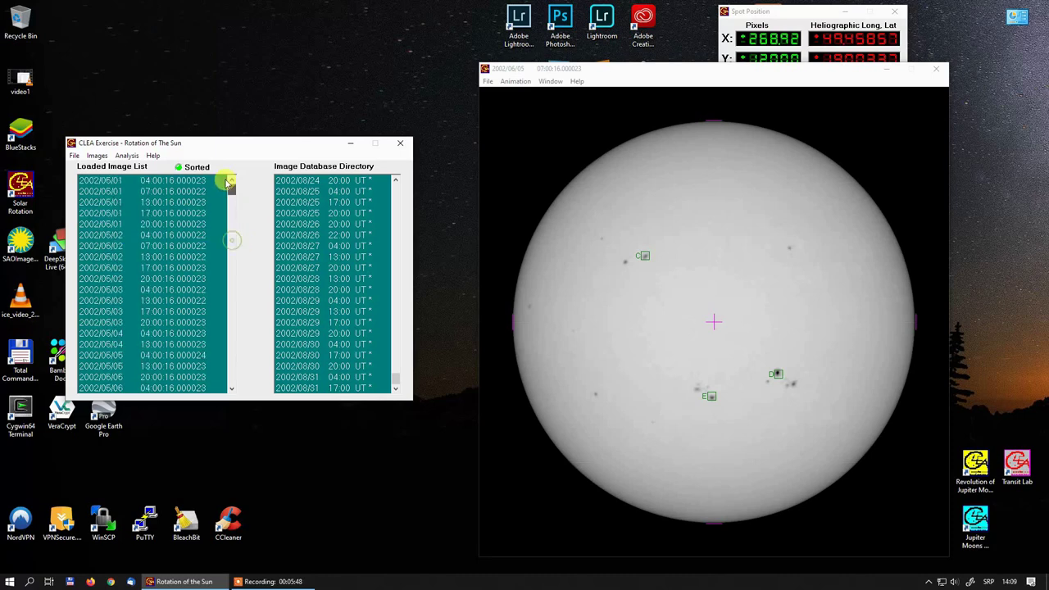
click(170, 188)
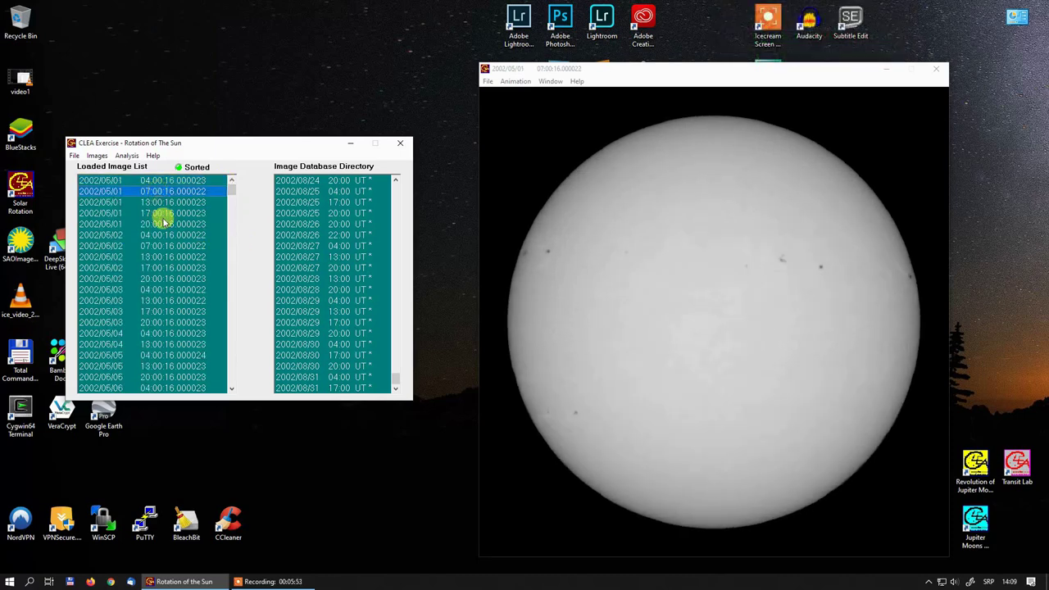
click(160, 202)
click(167, 215)
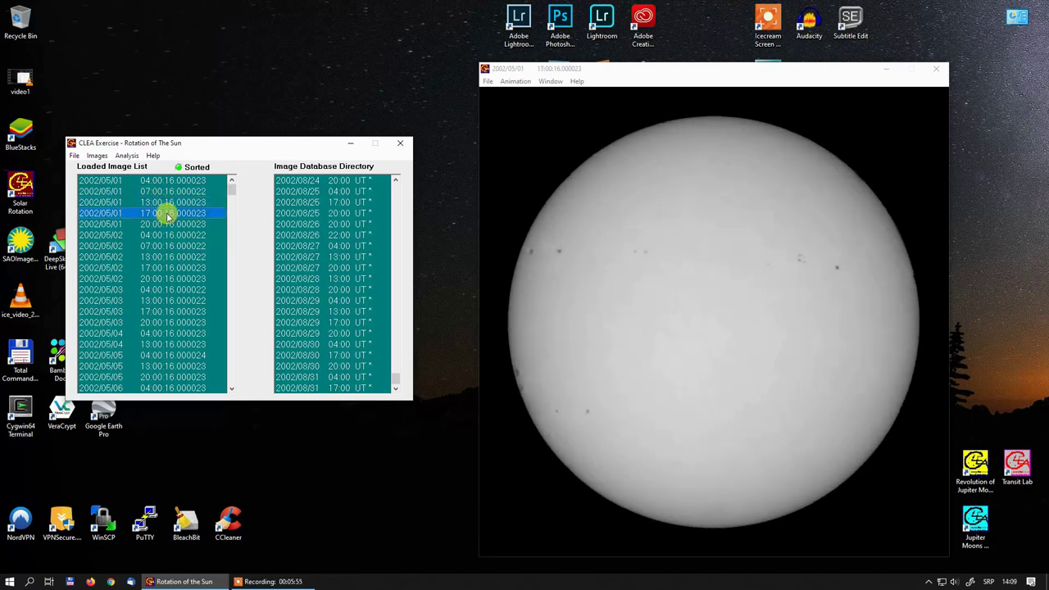
click(164, 226)
click(168, 236)
click(168, 279)
click(168, 302)
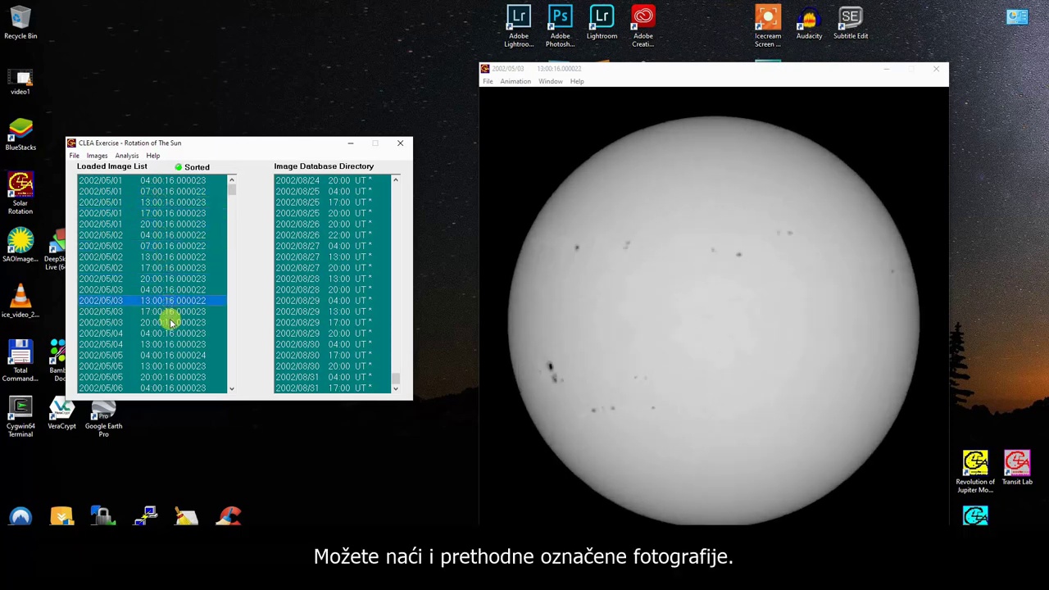
click(169, 322)
click(169, 344)
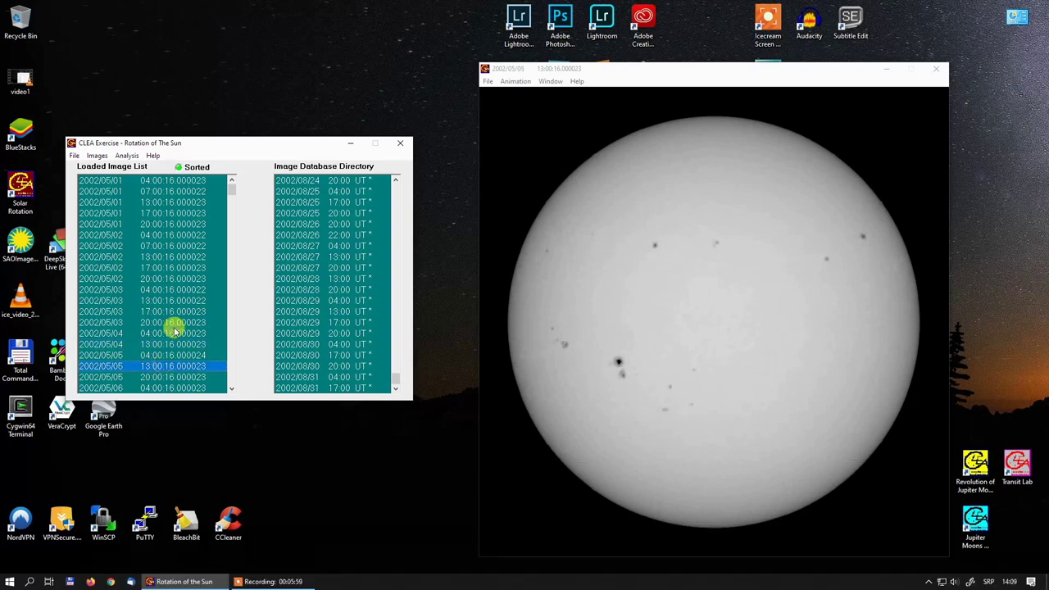
click(175, 289)
click(179, 246)
click(175, 223)
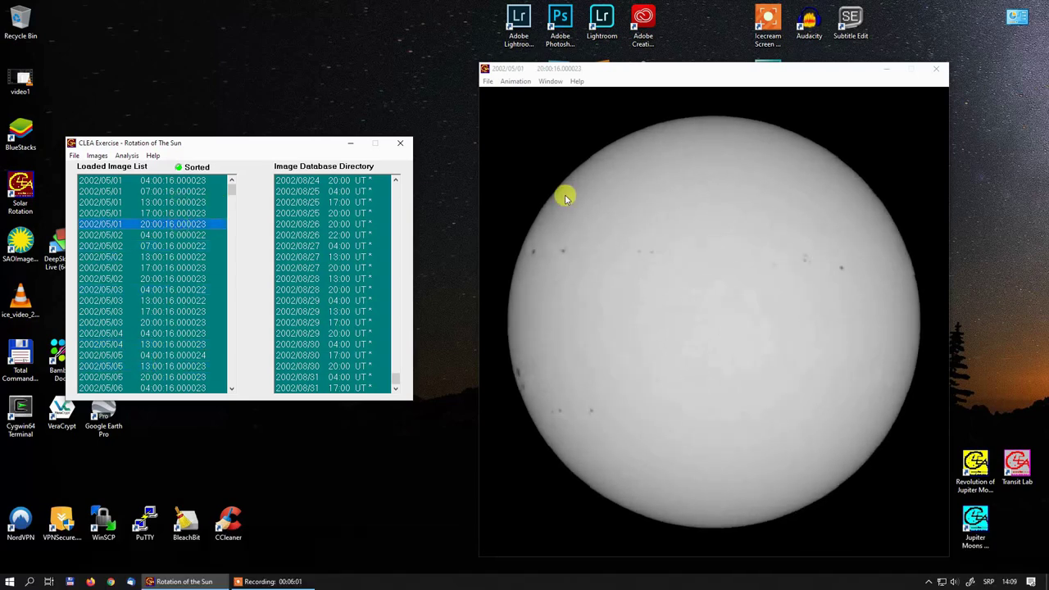
- Save the measurement data as SOLRTN_DATA and quit the Rotation of the Sun exercise completely
click(400, 145)
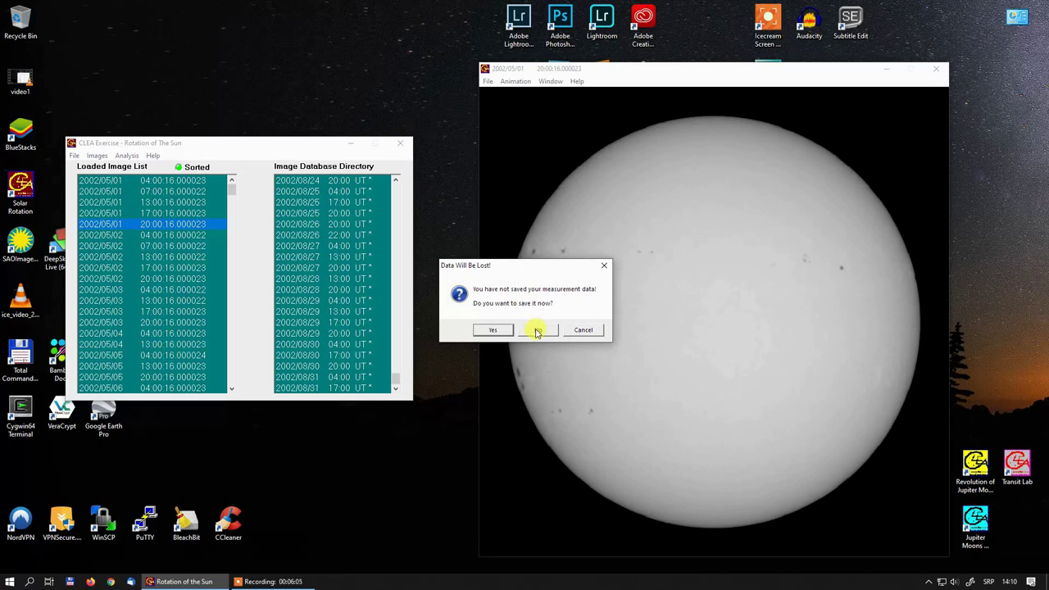
click(502, 330)
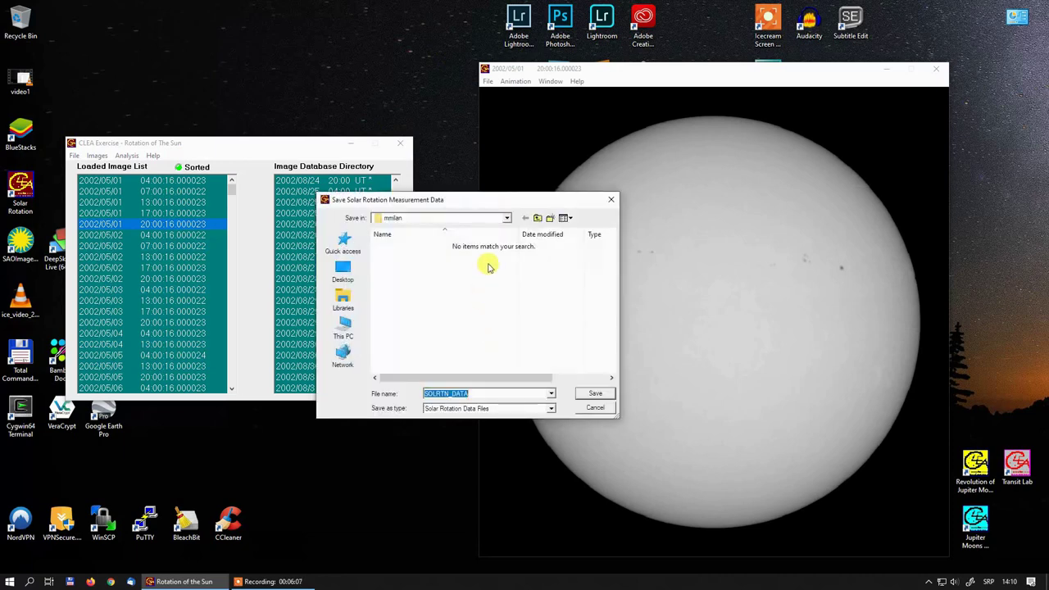
click(591, 394)
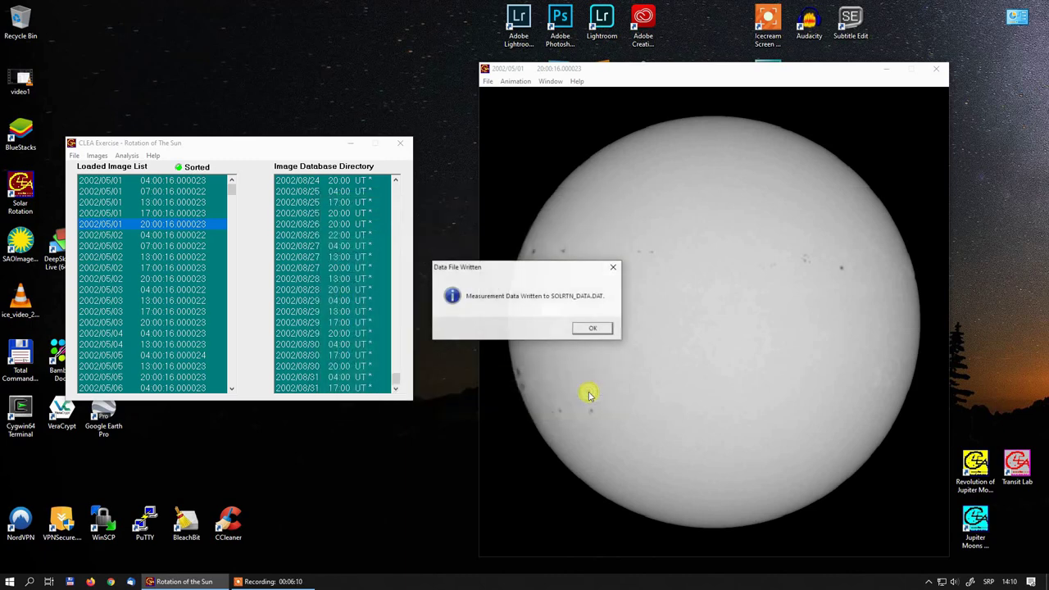
click(594, 330)
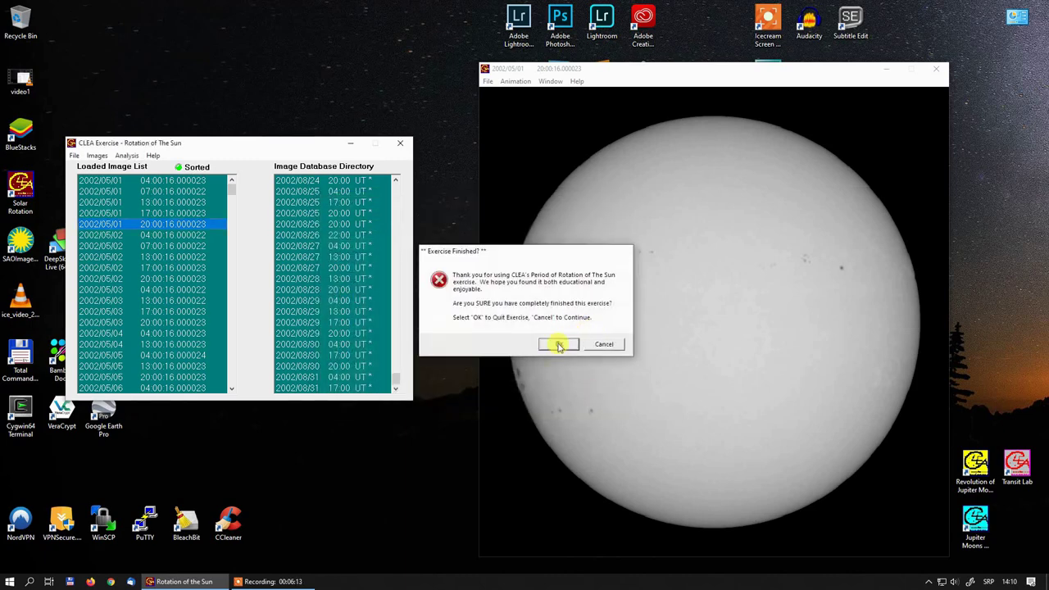
click(559, 344)
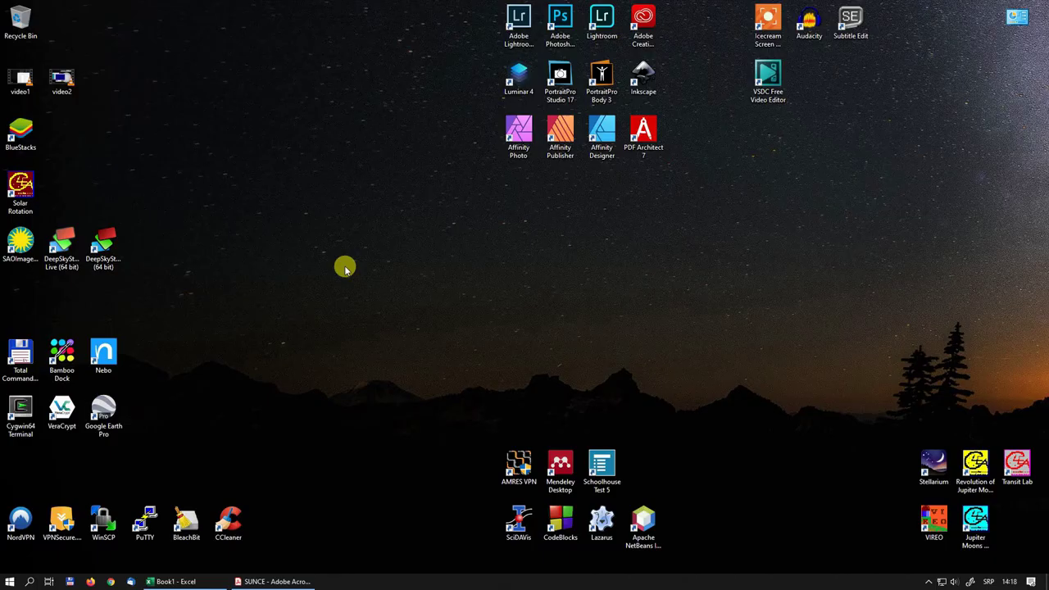
- Launch the Solar Rotation exercise again without specifying a CD-ROM drive and log in with the student's name as Student #1
double_click(25, 187)
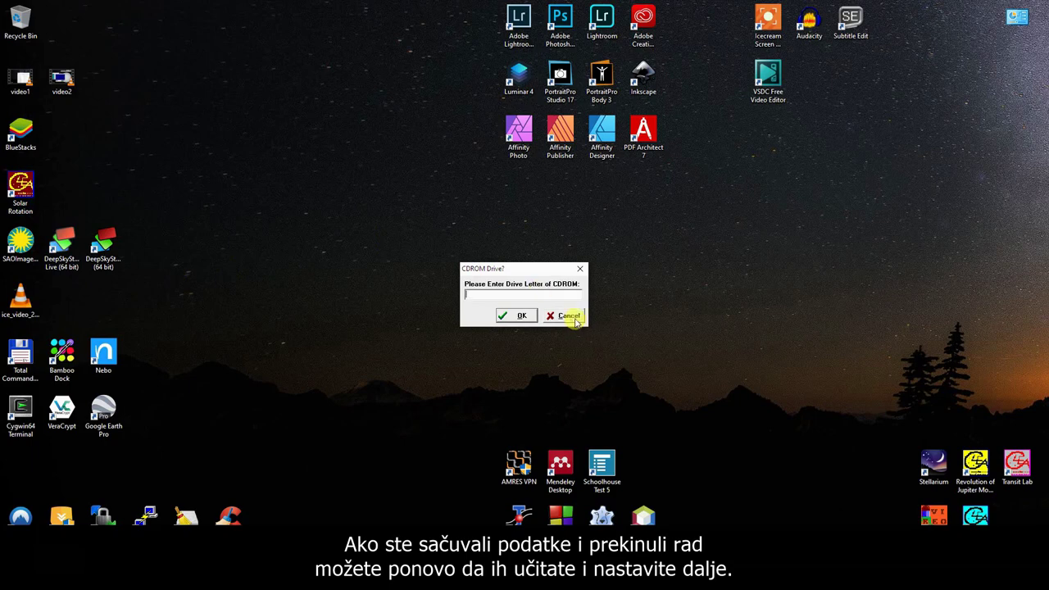
click(568, 316)
click(52, 62)
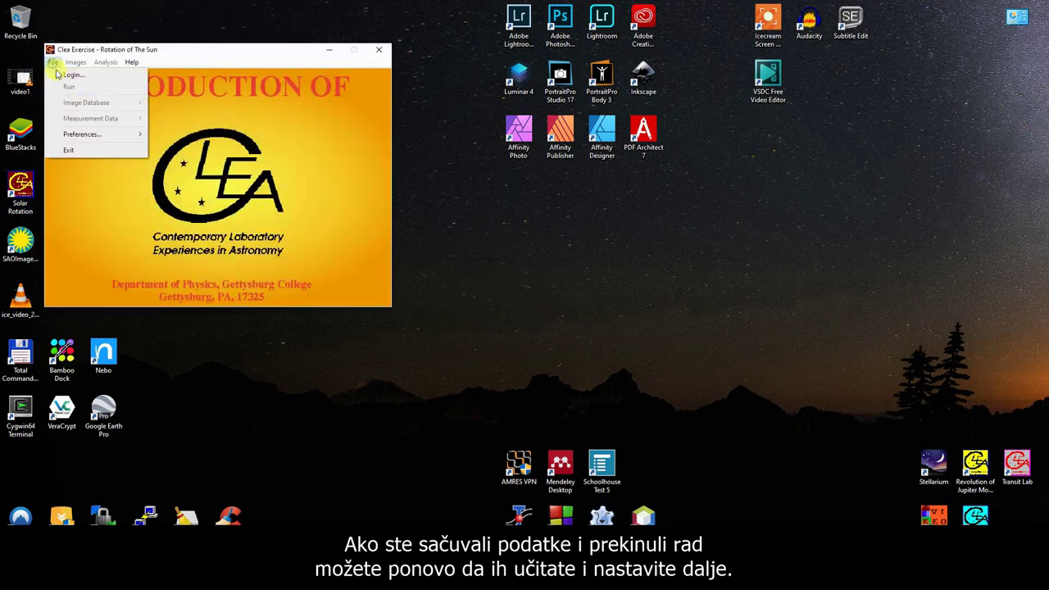
click(70, 72)
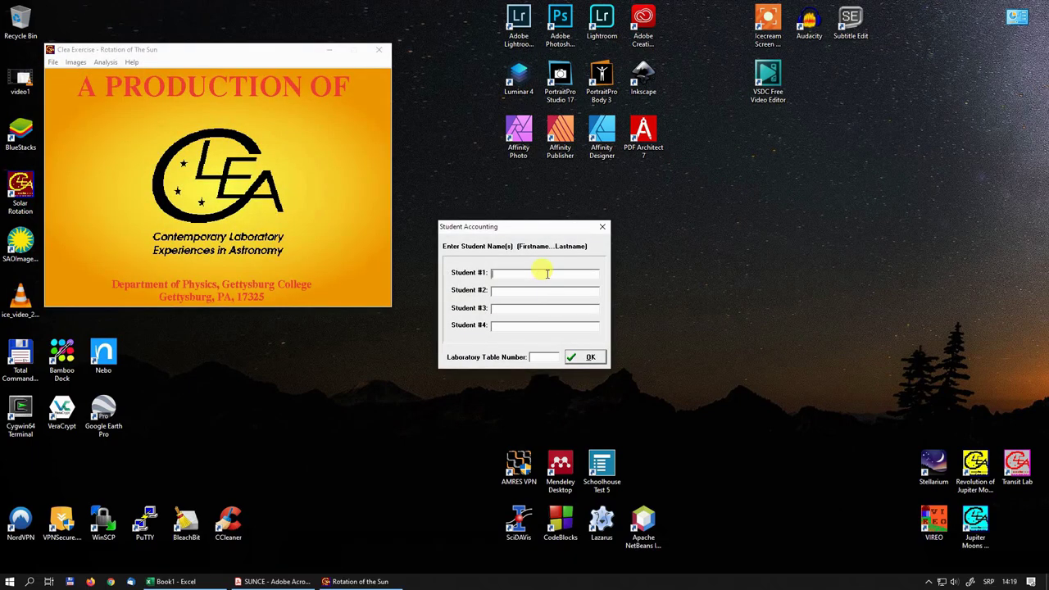
text(milan)
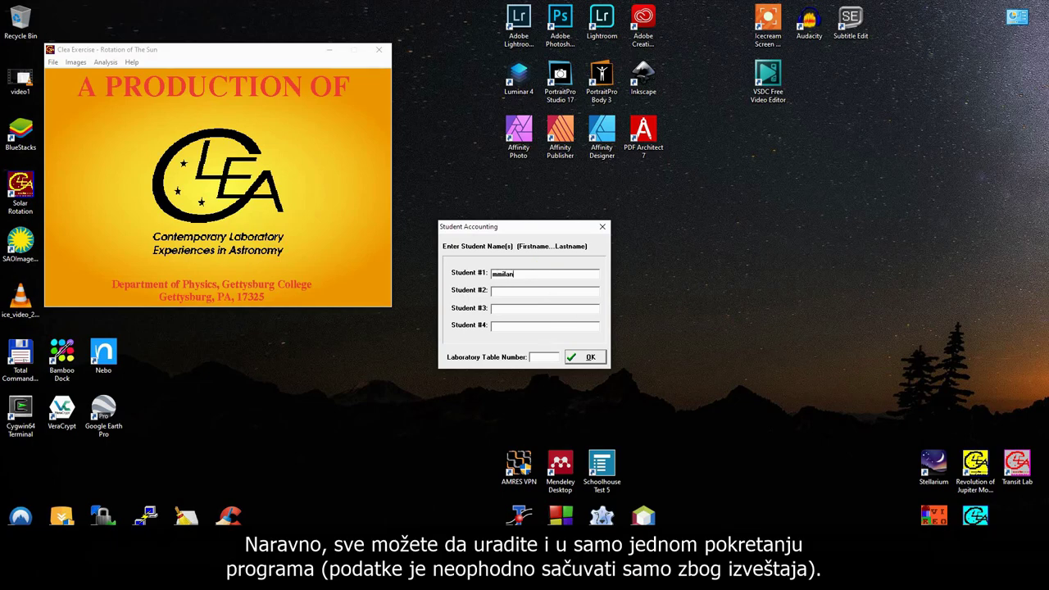
click(590, 358)
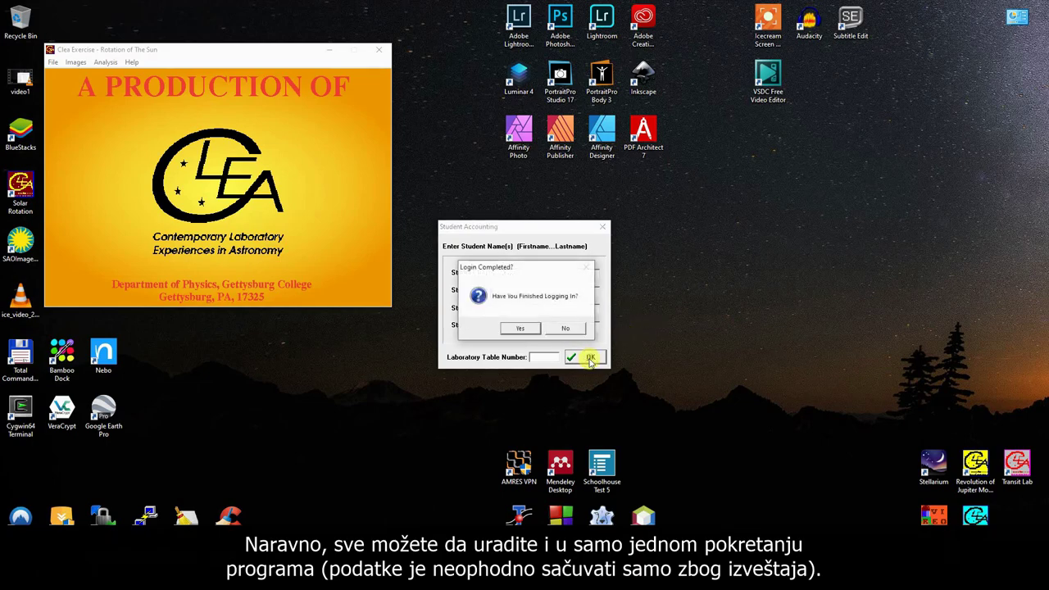
click(525, 329)
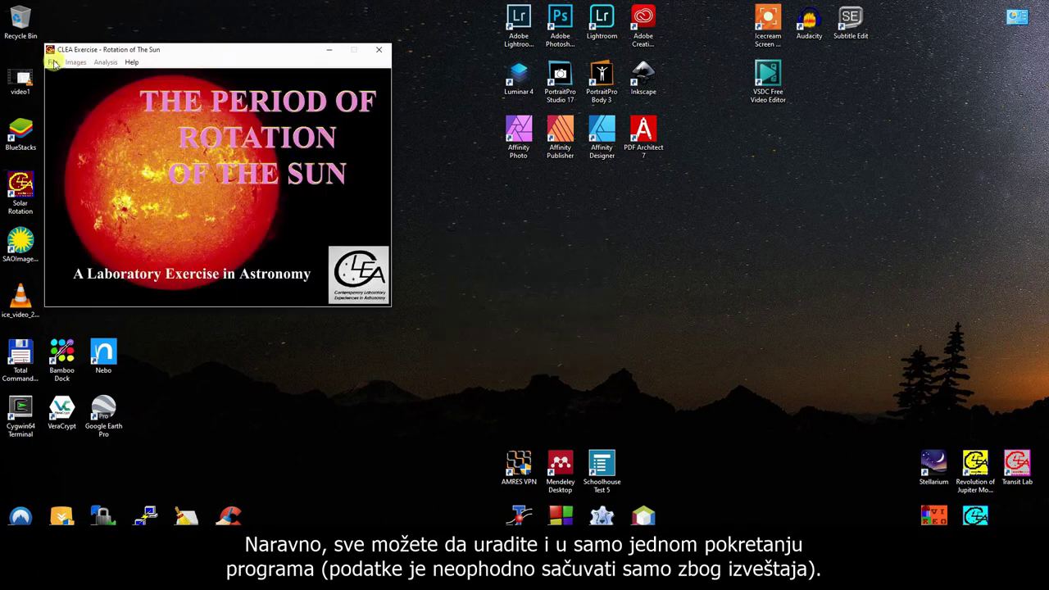
- Run the exercise and load the saved measurement data from the SOLRTN_DATA file
click(53, 62)
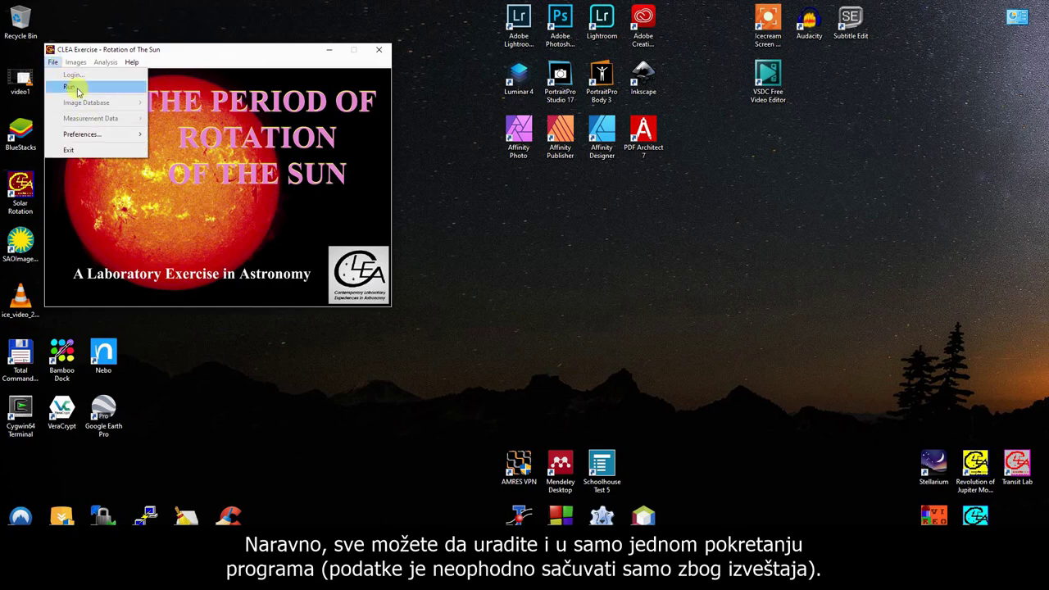
click(76, 88)
click(49, 62)
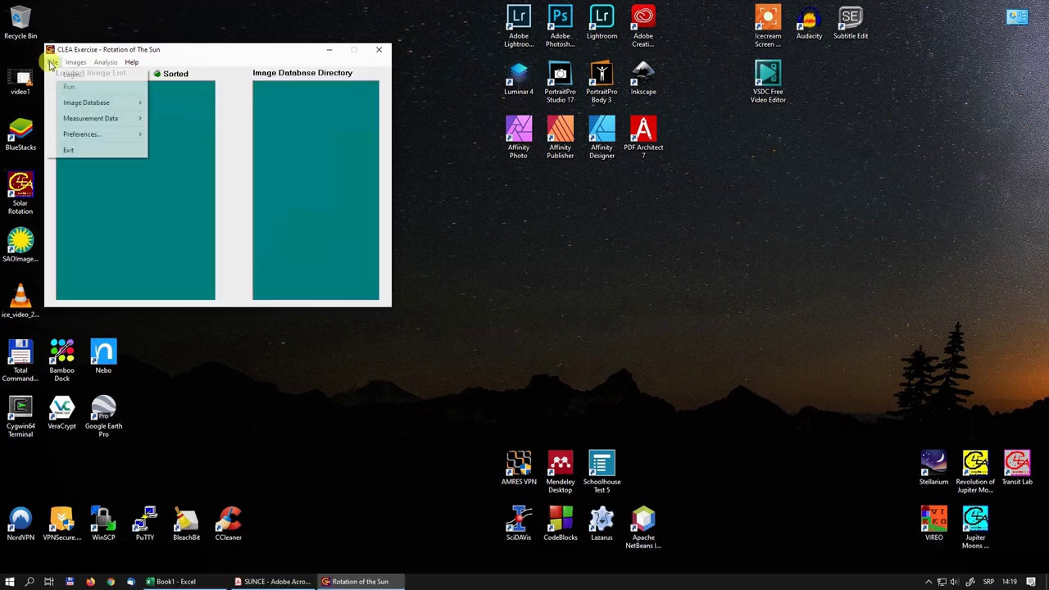
mouse_move(76, 123)
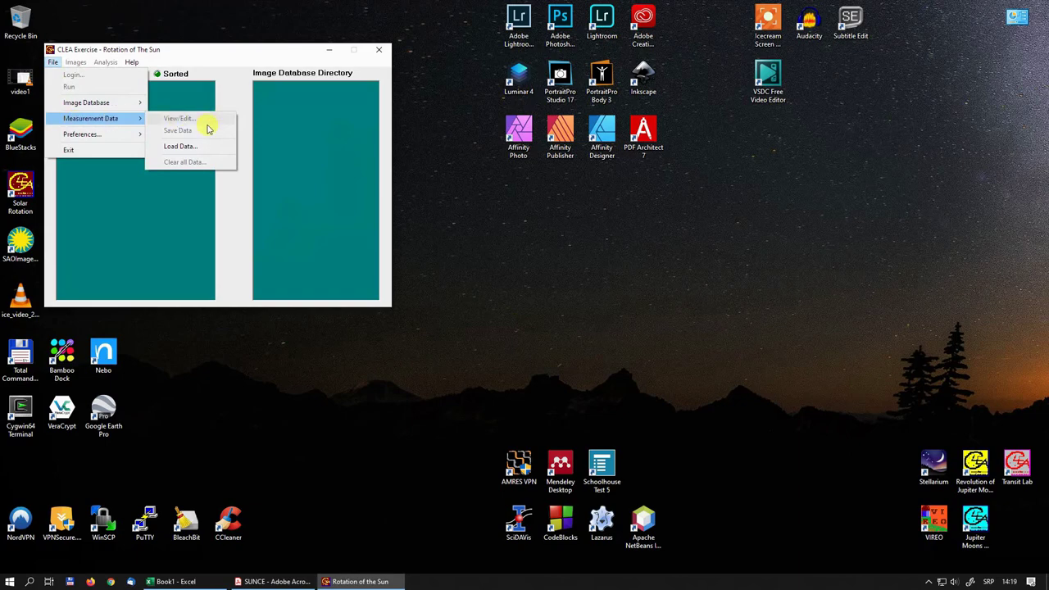
click(184, 146)
click(386, 249)
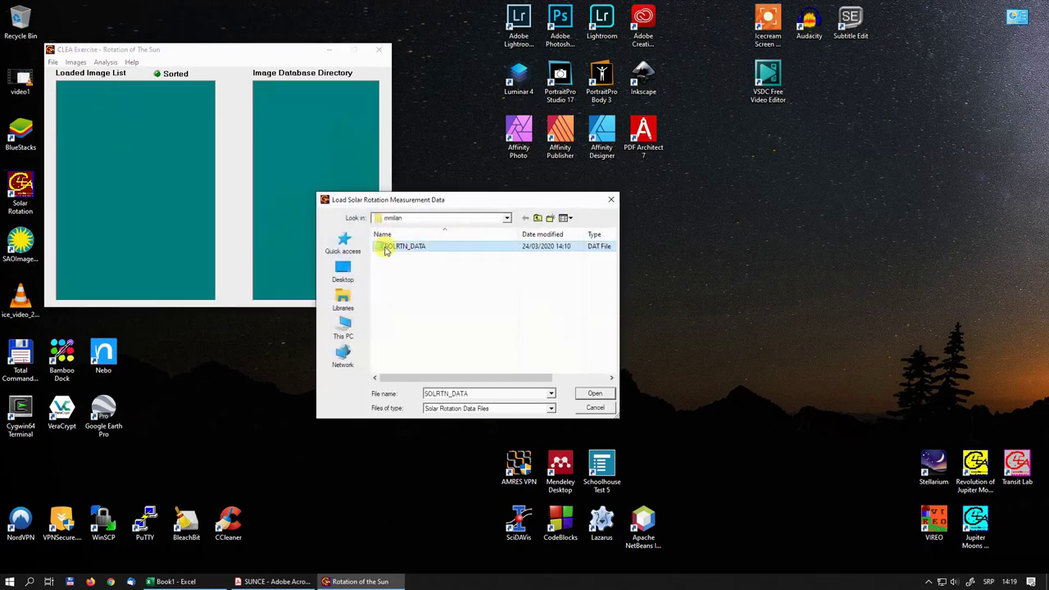
double_click(389, 250)
click(583, 327)
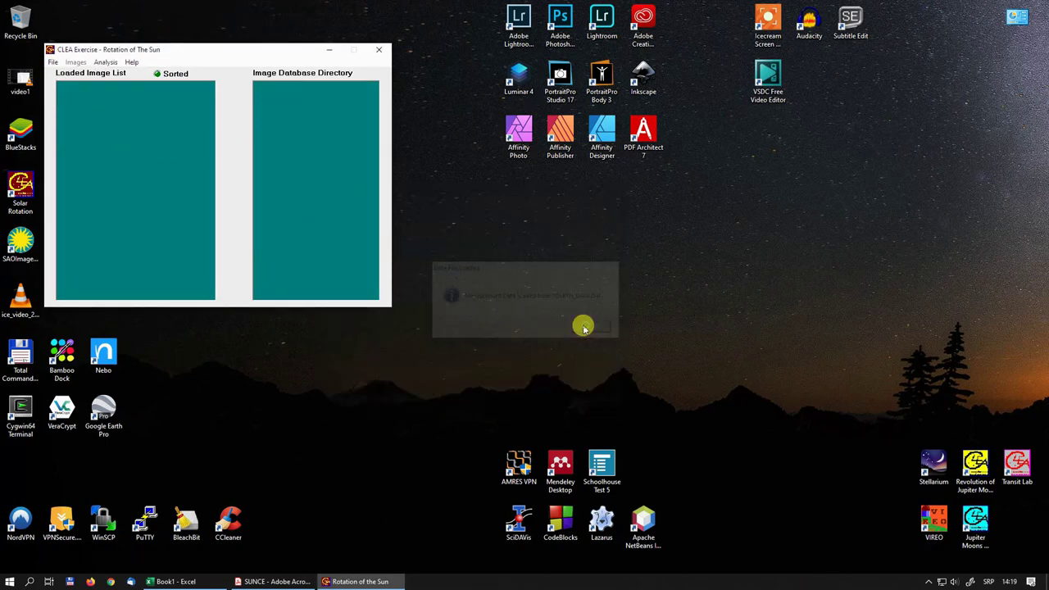
click(105, 63)
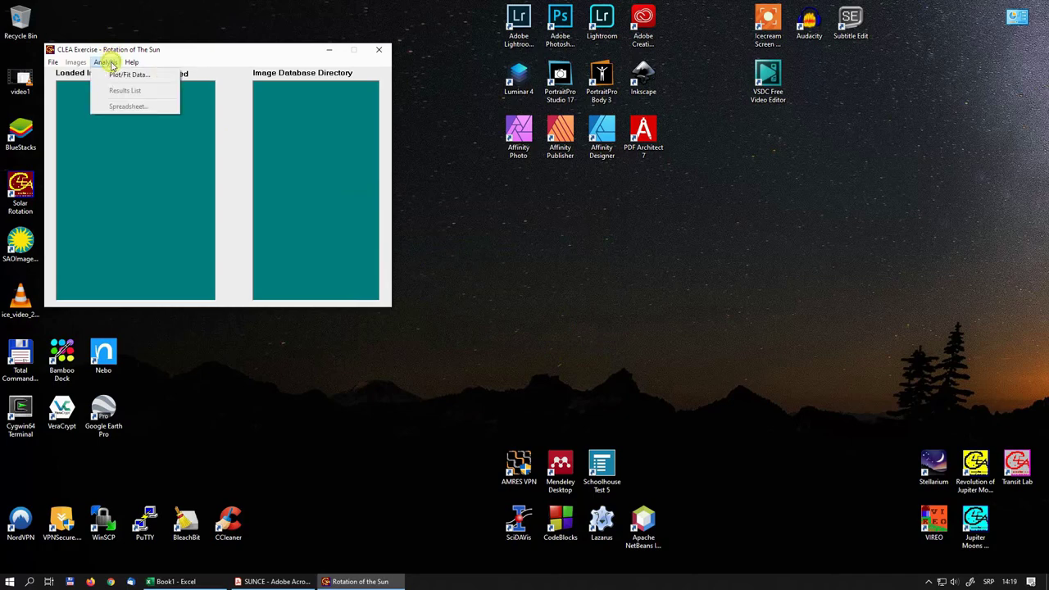
click(123, 73)
click(350, 153)
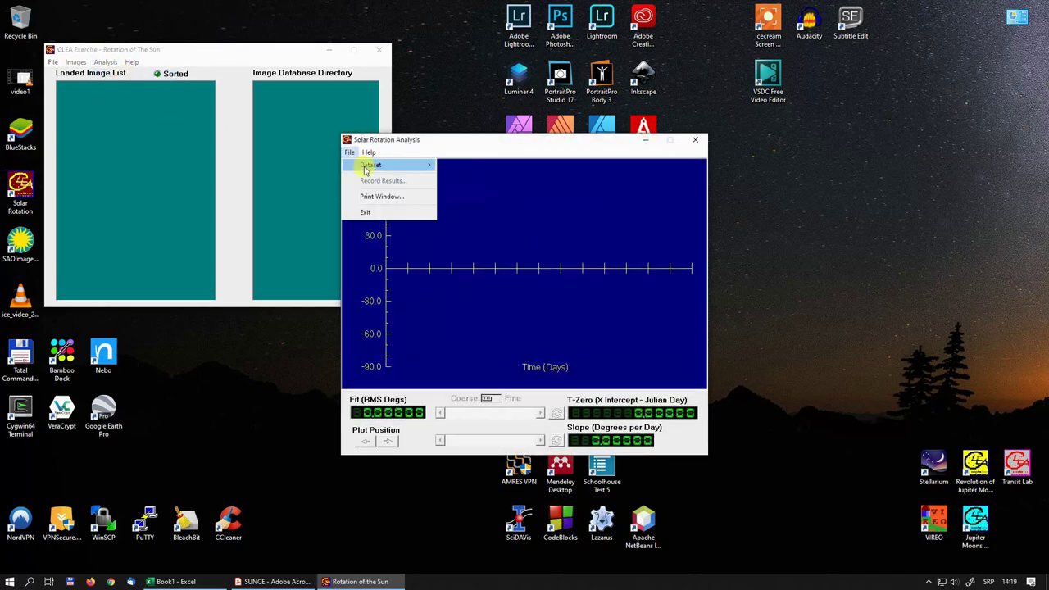
click(370, 165)
mouse_move(480, 170)
click(592, 166)
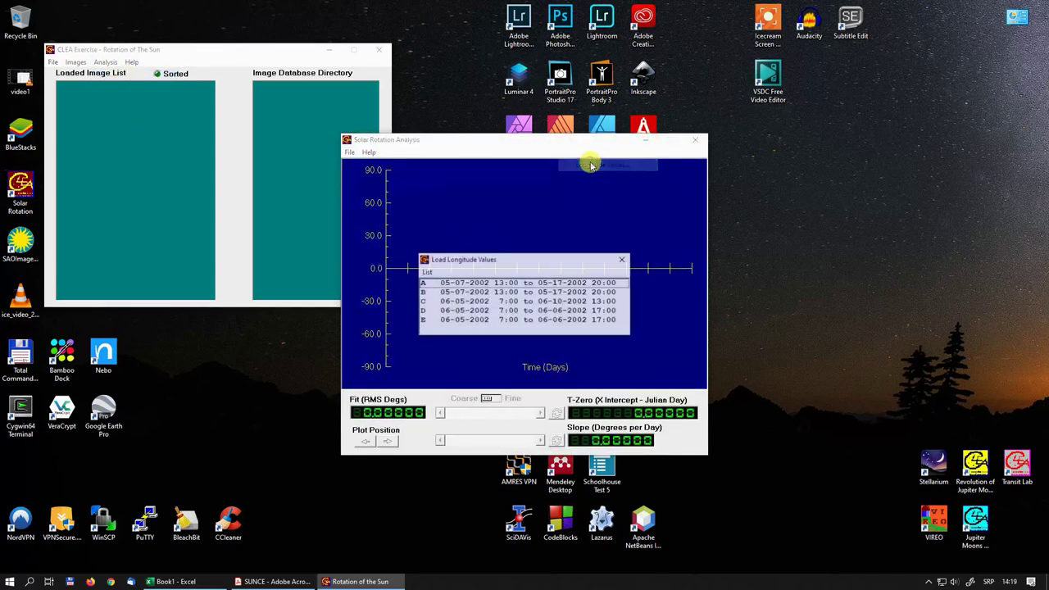
click(477, 284)
double_click(477, 285)
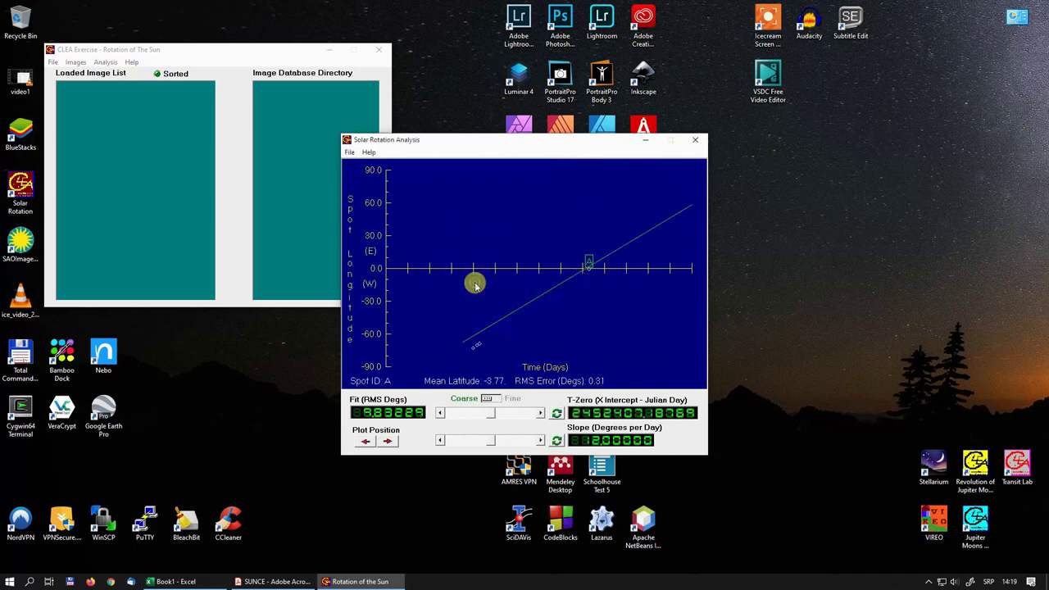
- Consult the synodic and sidereal period formulas in the SUNCE PDF in Acrobat Reader and return to the analysis plot
mouse_move(182, 583)
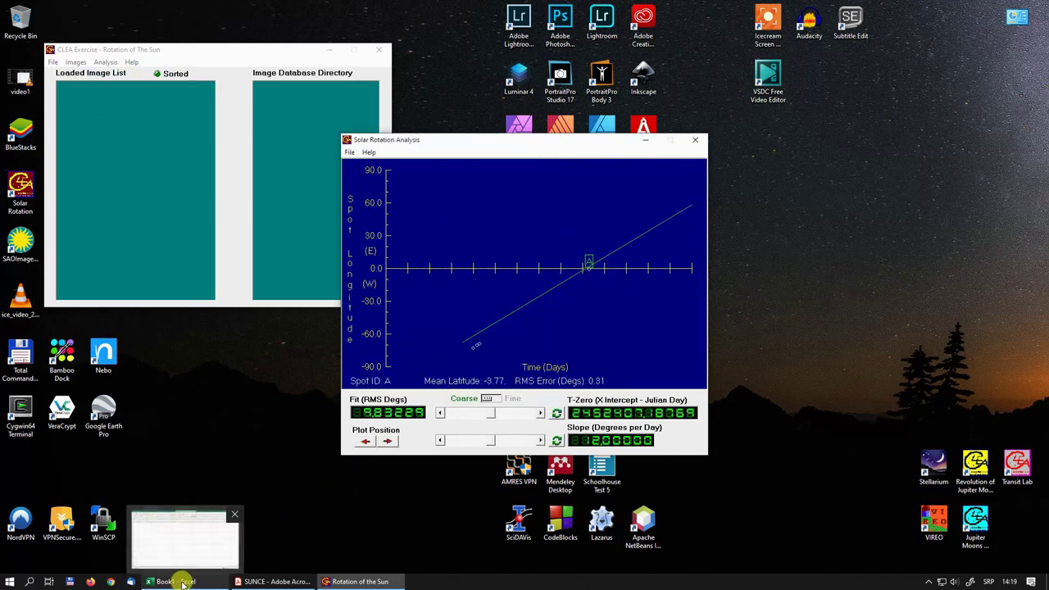
click(275, 581)
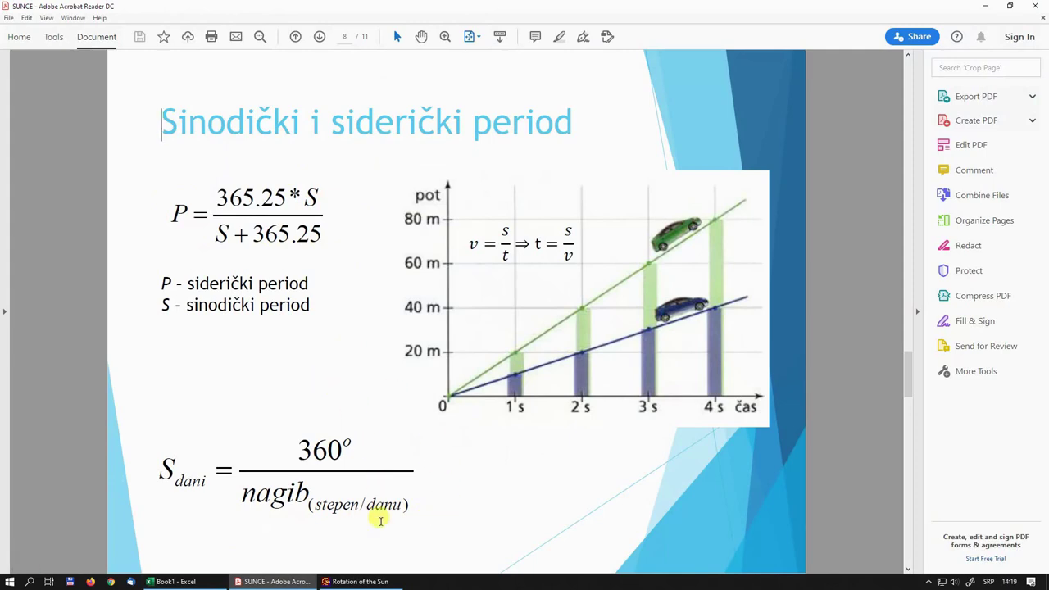
click(263, 583)
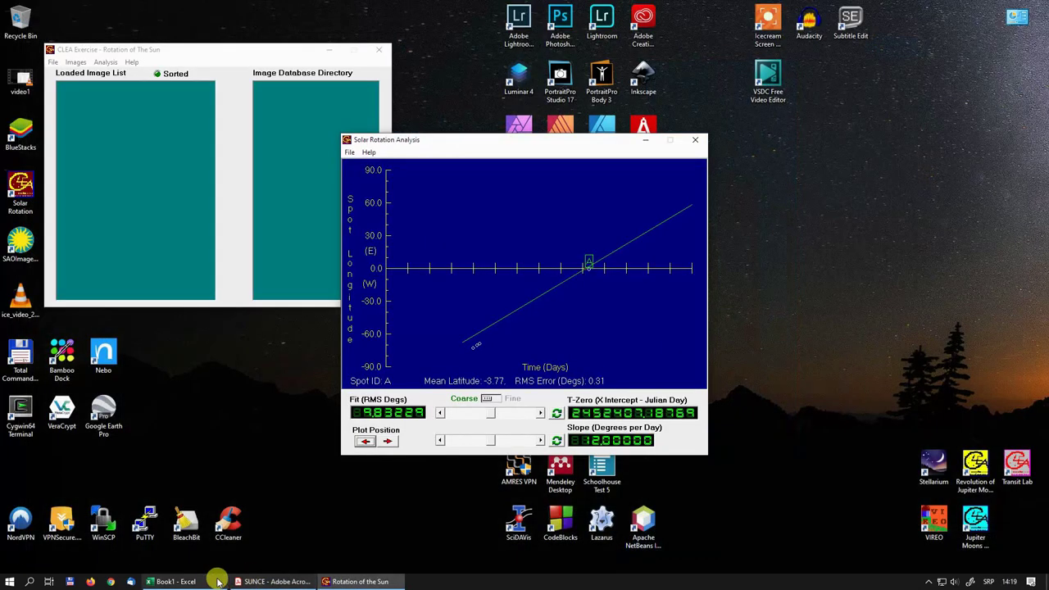
- In the Excel workbook Book1, enter the heading Ime in A1 and list spots A to E in A2:A6
click(207, 581)
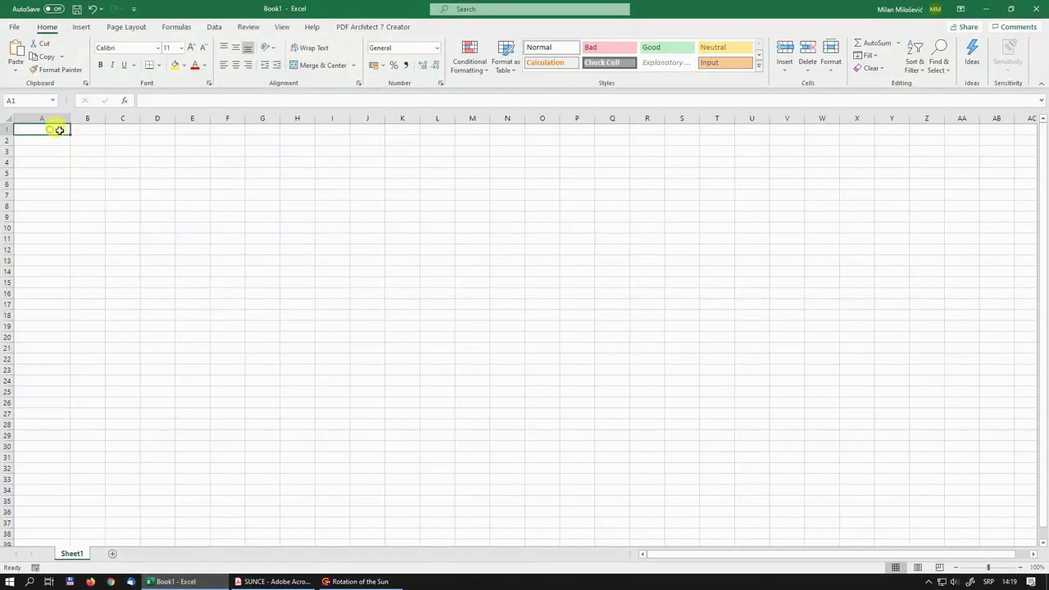
text(Ime)
key(Return)
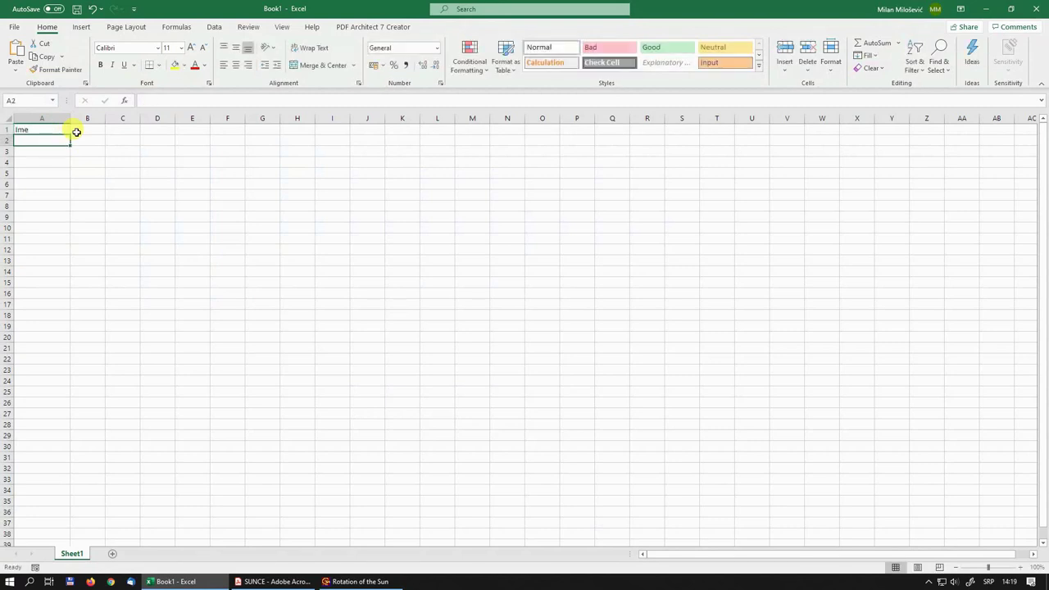
text(A)
key(Return)
text(B)
key(Return)
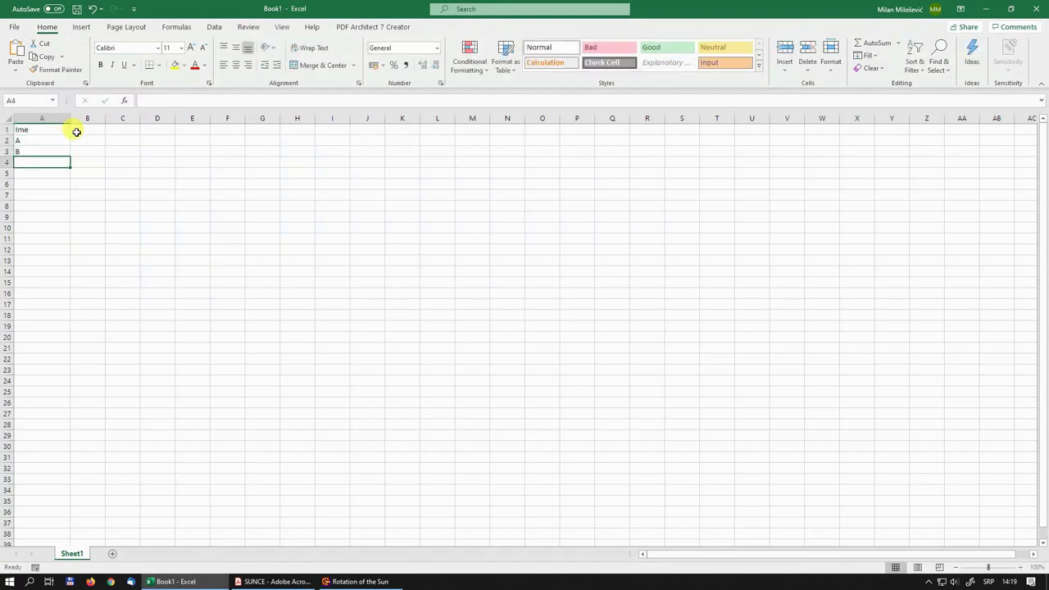
text(C)
key(Return)
text(D)
key(Return)
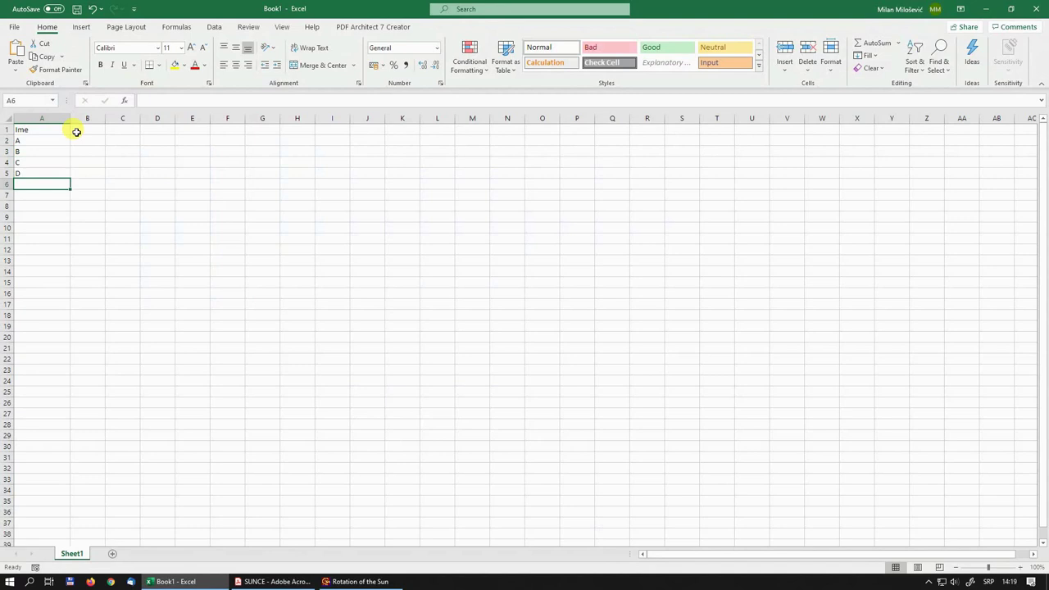
text(E)
key(Tab)
- Add the column headings nagib, S and P in cells B1, C1 and D1
key(Up)
key(Up)
key(Up)
key(Up)
key(Up)
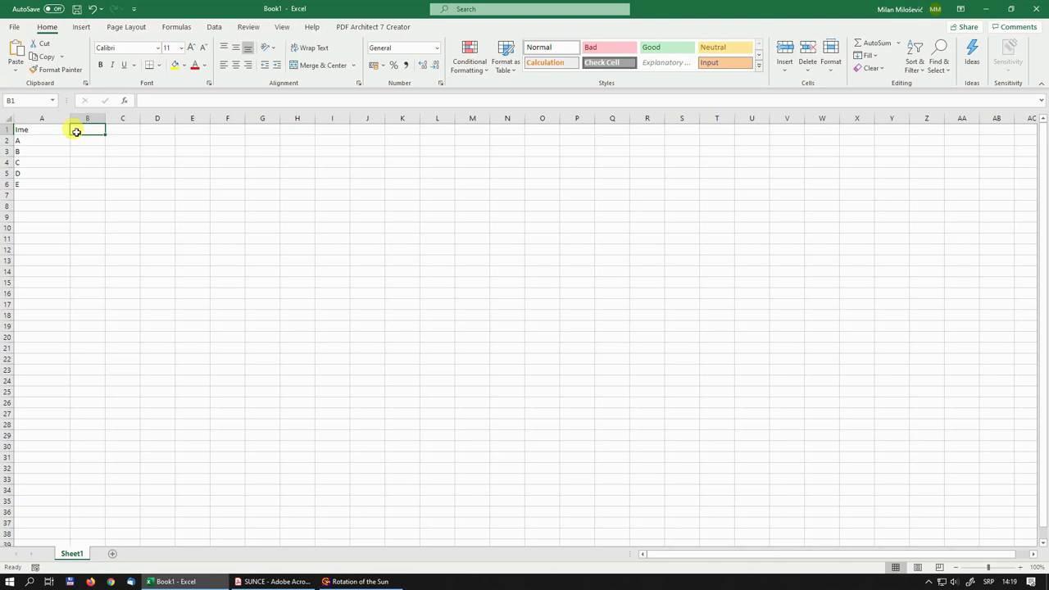
text(nag)
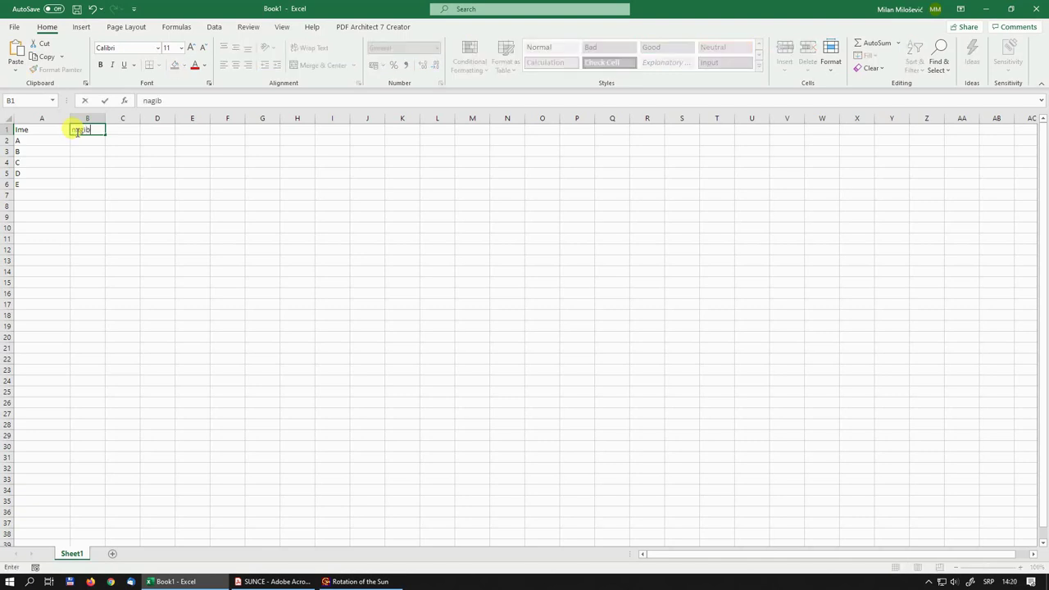
text(ib)
key(Tab)
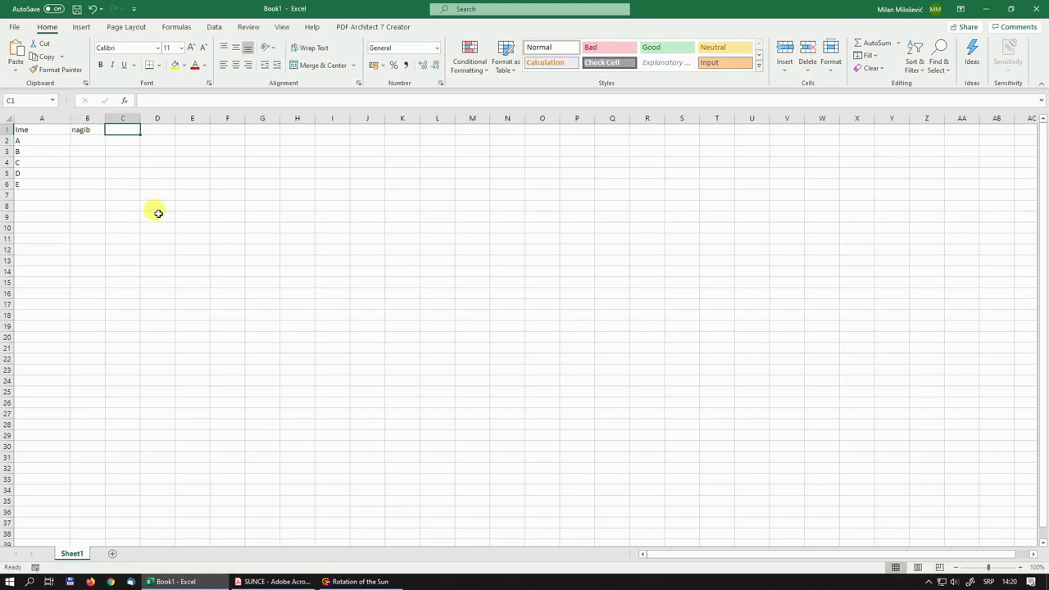
text(S)
key(Tab)
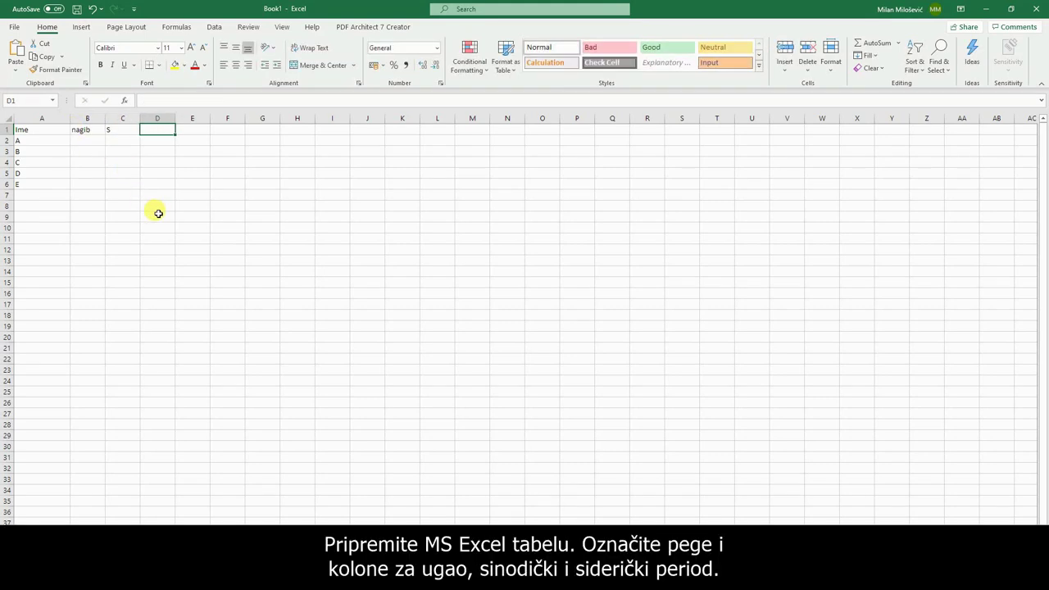
text(P)
key(Tab)
- Read spot A's slope from the Solar Rotation Analysis plot and enter 12 under nagib in B2
key(Down)
key(Left)
key(Left)
key(Left)
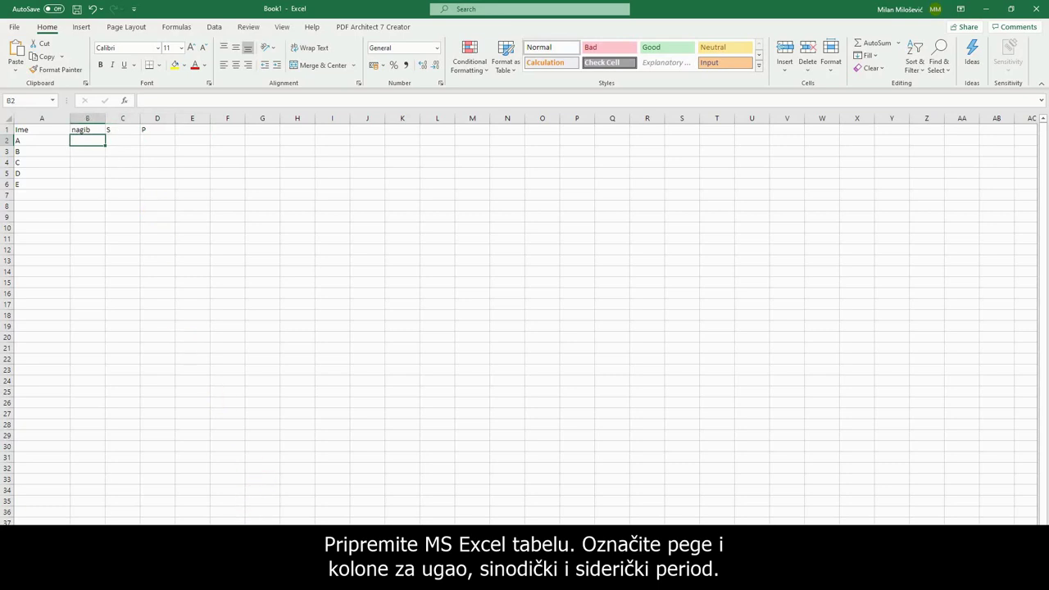
click(360, 581)
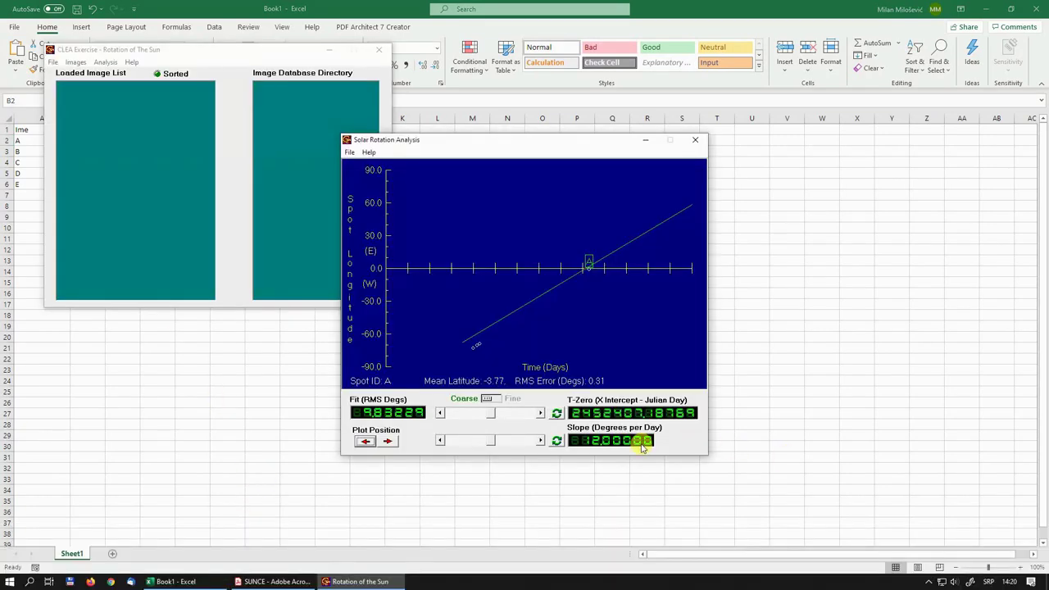
click(762, 6)
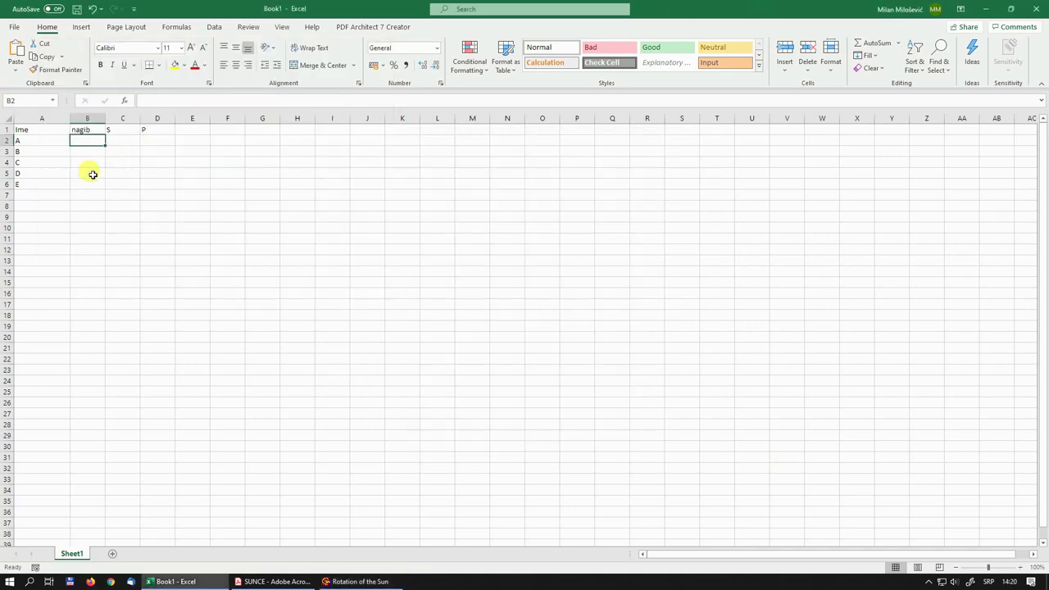
text(12)
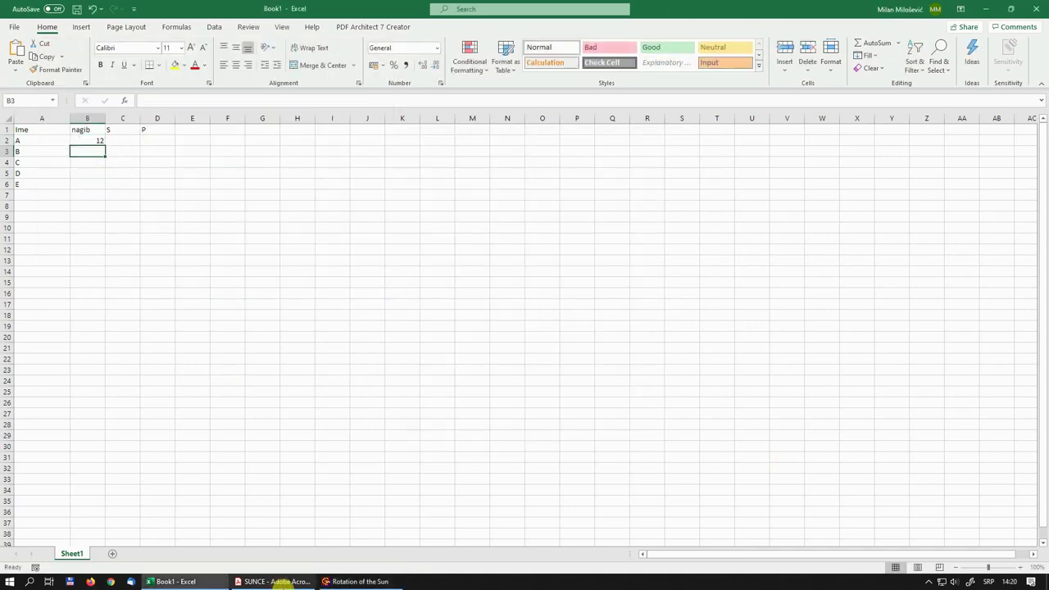
- In Rotation of the Sun, load spot B's longitude values into the Solar Rotation Analysis plot
click(357, 581)
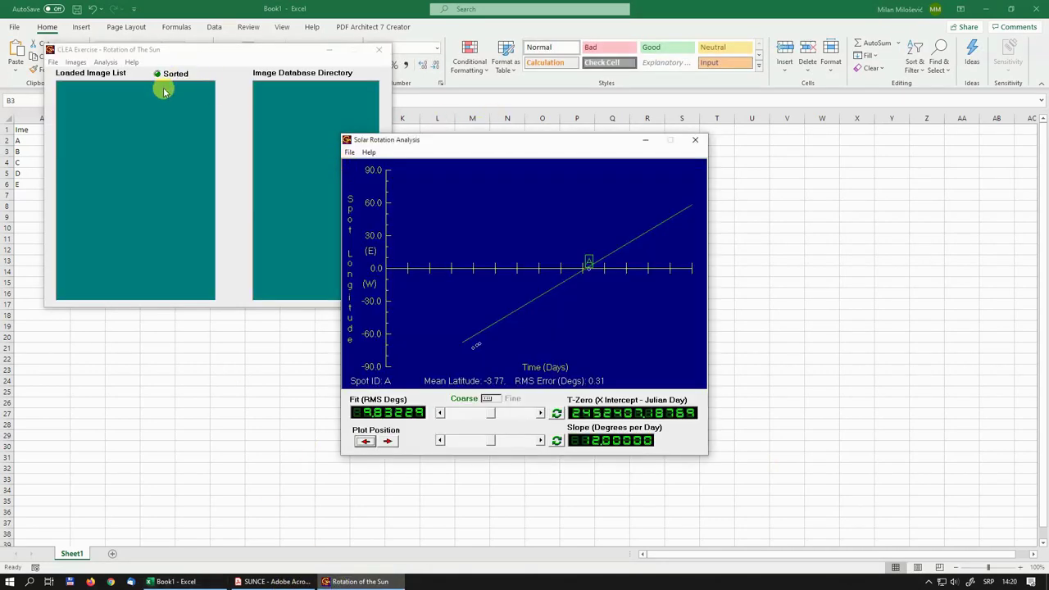
click(350, 153)
click(359, 161)
click(351, 153)
mouse_move(373, 165)
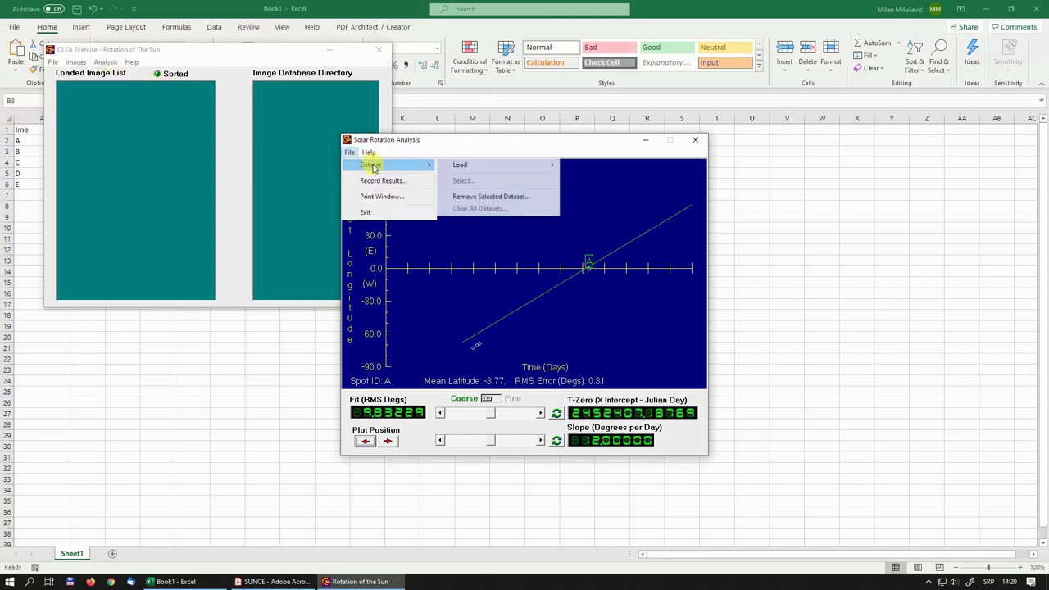
mouse_move(464, 165)
click(592, 165)
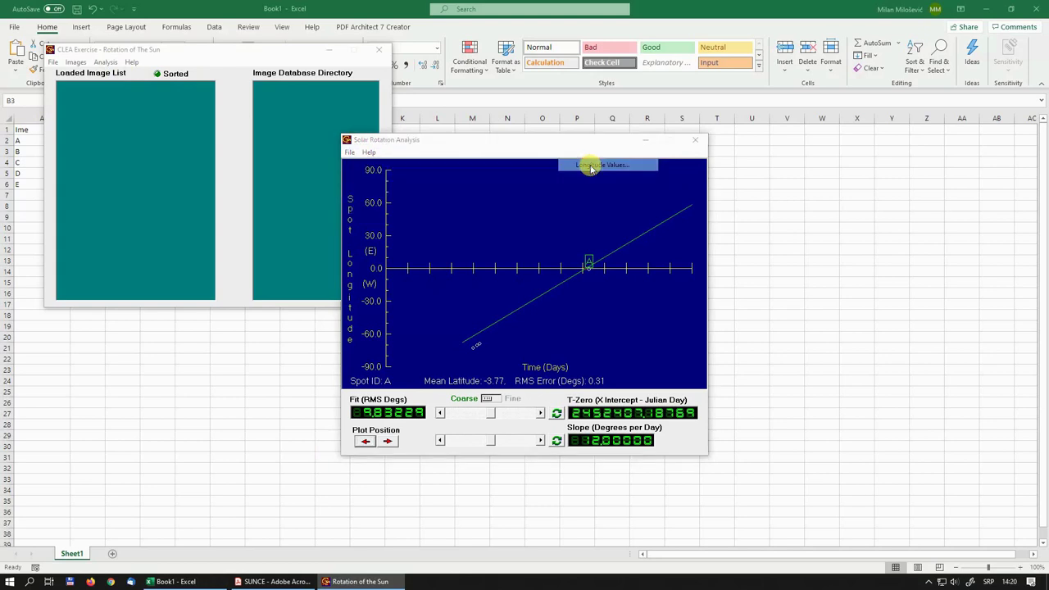
click(483, 293)
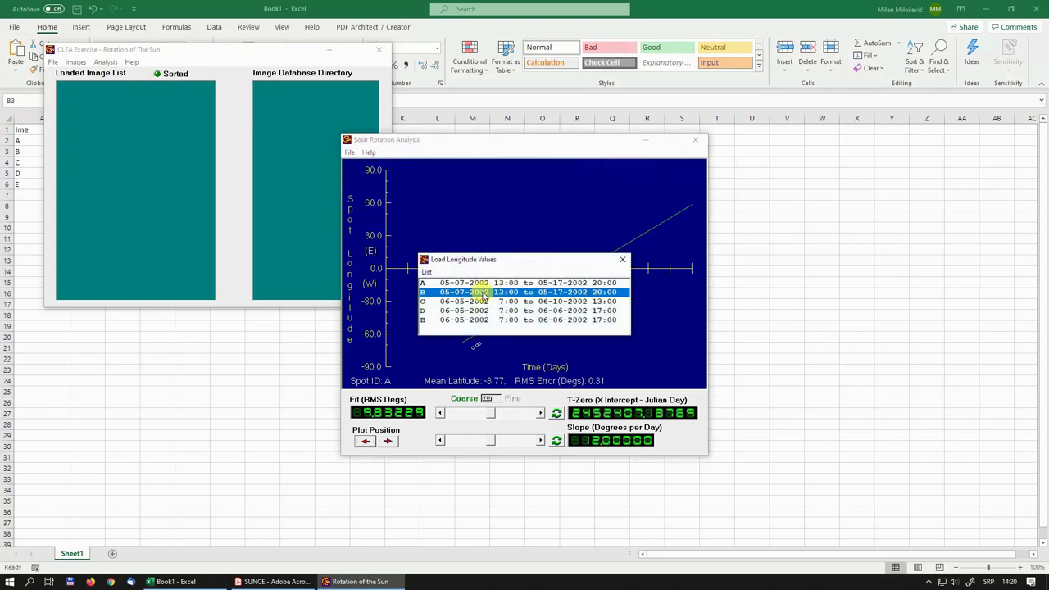
click(483, 293)
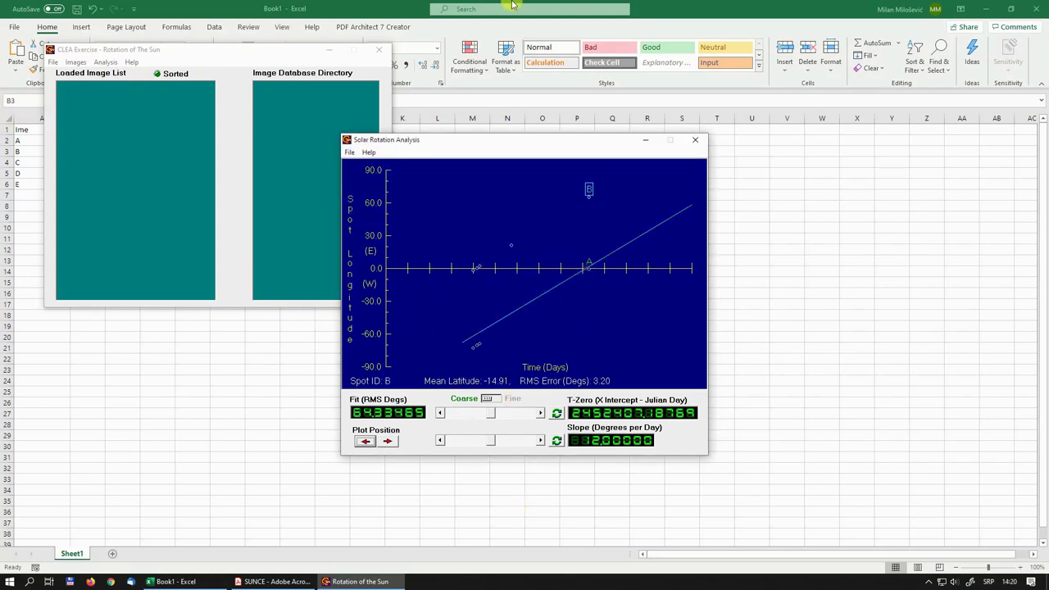
- Enter 12 as spot B's slope in cell B3 of the Excel workbook
click(697, 5)
text(1)
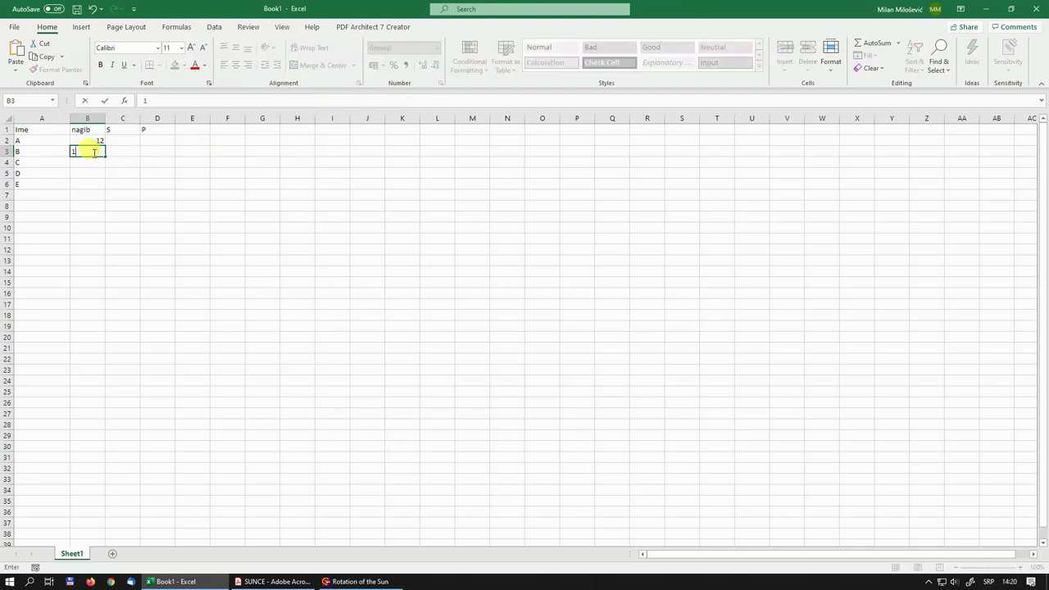
text(2)
key(Return)
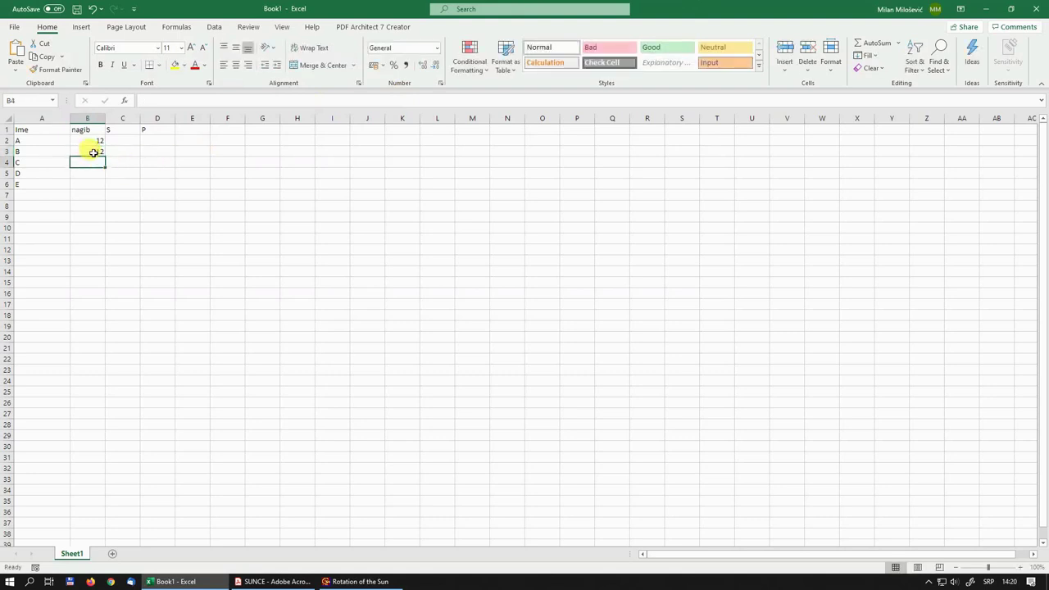
- Load spot C's longitude values in Solar Rotation Analysis and fit the line with T-Zero about 2452432.34 and slope 14 degrees per day
click(194, 582)
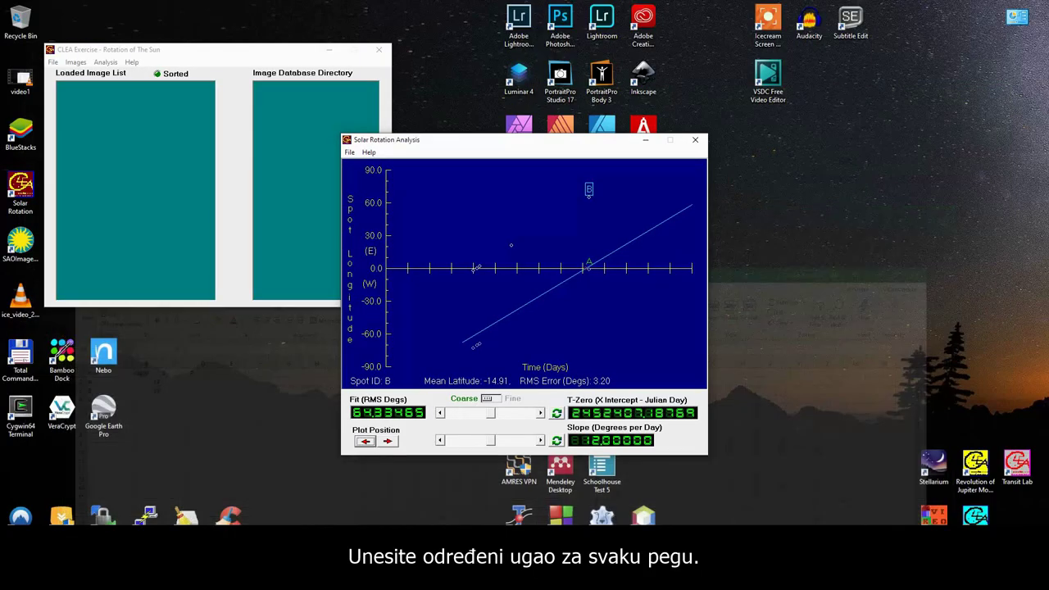
click(350, 153)
click(476, 202)
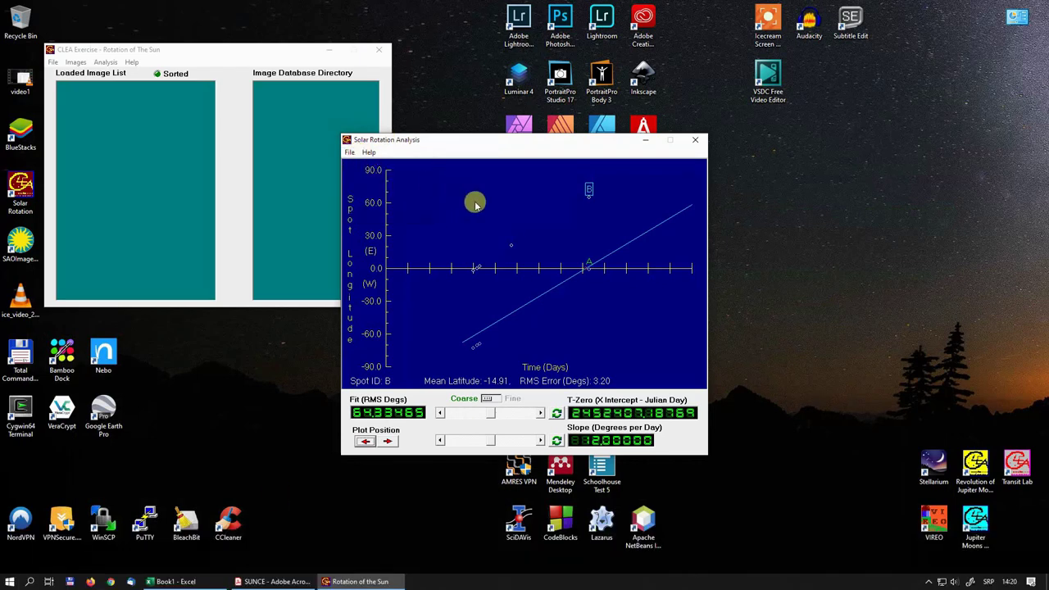
click(353, 154)
mouse_move(363, 165)
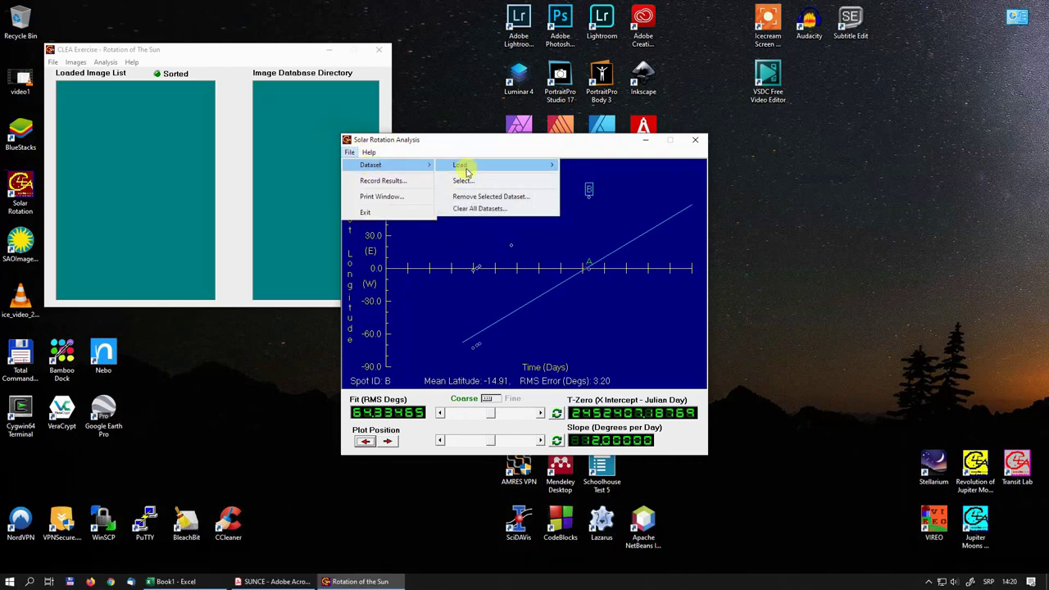
mouse_move(467, 170)
click(579, 167)
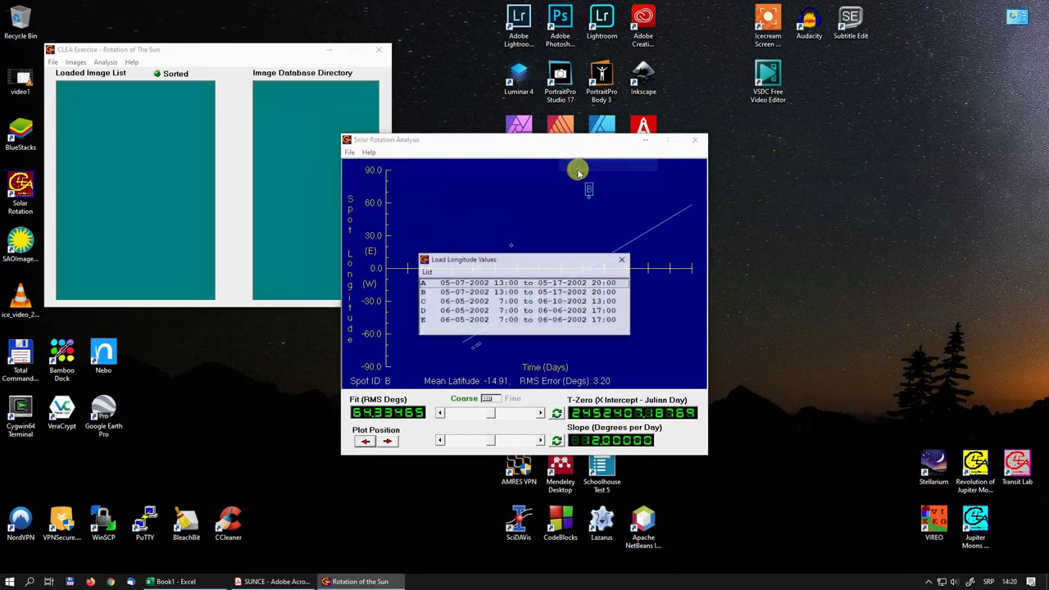
double_click(458, 305)
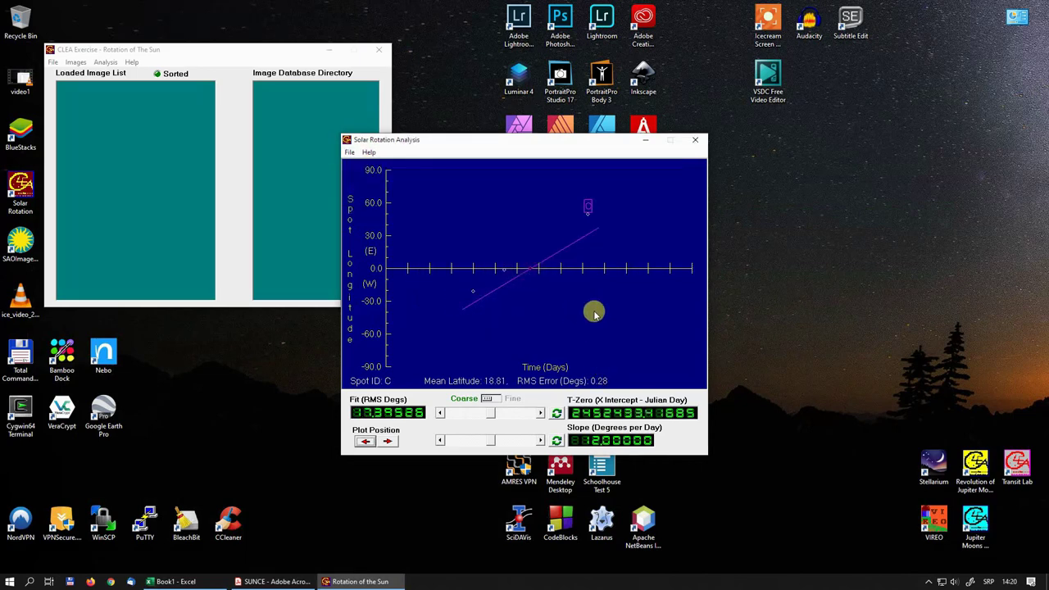
click(490, 414)
drag(491, 418, 494, 442)
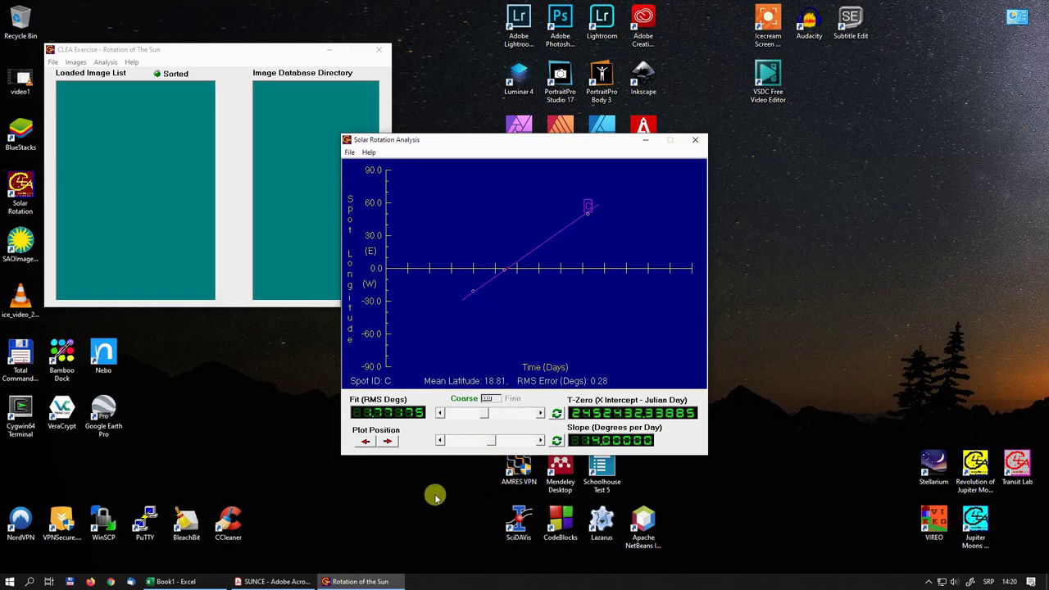
- Return to the Excel workbook and enter 14 as spot C's slope in cell B4
click(274, 582)
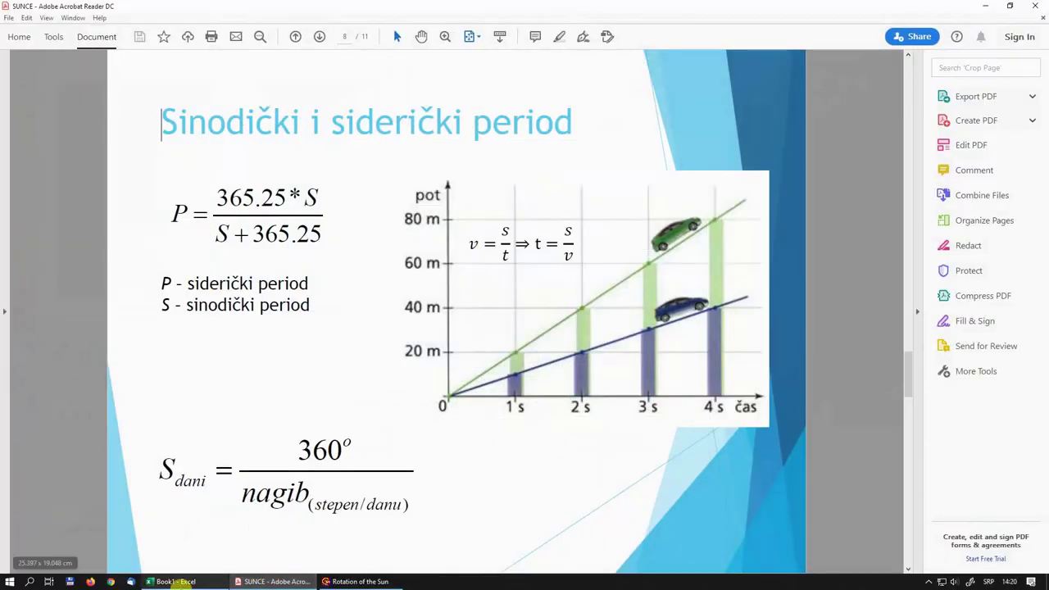
click(190, 582)
click(96, 163)
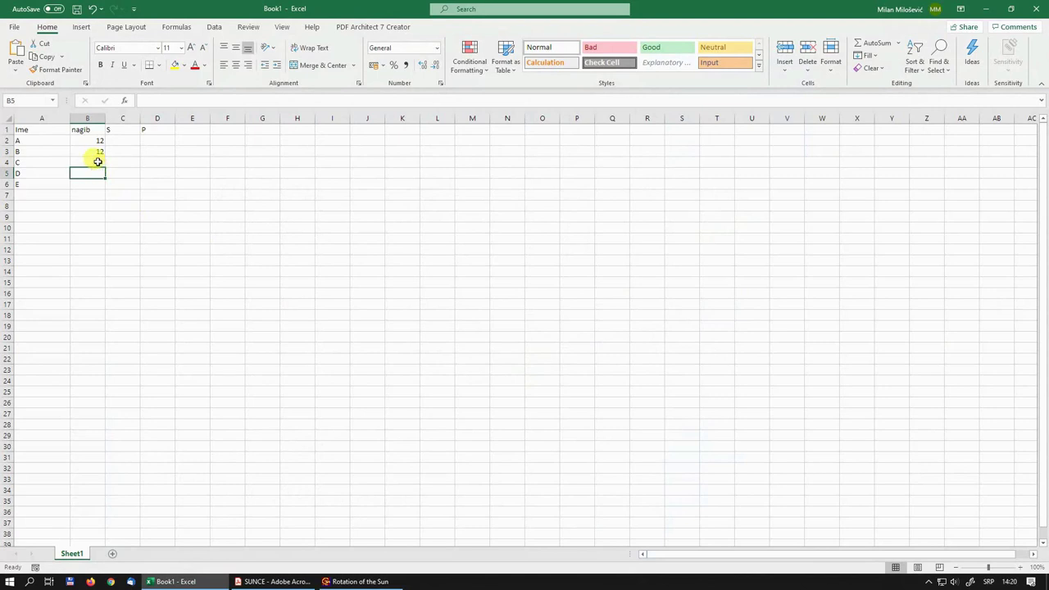
text(14)
click(103, 175)
- Load spot D's longitude values in Solar Rotation Analysis and shift its line to a T-Zero of about 2452429.11
click(353, 582)
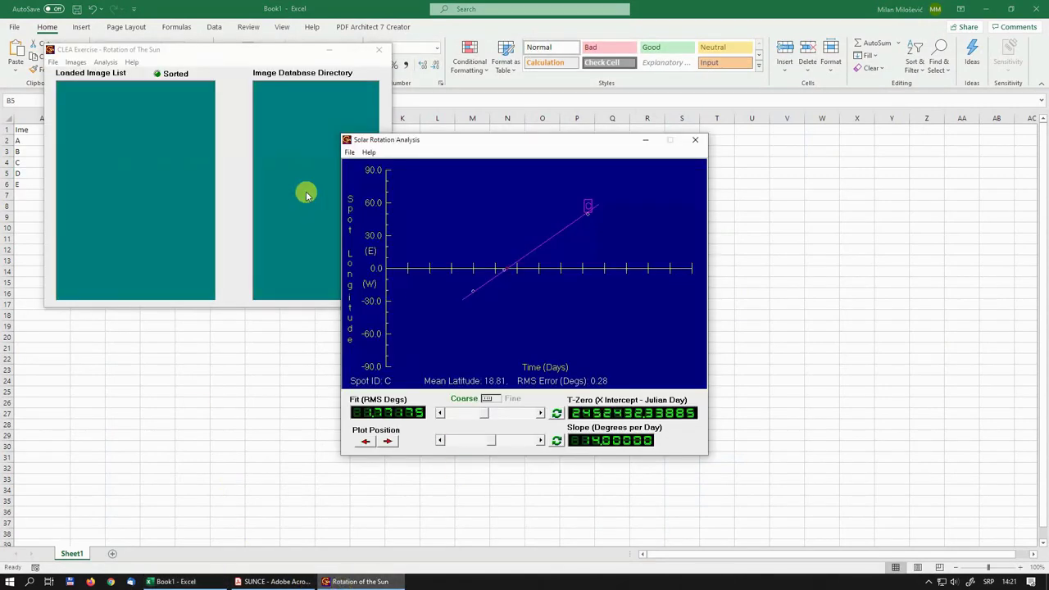
click(350, 153)
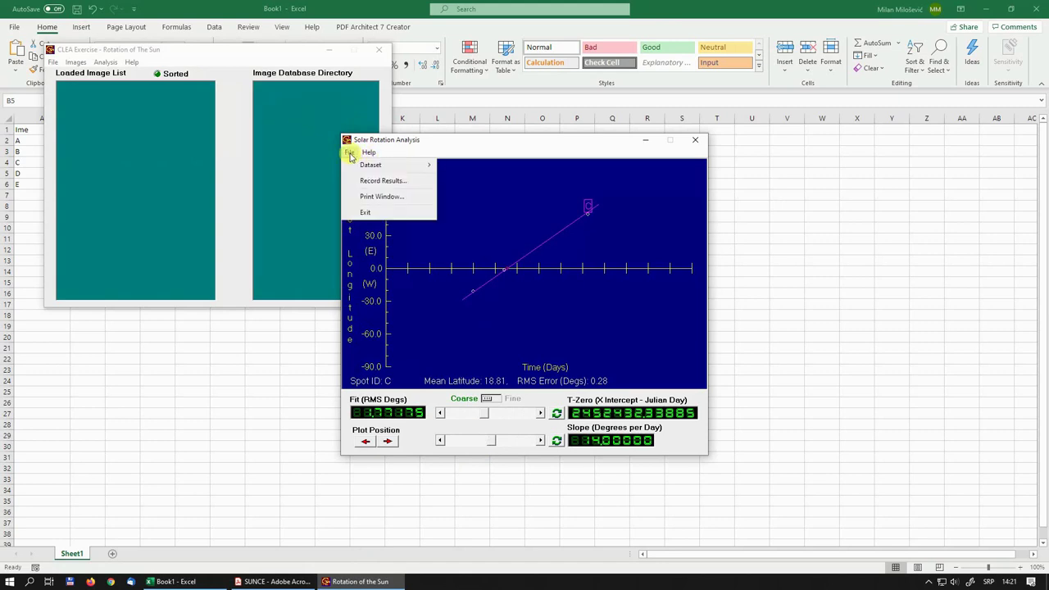
mouse_move(377, 164)
mouse_move(474, 168)
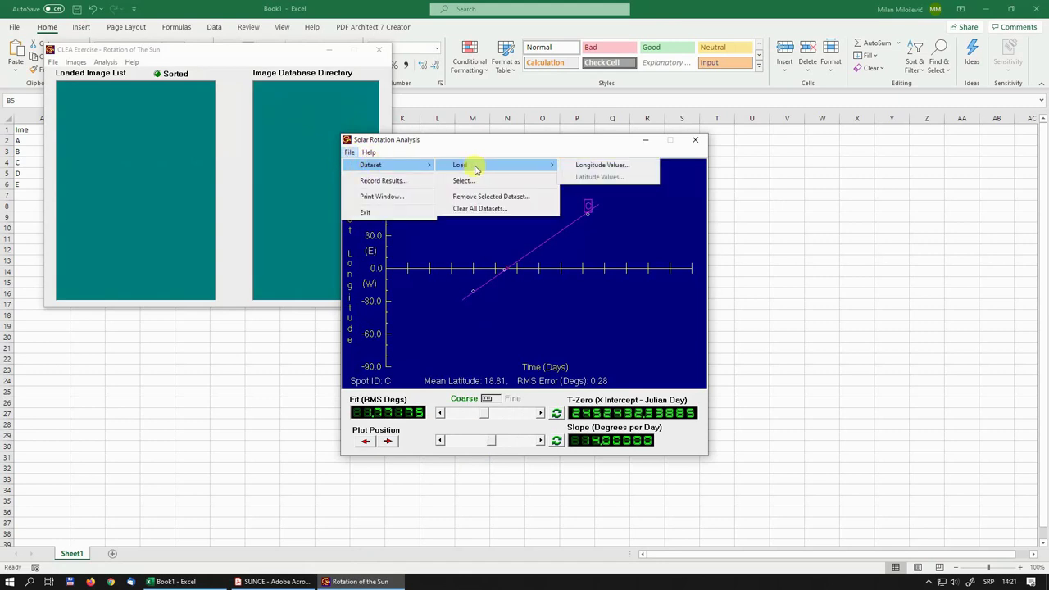
click(595, 166)
double_click(451, 312)
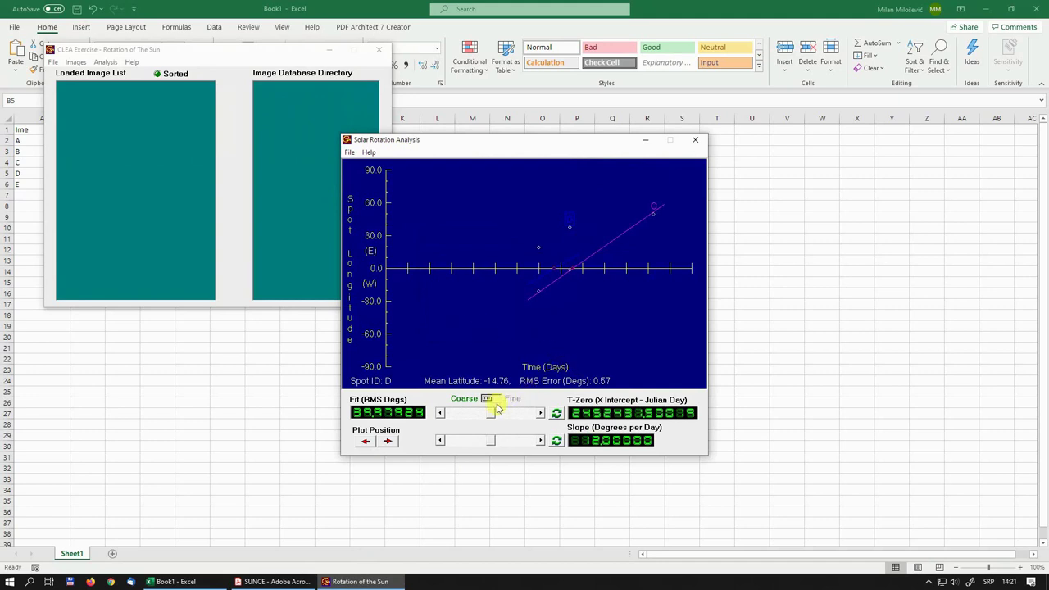
drag(490, 412, 481, 414)
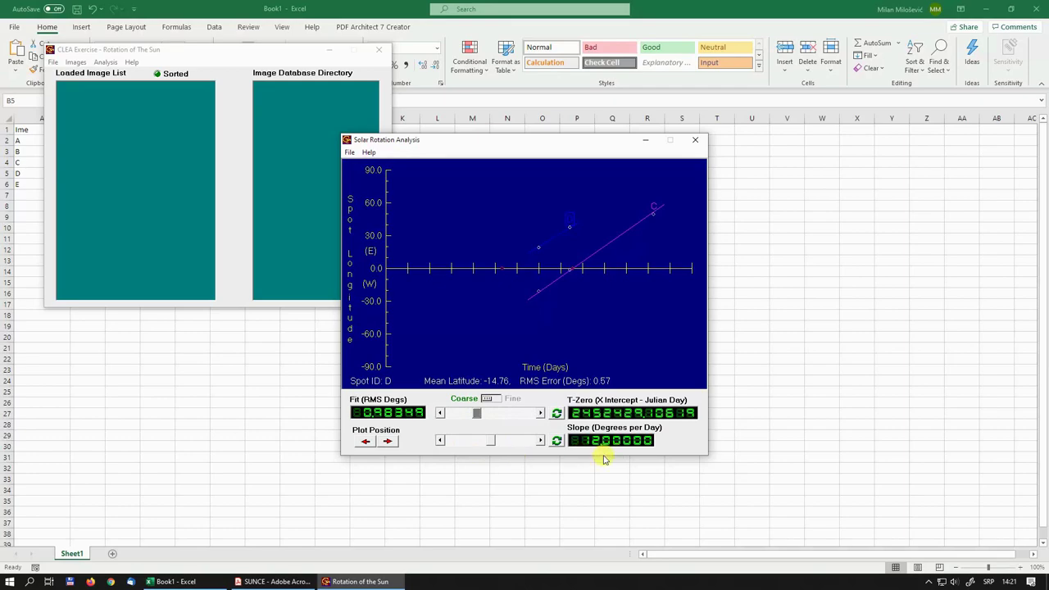
- Switch back to Excel and enter 12 as spot D's slope in cell B5
click(279, 581)
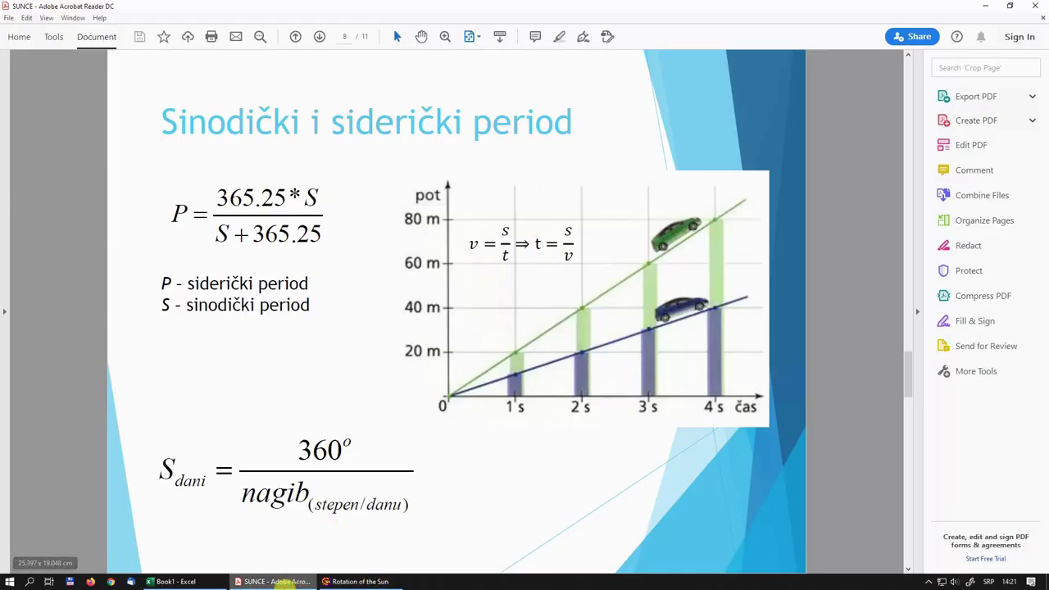
click(275, 581)
click(197, 582)
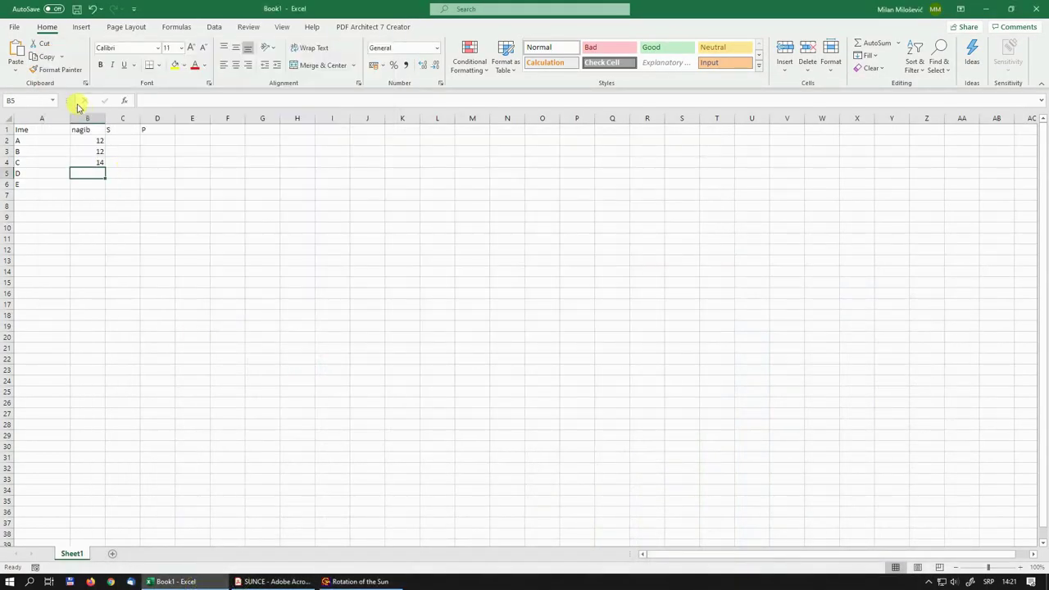
text(12)
click(88, 184)
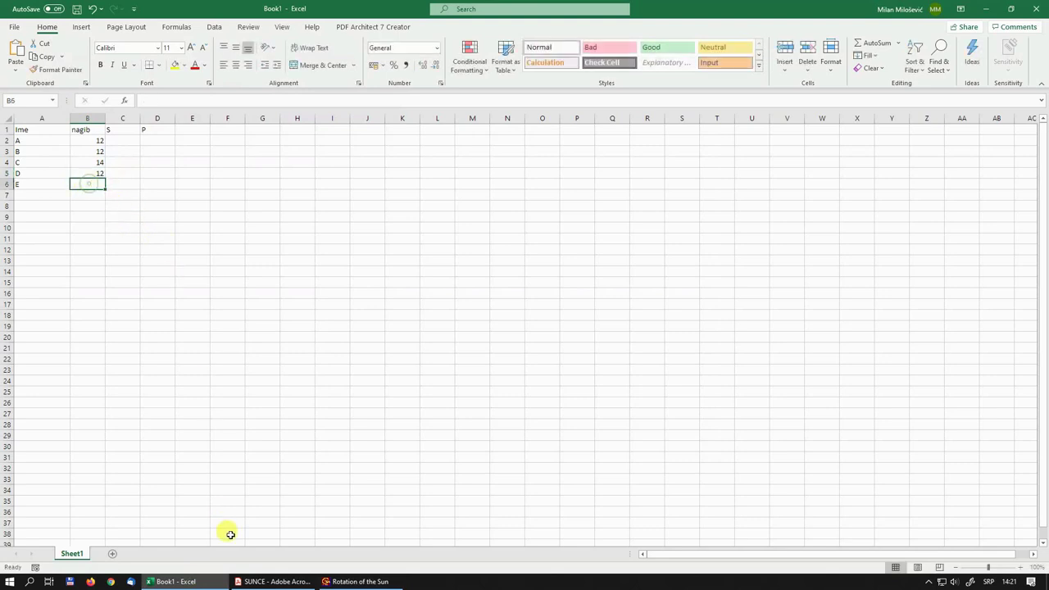
- Load spot E's longitude values in Solar Rotation Analysis and fit the line with T-Zero about 2452430.70 and slope 12.1 degrees per day
click(352, 582)
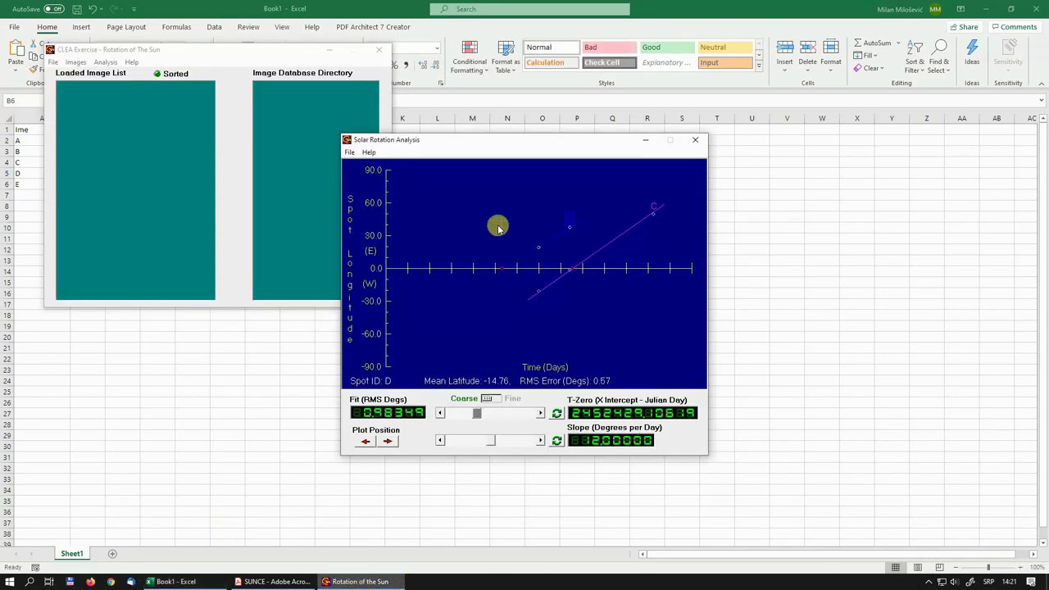
click(349, 152)
mouse_move(373, 165)
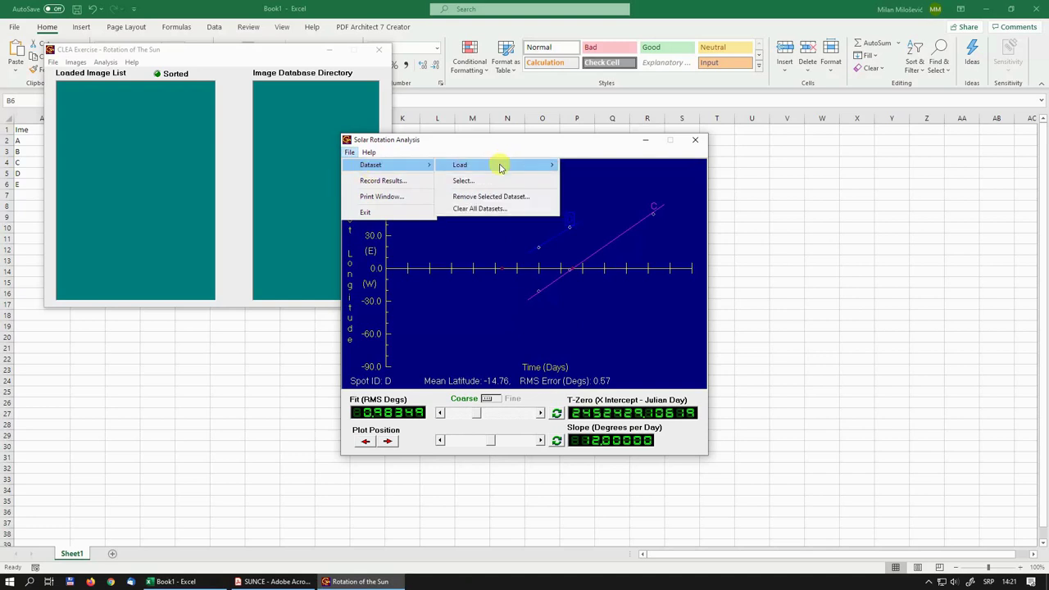
mouse_move(502, 167)
click(607, 167)
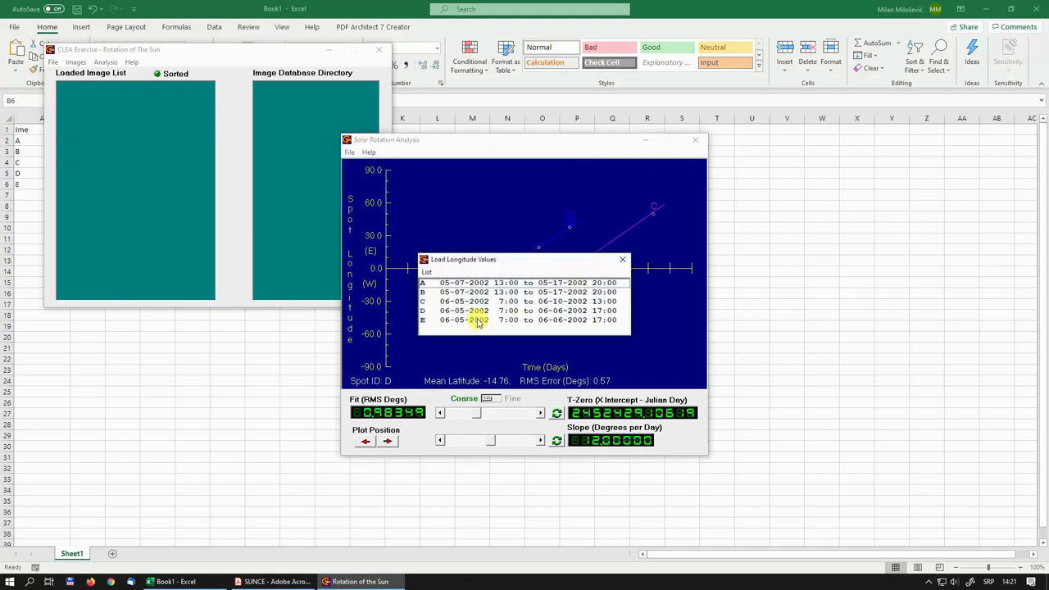
double_click(479, 321)
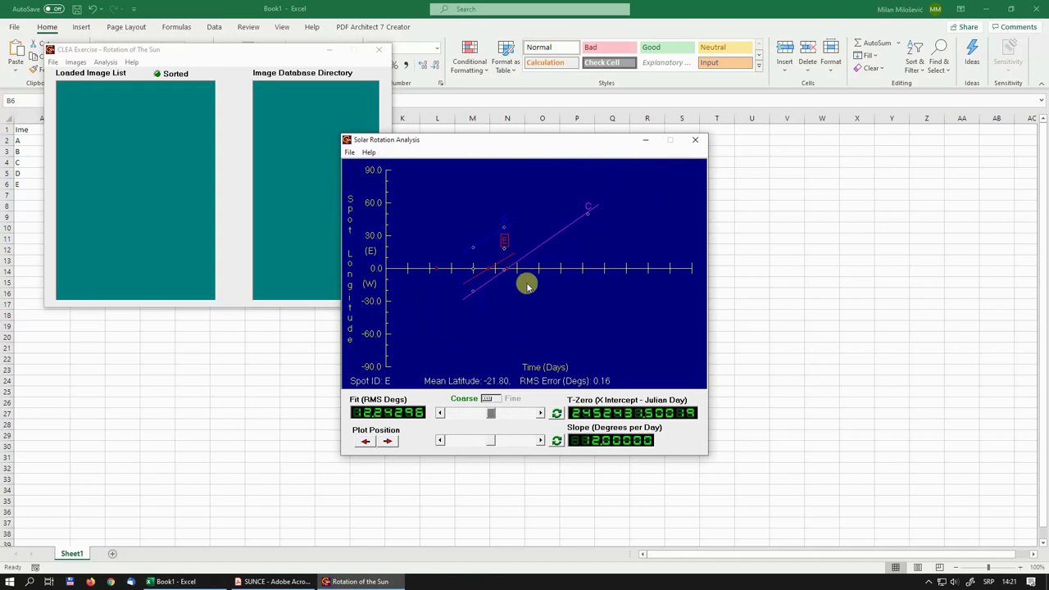
drag(491, 414, 483, 411)
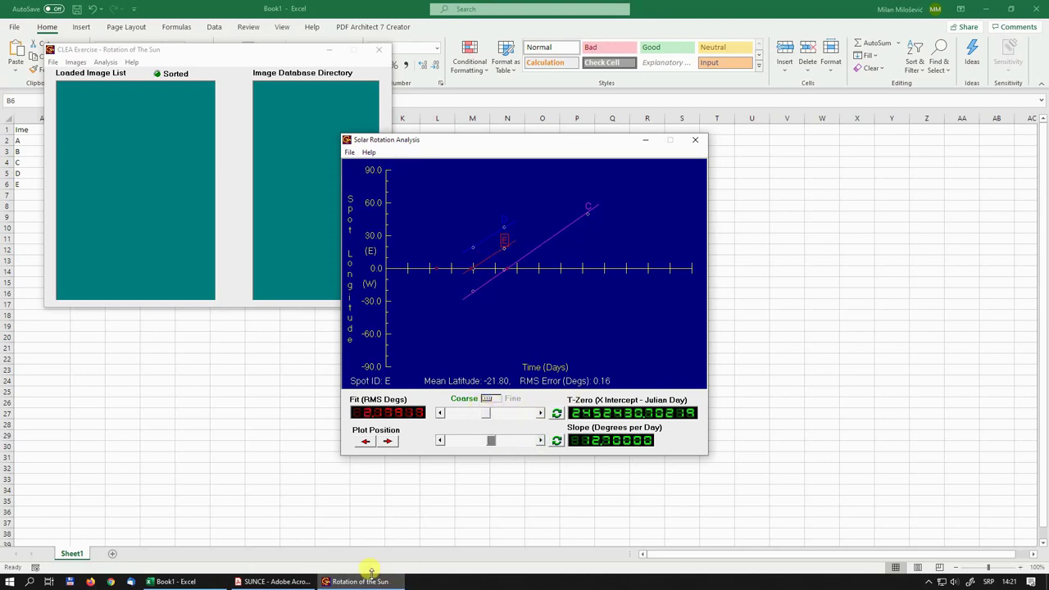
click(441, 441)
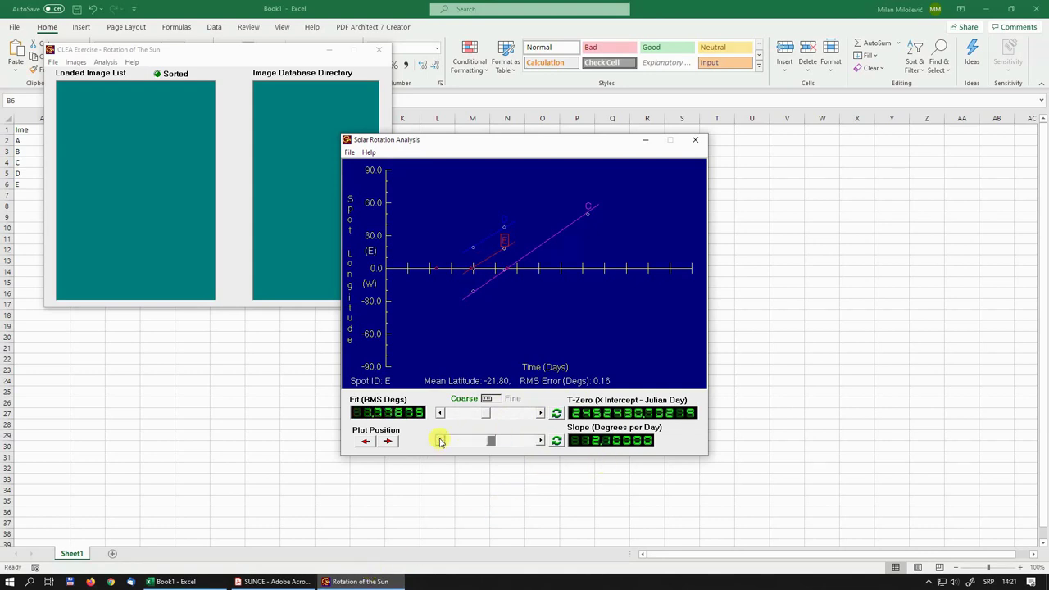
- Enter 12.1 as spot E's slope in cell B6 of the Excel workbook and go to the S column
click(274, 581)
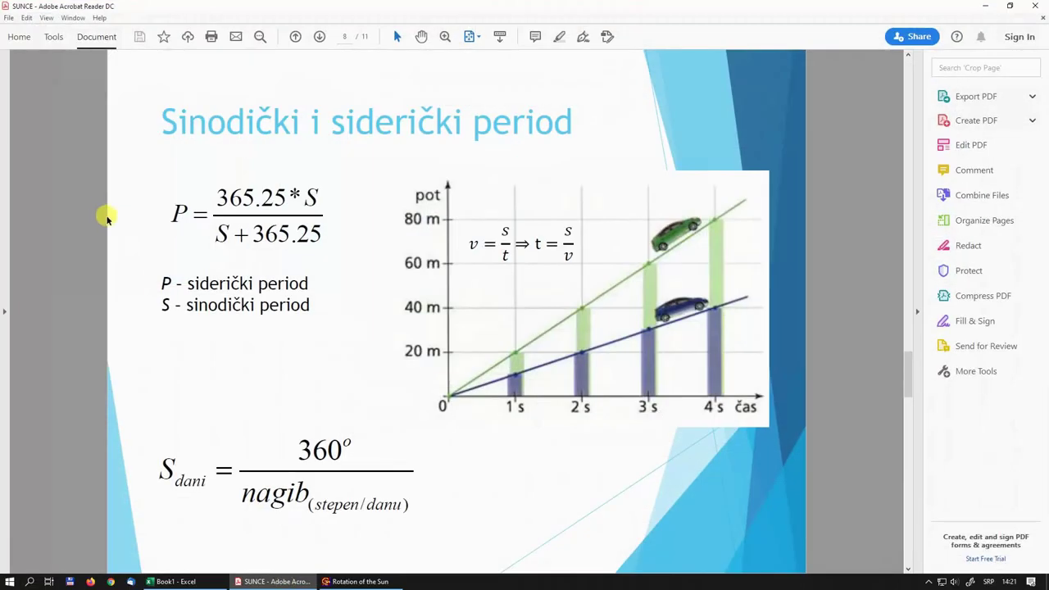
click(172, 581)
text(12)
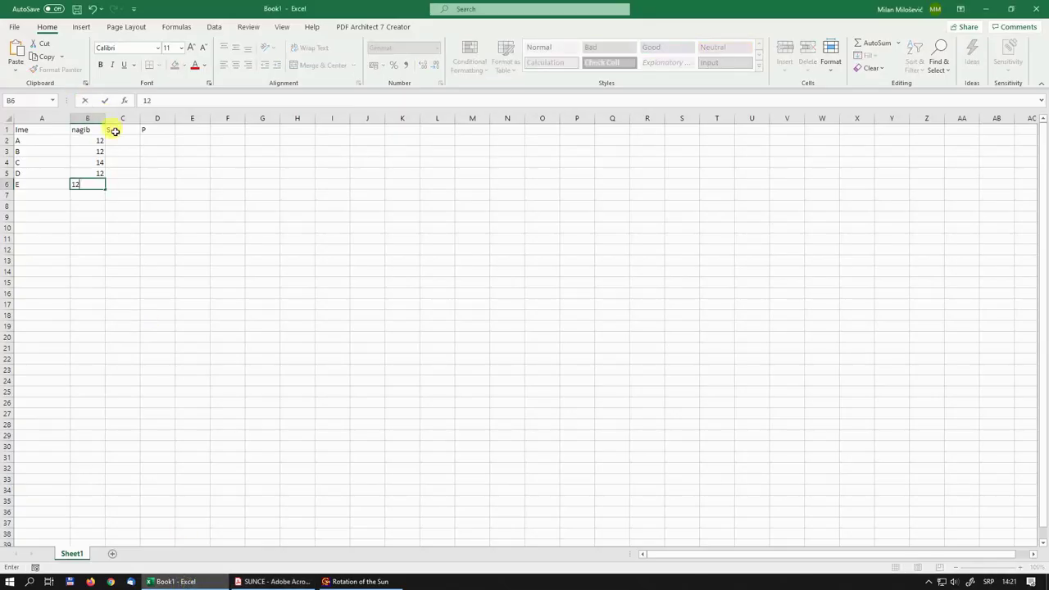
key(Return)
key(Right)
key(Up)
key(Up)
key(Up)
key(Up)
key(Up)
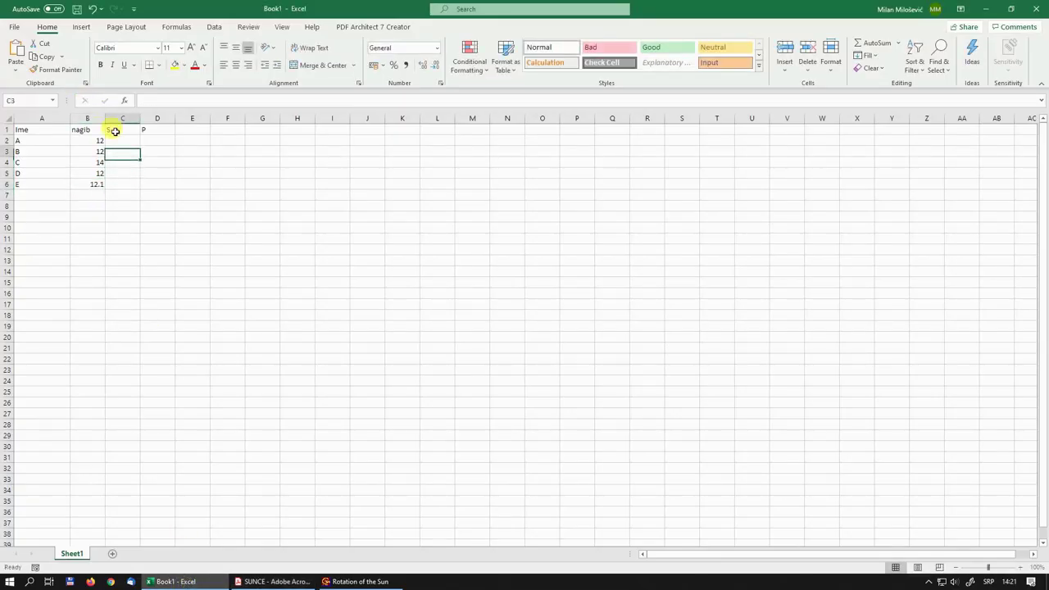
- Center the contents of columns A to D horizontally
drag(37, 118, 141, 115)
click(237, 64)
click(108, 202)
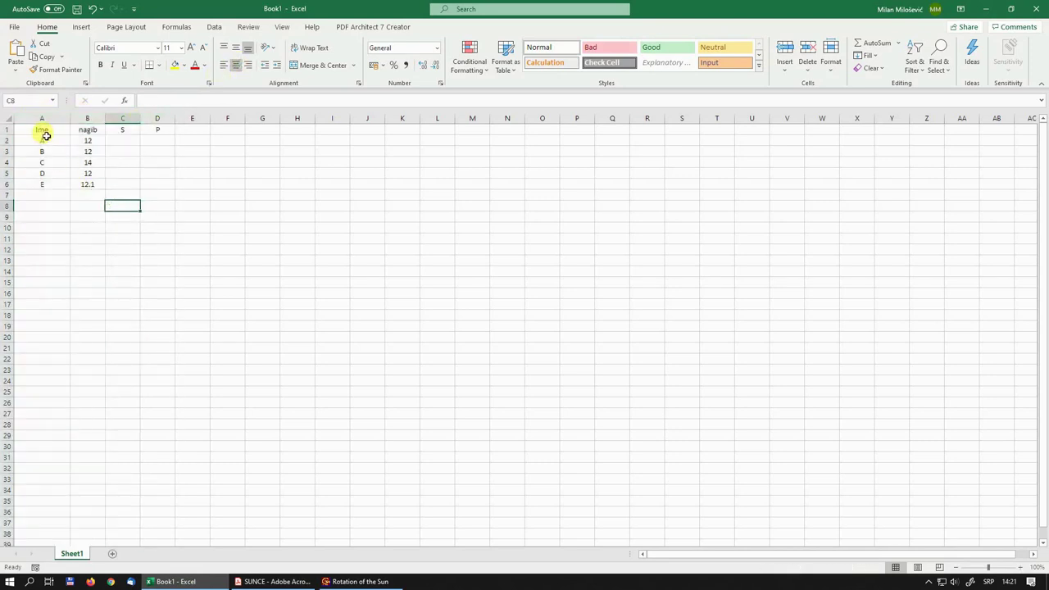
- Make the spot names in A1:A6 and the headings nagib, S and P in B1:D1 bold
drag(42, 131, 56, 179)
key(ctrl+b)
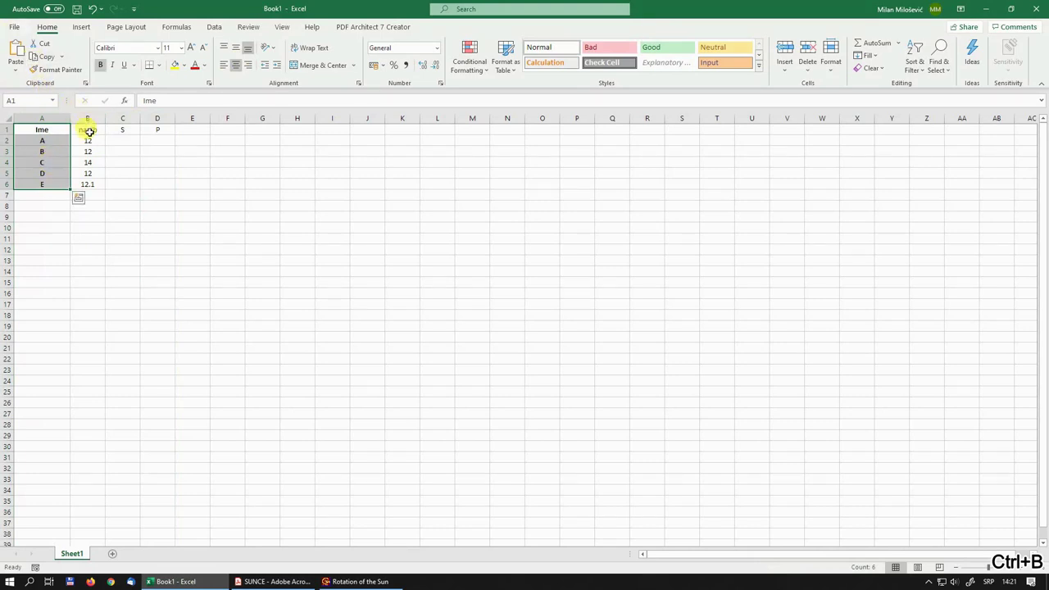
drag(87, 130, 156, 119)
key(ctrl+b)
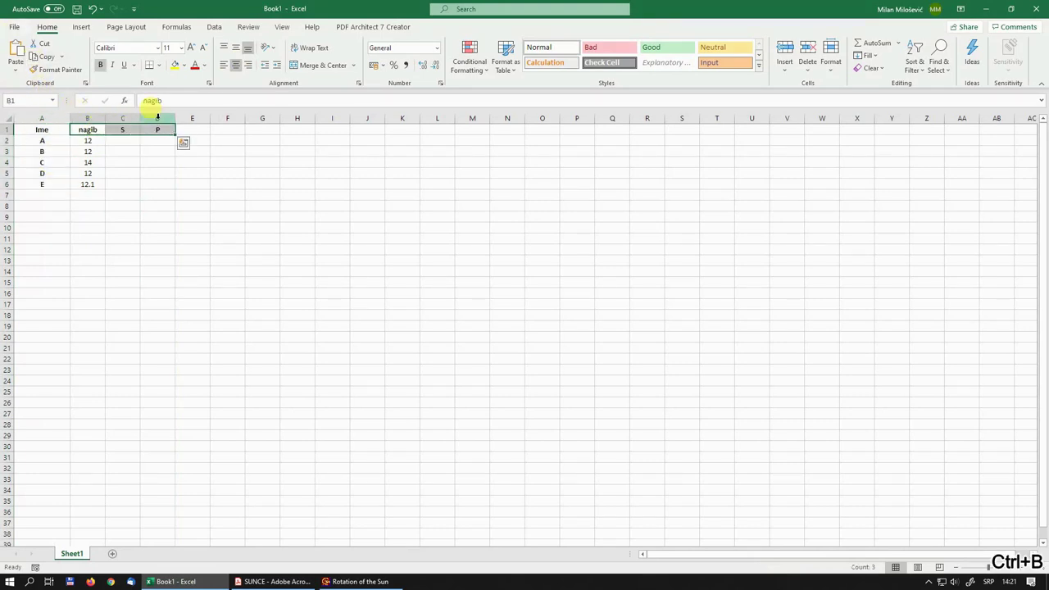
- Enter the synodic period formula =360/B2 for spot A in cell C2
click(120, 141)
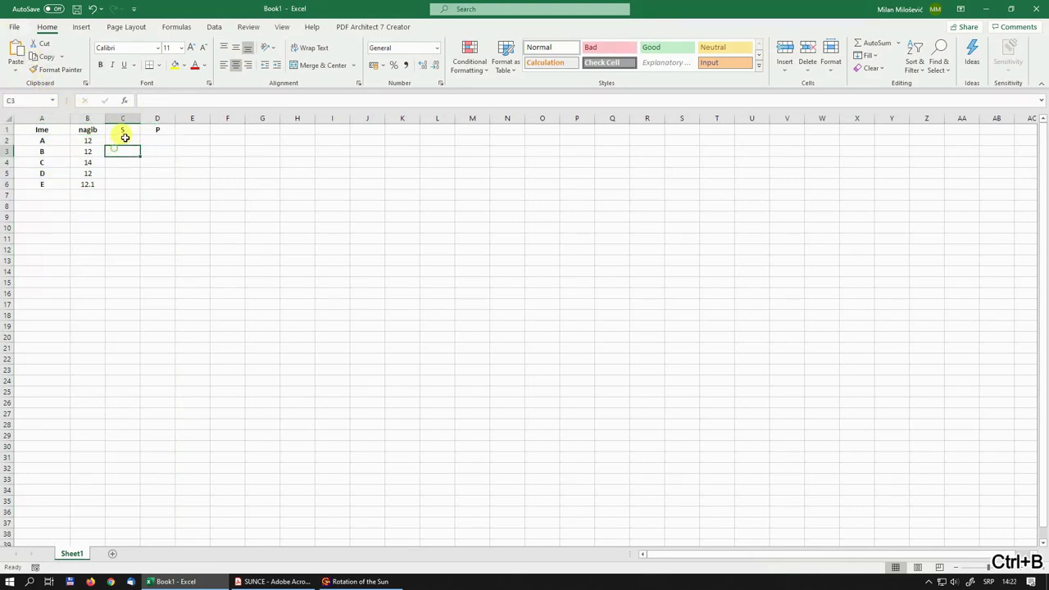
click(187, 101)
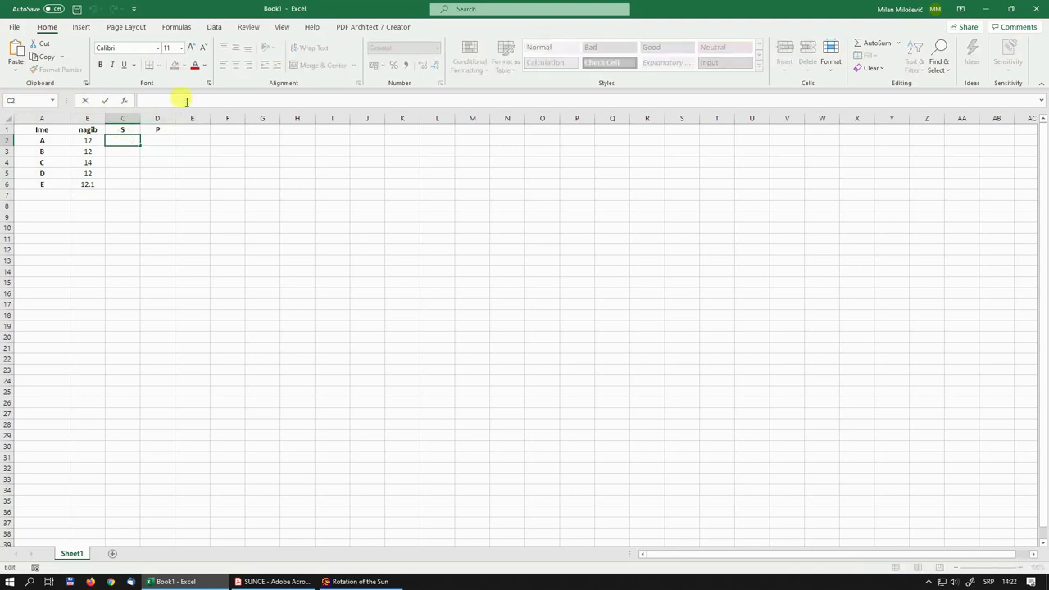
text(=)
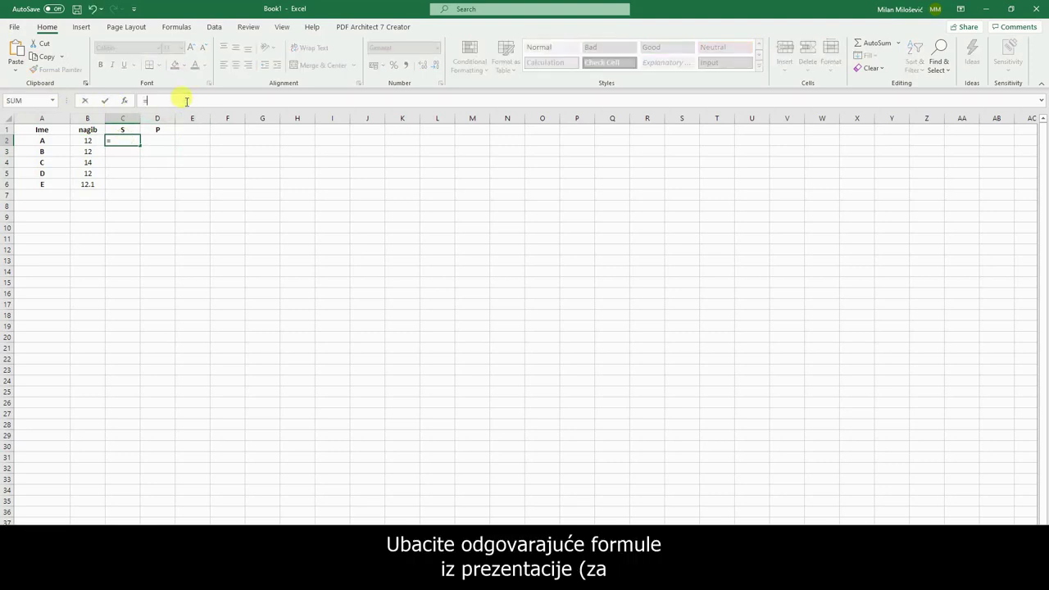
text(360/)
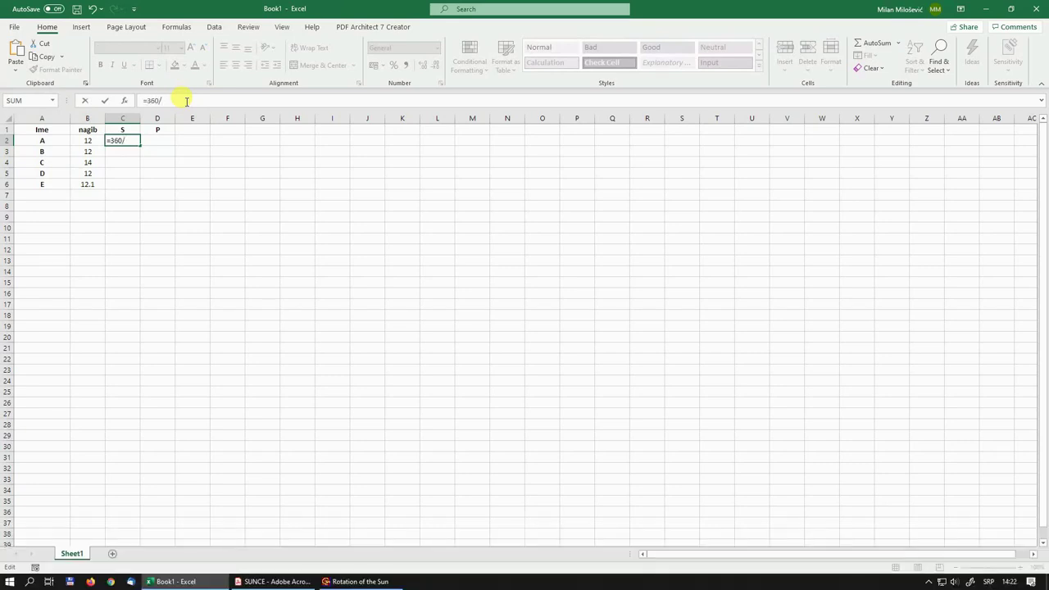
text(b2)
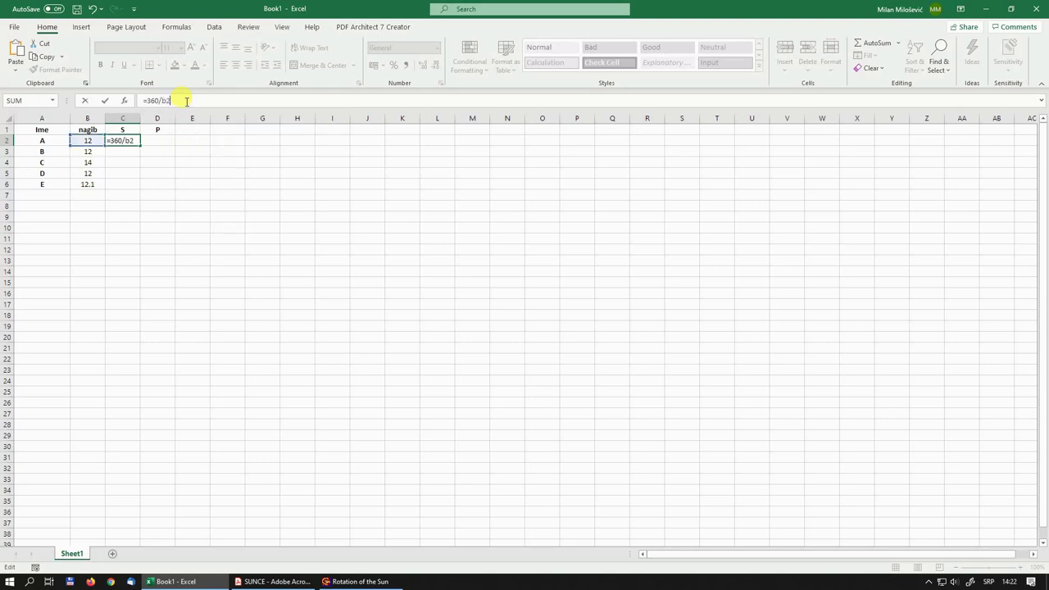
key(Return)
- Fill the synodic period formula from C2 down through C6 for spots A to E
key(Up)
key(shift+Down)
key(shift+Down)
key(shift+Down)
key(shift+Down)
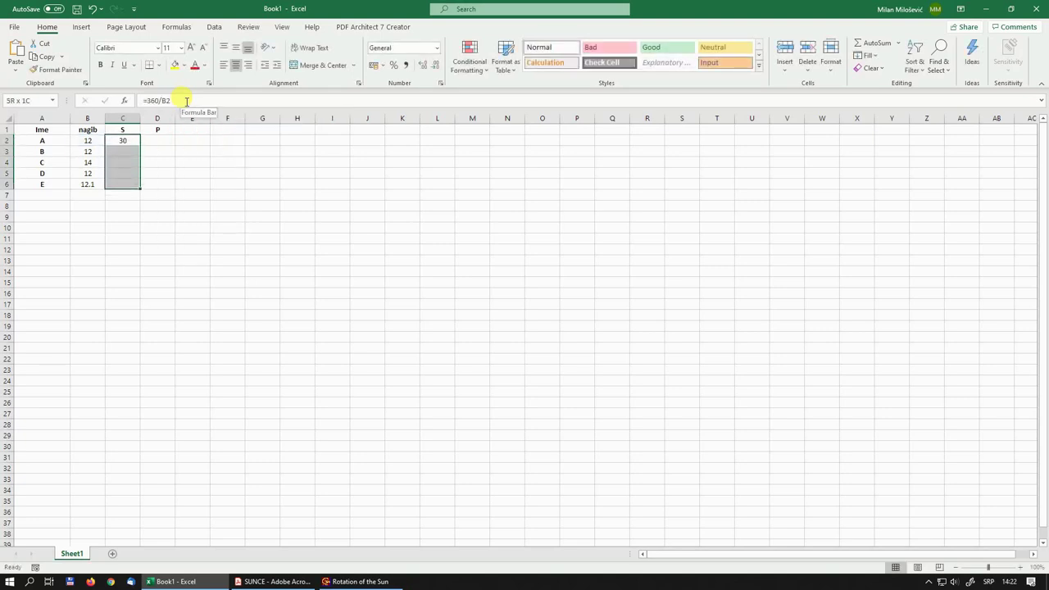
key(ctrl+d)
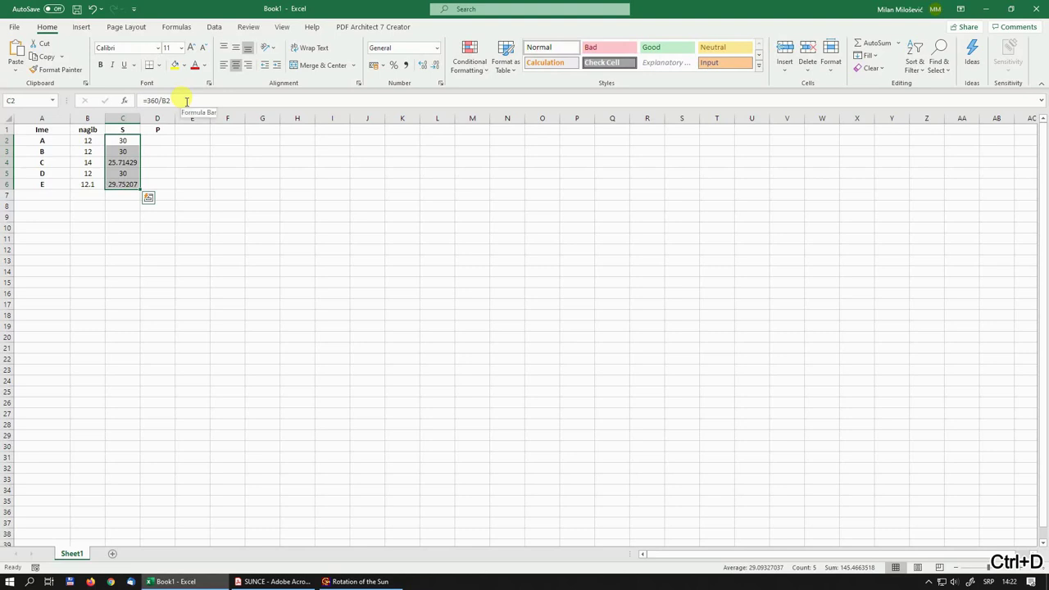
key(Right)
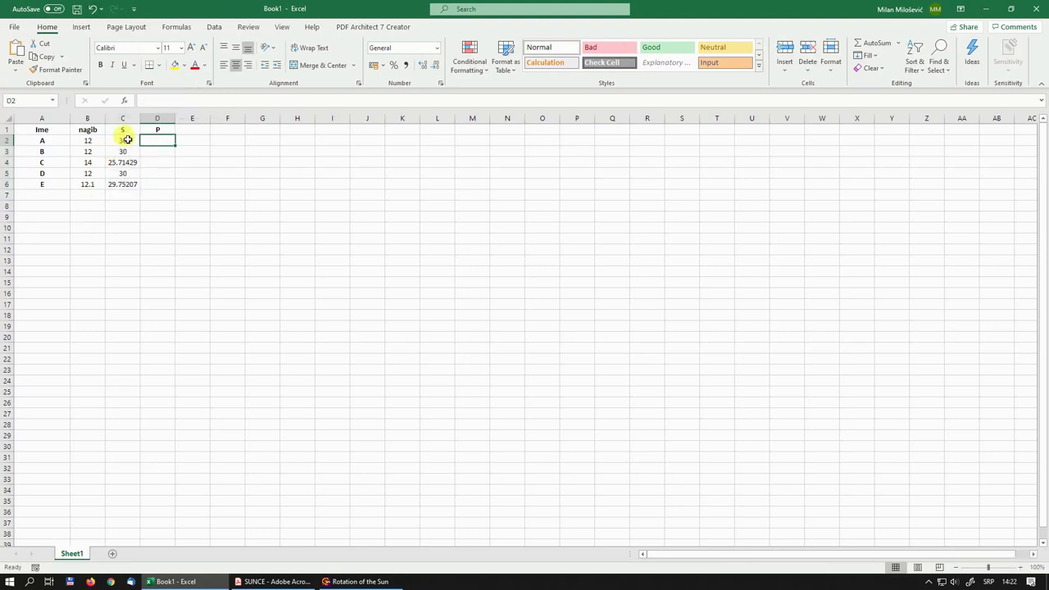
- Format the S values in C2:C6 as Number with two decimal places
drag(124, 140, 130, 177)
right_click(125, 169)
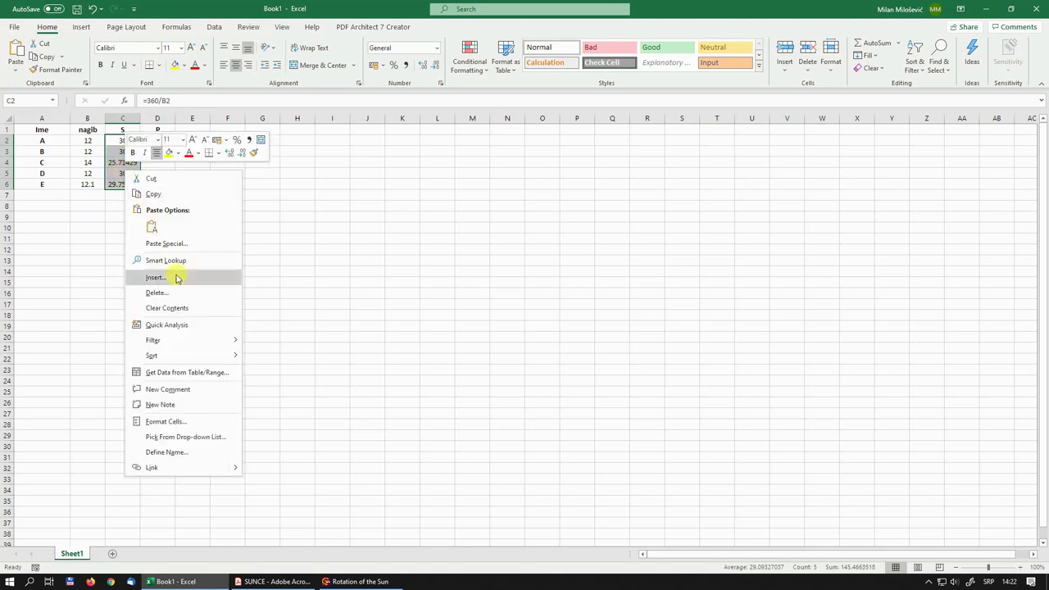
click(161, 423)
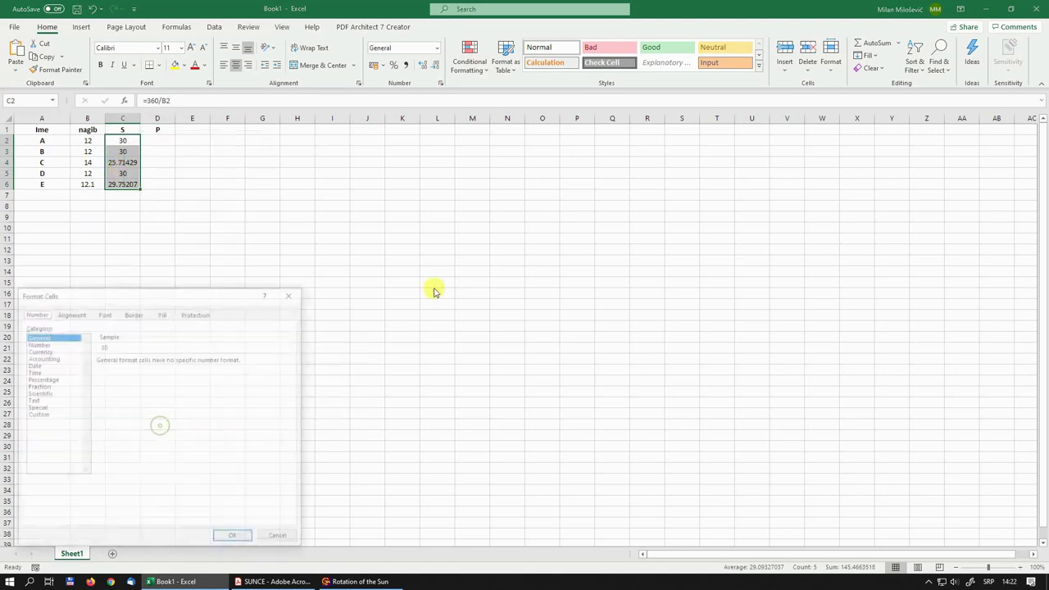
click(51, 344)
click(234, 538)
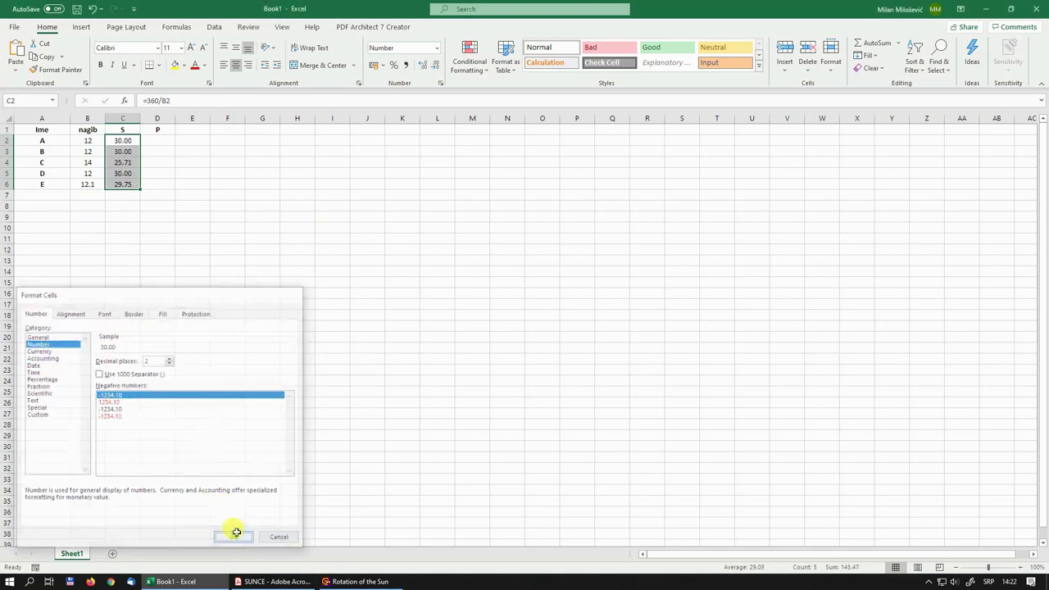
- Enter the sidereal period formula =365.25*C2/(C2+365.25) for spot A in cell D2
click(156, 140)
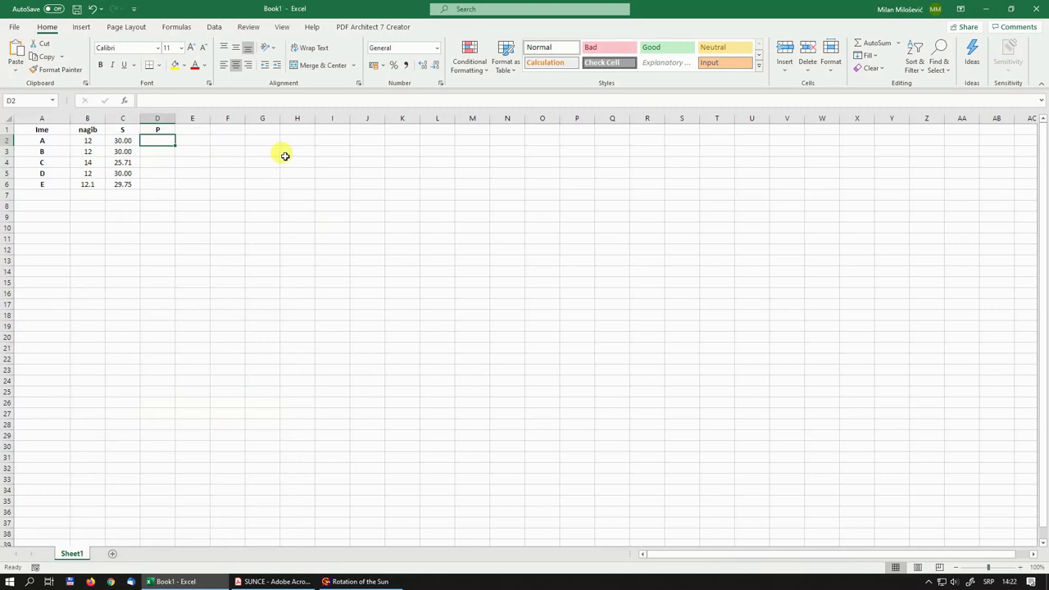
text(365.25*C2/(C2+365.2)
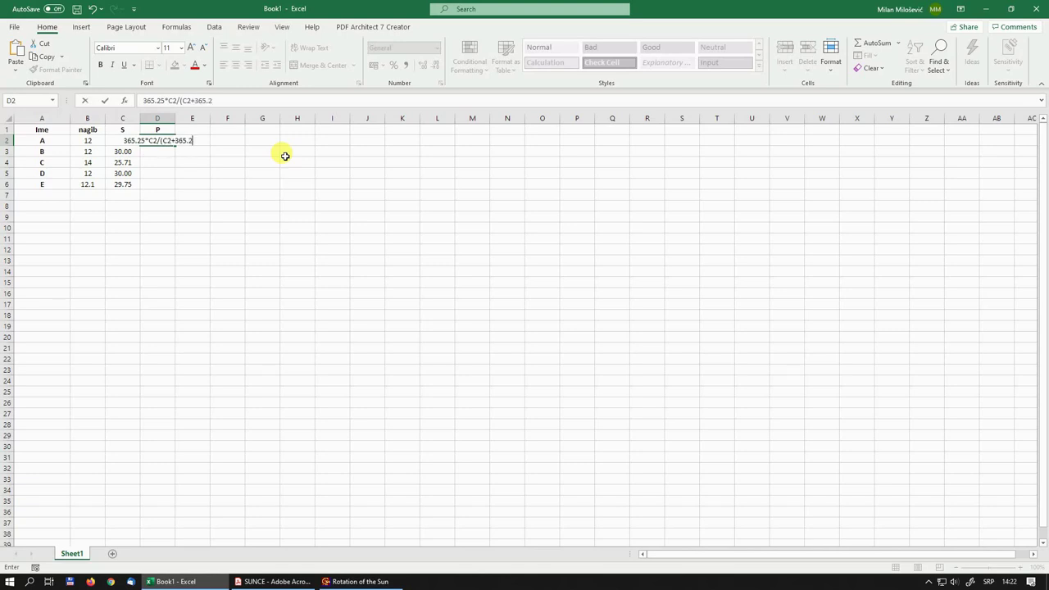
text(5))
key(Return)
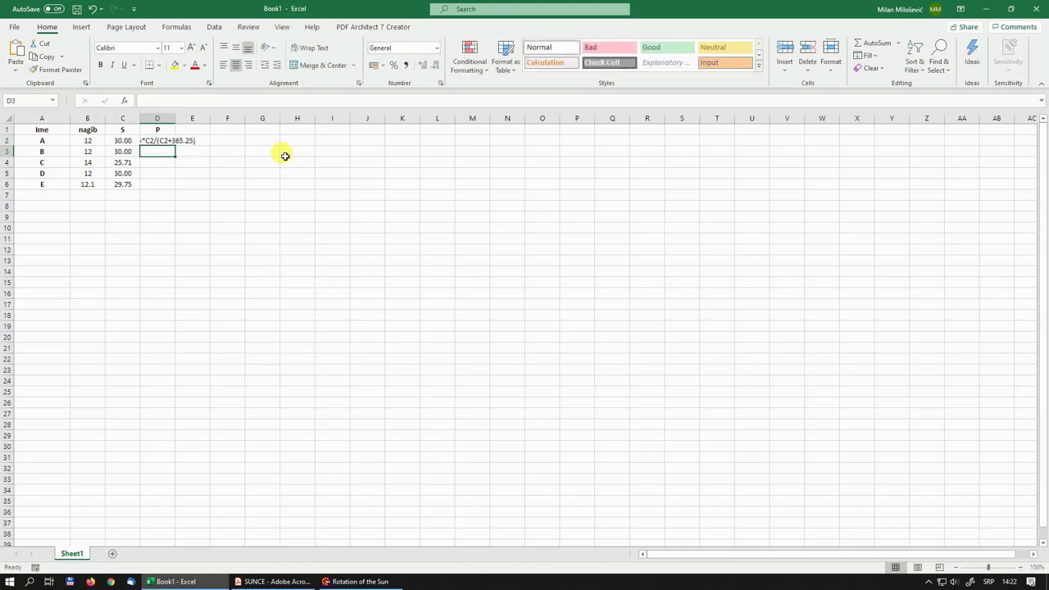
key(Up)
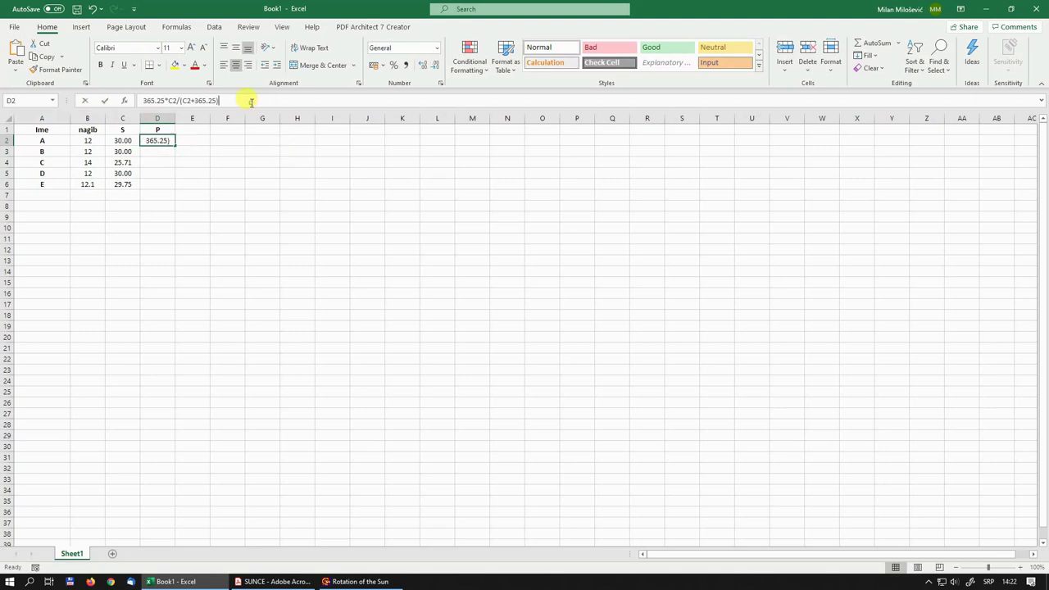
click(252, 101)
text(=)
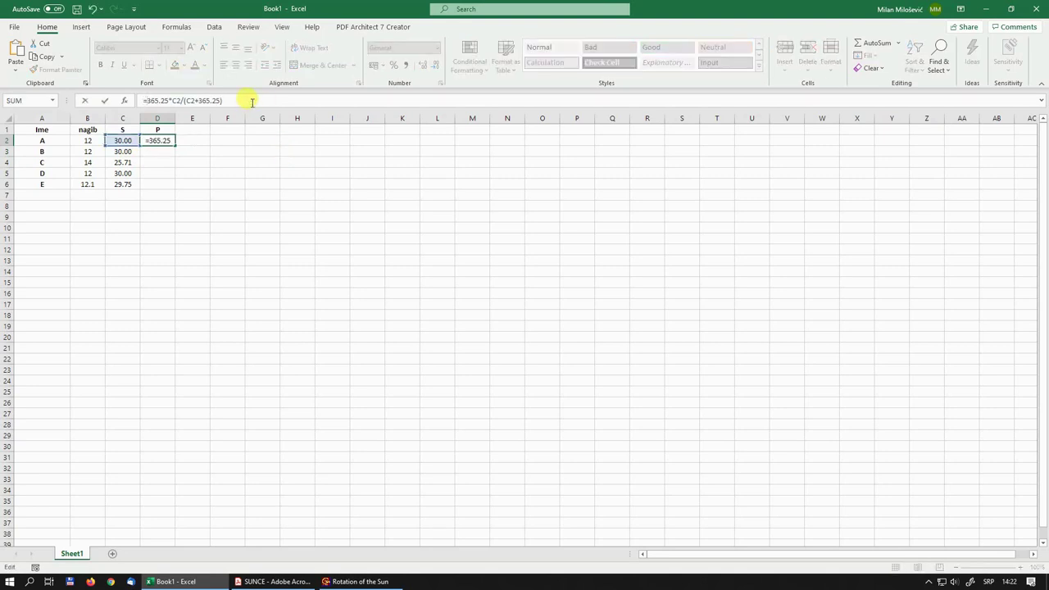
key(Return)
- Fill the sidereal period formula from D2 down through D6 for spots A to E
key(Up)
key(shift+Down)
key(shift+Down)
key(shift+Down)
key(shift+Down)
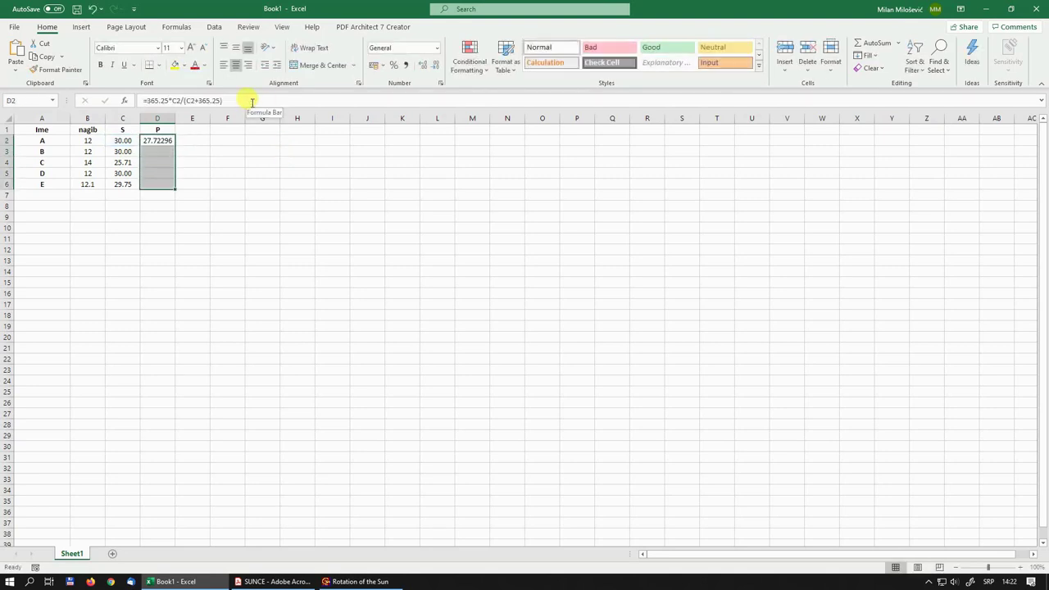
key(ctrl+d)
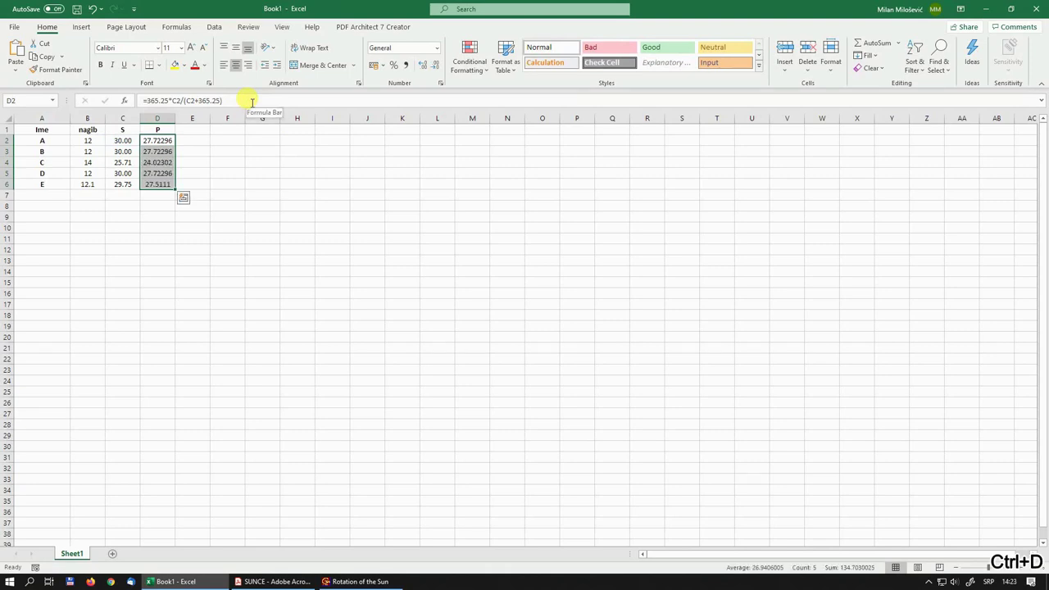
click(200, 163)
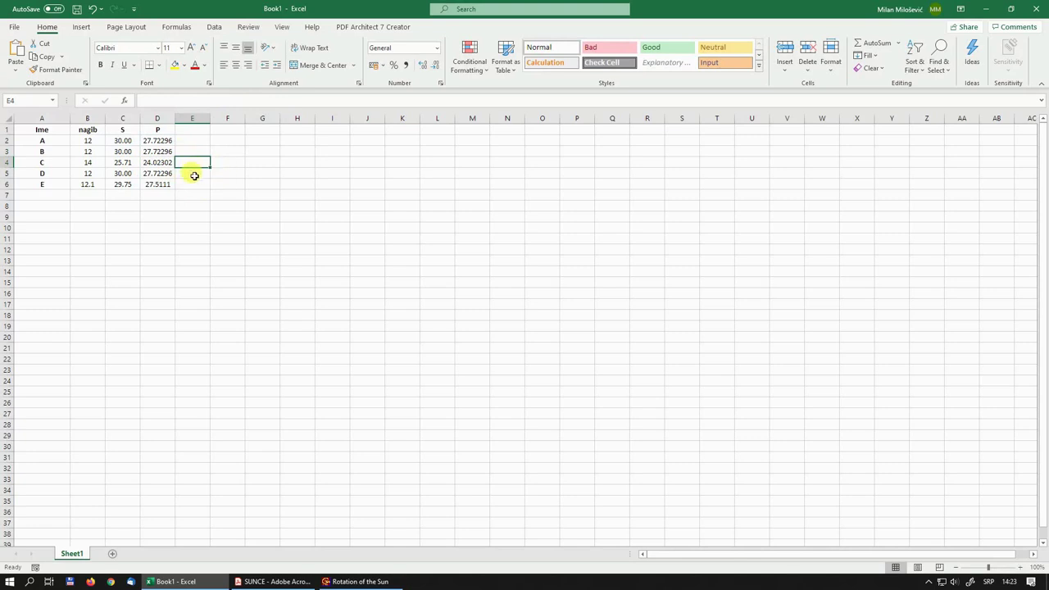
- Format the P values in D2:D6 as Number with two decimal places
drag(163, 141, 161, 185)
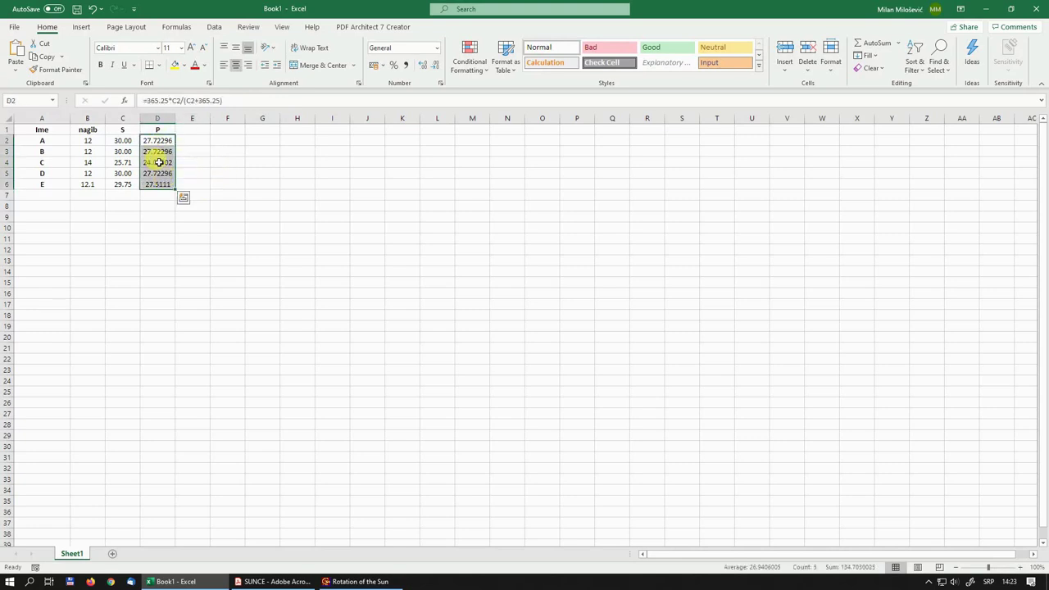
right_click(160, 166)
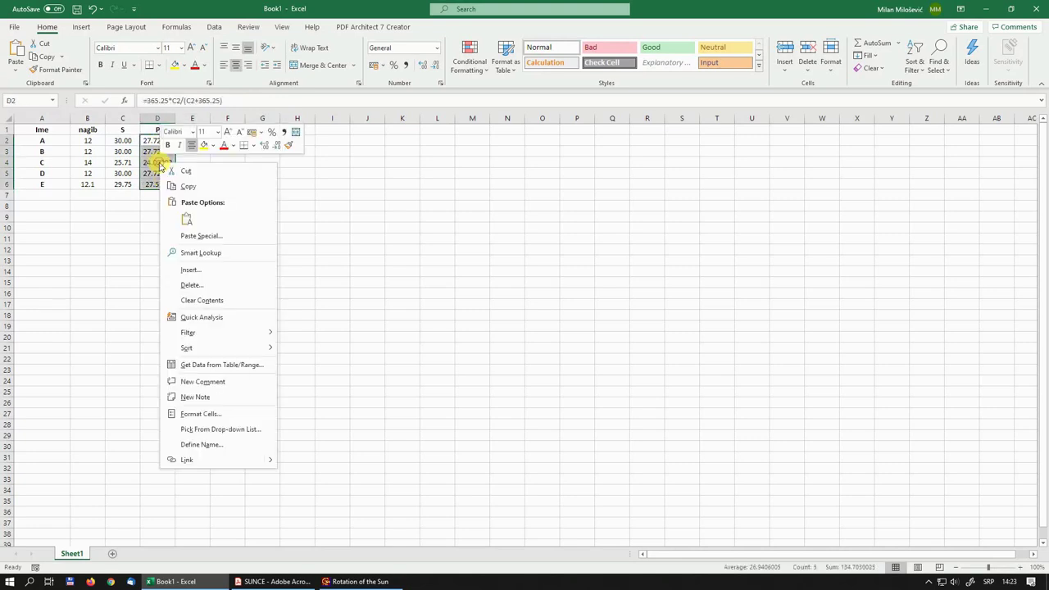
click(217, 413)
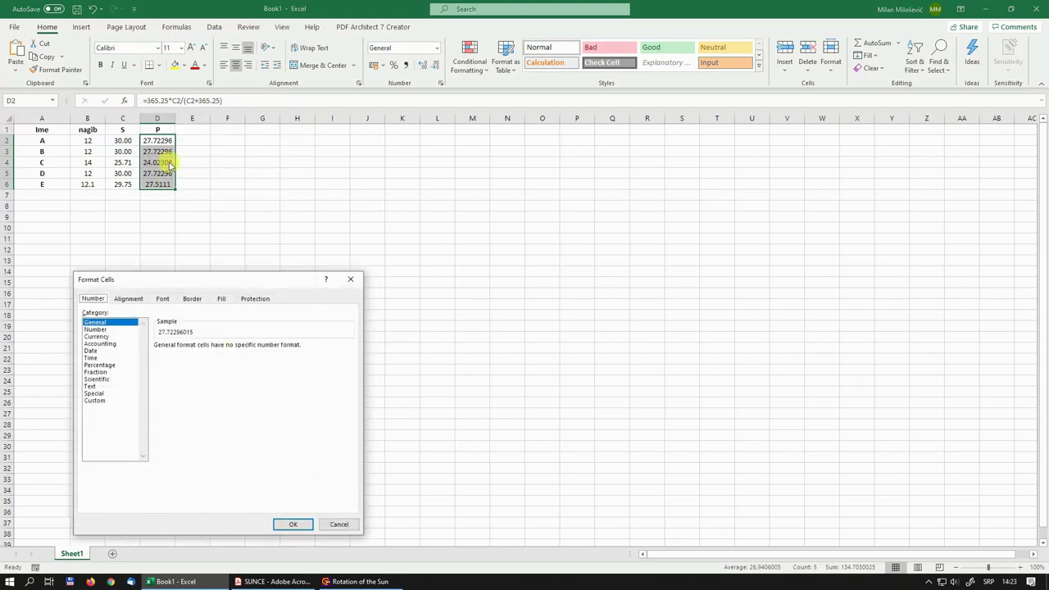
click(97, 329)
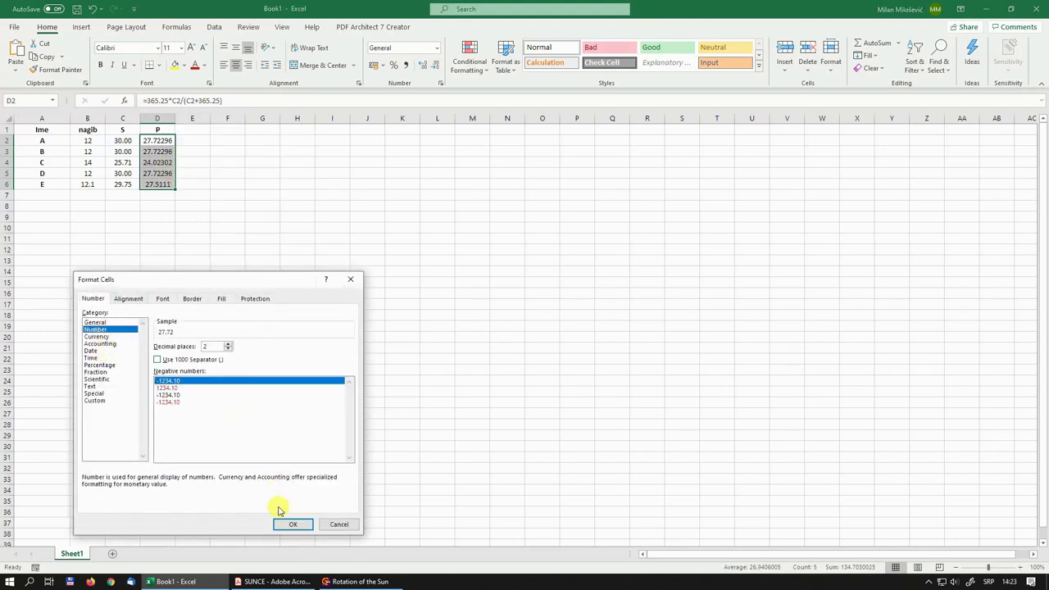
click(297, 526)
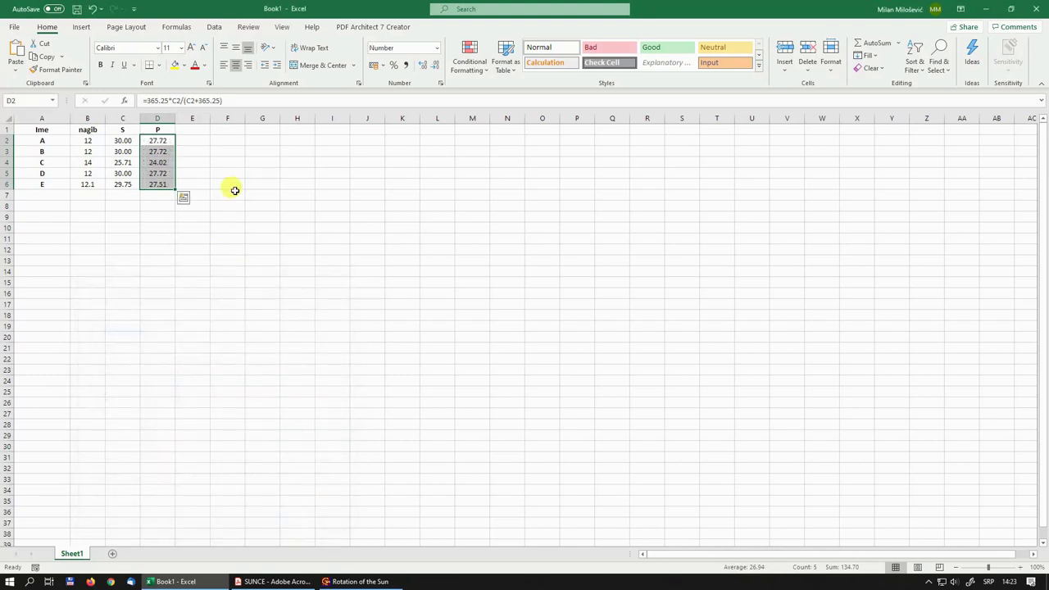
click(230, 193)
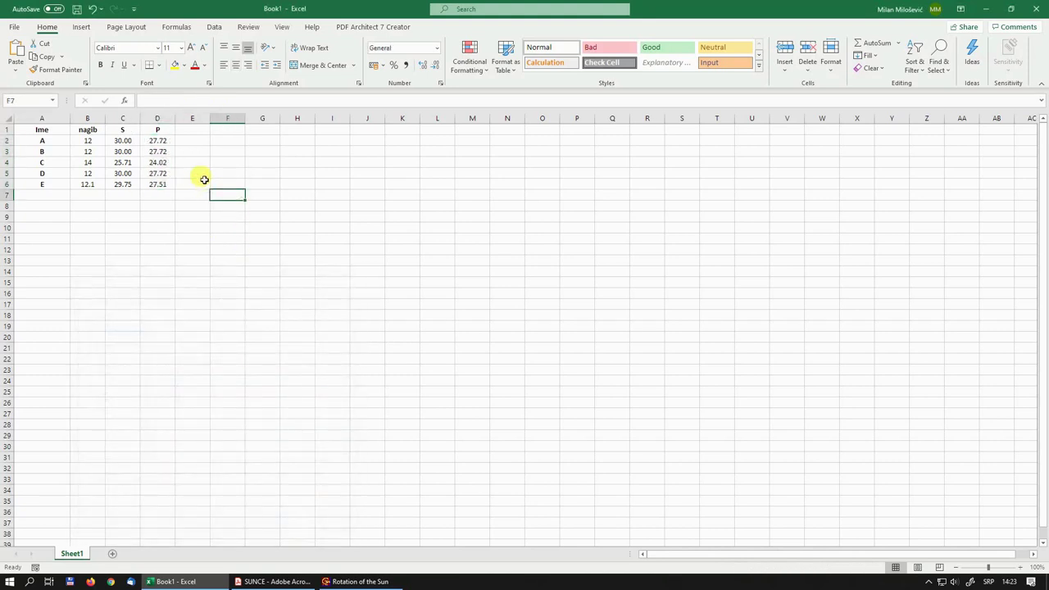
- Review the P values of spots C, D and E, view the Solar Rotation Analysis plot and return to the Excel workbook
click(168, 164)
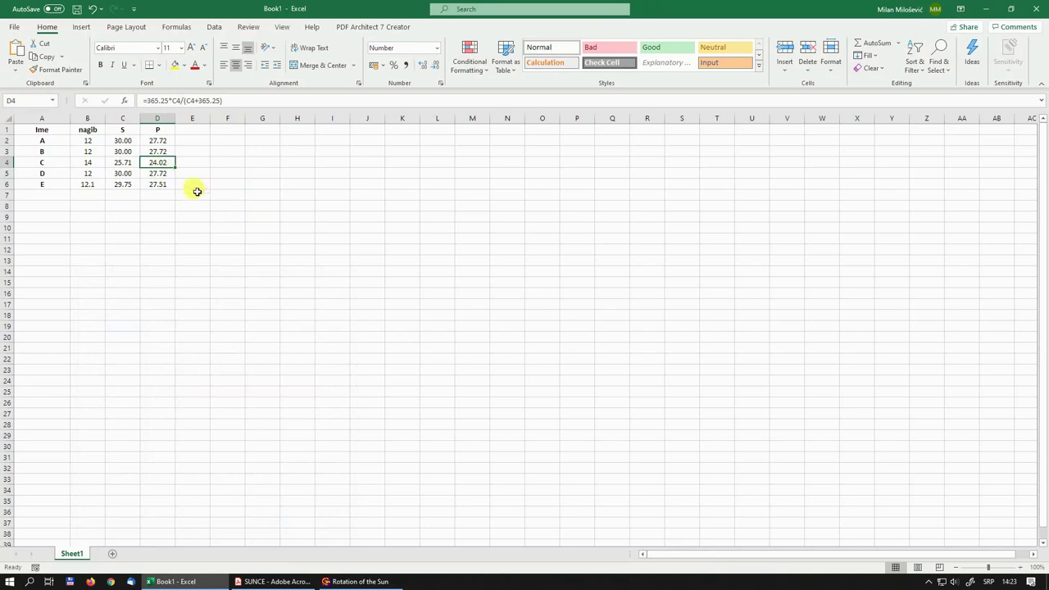
click(166, 174)
click(167, 186)
click(157, 163)
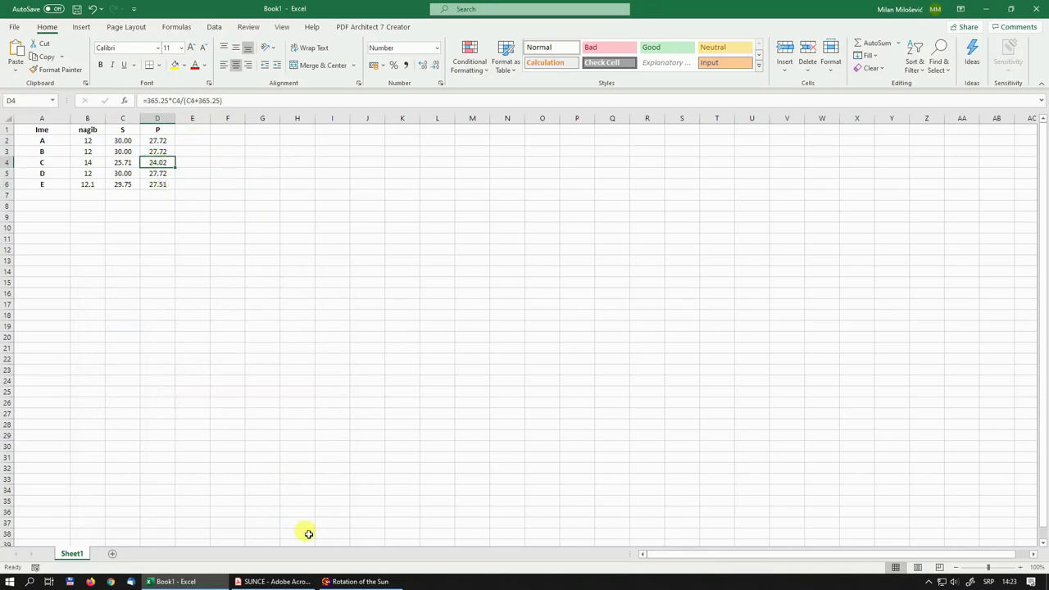
click(344, 581)
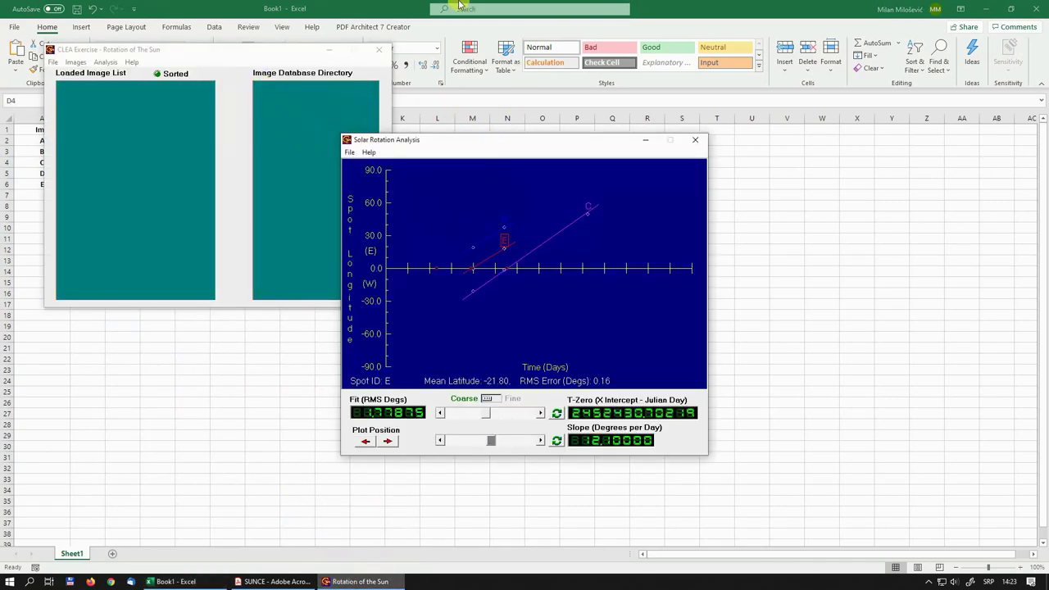
click(355, 5)
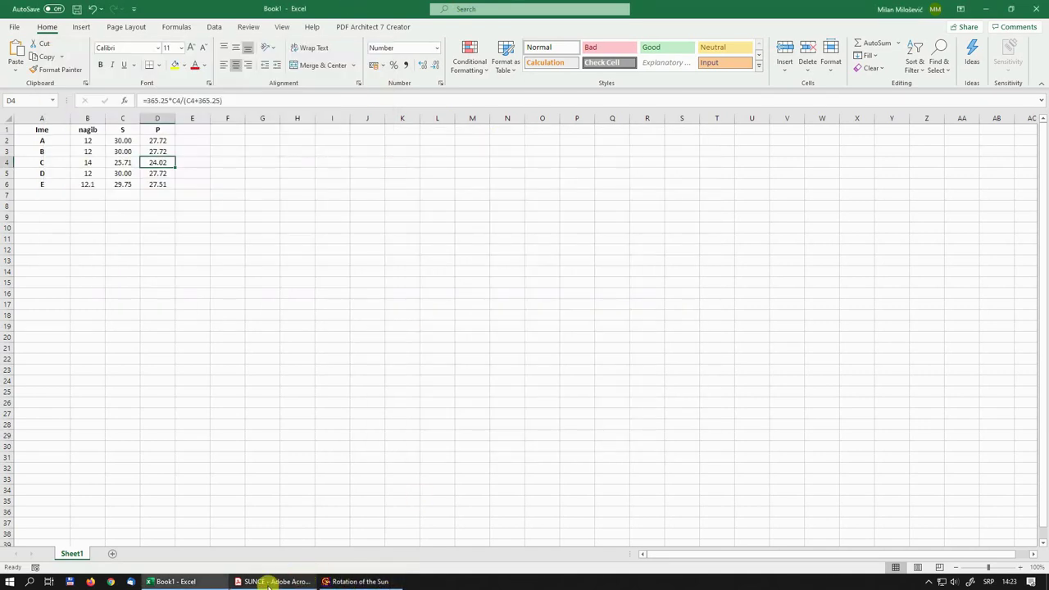